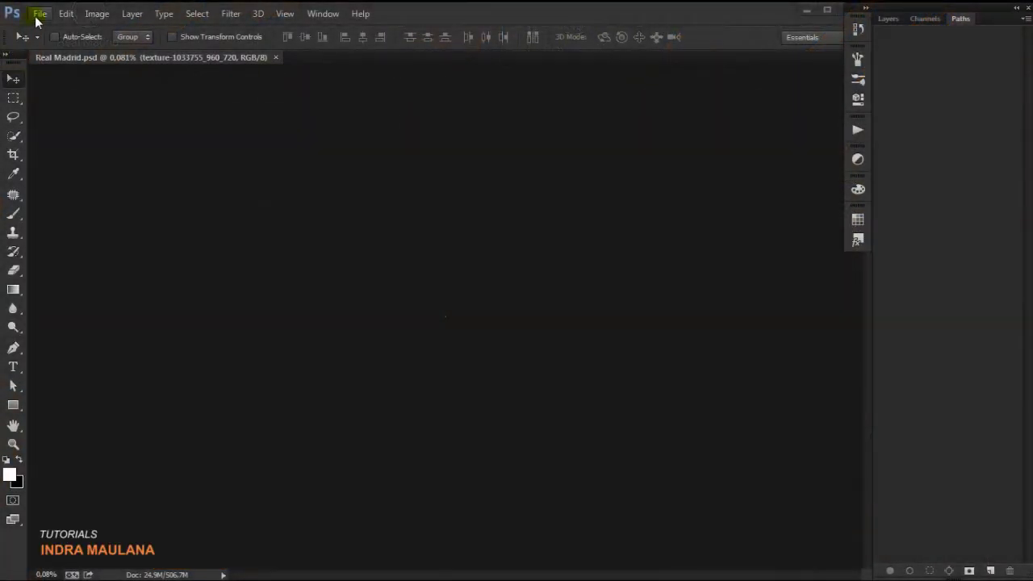
# Step: Create a new document from the International Paper A4 preset (210 × 297 mm, 300 ppi)
pyautogui.click(38, 14)
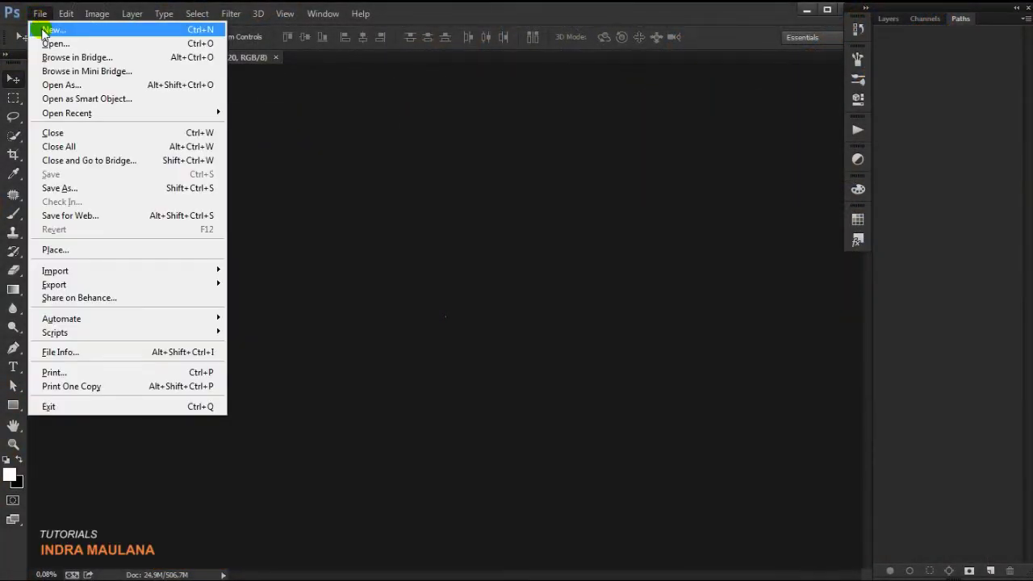
pyautogui.click(46, 31)
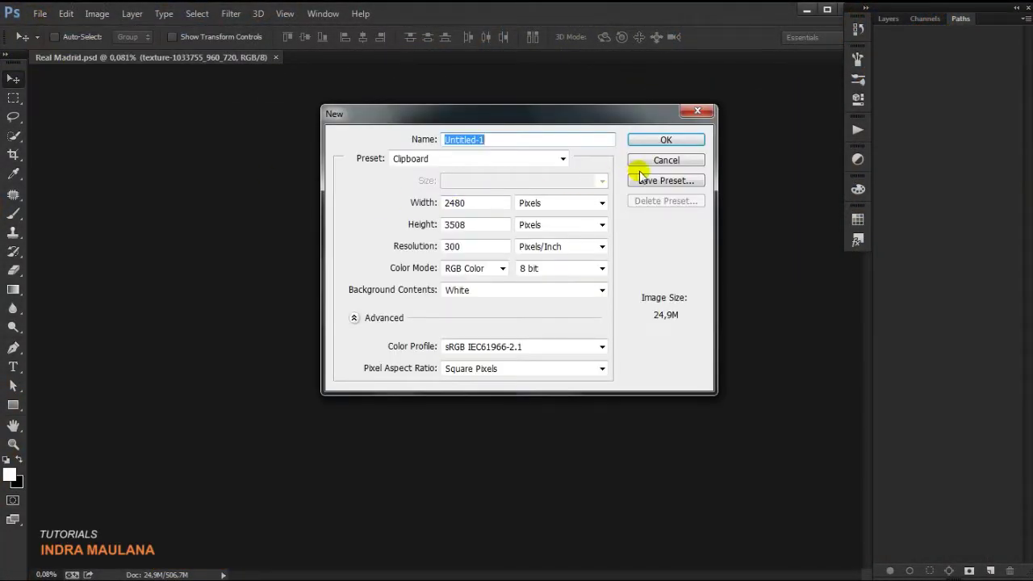
pyautogui.click(473, 159)
pyautogui.click(444, 224)
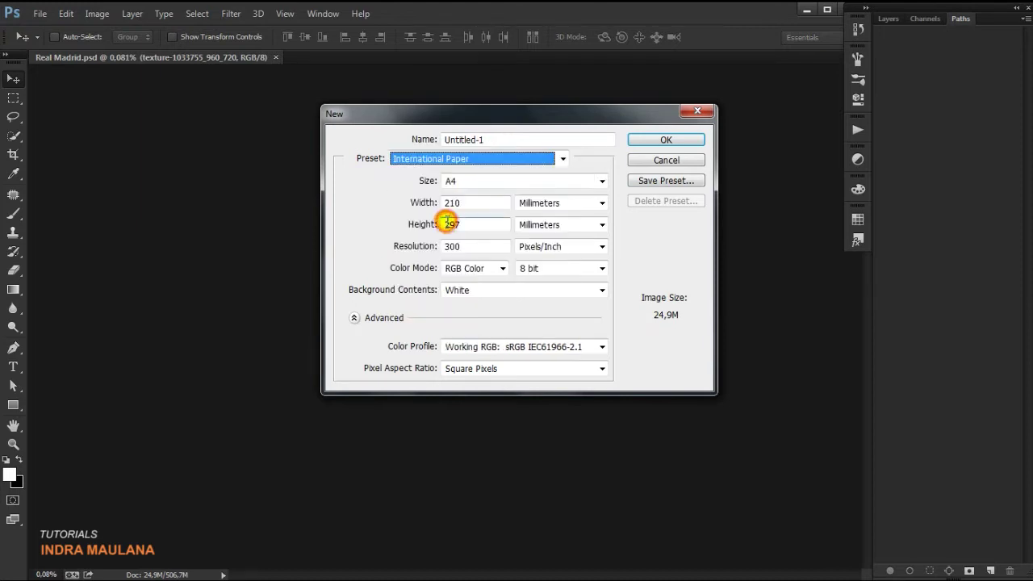
pyautogui.click(667, 142)
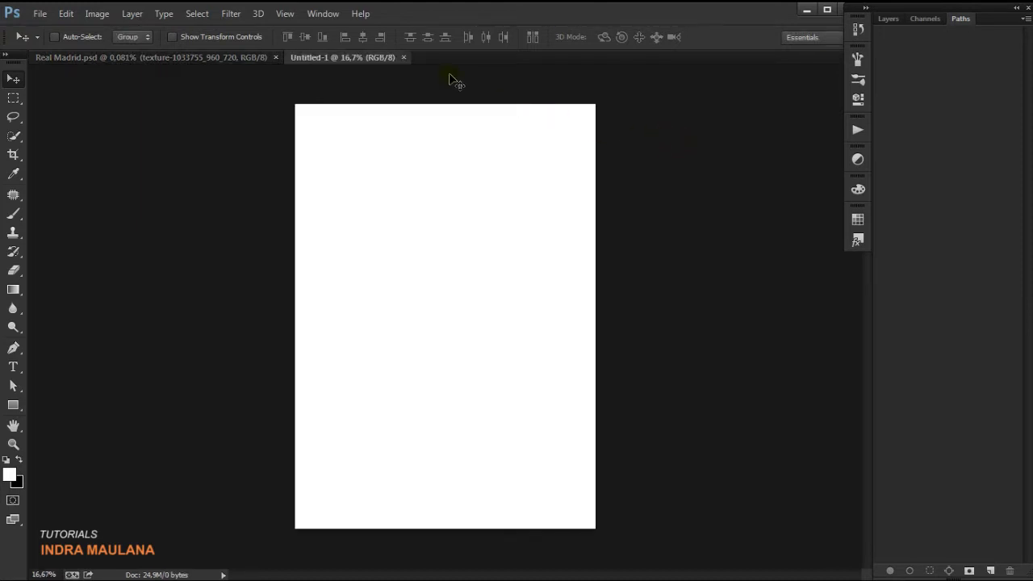
# Step: Add a Solid Color fill layer in dark grey 191919 above the Background
pyautogui.click(423, 206)
pyautogui.click(888, 19)
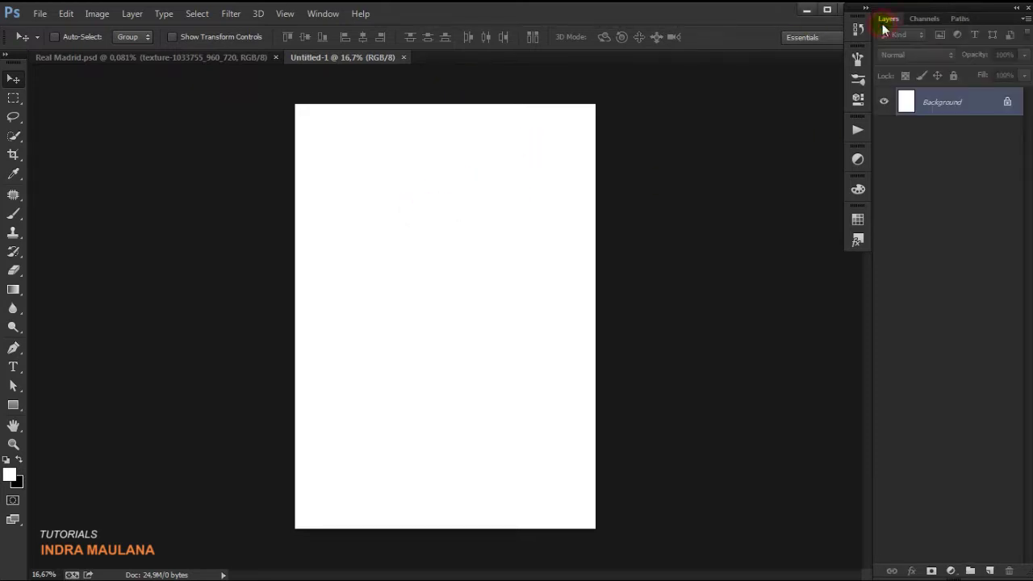
pyautogui.click(952, 571)
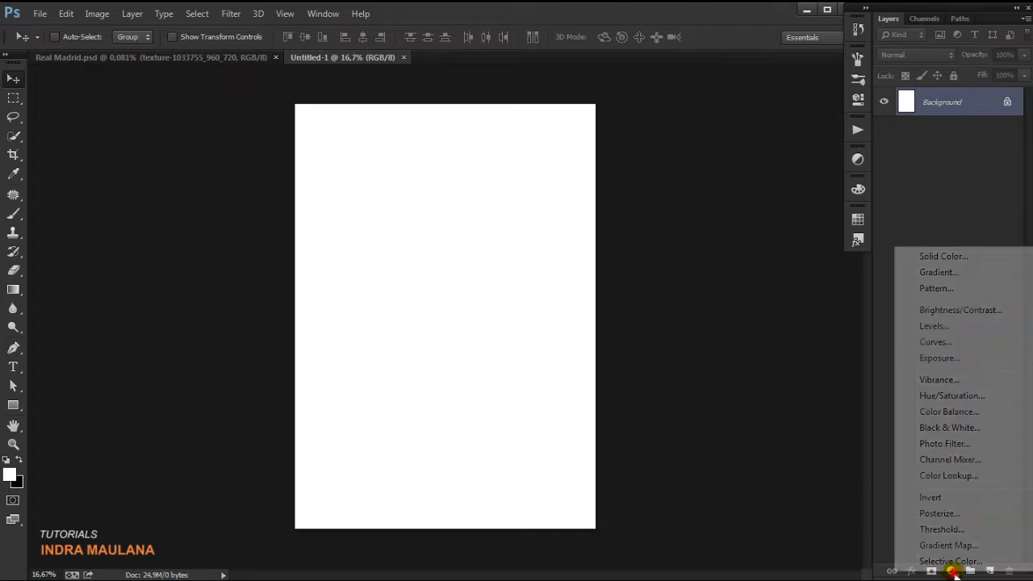
pyautogui.click(947, 258)
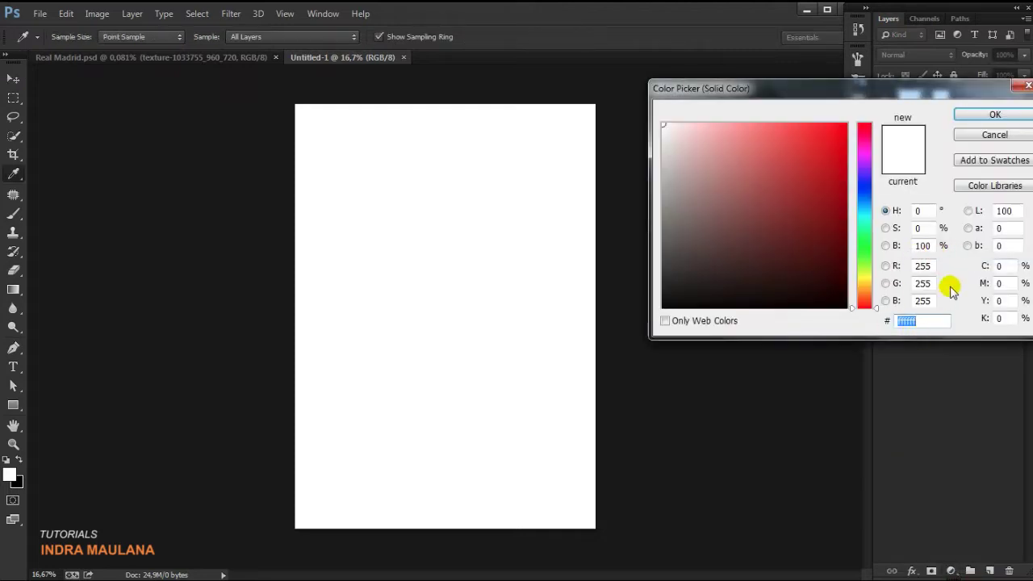
pyautogui.write('191919')
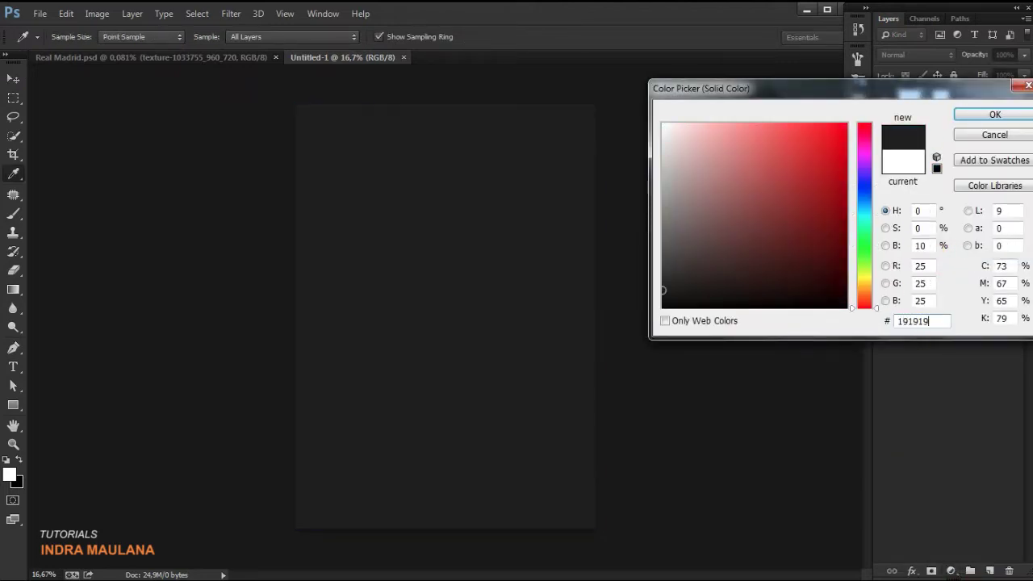
pyautogui.click(992, 113)
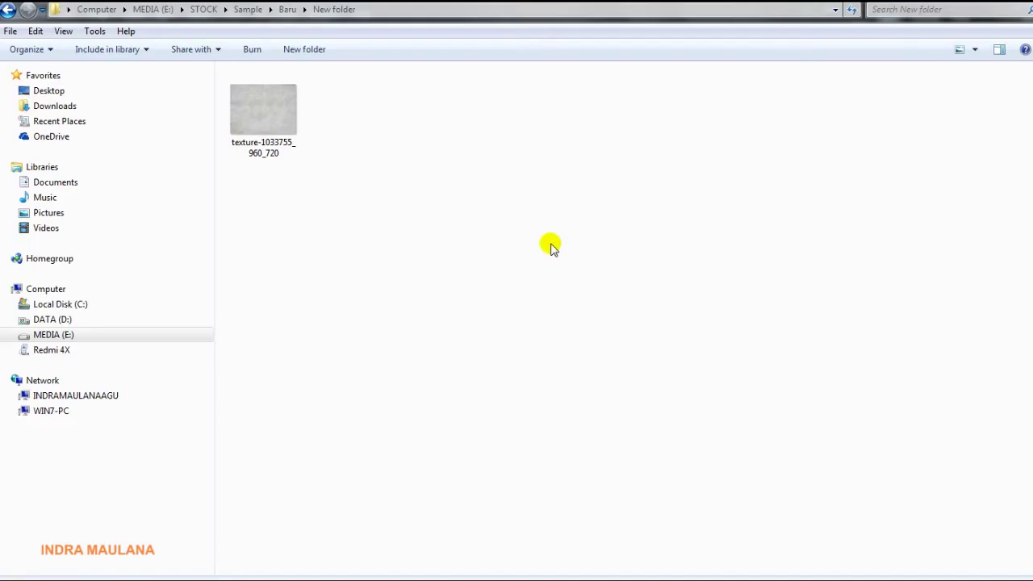
# Step: Drag the texture-1033755_960_720 image into the poster, rotate it 90° and scale it to cover the page
pyautogui.moveTo(256, 121)
pyautogui.mouseDown()
pyautogui.moveTo(430, 268)
pyautogui.moveTo(449, 385)
pyautogui.mouseUp()
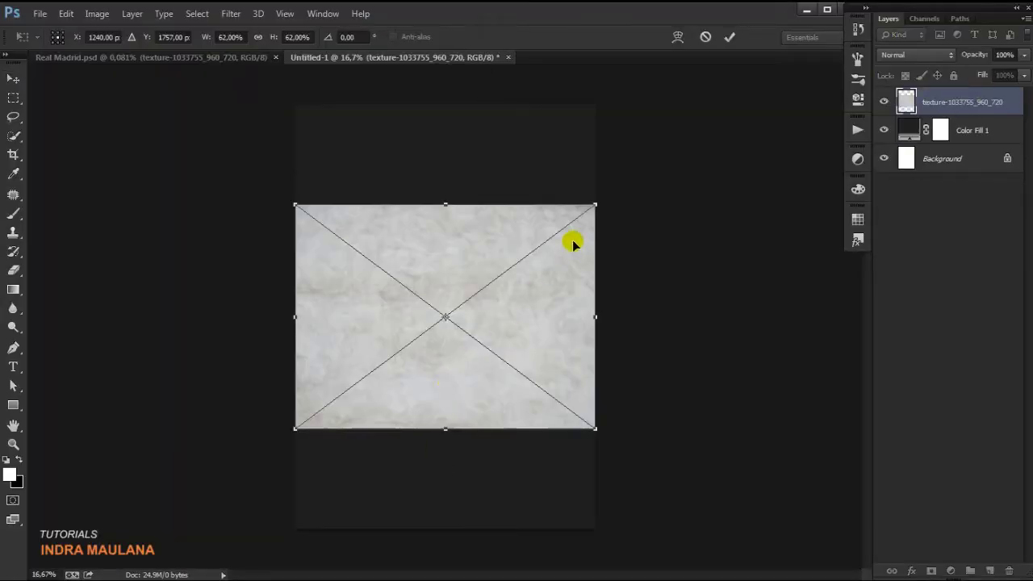
pyautogui.moveTo(604, 195); pyautogui.dragTo(582, 497)
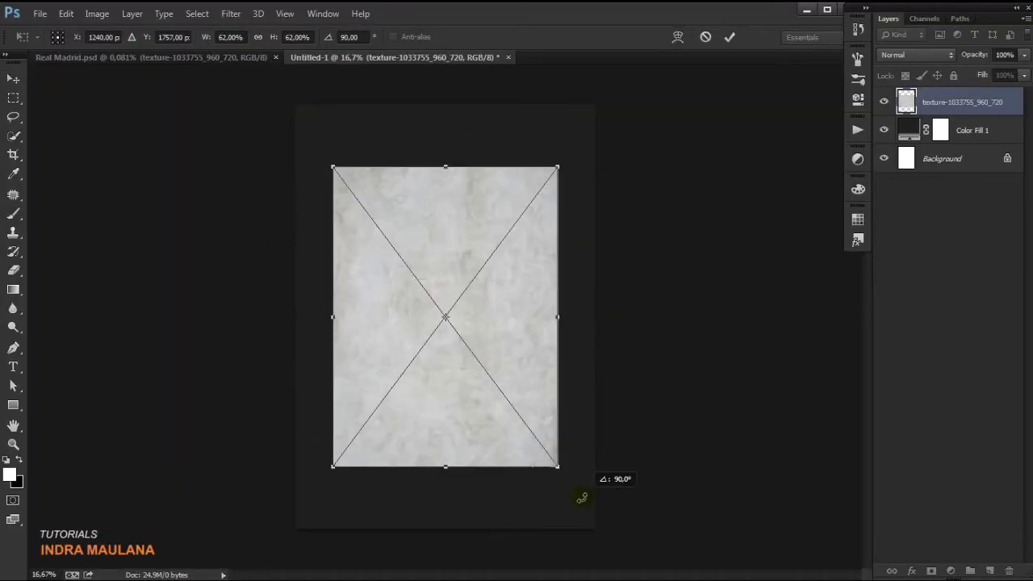
pyautogui.moveTo(557, 168); pyautogui.dragTo(603, 105)
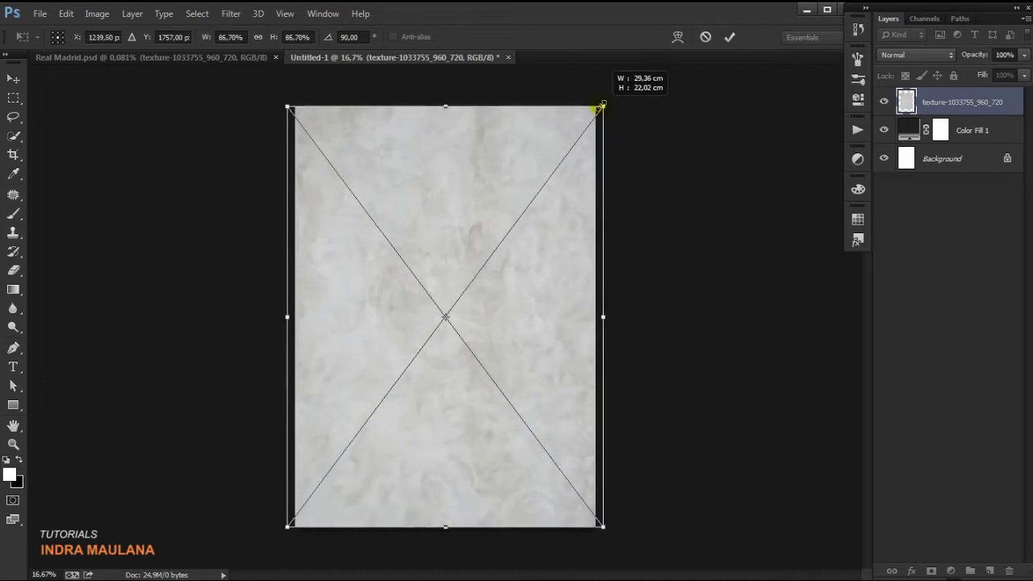
pyautogui.click(729, 37)
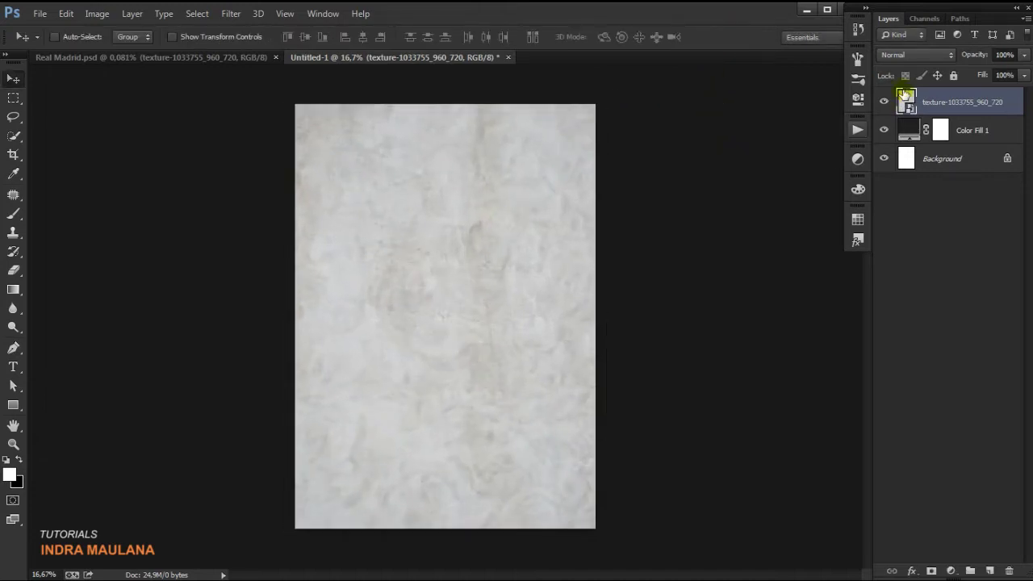
pyautogui.click(913, 54)
# Step: Set the texture layer to Overlay, add a layer mask, and prepare the Gradient tool
pyautogui.click(883, 246)
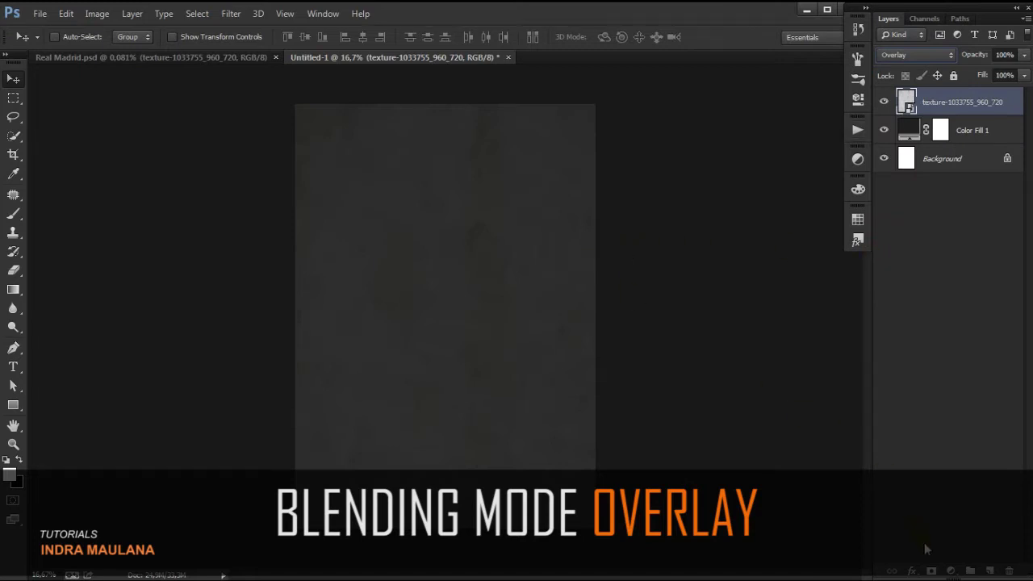
pyautogui.click(930, 570)
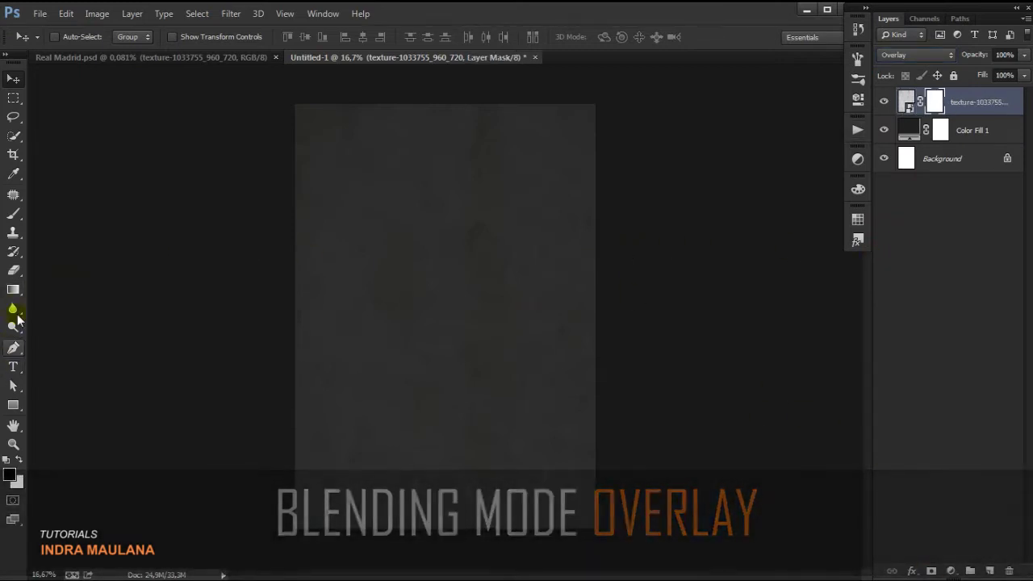
pyautogui.click(14, 290)
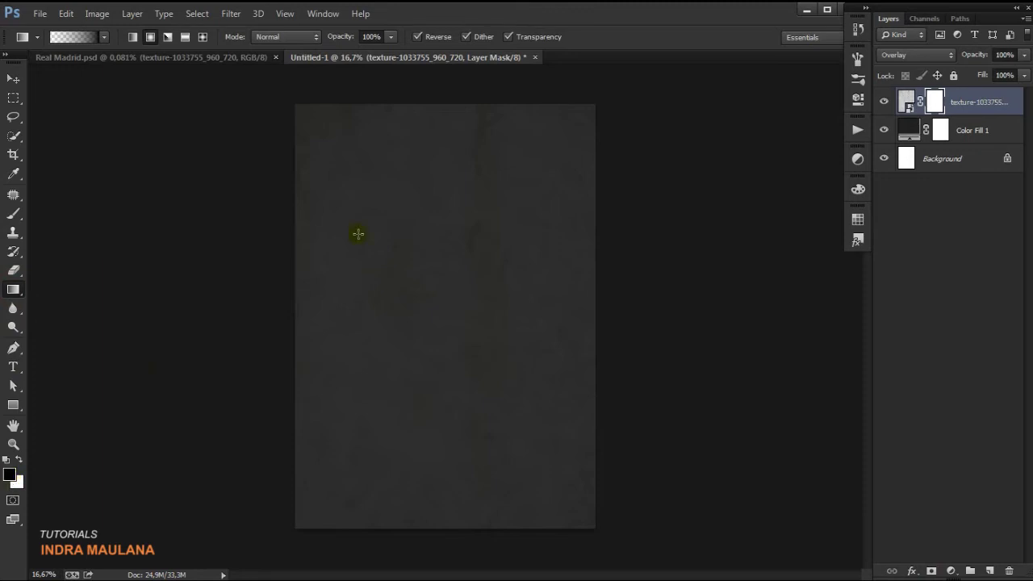
pyautogui.click(419, 37)
pyautogui.click(417, 37)
# Step: Draw the mask gradient from the page centre outward so the texture fades at the edges
pyautogui.moveTo(443, 312); pyautogui.dragTo(687, 90)
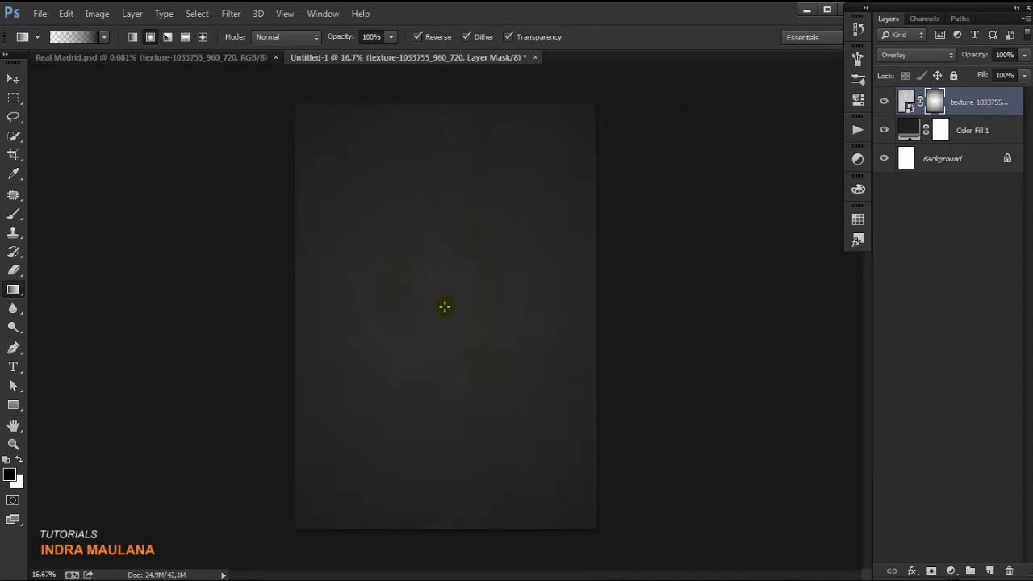
pyautogui.moveTo(447, 311); pyautogui.dragTo(634, 112)
pyautogui.scroll(2, 482, 266)
pyautogui.scroll(-3, 479, 288)
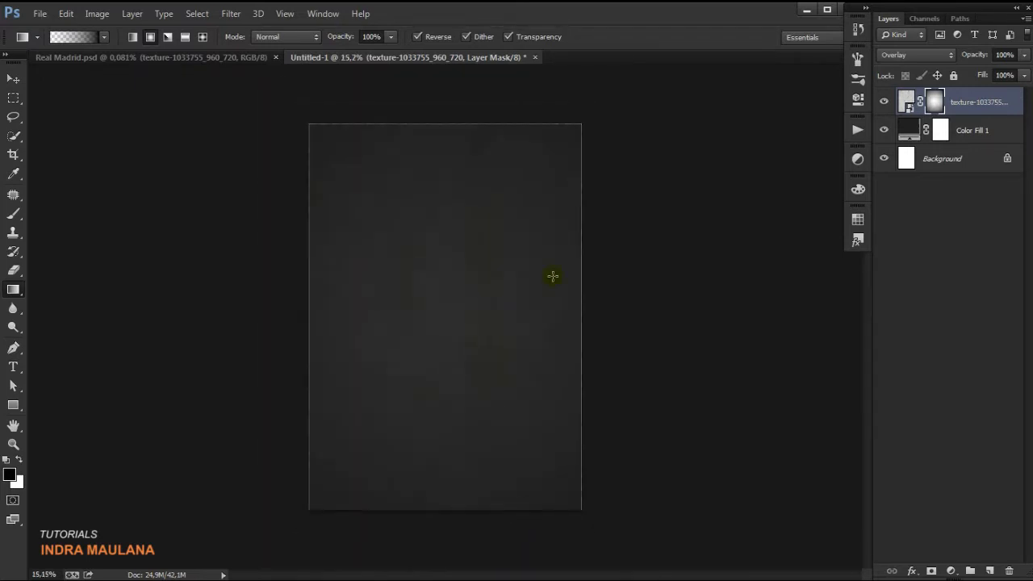
pyautogui.scroll(2, 554, 279)
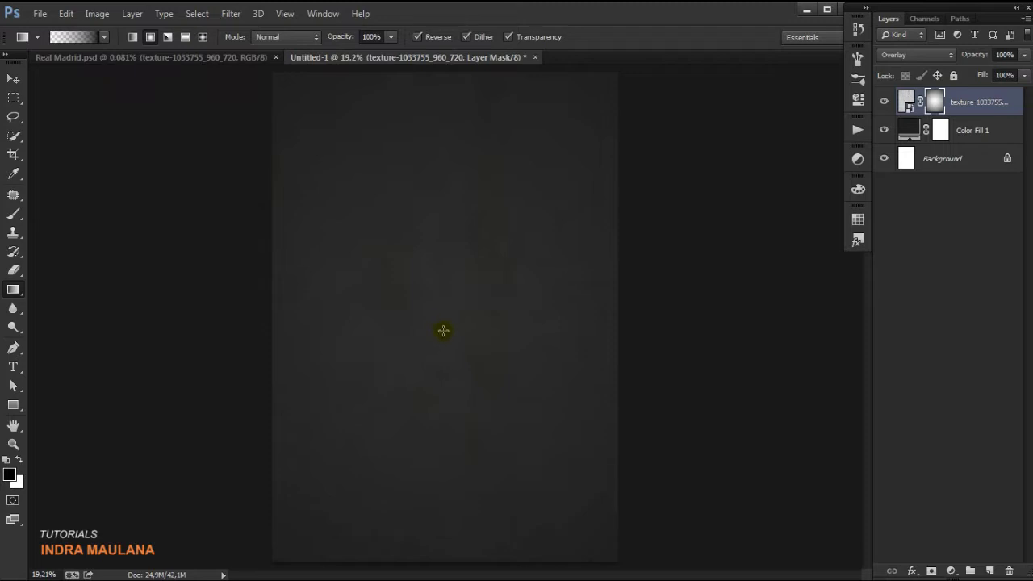
pyautogui.moveTo(489, 271); pyautogui.dragTo(708, 87)
pyautogui.scroll(-1, 546, 290)
pyautogui.scroll(-1, 451, 309)
pyautogui.moveTo(452, 309); pyautogui.dragTo(754, 48)
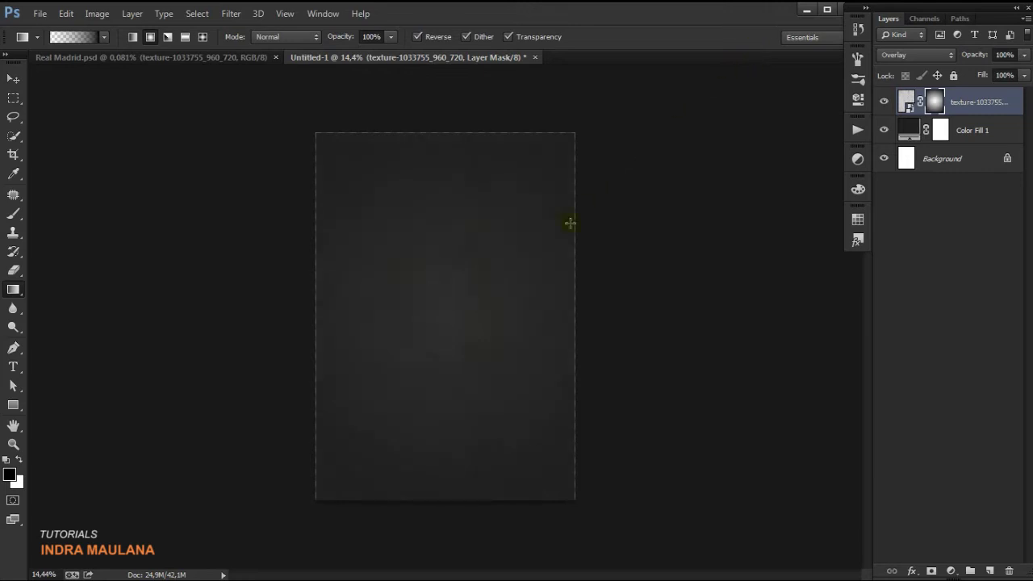
pyautogui.scroll(2, 521, 263)
pyautogui.click(14, 78)
pyautogui.scroll(-1, 353, 223)
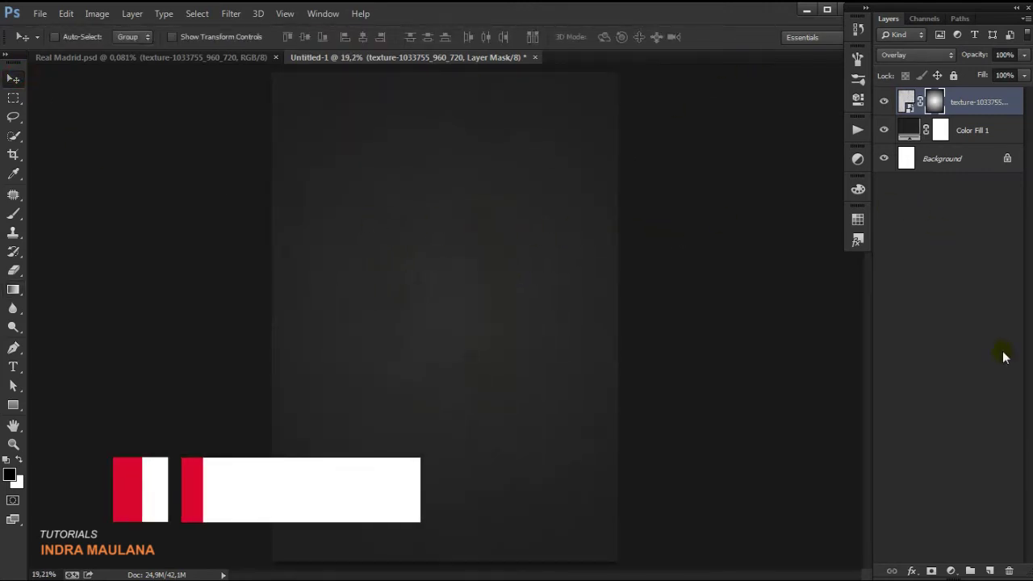
# Step: Add a gradient fill layer, discard it, and select the texture layer instead
pyautogui.click(950, 570)
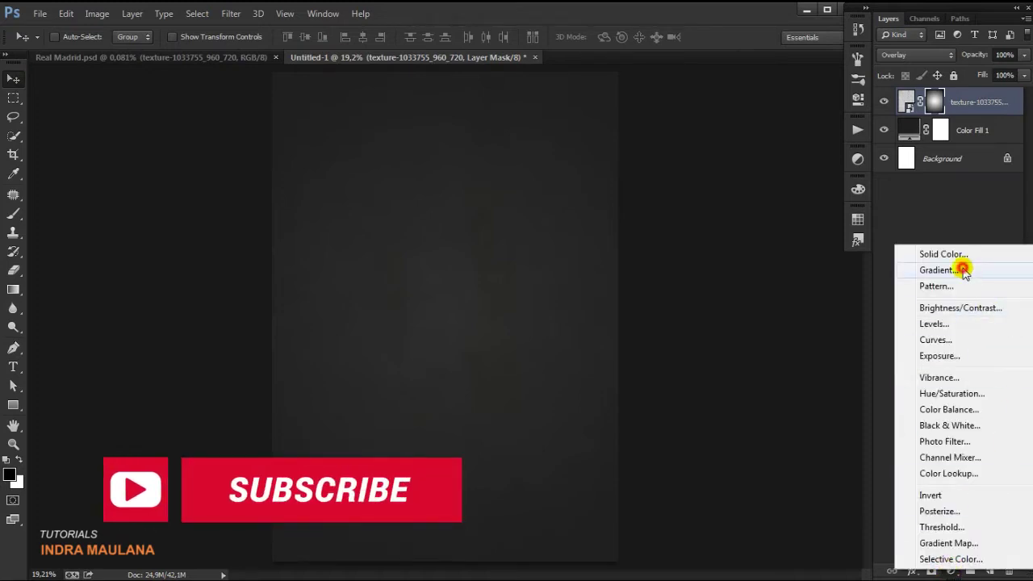
pyautogui.click(937, 271)
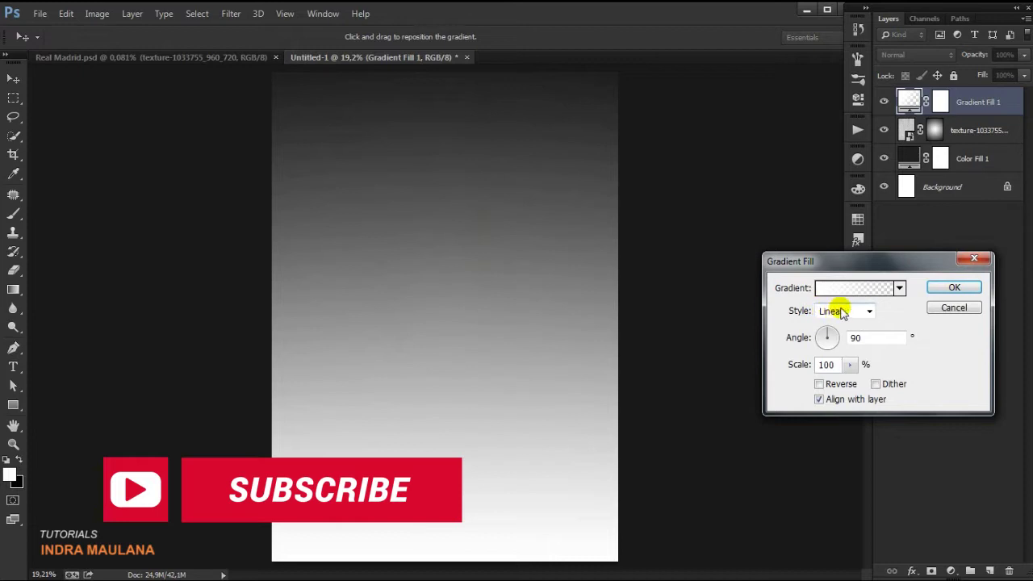
pyautogui.click(955, 306)
pyautogui.click(968, 159)
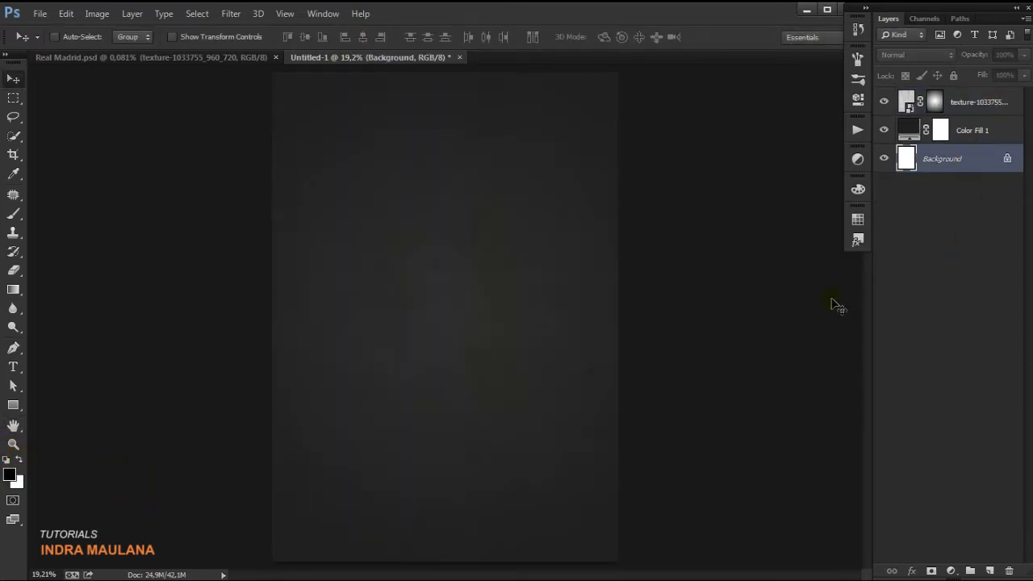
pyautogui.click(978, 103)
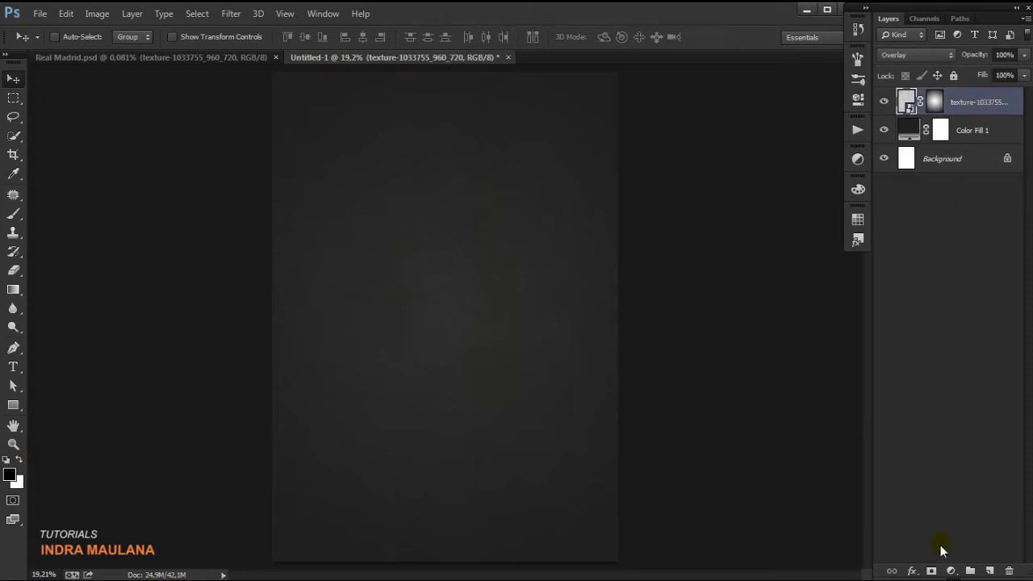
# Step: Add a reversed radial Gradient Fill layer above the texture with an enlarged scale
pyautogui.click(949, 570)
pyautogui.click(942, 264)
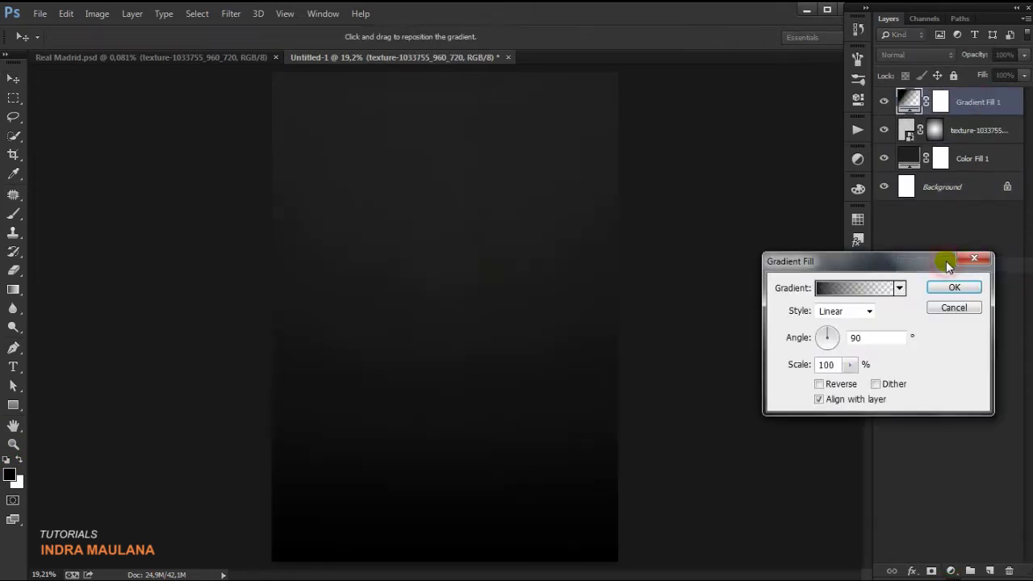
pyautogui.click(831, 311)
pyautogui.click(839, 334)
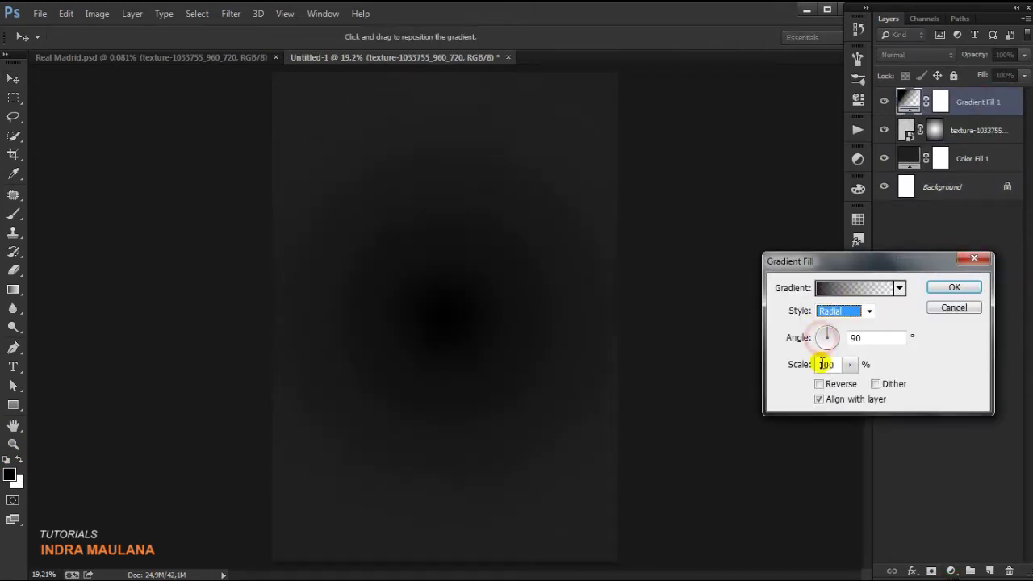
pyautogui.click(819, 384)
pyautogui.click(849, 365)
pyautogui.moveTo(844, 385); pyautogui.dragTo(859, 385)
pyautogui.click(860, 385)
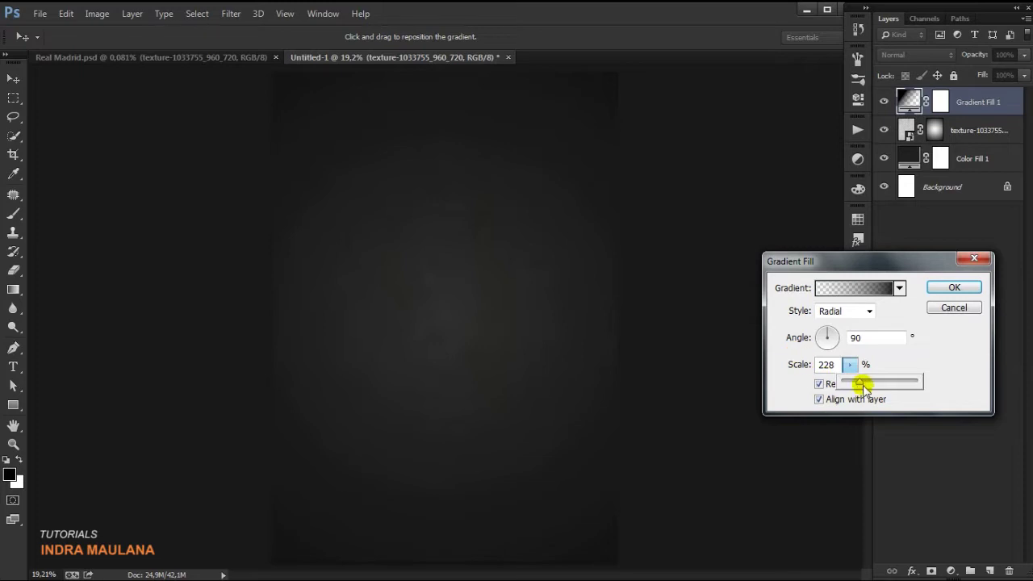
pyautogui.click(491, 320)
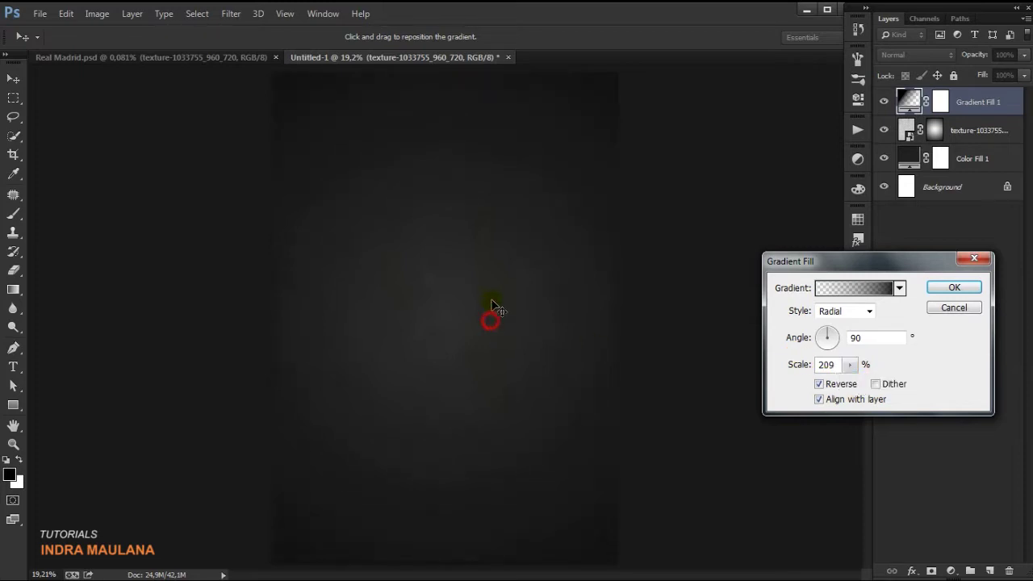
pyautogui.click(940, 288)
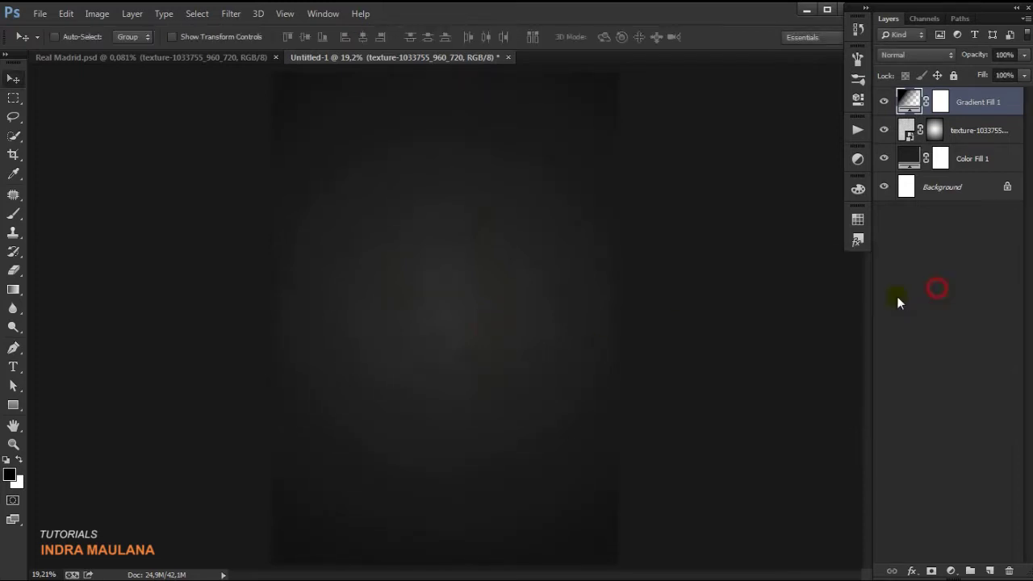
# Step: Set the Gradient Fill 1 layer's opacity to 83%
pyautogui.scroll(-1, 613, 317)
pyautogui.scroll(1, 613, 318)
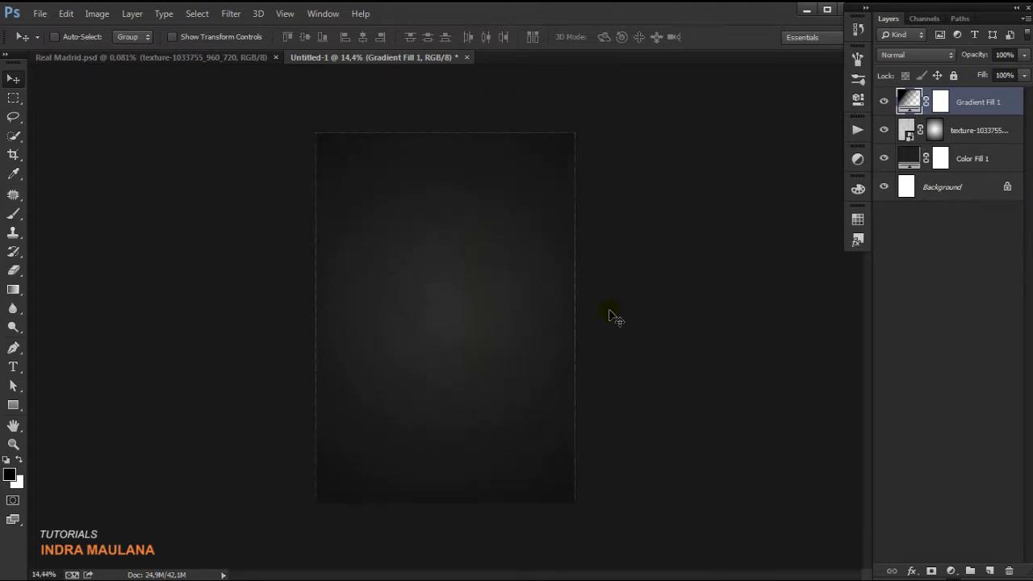
pyautogui.scroll(1, 611, 315)
pyautogui.click(1022, 58)
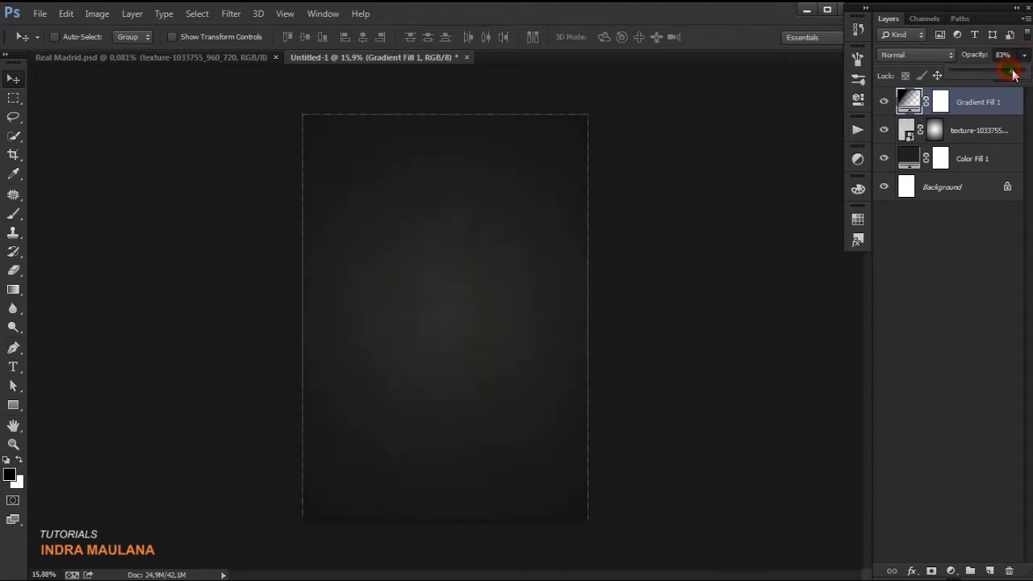
pyautogui.scroll(3, 470, 292)
pyautogui.scroll(-1, 474, 296)
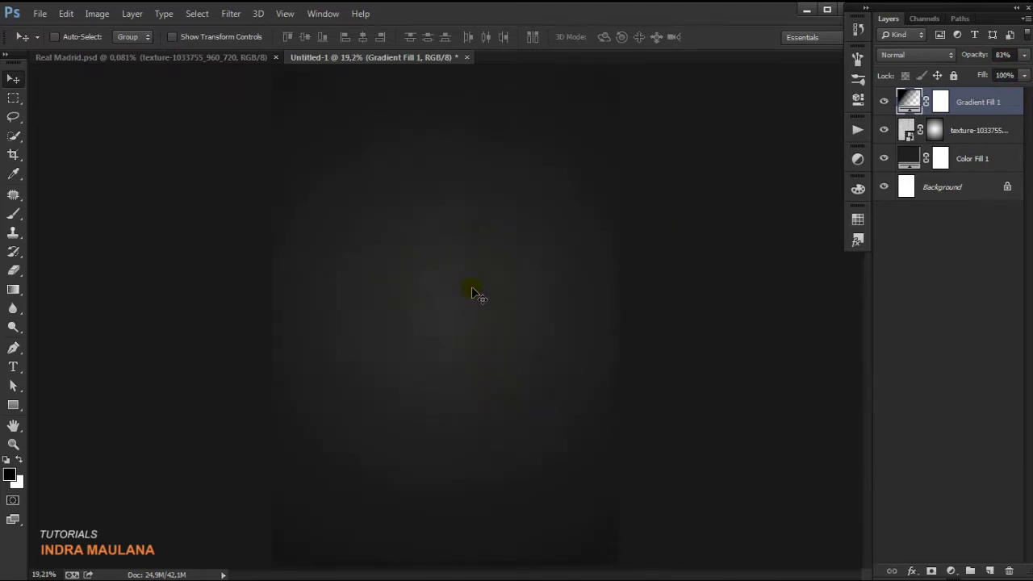
pyautogui.scroll(1, 476, 295)
pyautogui.scroll(-1, 476, 293)
# Step: Paint black into Gradient Fill 1's mask with a roughly 2036 px brush to hide the darkening
pyautogui.click(940, 102)
pyautogui.click(14, 215)
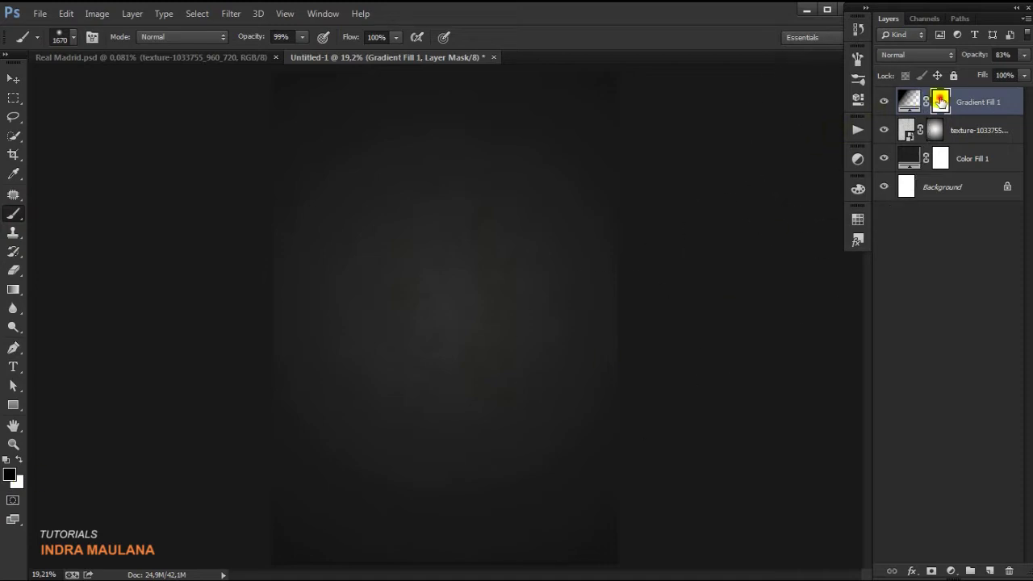
pyautogui.scroll(-1, 442, 316)
pyautogui.moveTo(438, 330); pyautogui.dragTo(455, 302)
pyautogui.click(445, 305)
pyautogui.moveTo(318, 334); pyautogui.dragTo(346, 385)
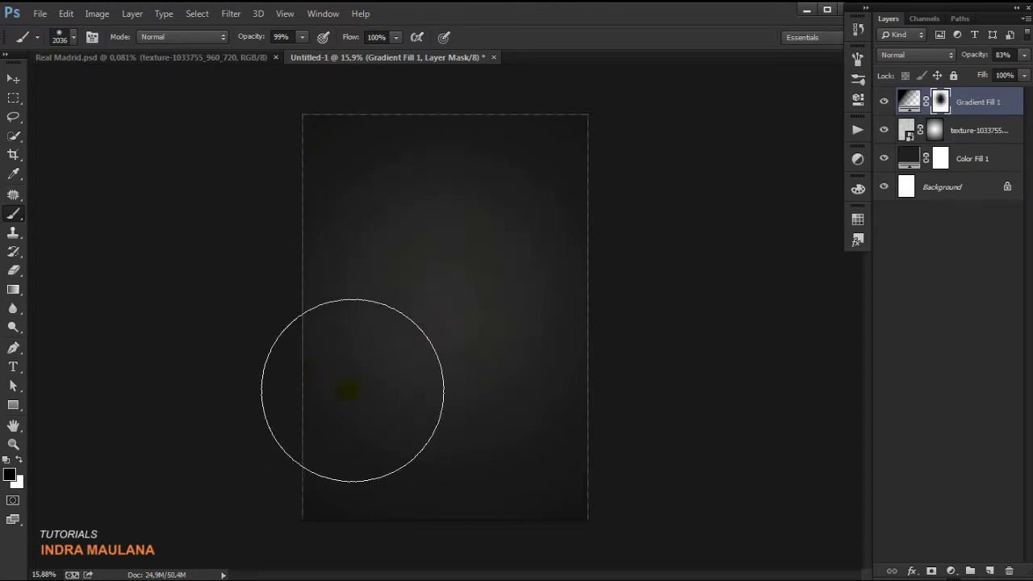
pyautogui.scroll(1, 511, 366)
pyautogui.scroll(-1, 242, 331)
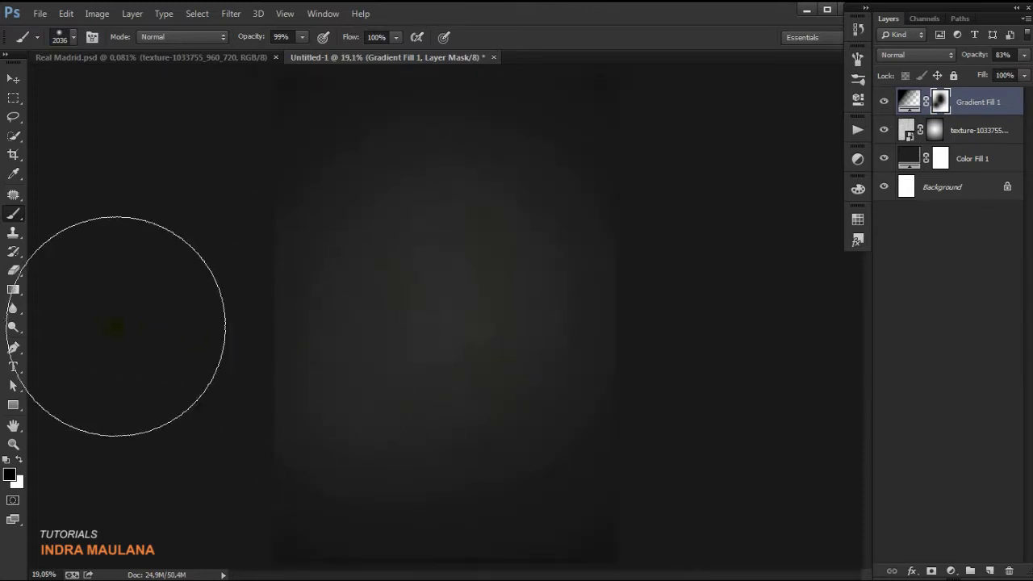
pyautogui.click(13, 78)
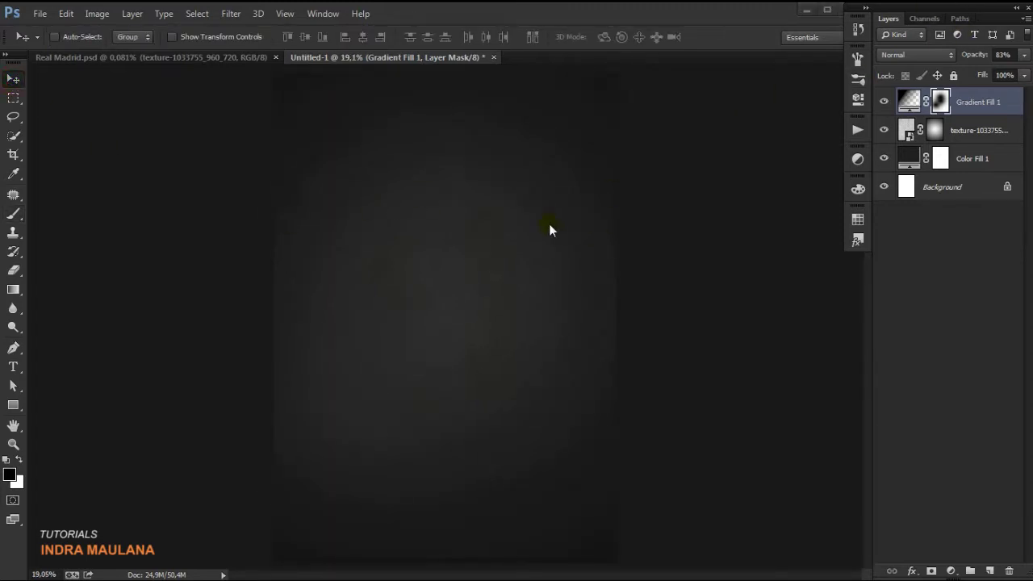
# Step: Add a horizontal guide at 50% via View > New Guide
pyautogui.click(284, 14)
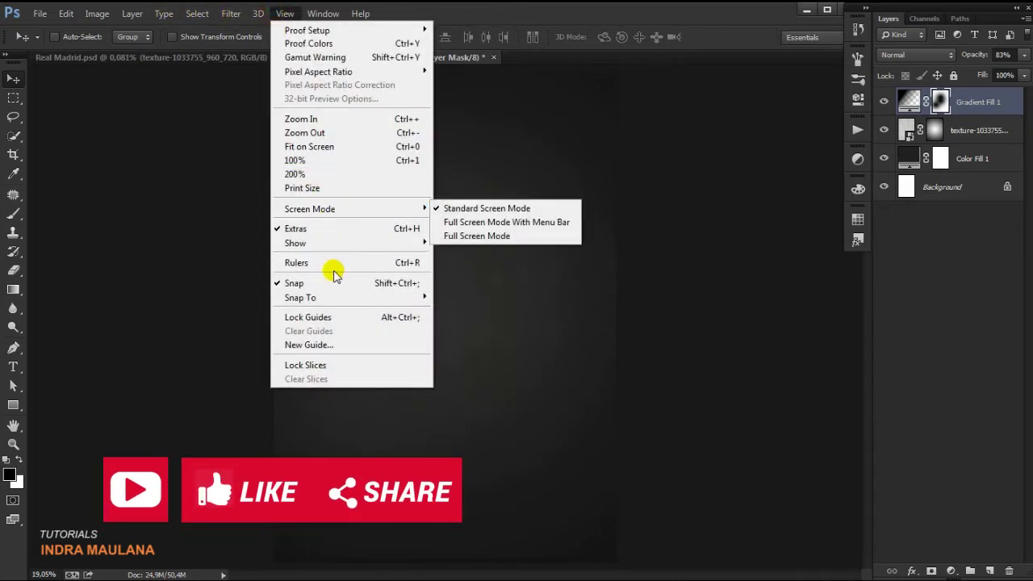
pyautogui.click(333, 344)
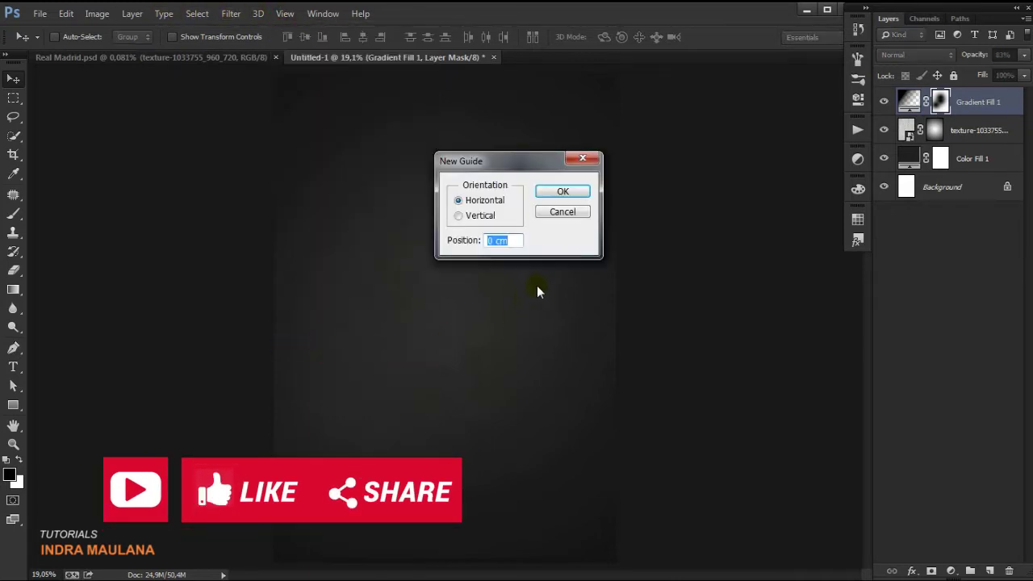
pyautogui.write('50')
pyautogui.write('%')
pyautogui.press('Return')
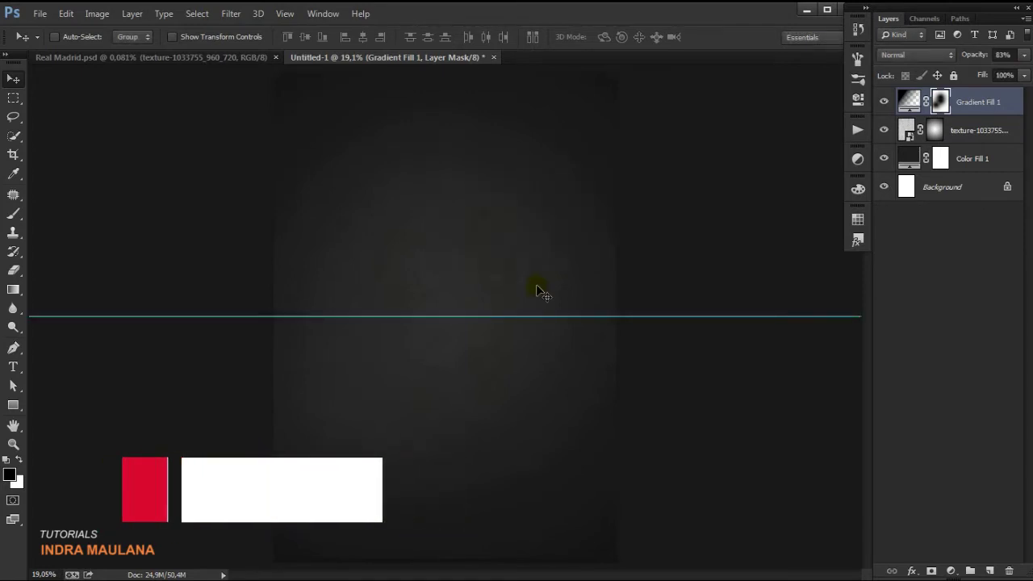
# Step: Add a vertical guide at 50% via View > New Guide
pyautogui.click(282, 14)
pyautogui.click(339, 346)
pyautogui.click(457, 214)
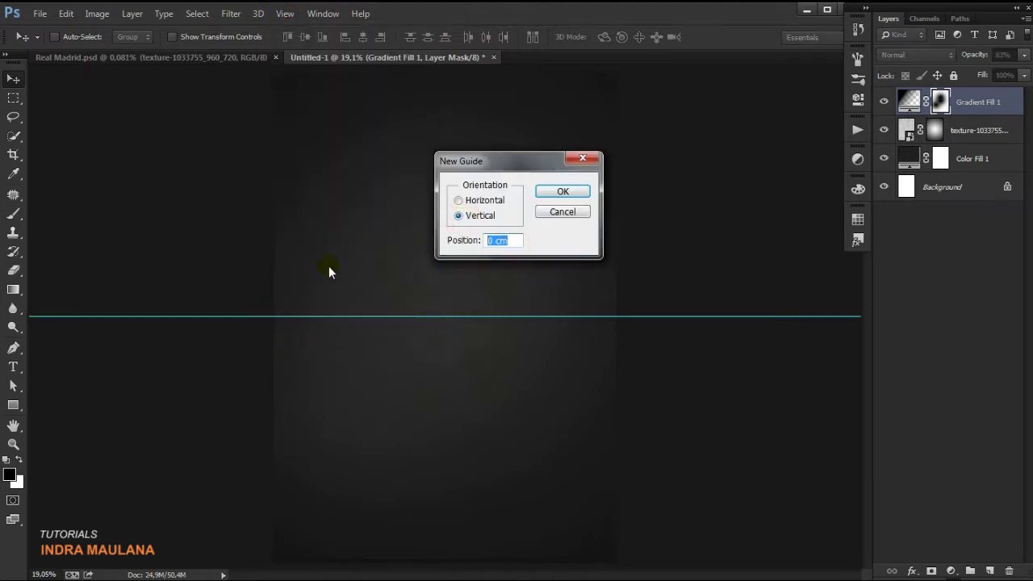
pyautogui.write('50')
pyautogui.press('Return')
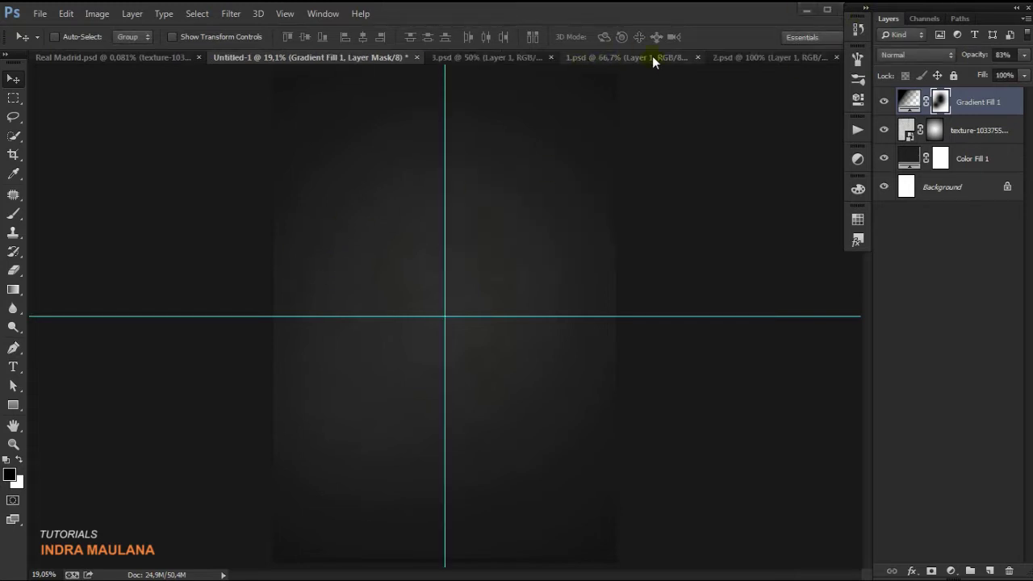
pyautogui.click(498, 56)
# Step: Apply Layer 1's mask in 1.psd and drag the side-profile cut-out into the poster
pyautogui.click(608, 60)
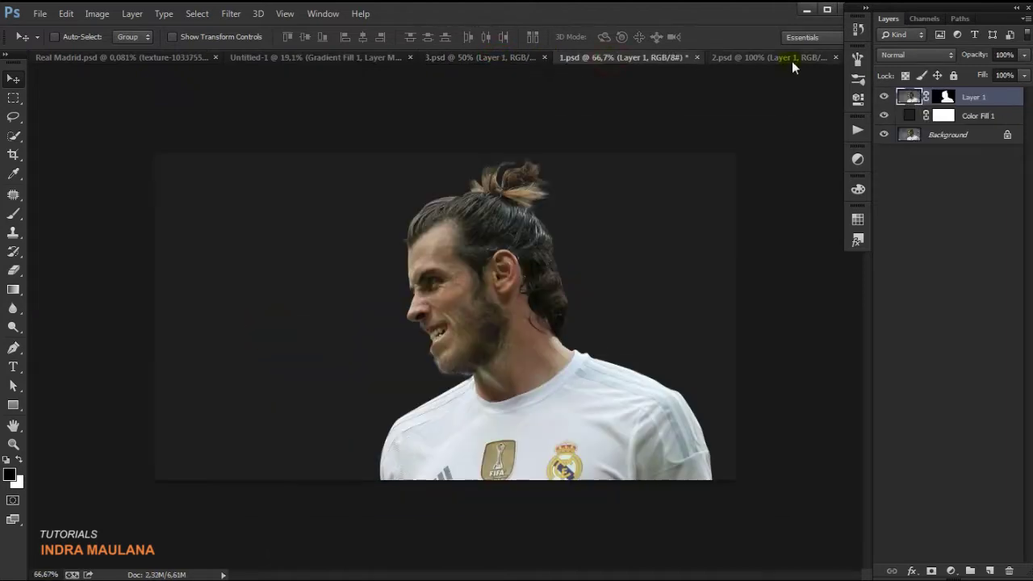
pyautogui.click(791, 60)
pyautogui.click(650, 57)
pyautogui.click(884, 116)
pyautogui.click(945, 97)
pyautogui.rightClick(945, 97)
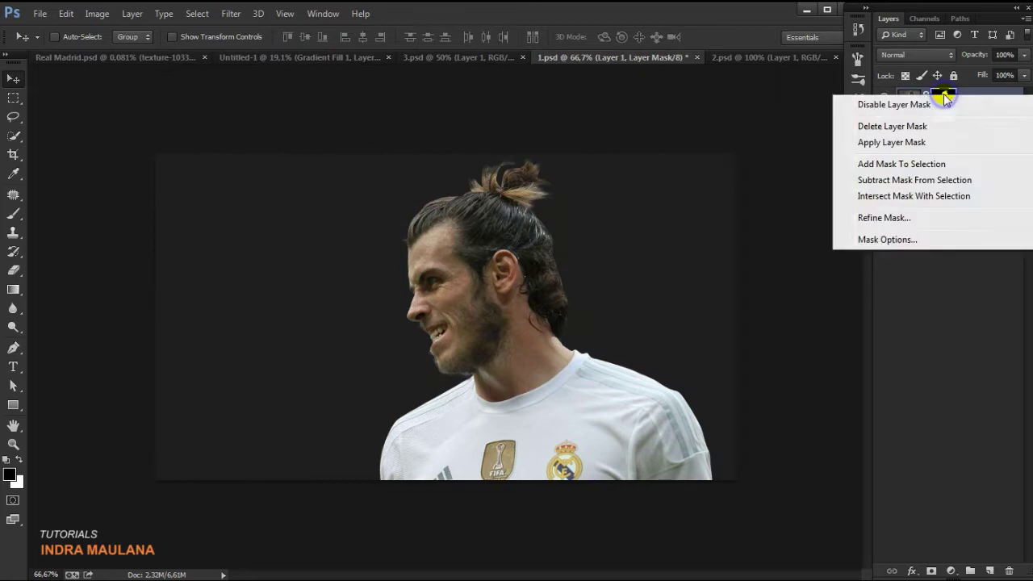
pyautogui.click(881, 143)
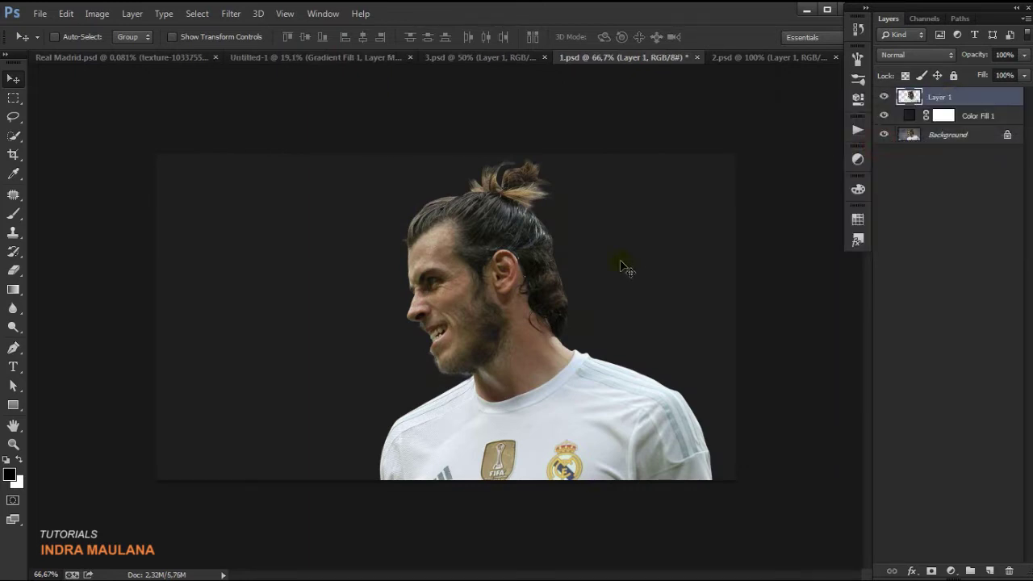
pyautogui.moveTo(520, 313)
pyautogui.mouseDown()
pyautogui.moveTo(329, 58)
pyautogui.moveTo(449, 288)
pyautogui.mouseUp()
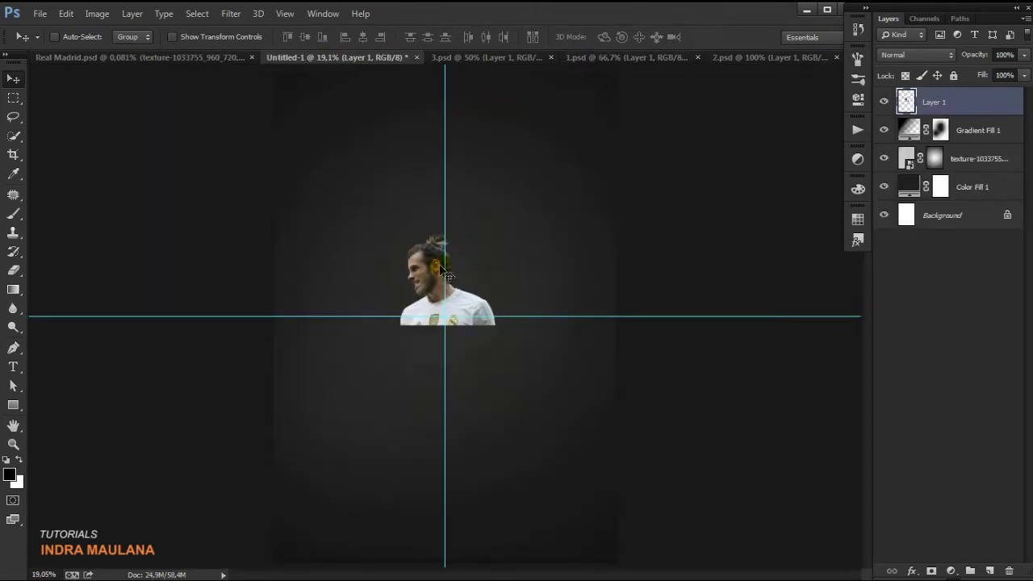
# Step: Enlarge the player to about 172% and position it on the crossing centre guides
pyautogui.hotkey('ctrl', 't')
pyautogui.moveTo(401, 231); pyautogui.dragTo(331, 165)
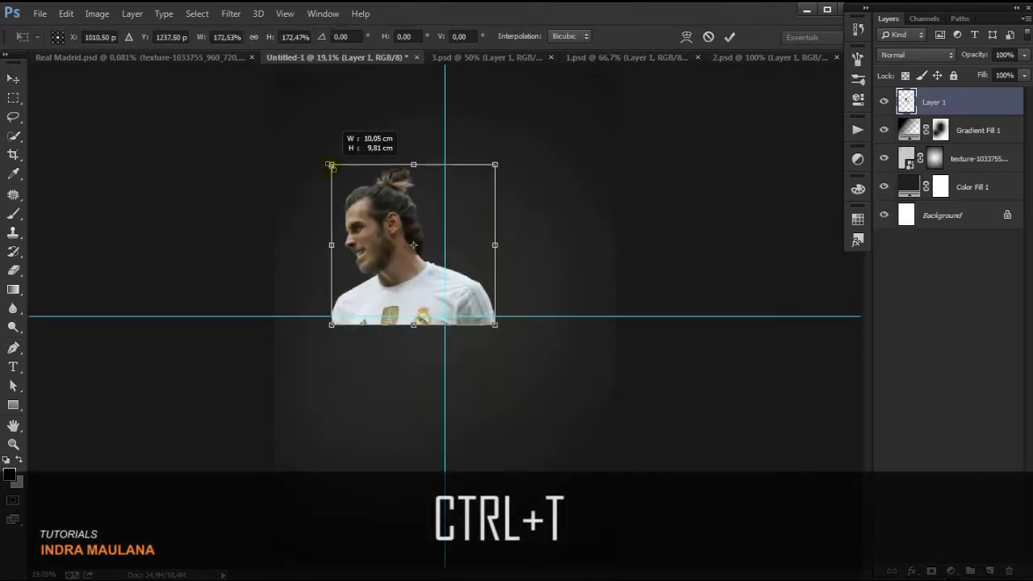
pyautogui.moveTo(330, 165); pyautogui.dragTo(330, 164)
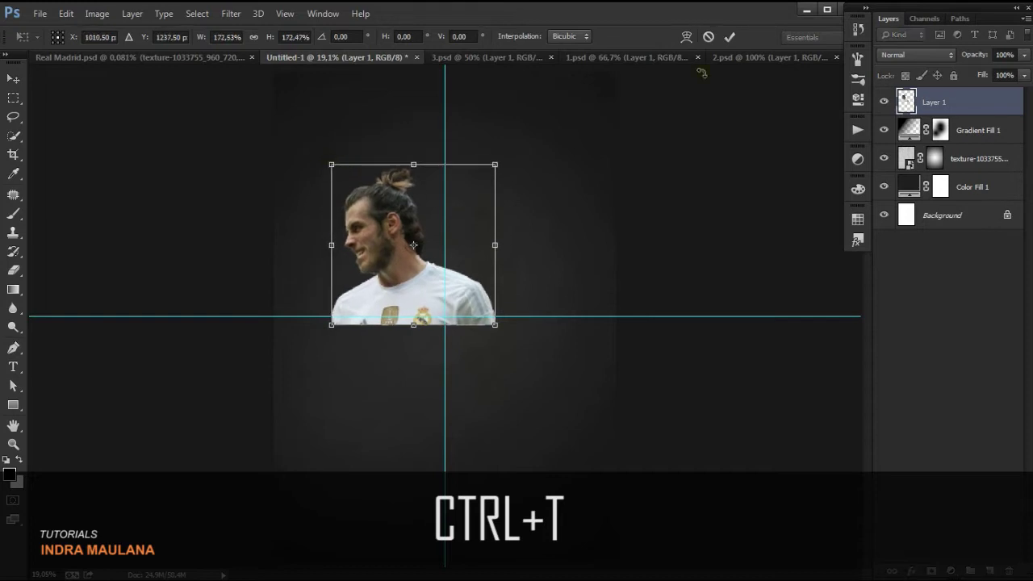
pyautogui.click(728, 36)
pyautogui.moveTo(406, 288)
pyautogui.mouseDown()
pyautogui.moveTo(419, 271)
pyautogui.moveTo(415, 278)
pyautogui.mouseUp()
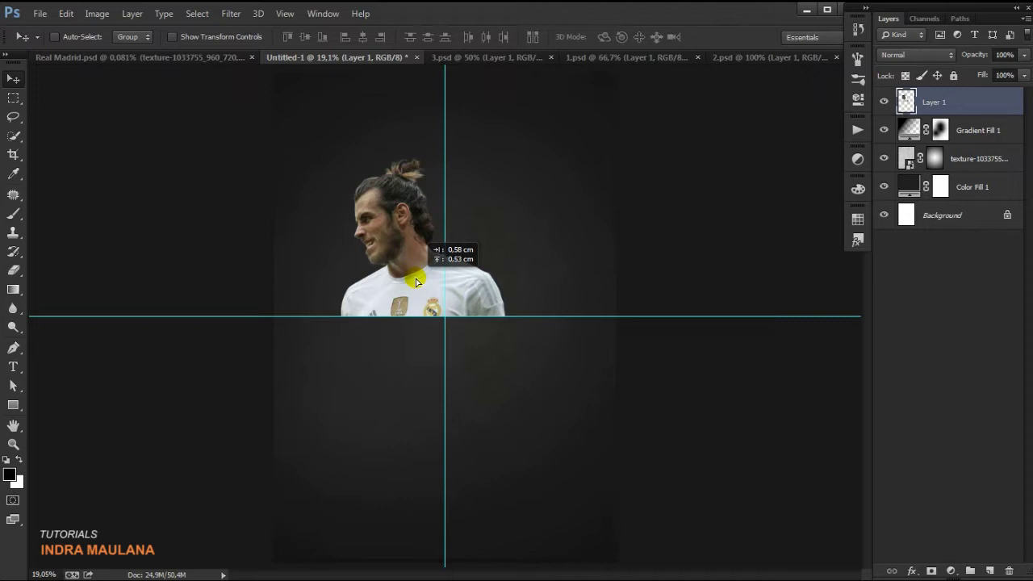
pyautogui.moveTo(416, 280); pyautogui.dragTo(414, 279)
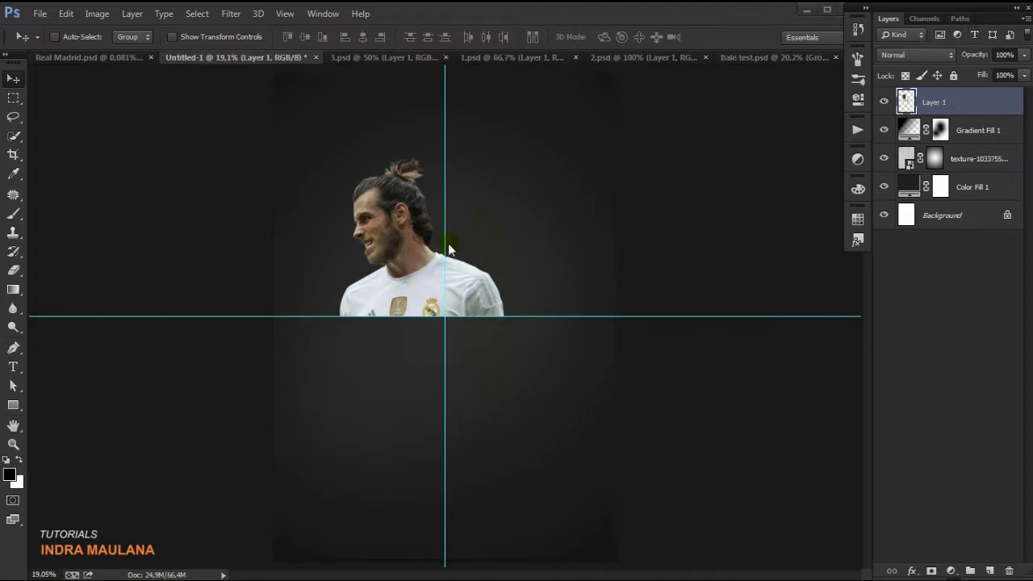
pyautogui.moveTo(417, 263); pyautogui.dragTo(419, 334)
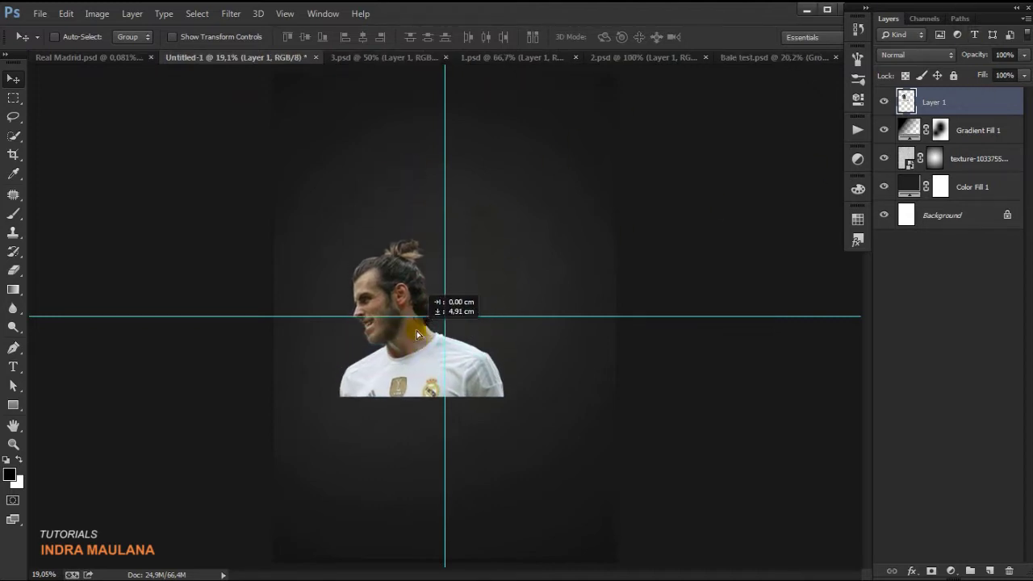
pyautogui.hotkey('ctrl', 't')
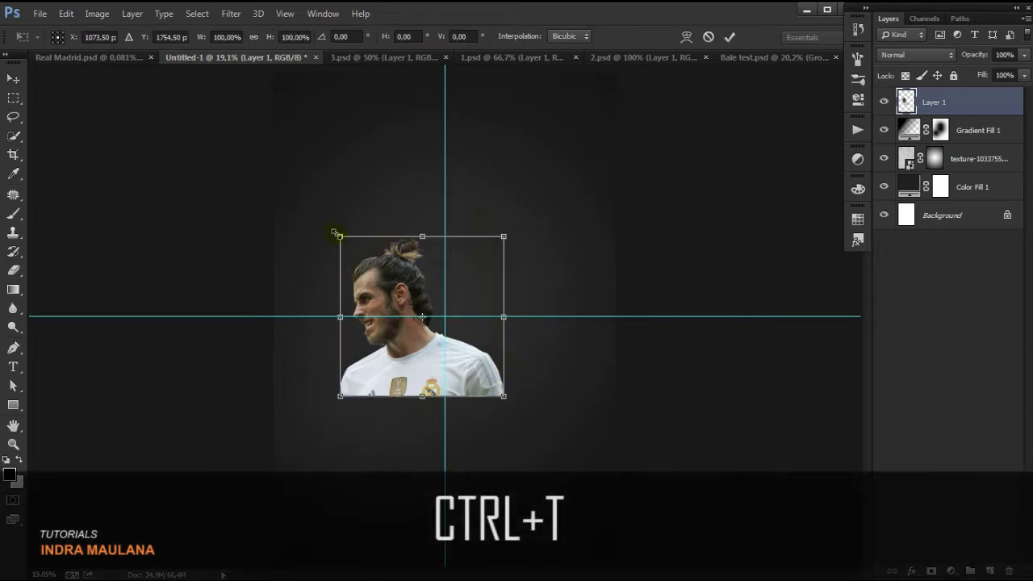
pyautogui.moveTo(340, 235); pyautogui.dragTo(351, 247)
pyautogui.click(728, 37)
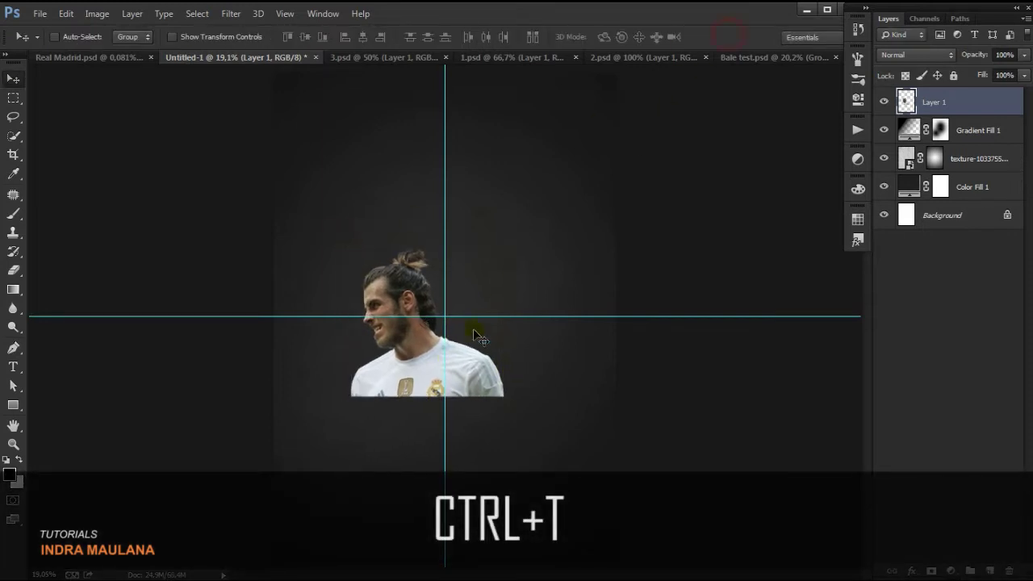
pyautogui.moveTo(449, 356); pyautogui.dragTo(439, 361)
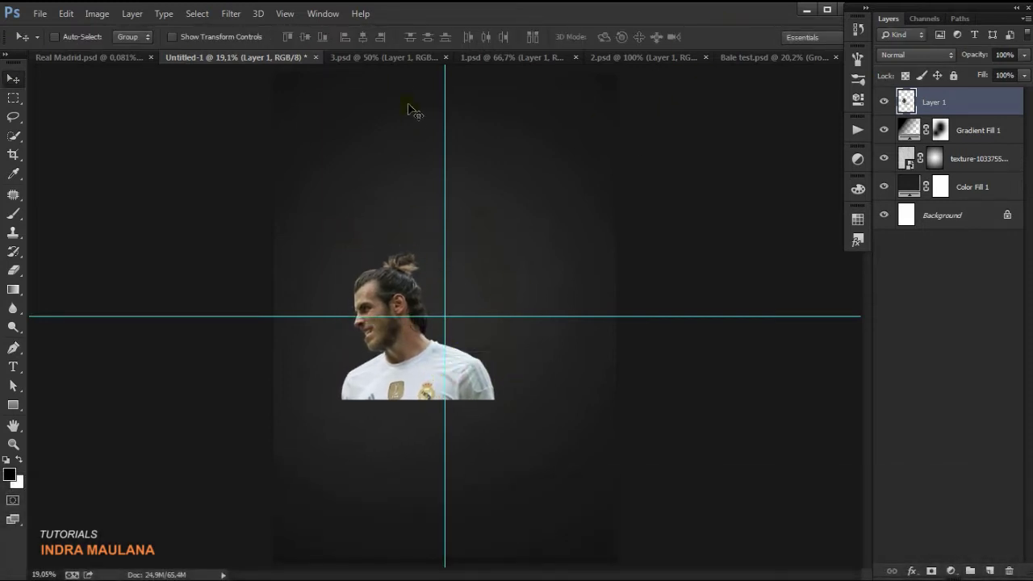
pyautogui.click(392, 59)
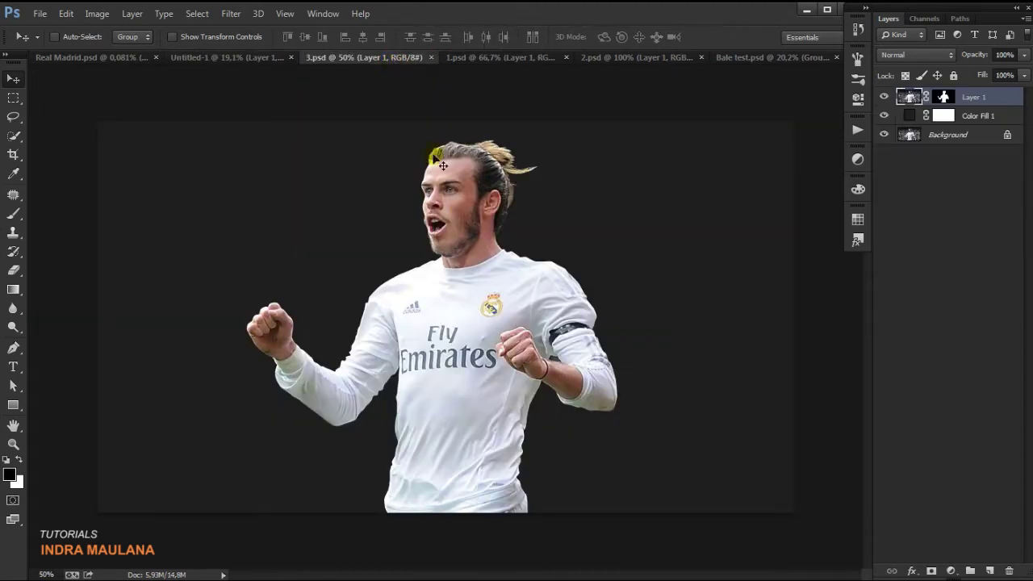
# Step: Apply the mask in 3.psd and drag the celebrating player into the poster
pyautogui.click(883, 117)
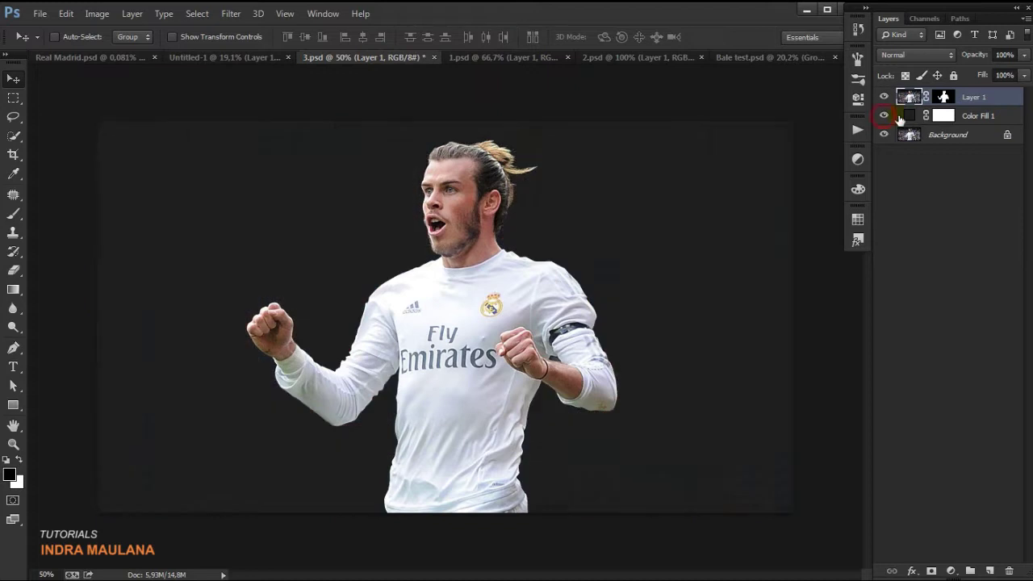
pyautogui.click(943, 97)
pyautogui.rightClick(943, 97)
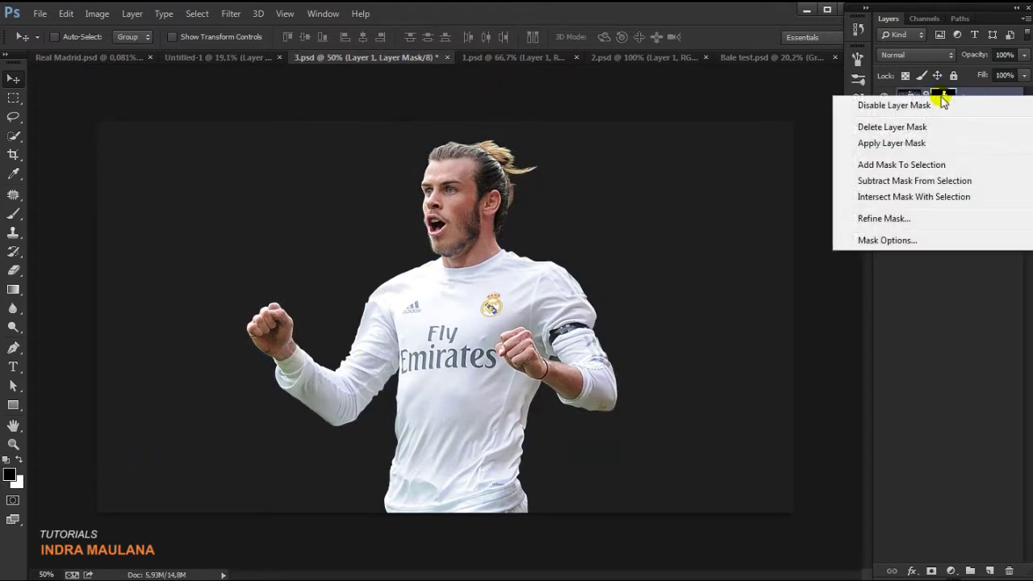
pyautogui.click(879, 145)
pyautogui.moveTo(492, 309)
pyautogui.mouseDown()
pyautogui.moveTo(234, 67)
pyautogui.moveTo(497, 269)
pyautogui.moveTo(474, 312)
pyautogui.mouseUp()
# Step: Flip Layer 2 horizontally, then enlarge it and place it right of Layer 1
pyautogui.scroll(2, 484, 319)
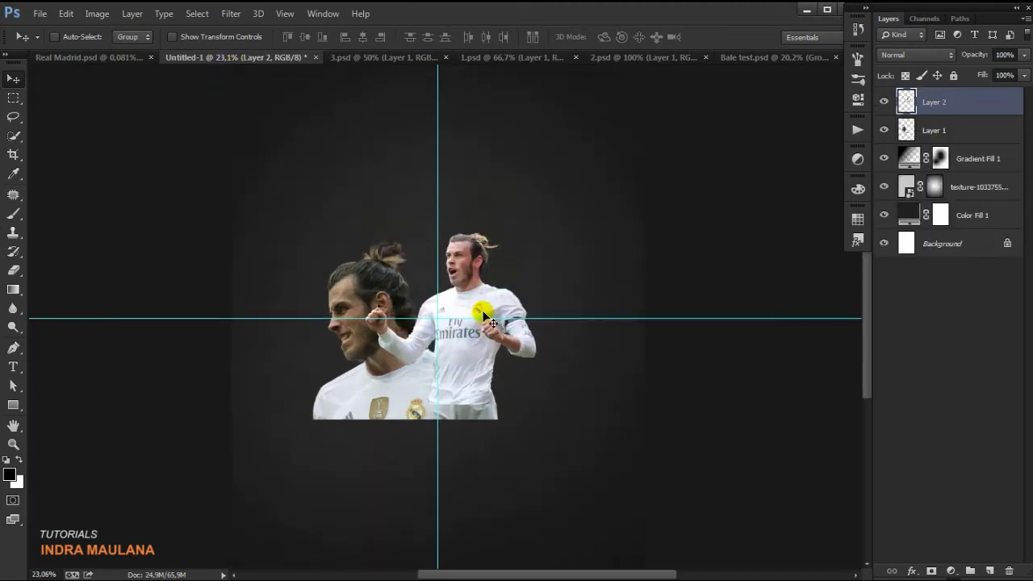
pyautogui.hotkey('ctrl', 't')
pyautogui.rightClick(484, 303)
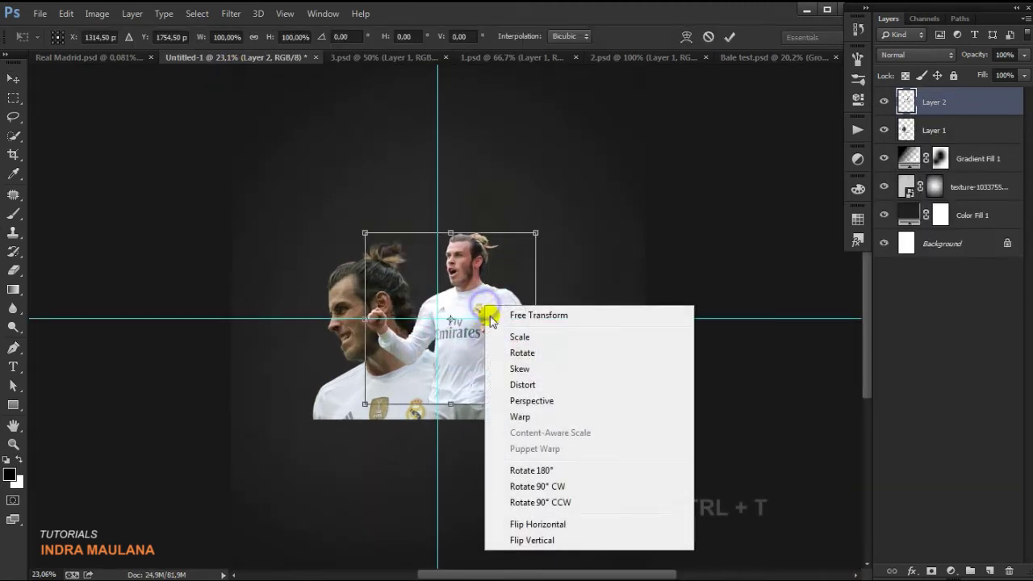
pyautogui.click(530, 524)
pyautogui.scroll(-1, 452, 242)
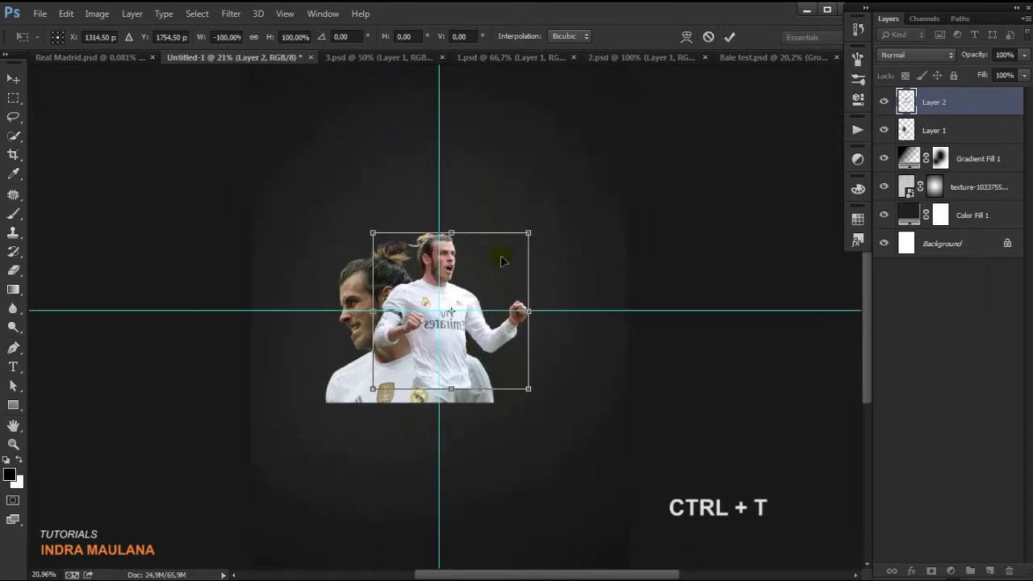
pyautogui.moveTo(452, 323); pyautogui.dragTo(490, 337)
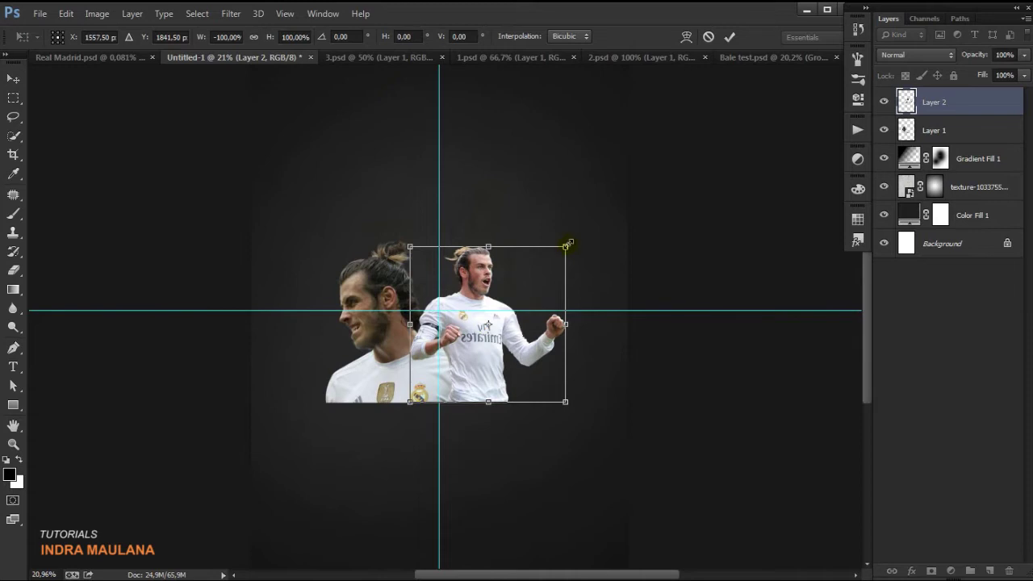
pyautogui.moveTo(566, 244); pyautogui.dragTo(622, 184)
pyautogui.moveTo(513, 321); pyautogui.dragTo(499, 355)
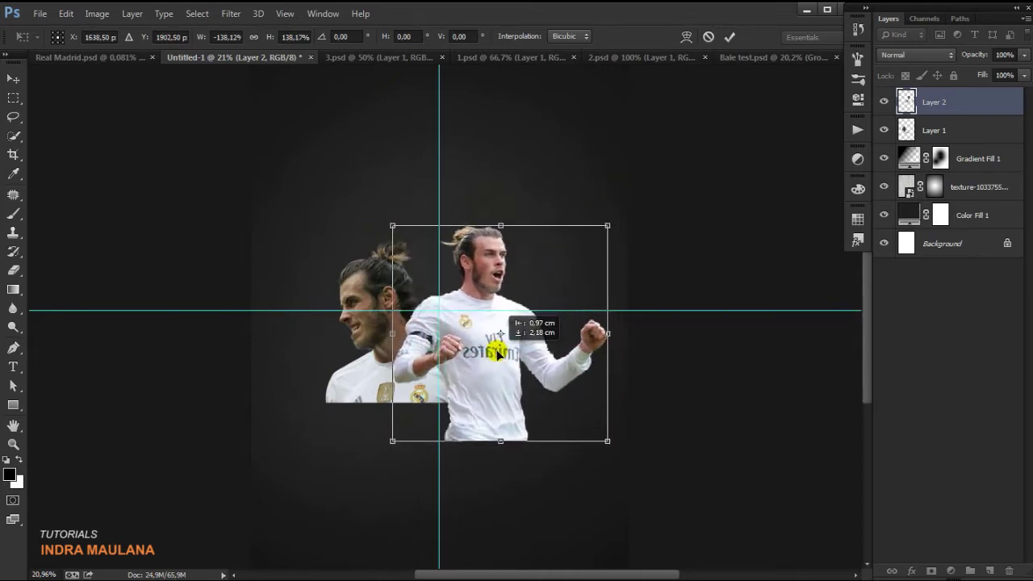
pyautogui.moveTo(484, 319); pyautogui.dragTo(486, 314)
pyautogui.doubleClick(473, 364)
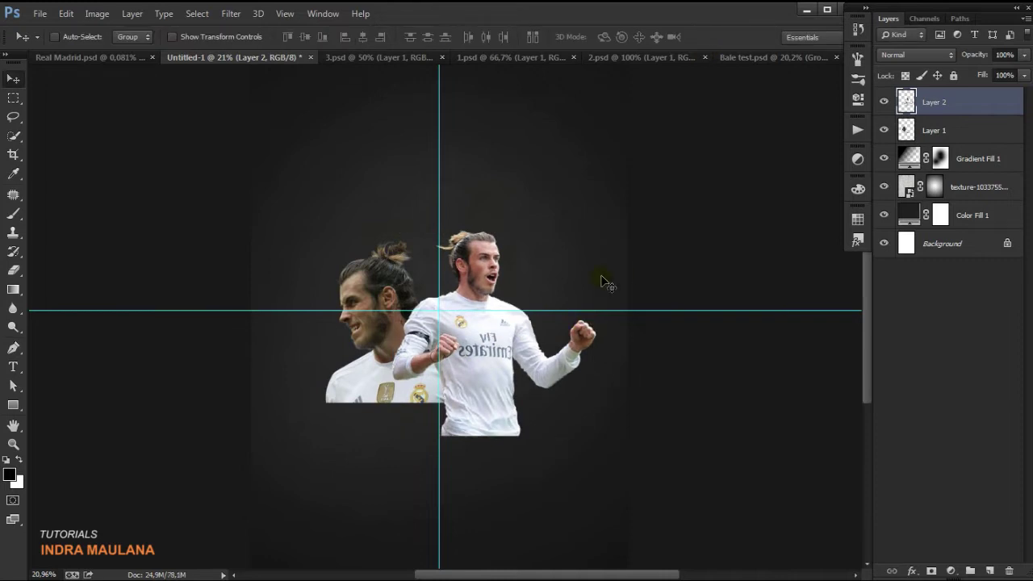
# Step: Raise the flipped cut-out higher on the poster and shrink it slightly
pyautogui.moveTo(490, 364); pyautogui.dragTo(487, 330)
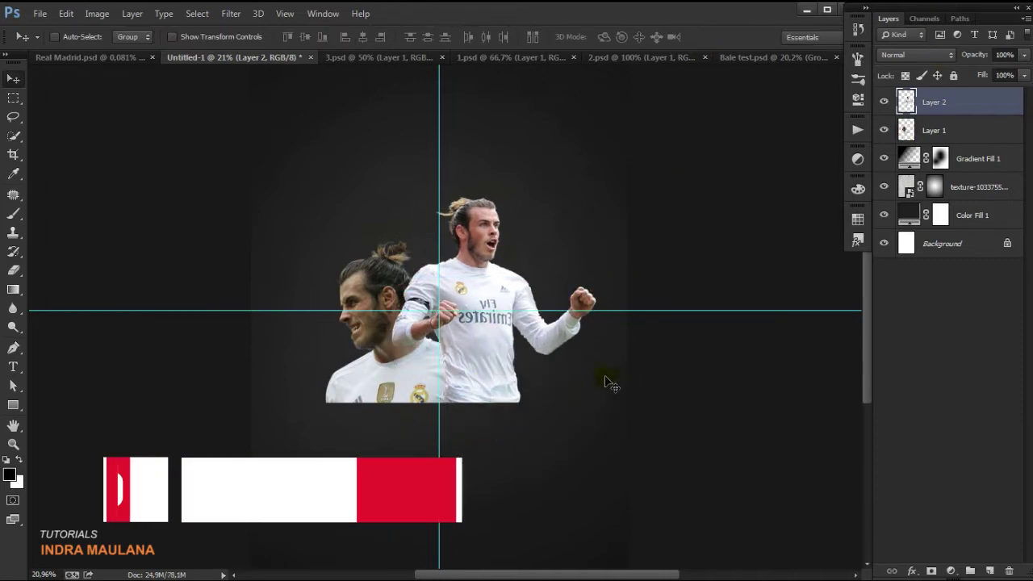
pyautogui.hotkey('ctrl', 't')
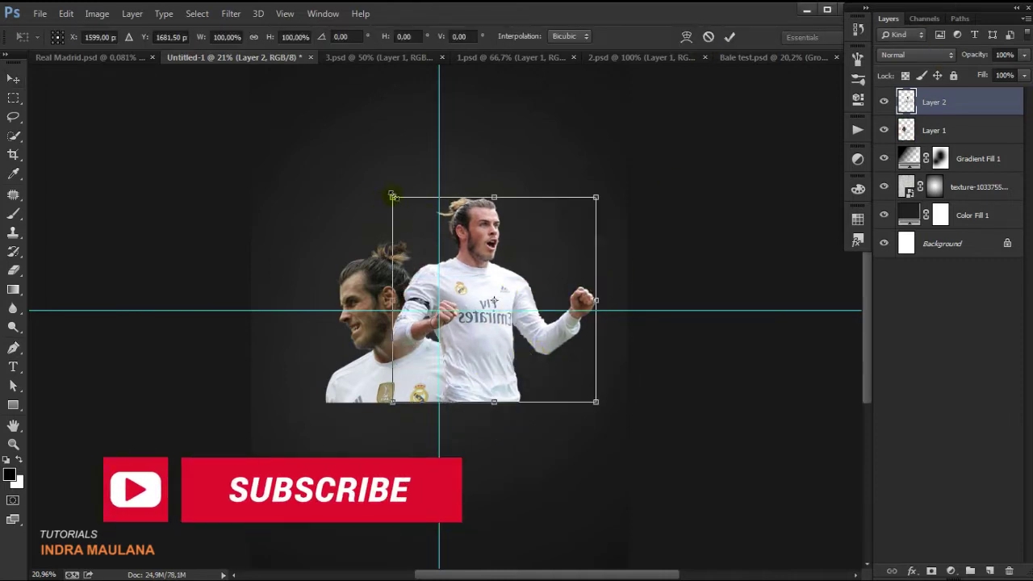
pyautogui.moveTo(392, 197); pyautogui.dragTo(406, 212)
pyautogui.click(729, 38)
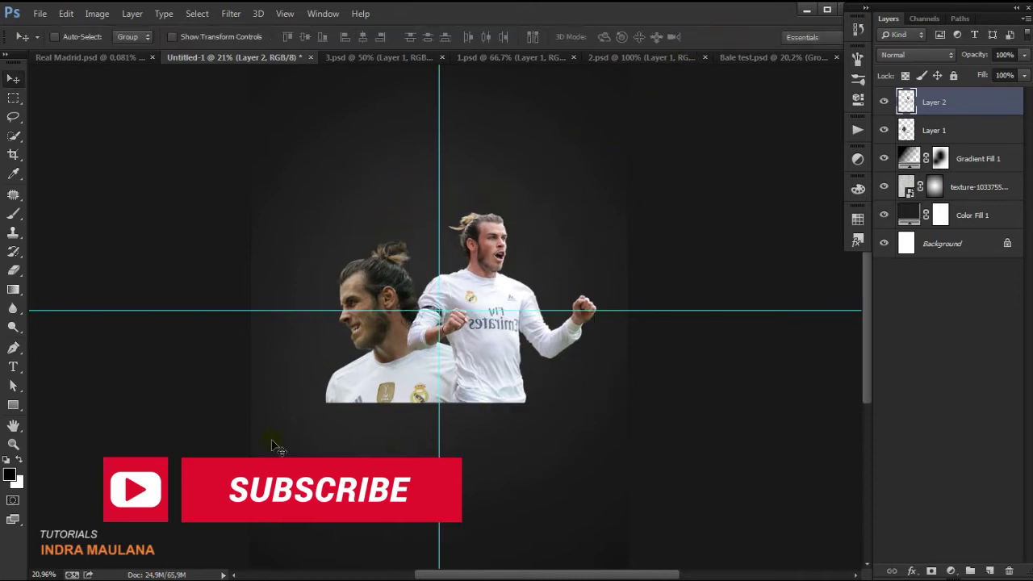
pyautogui.click(622, 58)
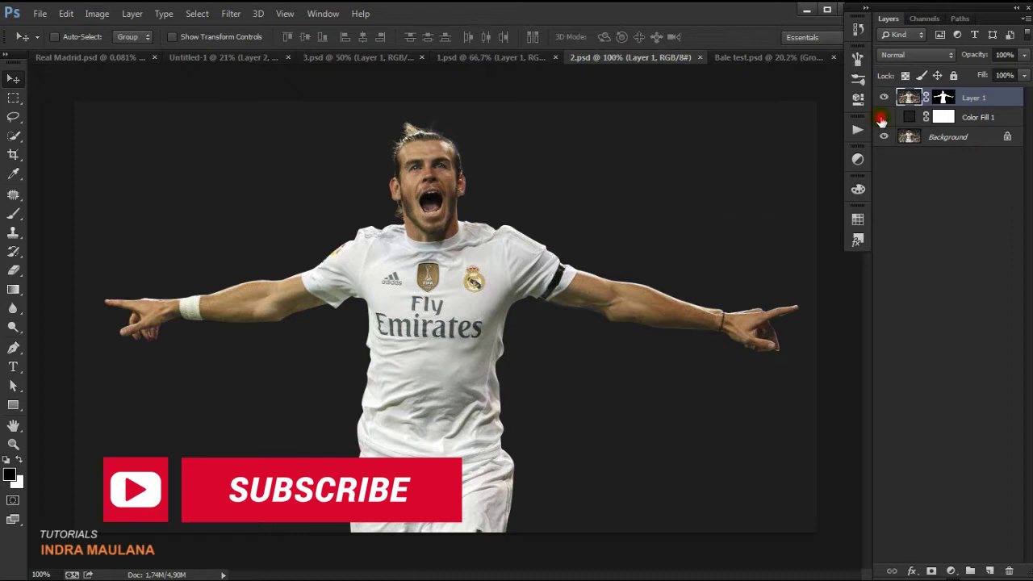
# Step: Apply the mask in 2.psd, bring the Bale image in as Layer 3, and place it below Layer 1
pyautogui.click(882, 117)
pyautogui.rightClick(943, 96)
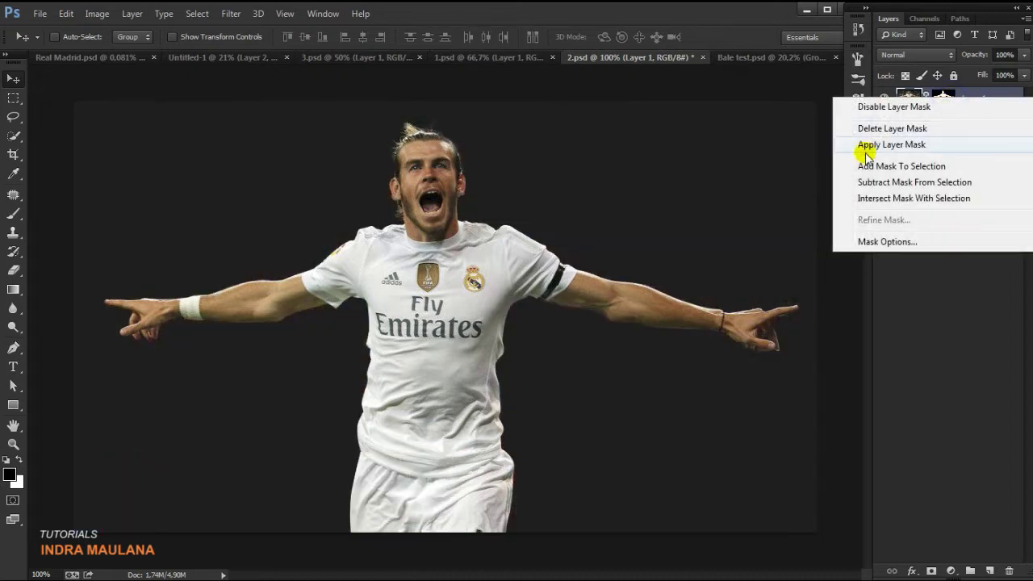
pyautogui.click(876, 144)
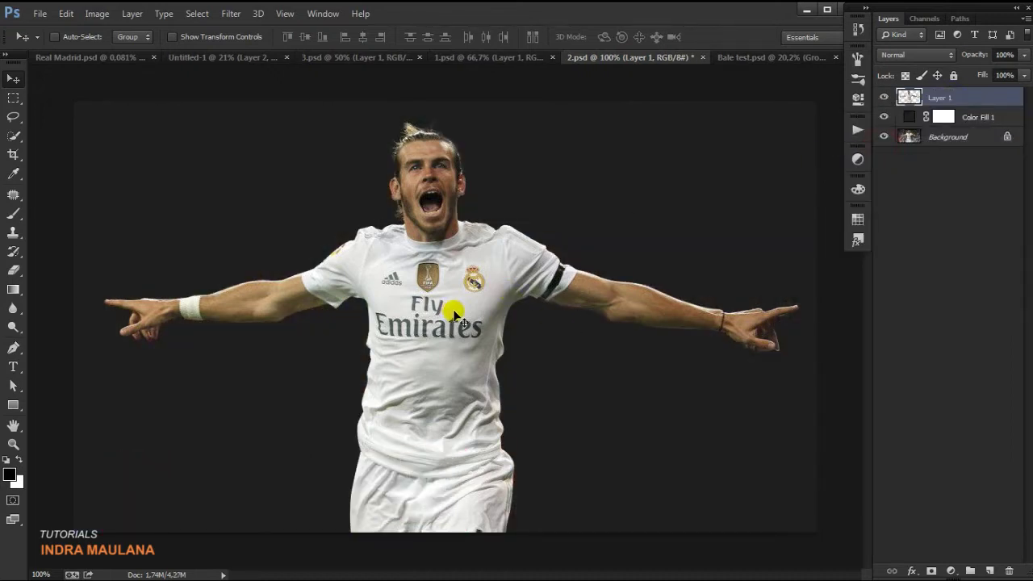
pyautogui.moveTo(454, 315); pyautogui.dragTo(283, 116)
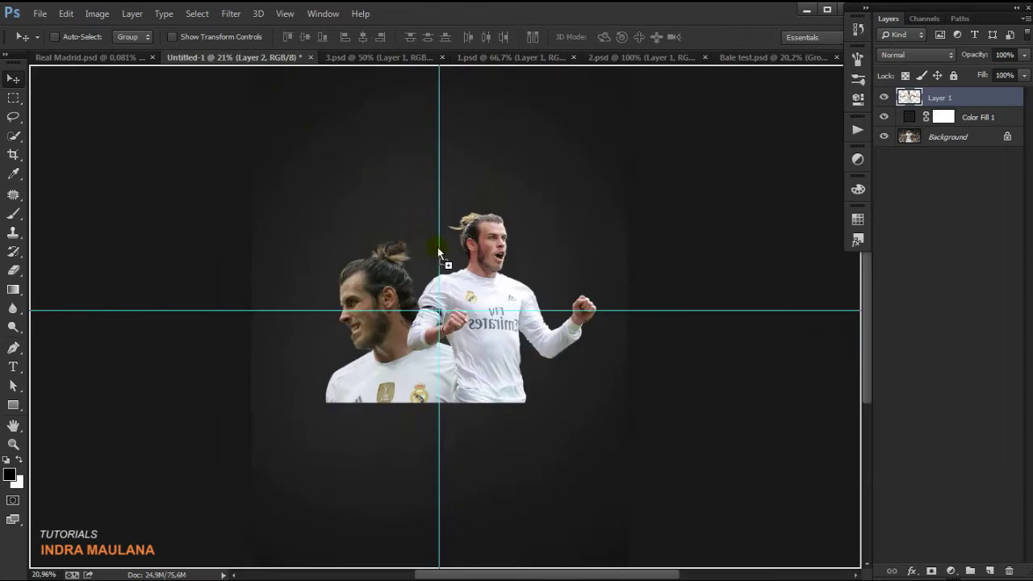
pyautogui.moveTo(438, 252); pyautogui.dragTo(436, 242)
pyautogui.moveTo(936, 102); pyautogui.dragTo(942, 172)
# Step: Group the three fill layers with Ctrl+G and name the group BG
pyautogui.click(988, 186)
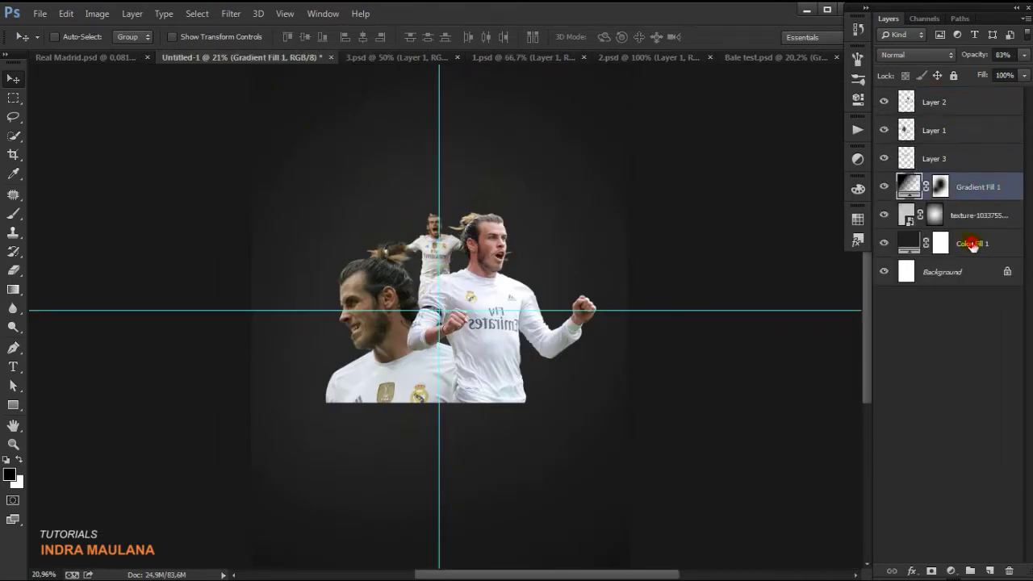
pyautogui.keyDown('shift'); pyautogui.click(972, 245); pyautogui.keyUp('shift')
pyautogui.hotkey('ctrl', 'g')
pyautogui.write('Bac')
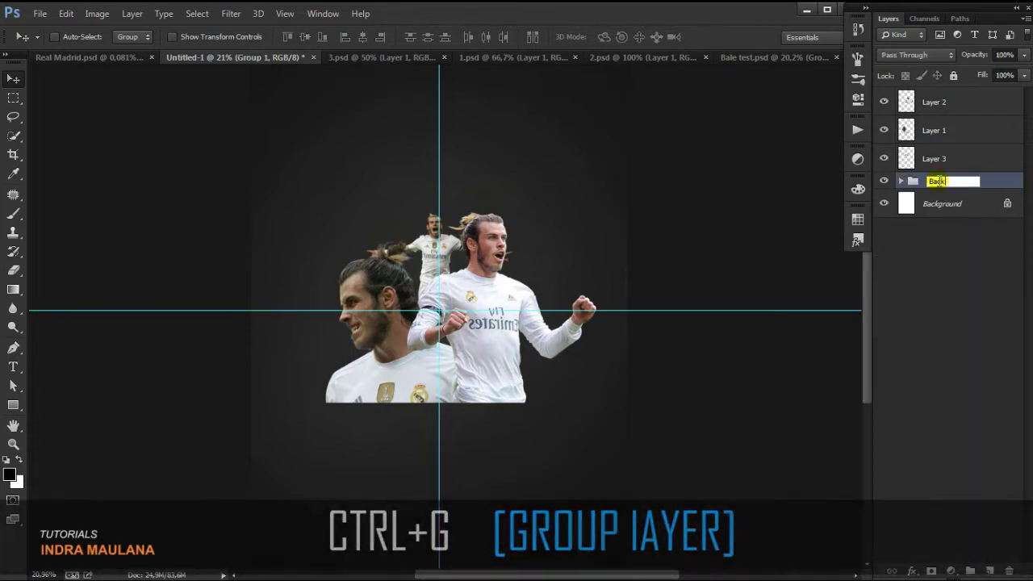
pyautogui.write('kground')
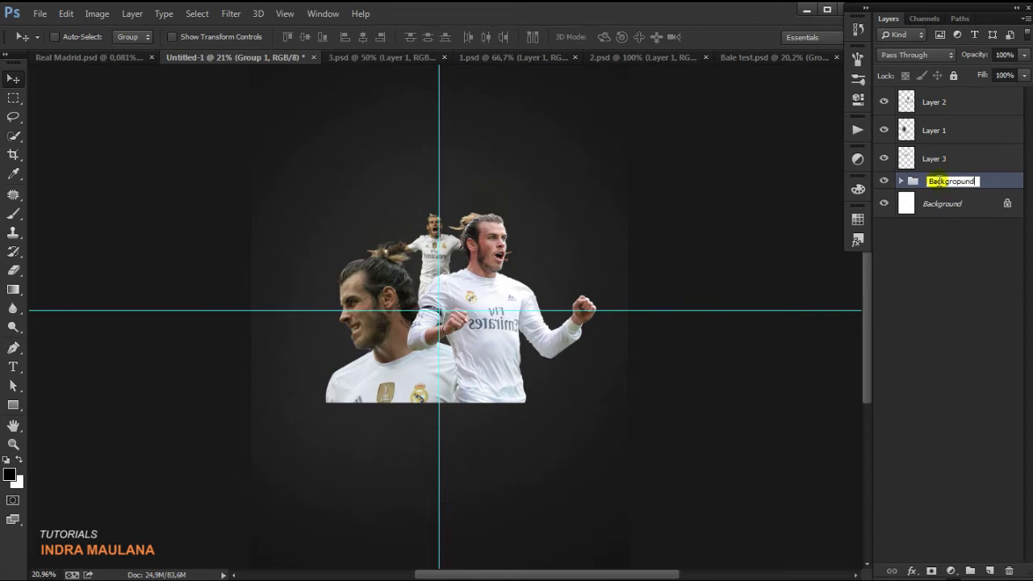
pyautogui.press('Return')
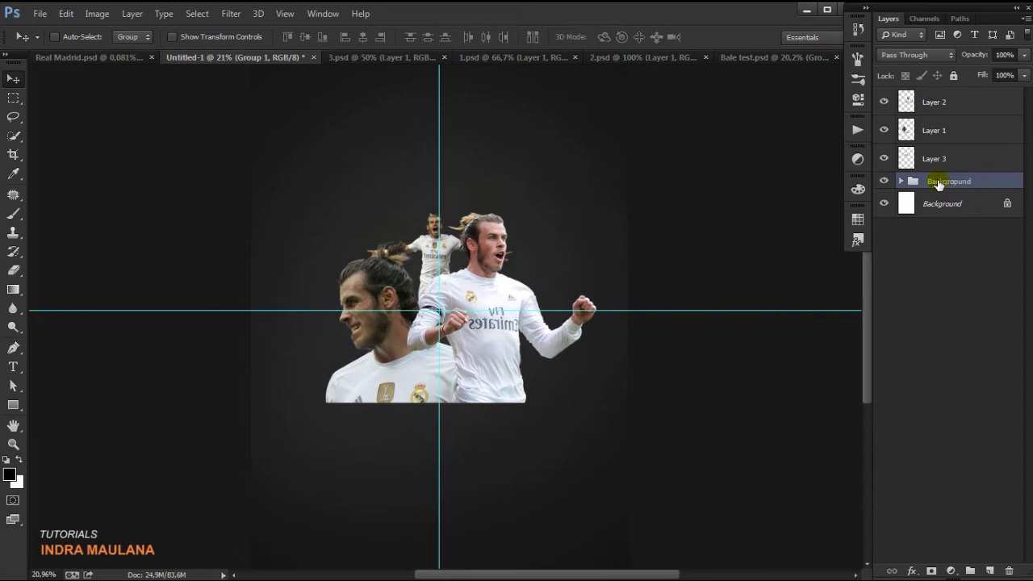
pyautogui.doubleClick(964, 182)
pyautogui.write('BG')
pyautogui.press('Return')
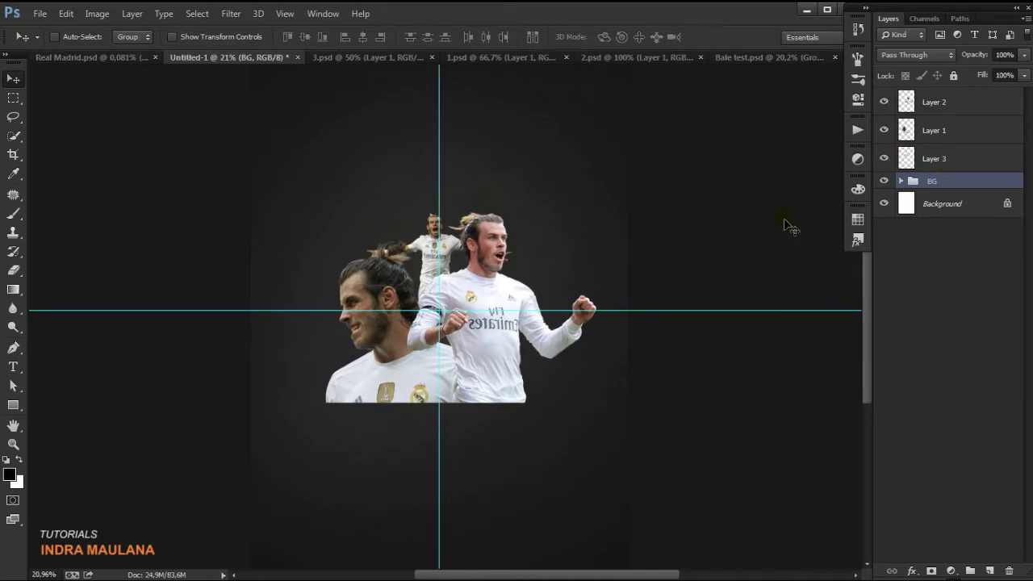
pyautogui.click(918, 157)
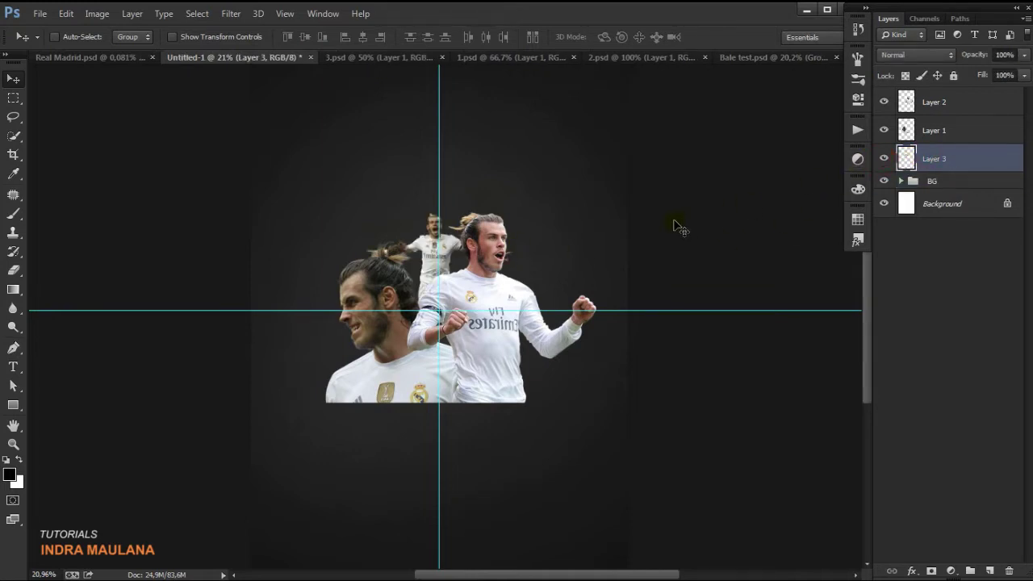
# Step: Enlarge the arms-spread Bale on Layer 3 and move it up behind the two cut-outs
pyautogui.hotkey('ctrl', 't')
pyautogui.moveTo(511, 212); pyautogui.dragTo(621, 133)
pyautogui.moveTo(443, 220); pyautogui.dragTo(460, 183)
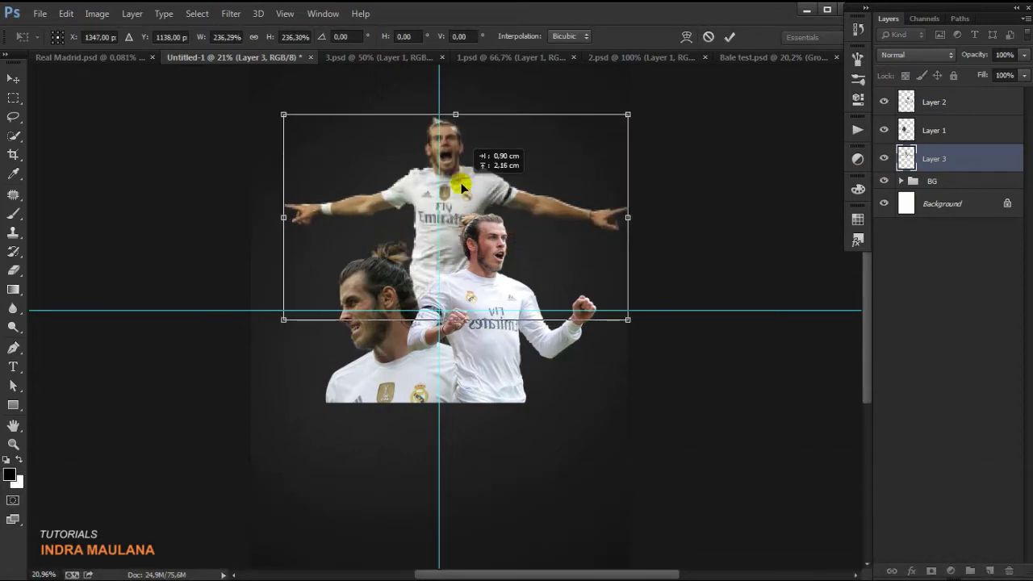
pyautogui.moveTo(628, 114); pyautogui.dragTo(618, 131)
pyautogui.click(728, 37)
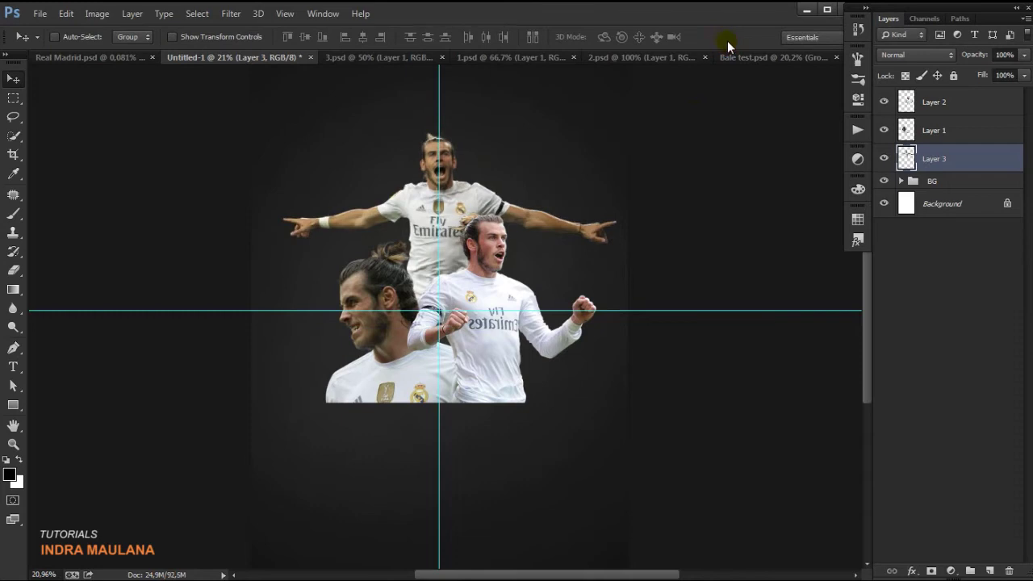
# Step: Duplicate Layer 3, hide the Layer 3 copy, and reselect the original
pyautogui.click(883, 158)
pyautogui.moveTo(919, 158)
pyautogui.mouseDown()
pyautogui.moveTo(1012, 513)
pyautogui.moveTo(989, 570)
pyautogui.mouseUp()
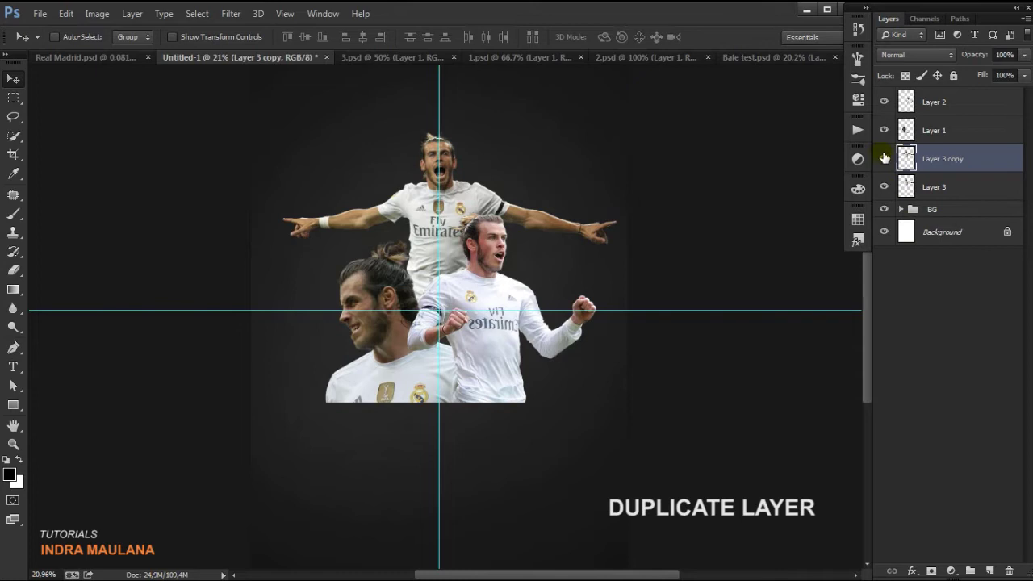
pyautogui.click(884, 159)
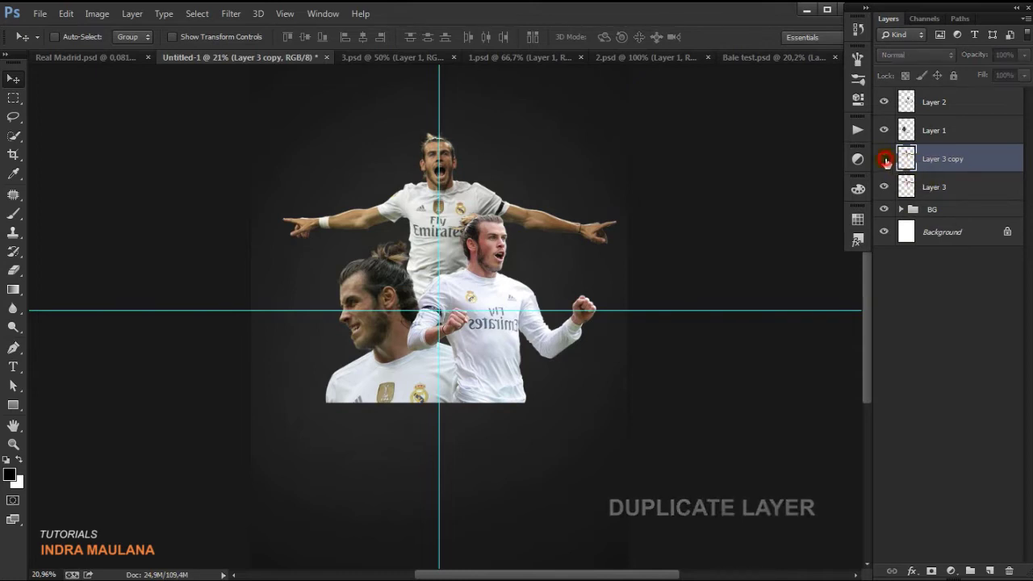
pyautogui.click(933, 187)
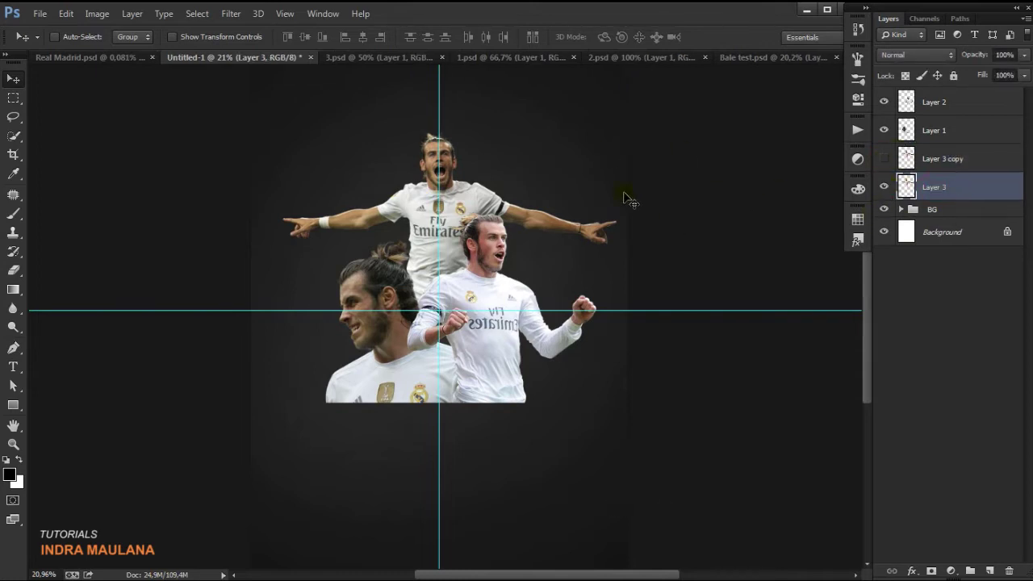
# Step: Scale the original Layer 3 up to about 150% and shift it slightly upward
pyautogui.hotkey('ctrl', 't')
pyautogui.hotkey('ctrl', '-')
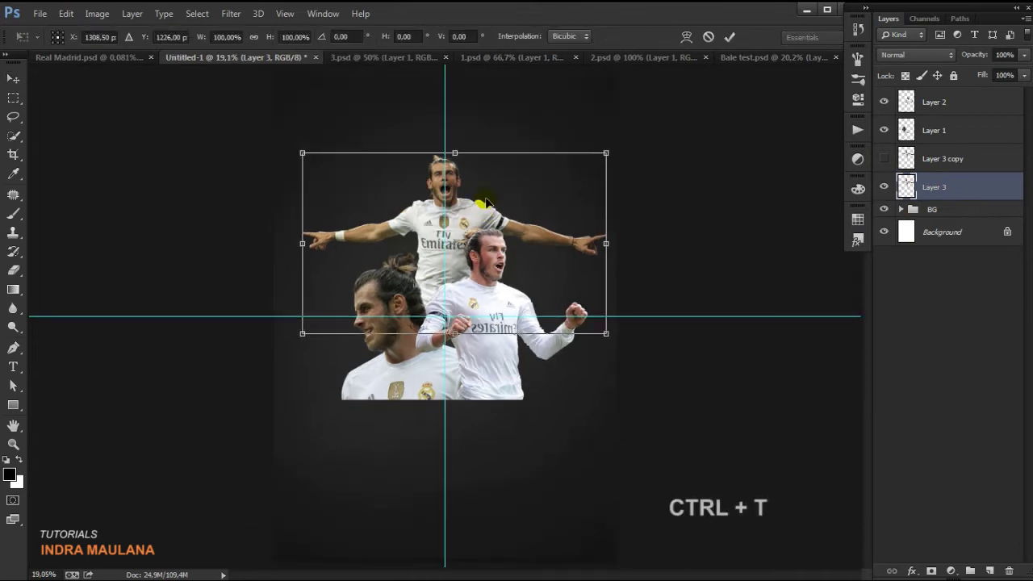
pyautogui.moveTo(571, 176)
pyautogui.mouseDown()
pyautogui.moveTo(650, 138)
pyautogui.moveTo(624, 159)
pyautogui.mouseUp()
pyautogui.moveTo(456, 238); pyautogui.dragTo(460, 202)
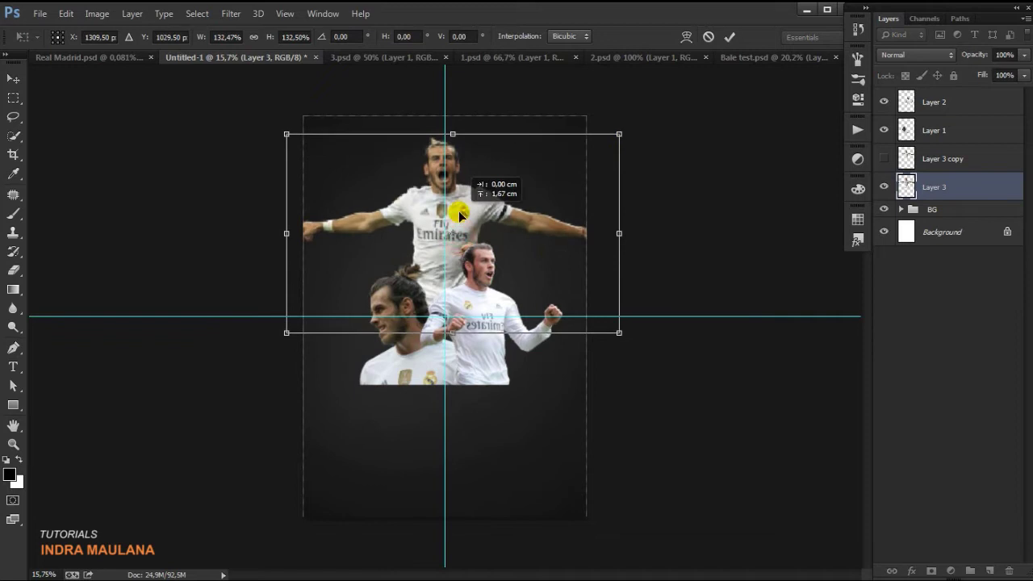
pyautogui.moveTo(618, 330); pyautogui.dragTo(643, 347)
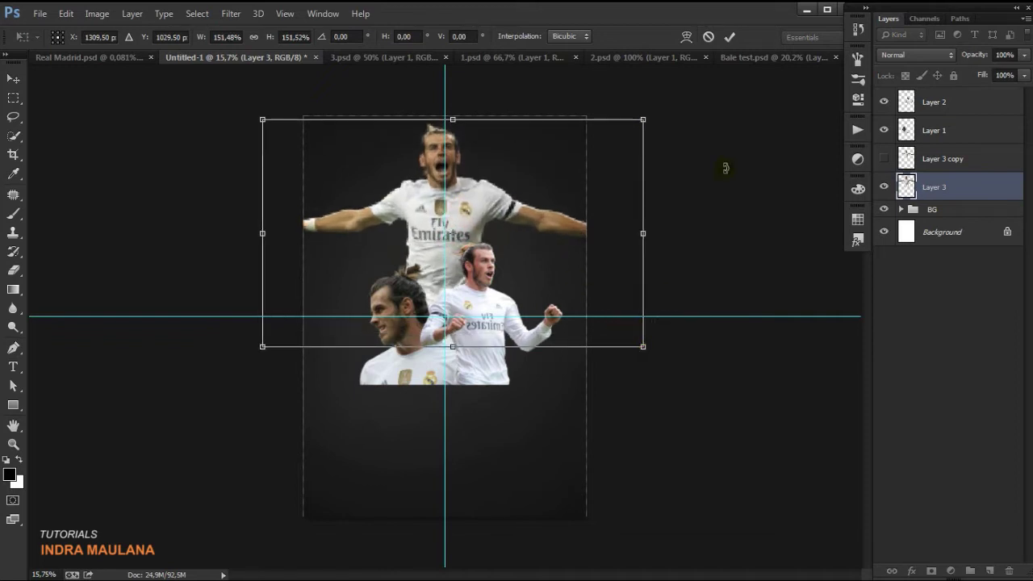
pyautogui.click(729, 38)
pyautogui.click(916, 54)
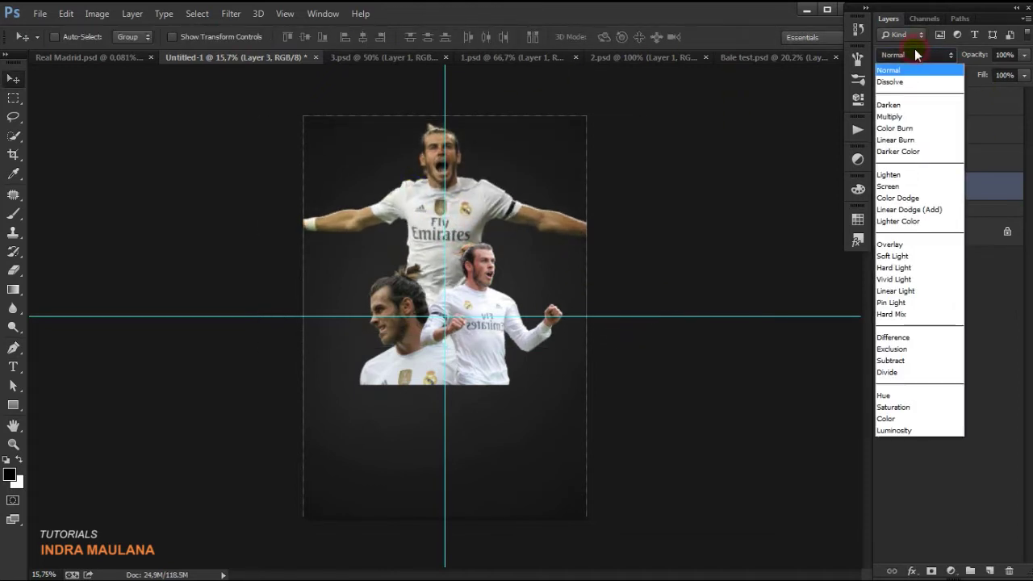
# Step: Set Layer 3 to Soft Light and convert it to black and white with raised Reds
pyautogui.click(890, 255)
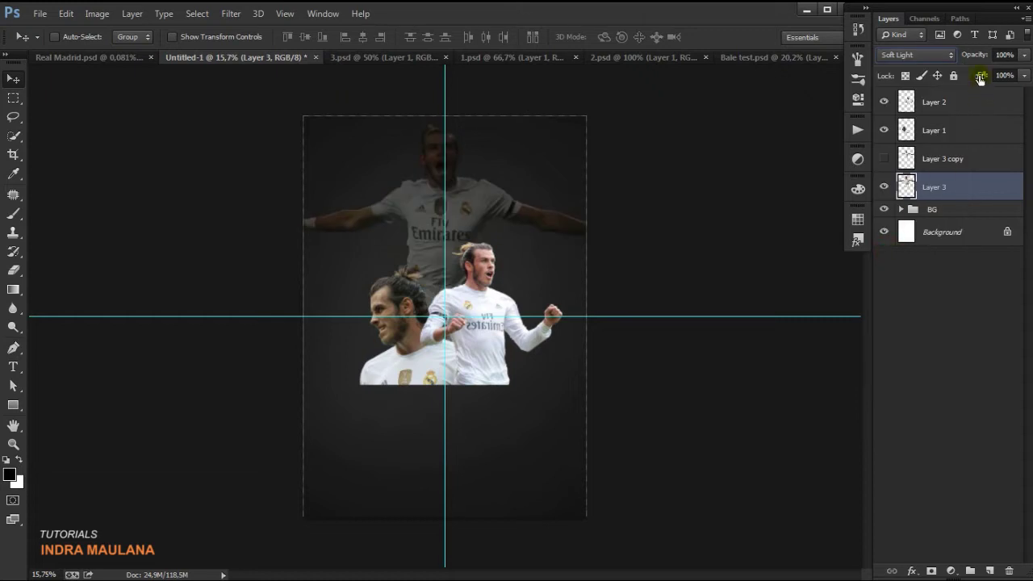
pyautogui.click(97, 14)
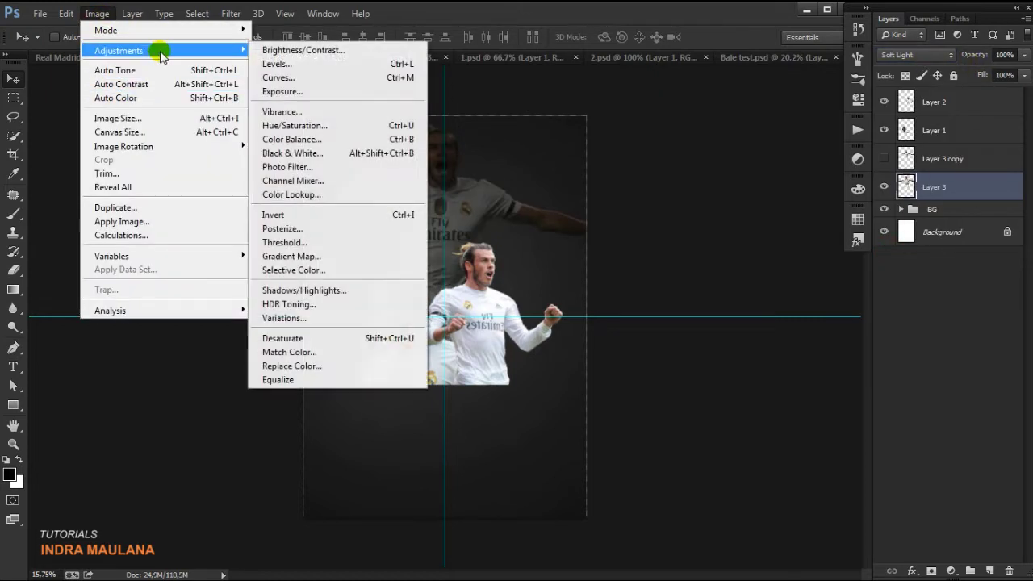
pyautogui.click(325, 154)
pyautogui.moveTo(674, 45); pyautogui.dragTo(760, 78)
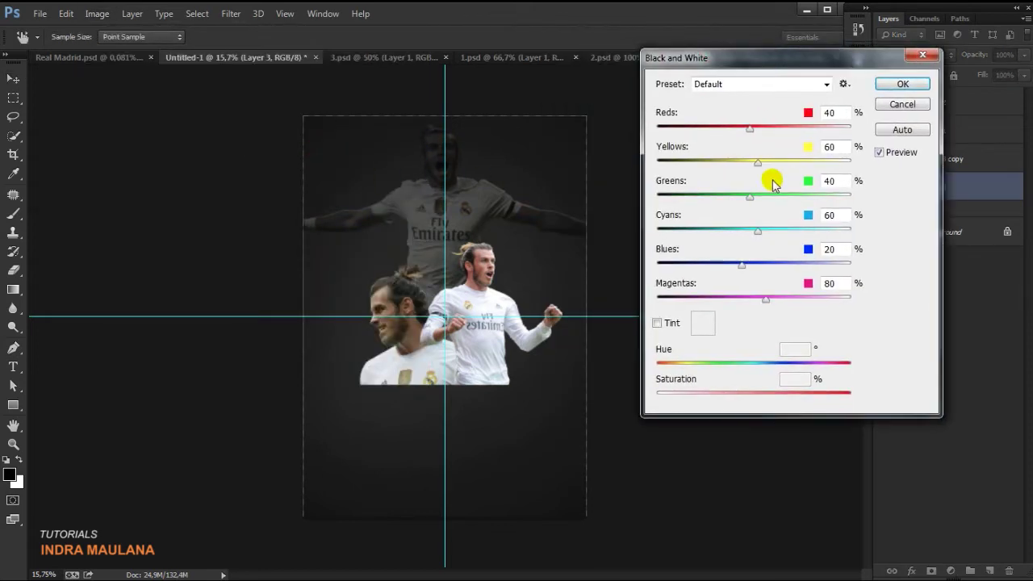
pyautogui.moveTo(749, 127); pyautogui.dragTo(763, 128)
pyautogui.click(888, 87)
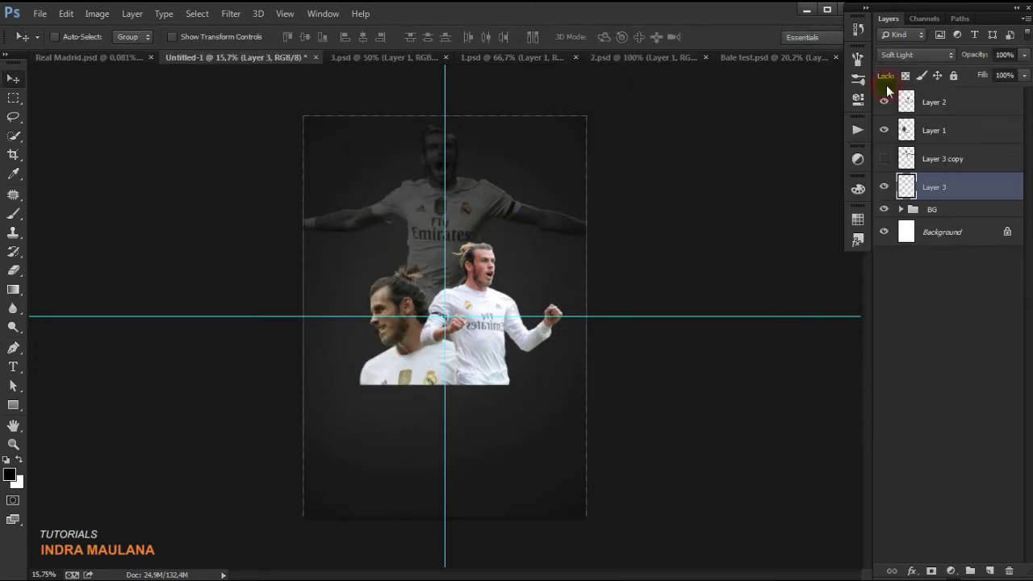
# Step: Lower Layer 3's opacity to 60%
pyautogui.click(1016, 55)
pyautogui.write('60')
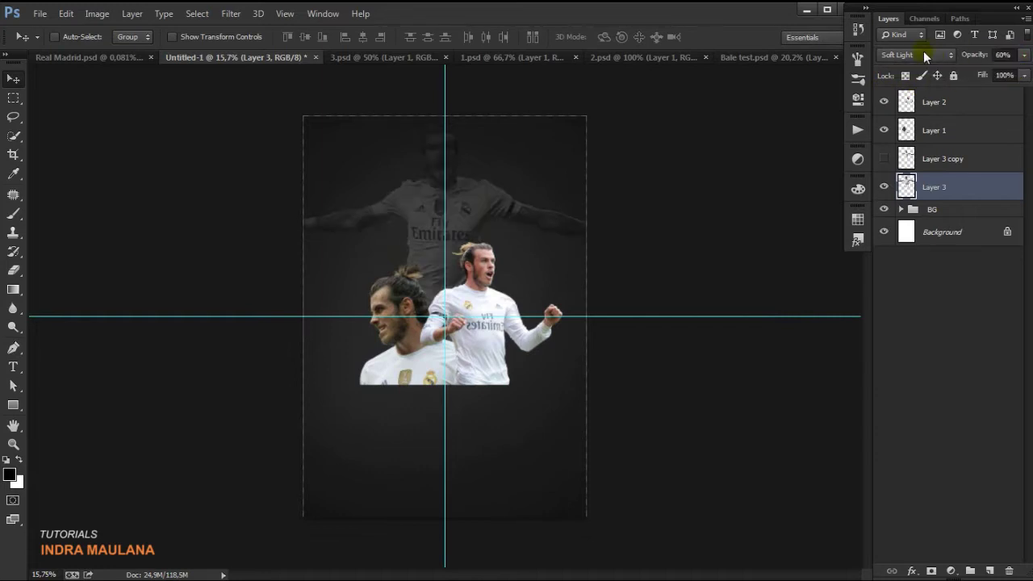
pyautogui.scroll(1, 478, 238)
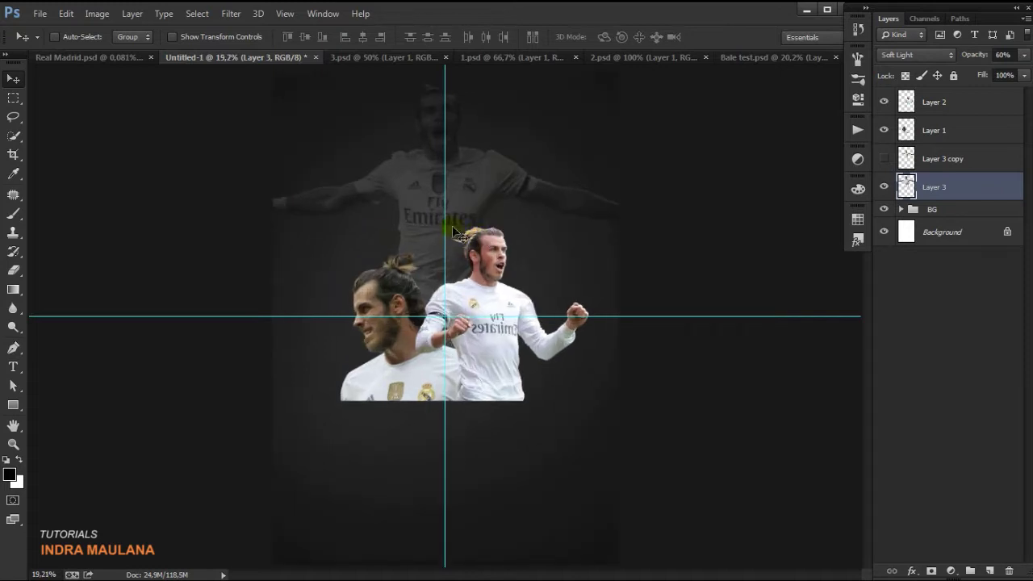
pyautogui.click(883, 187)
# Step: Enlarge the faint player to about 108% and move it slightly lower
pyautogui.hotkey('ctrl', 't')
pyautogui.moveTo(684, 352)
pyautogui.mouseDown()
pyautogui.moveTo(671, 342)
pyautogui.moveTo(700, 364)
pyautogui.mouseUp()
pyautogui.scroll(-1, 489, 212)
pyautogui.moveTo(485, 195); pyautogui.dragTo(484, 207)
pyautogui.click(729, 36)
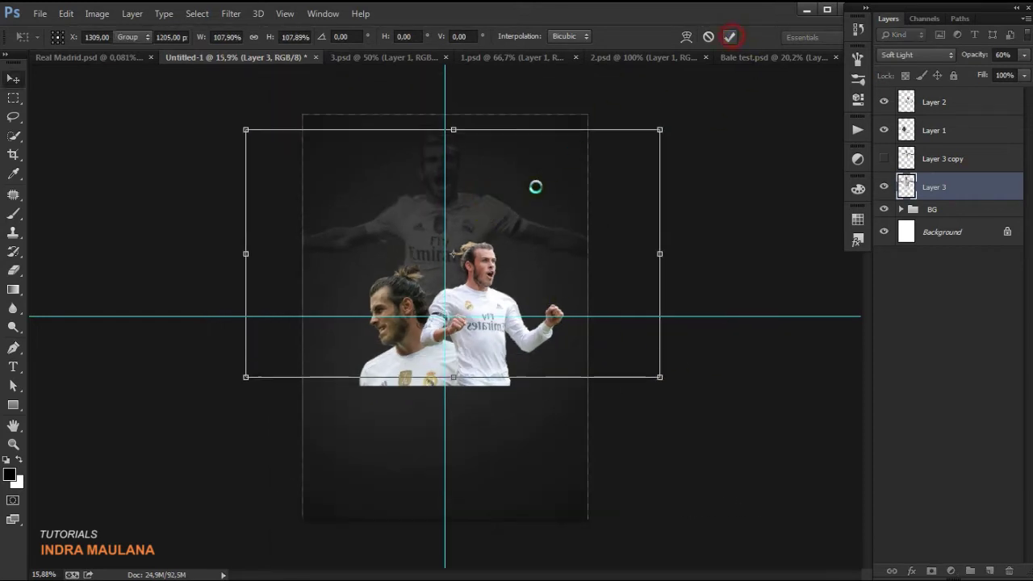
pyautogui.scroll(1, 528, 212)
pyautogui.scroll(1, 526, 210)
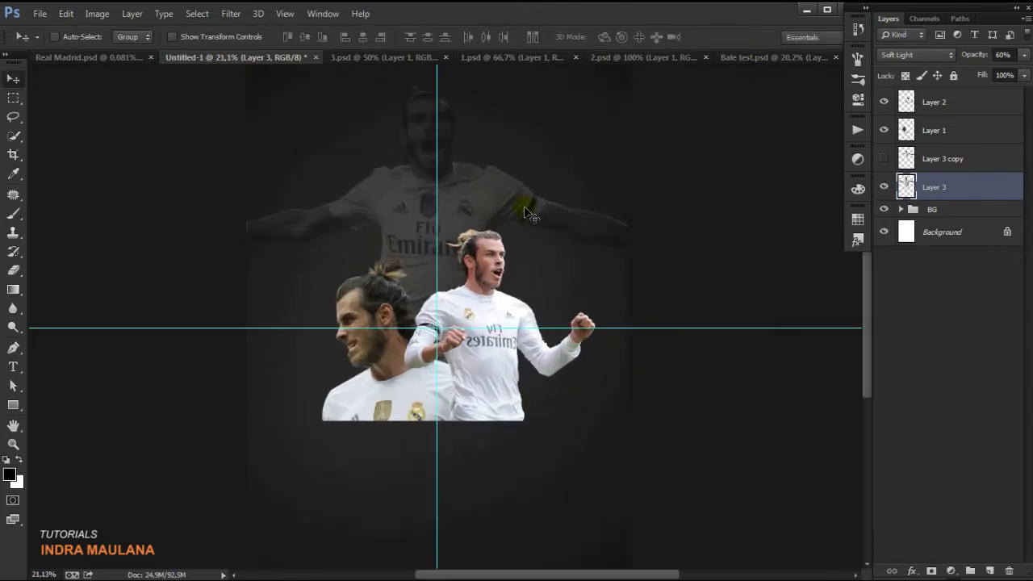
pyautogui.click(932, 569)
# Step: Fade Layer 3's edges with a black radial gradient on its layer mask
pyautogui.click(13, 288)
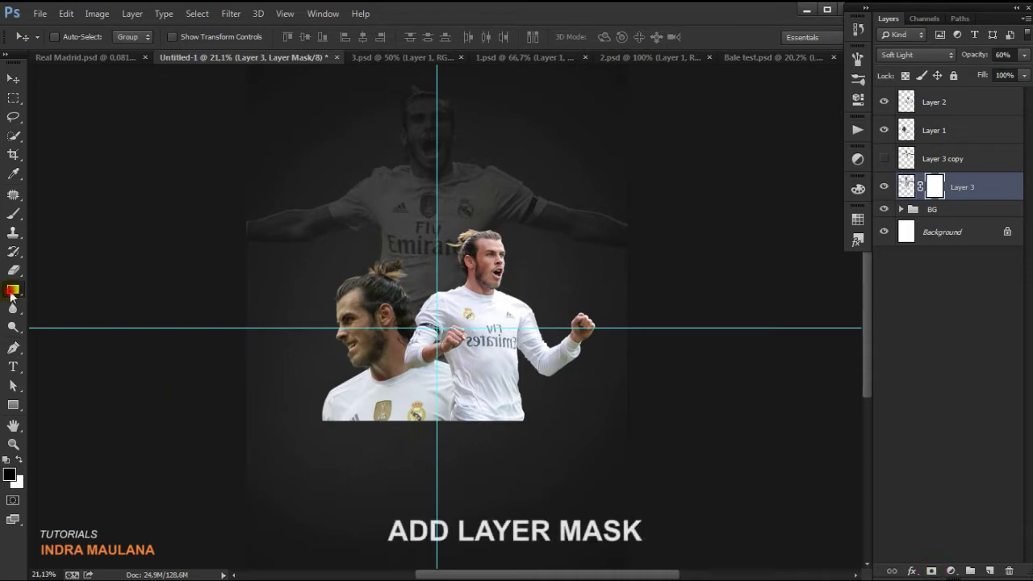
pyautogui.click(11, 478)
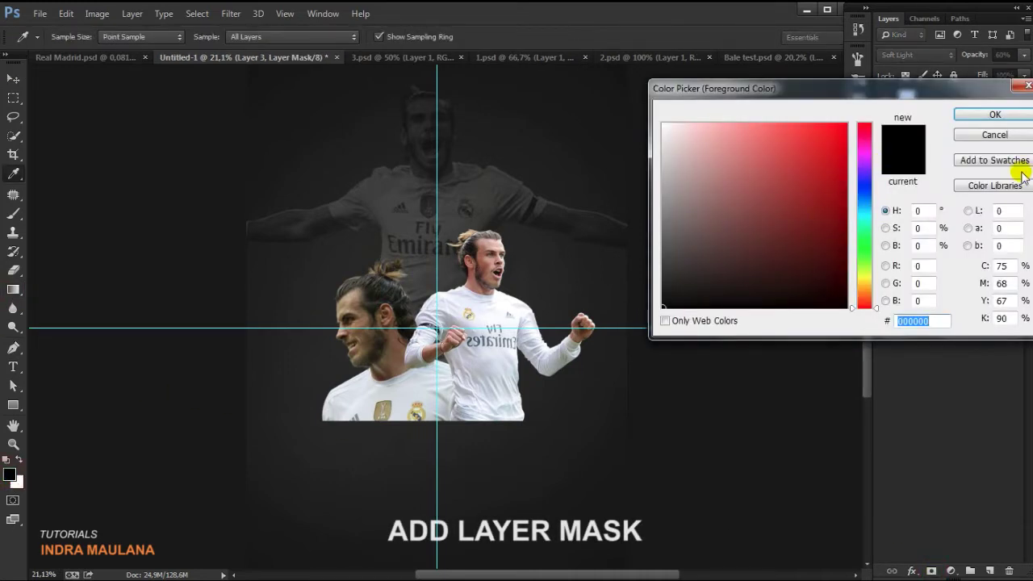
pyautogui.click(1013, 115)
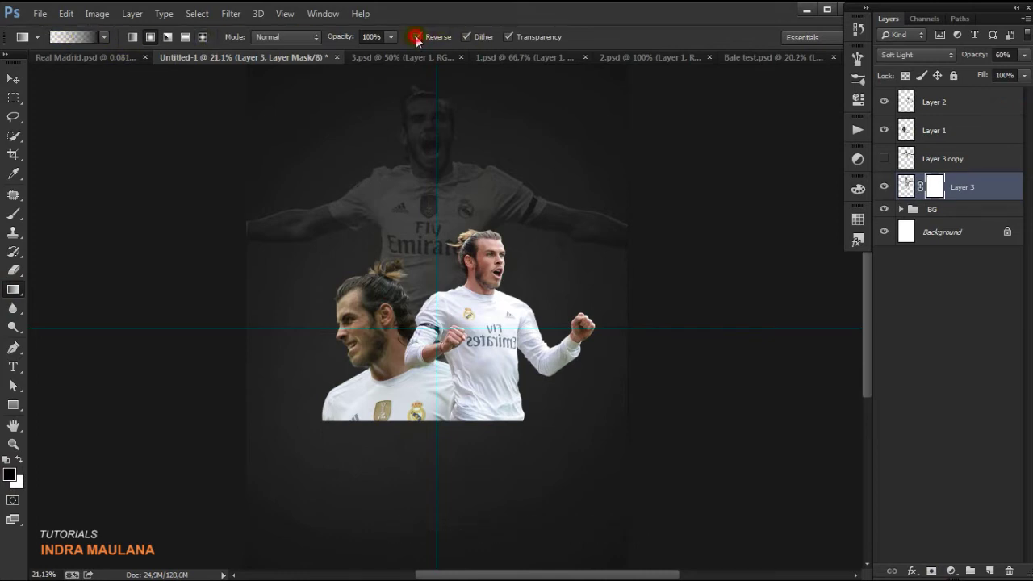
pyautogui.keyDown('alt'); pyautogui.scroll(-1, 437, 173); pyautogui.keyUp('alt')
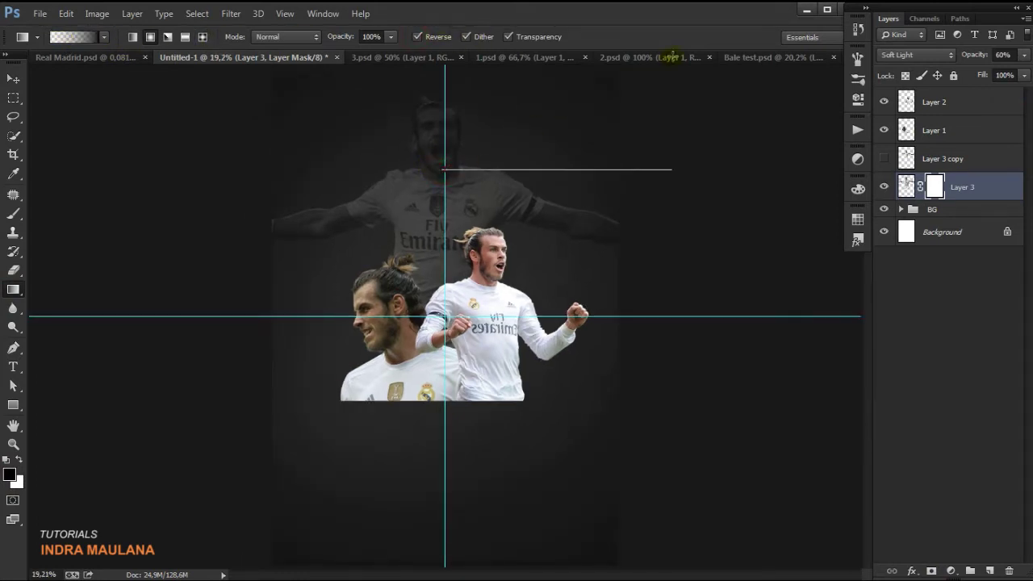
pyautogui.moveTo(592, 92); pyautogui.dragTo(645, 73)
pyautogui.keyDown('alt'); pyautogui.scroll(-1, 446, 167); pyautogui.keyUp('alt')
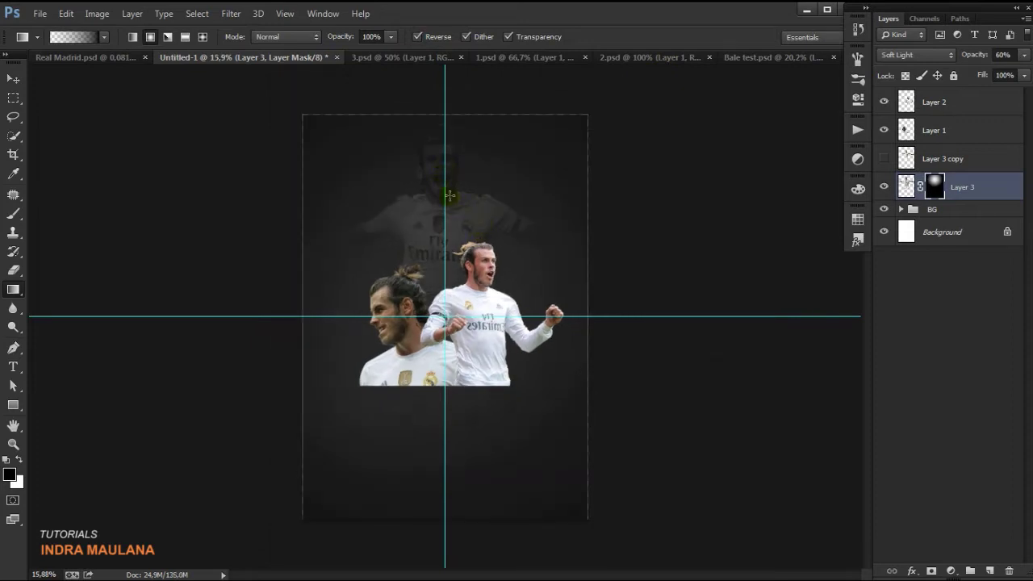
pyautogui.keyDown('alt'); pyautogui.scroll(1, 449, 195); pyautogui.keyUp('alt')
# Step: Nudge the masked faint player and make the arms-spread Layer 3 copy visible
pyautogui.click(13, 78)
pyautogui.moveTo(495, 188); pyautogui.dragTo(500, 180)
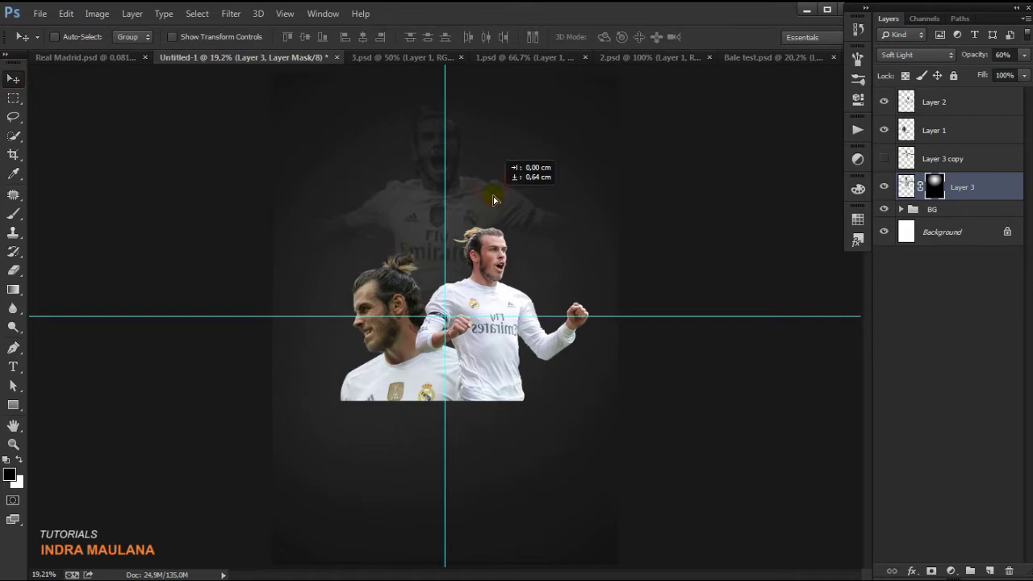
pyautogui.click(885, 159)
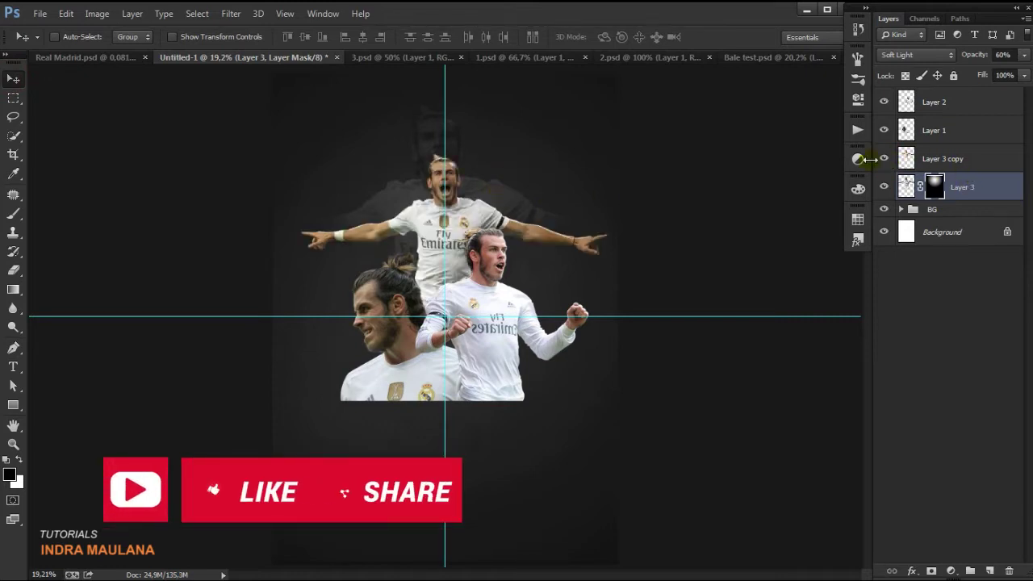
# Step: Move masked Layer 3 into the BG group, collapse BG, and reselect Layer 3 copy
pyautogui.click(1004, 158)
pyautogui.scroll(1, 464, 234)
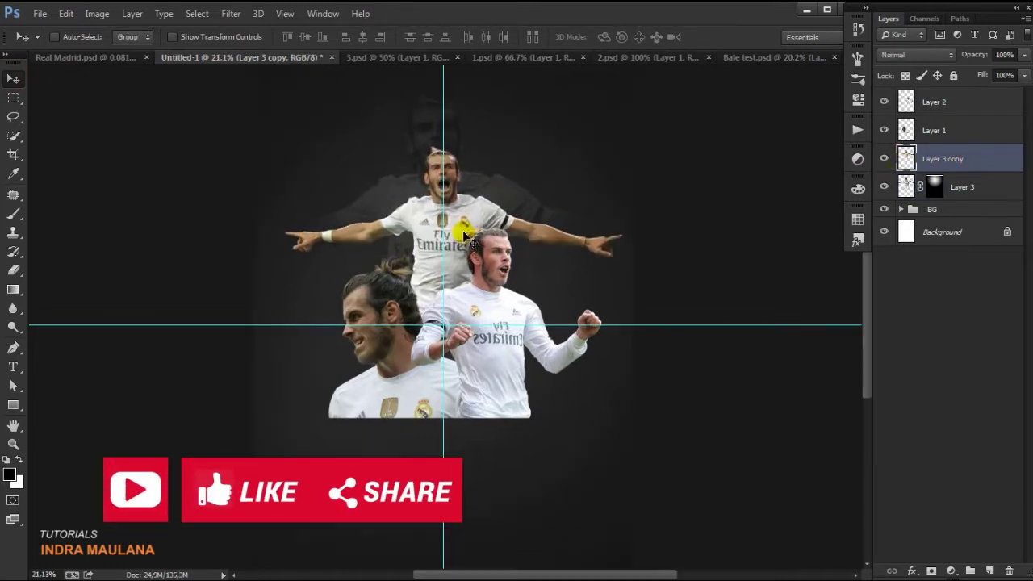
pyautogui.scroll(1, 466, 235)
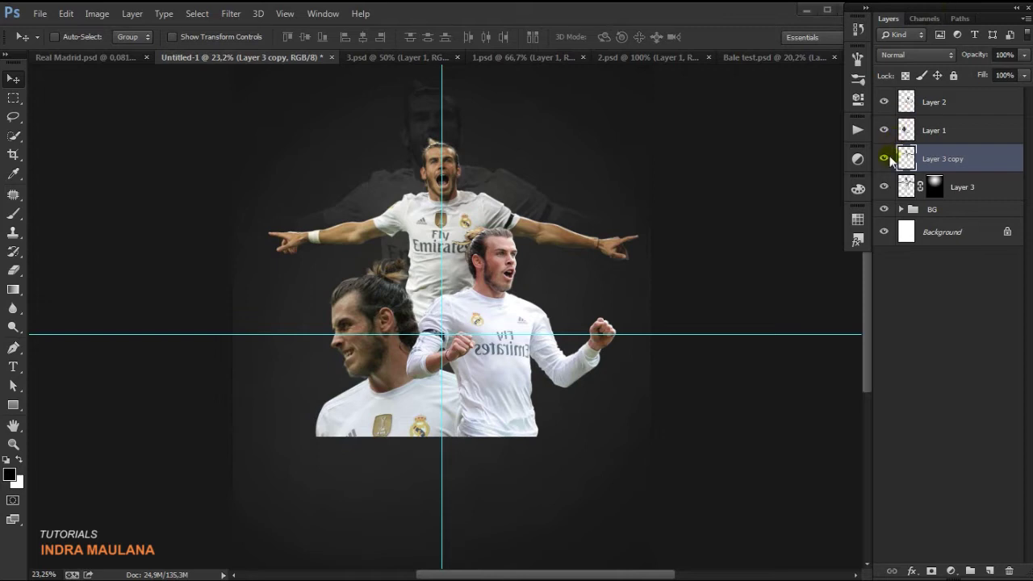
pyautogui.click(976, 187)
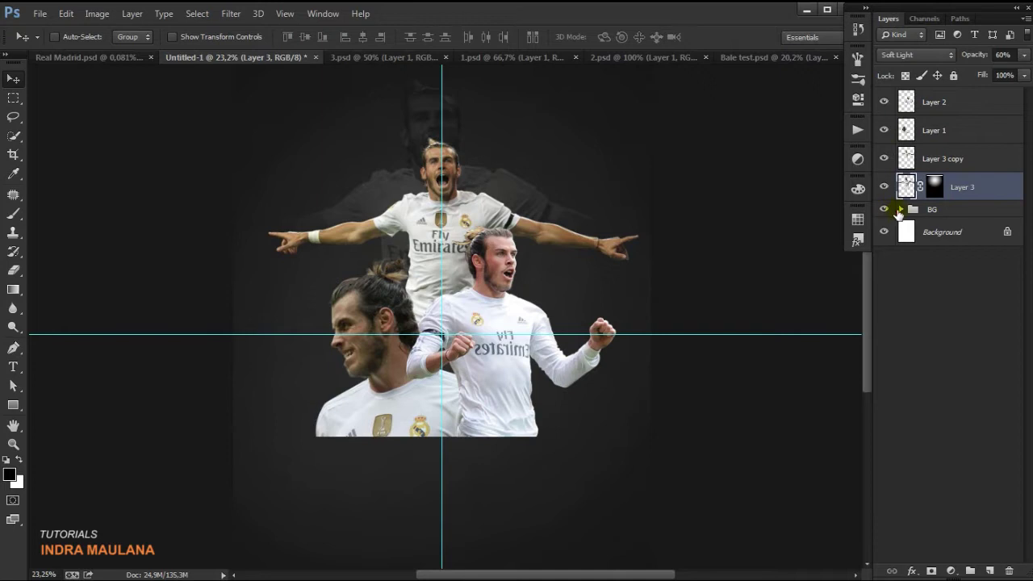
pyautogui.click(900, 209)
pyautogui.moveTo(999, 182)
pyautogui.mouseDown()
pyautogui.moveTo(992, 213)
pyautogui.moveTo(899, 212)
pyautogui.mouseUp()
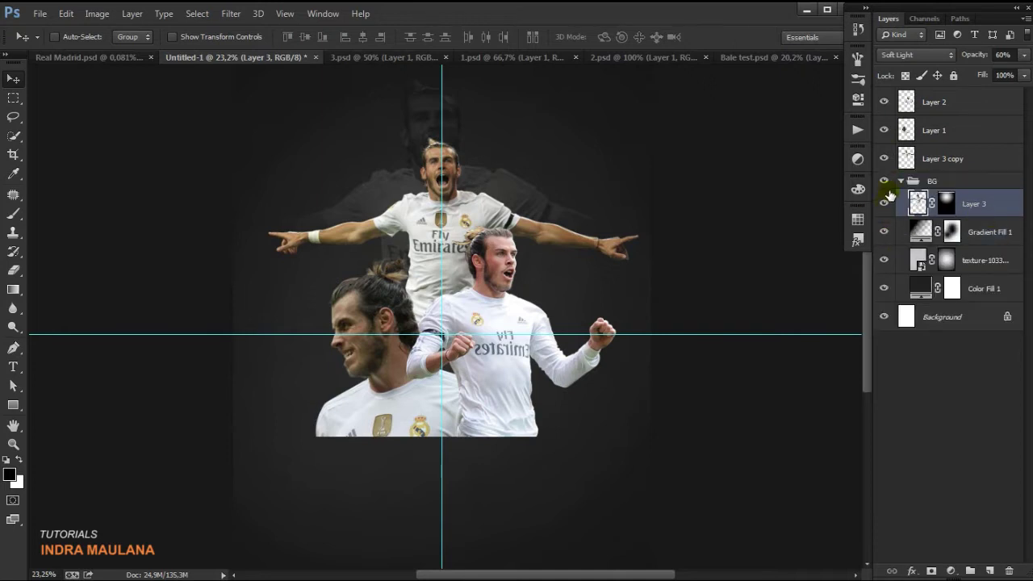
pyautogui.click(884, 181)
pyautogui.click(900, 180)
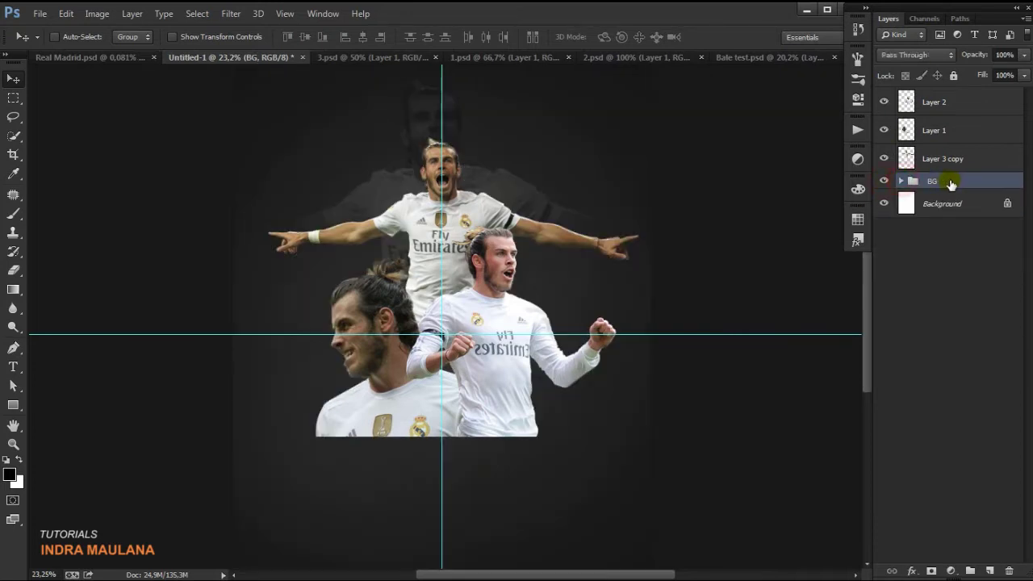
pyautogui.click(950, 155)
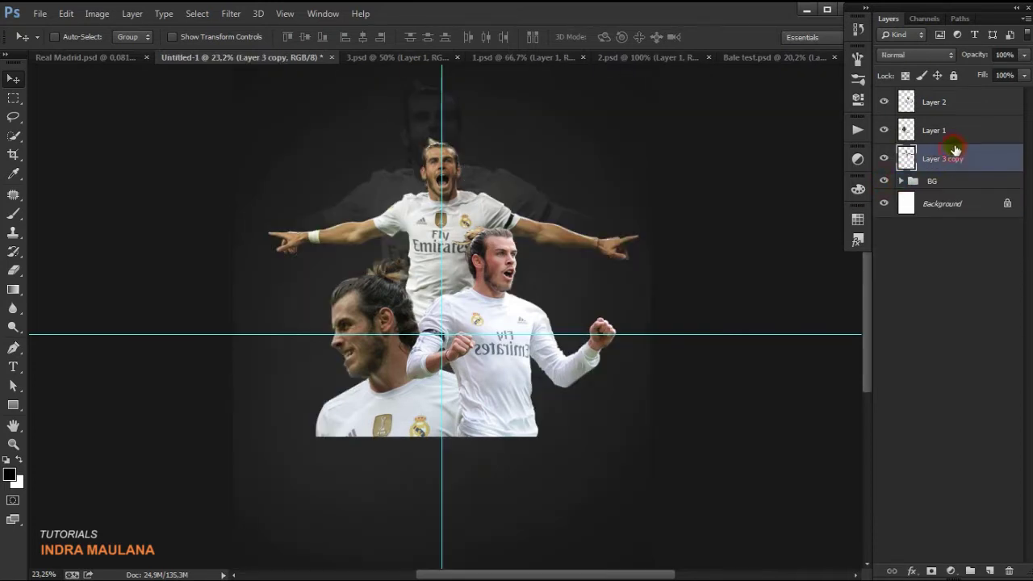
# Step: Group Layer 1, Layer 2 and Layer 3 copy into a group named Model
pyautogui.keyDown('shift'); pyautogui.click(945, 105); pyautogui.keyUp('shift')
pyautogui.moveTo(946, 105); pyautogui.dragTo(972, 571)
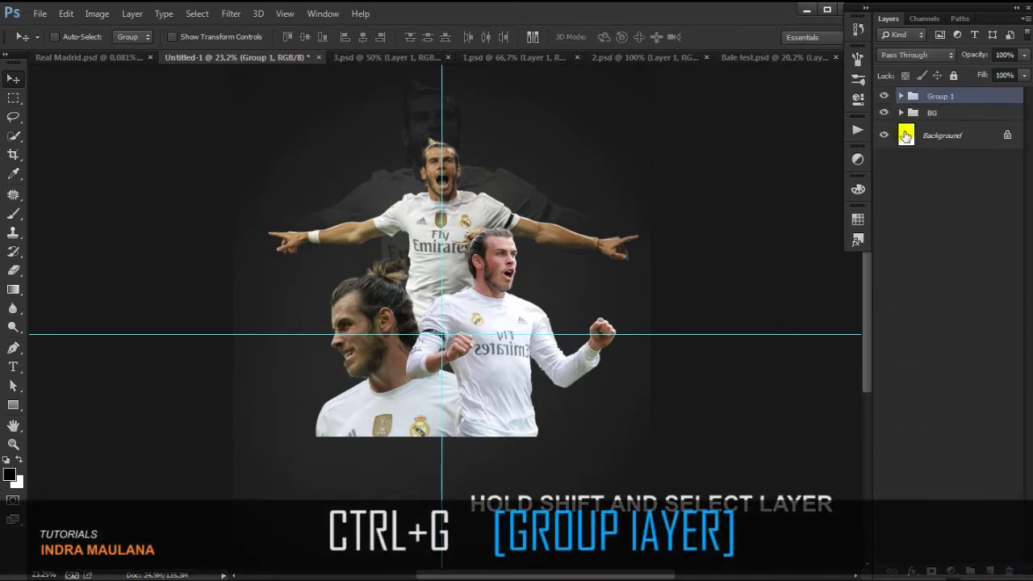
pyautogui.click(938, 96)
pyautogui.doubleClick(939, 96)
pyautogui.write('Mode')
pyautogui.press('Return')
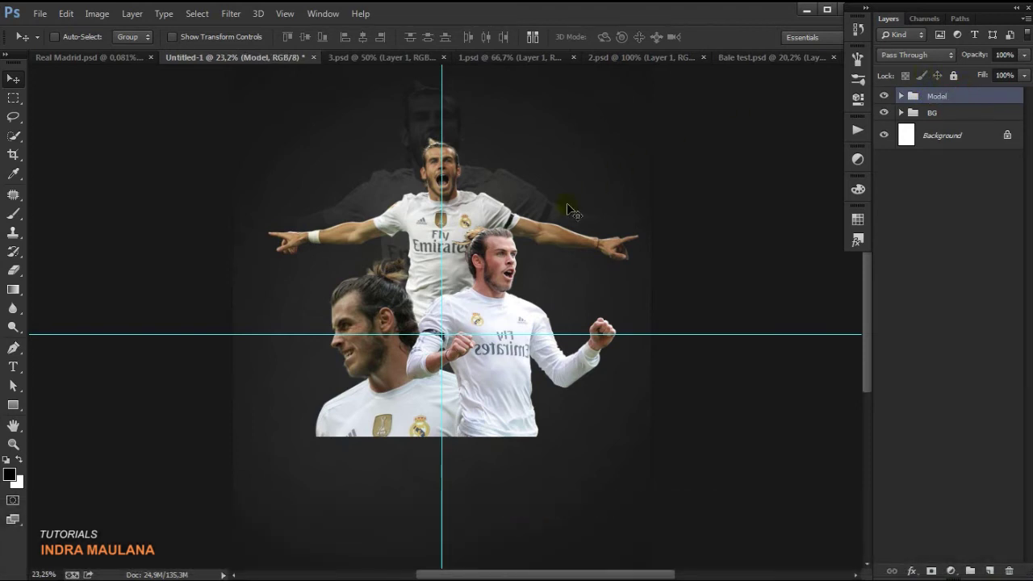
# Step: Enlarge the whole Model group to about 104%
pyautogui.scroll(-1, 569, 211)
pyautogui.scroll(-1, 548, 217)
pyautogui.scroll(-1, 528, 221)
pyautogui.scroll(-1, 508, 226)
pyautogui.hotkey('ctrl', 't')
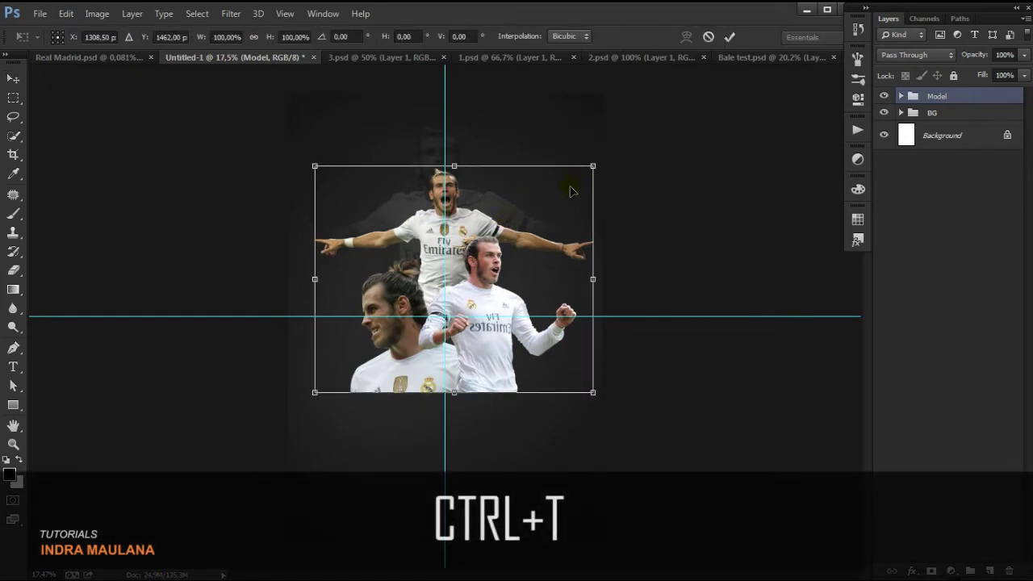
pyautogui.moveTo(593, 166); pyautogui.dragTo(600, 160)
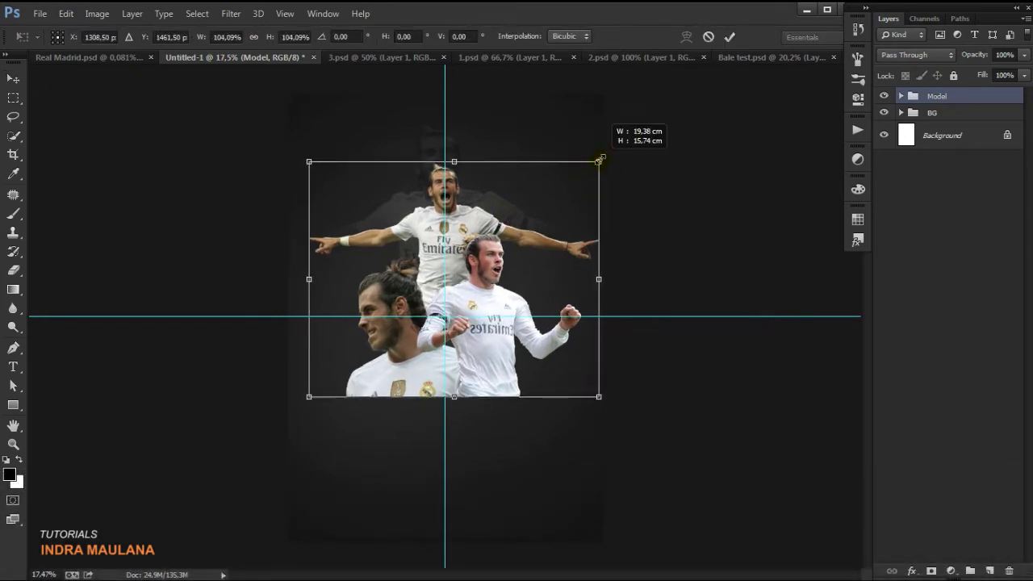
pyautogui.click(730, 36)
# Step: Nudge the right-hand player on Layer 2 slightly left, then collapse Model
pyautogui.click(901, 96)
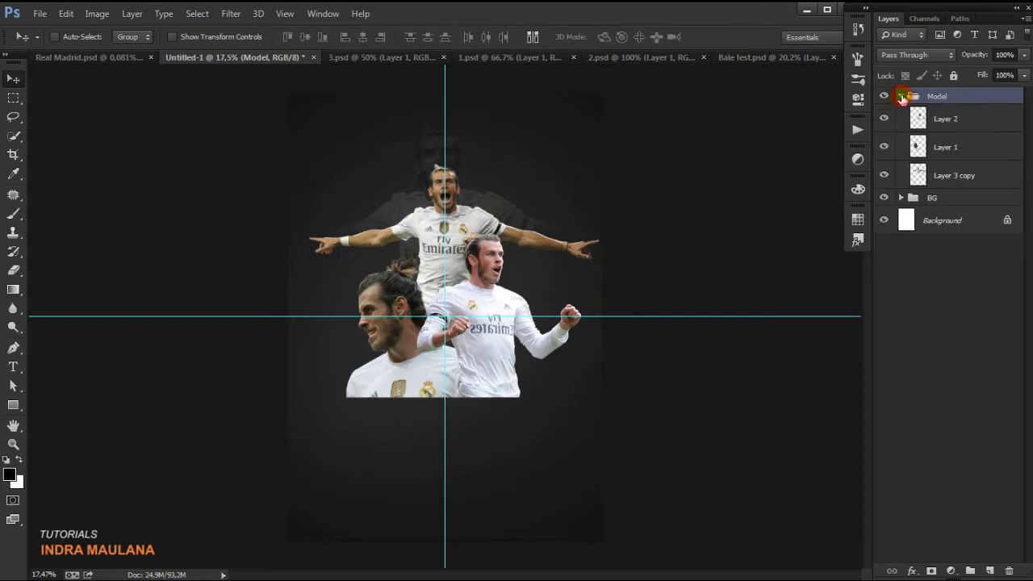
pyautogui.click(935, 148)
pyautogui.click(939, 119)
pyautogui.click(884, 119)
pyautogui.moveTo(493, 346); pyautogui.dragTo(490, 347)
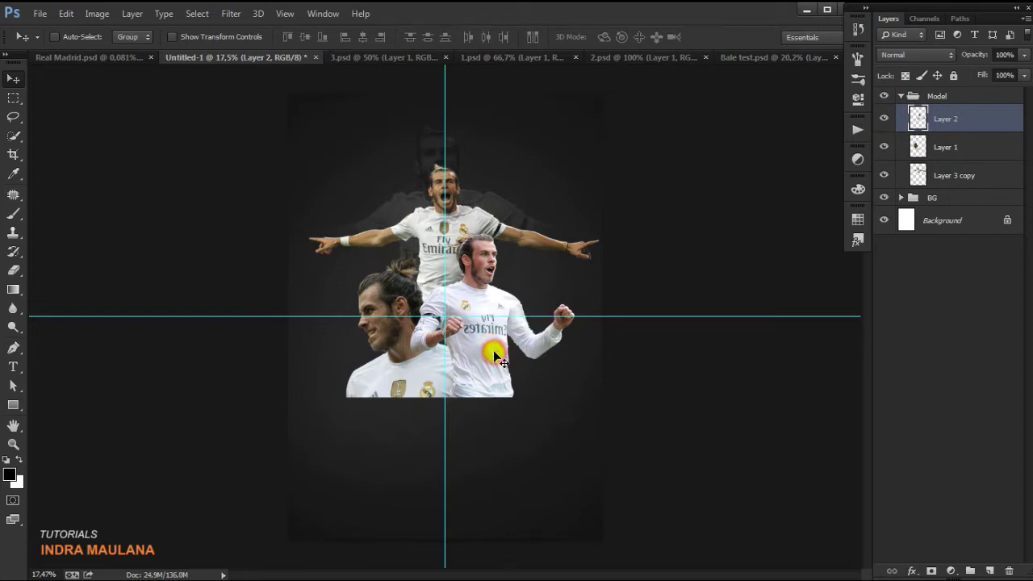
pyautogui.scroll(4, 493, 350)
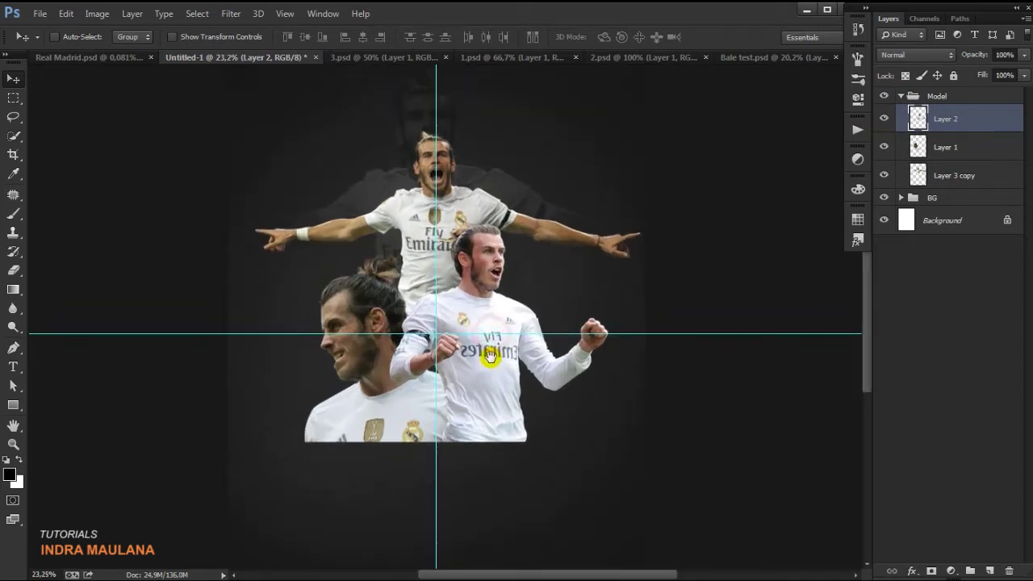
pyautogui.click(901, 95)
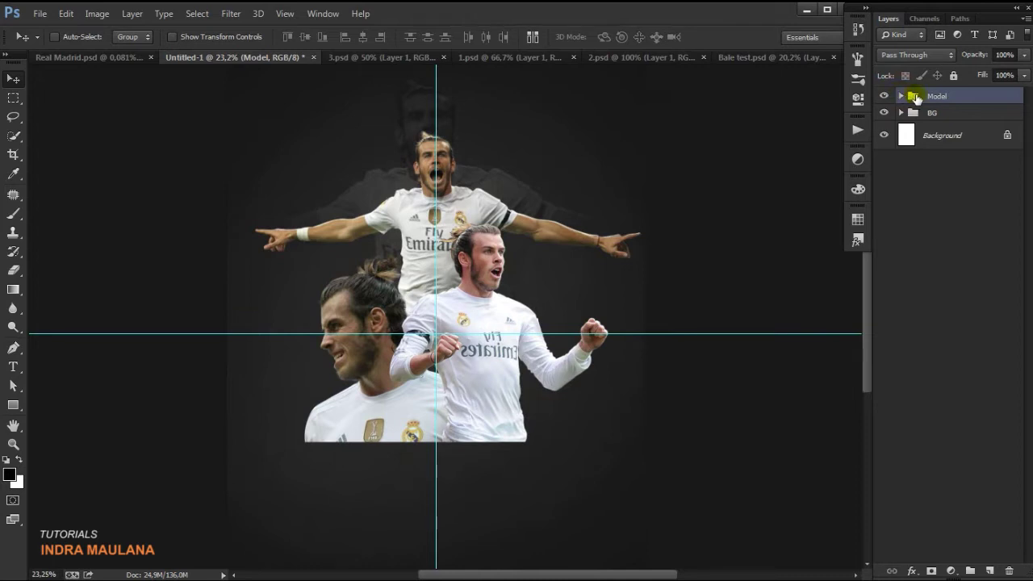
# Step: Duplicate the Model group as Model copy and hide the original Model group
pyautogui.moveTo(933, 99); pyautogui.dragTo(989, 570)
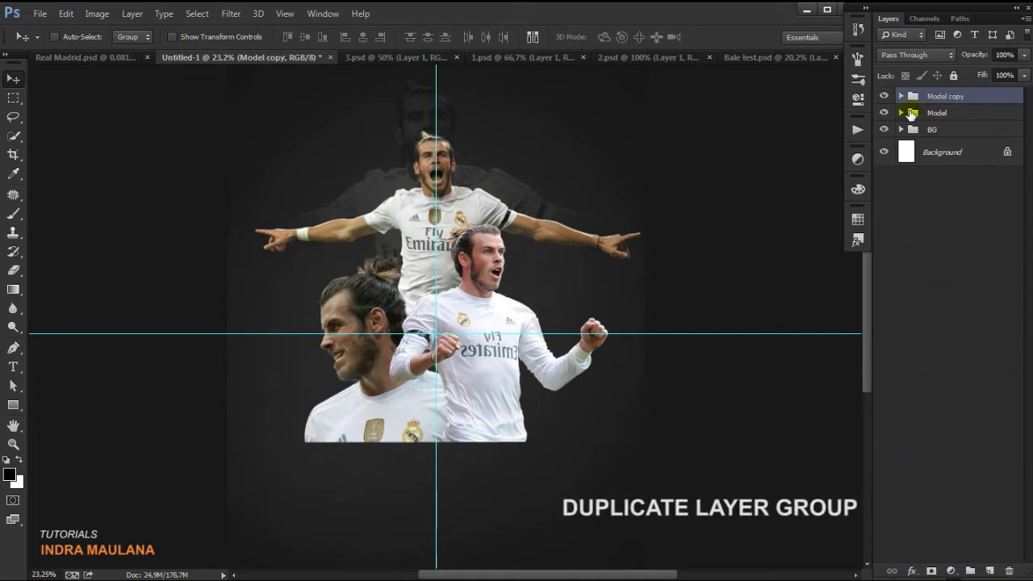
pyautogui.click(892, 114)
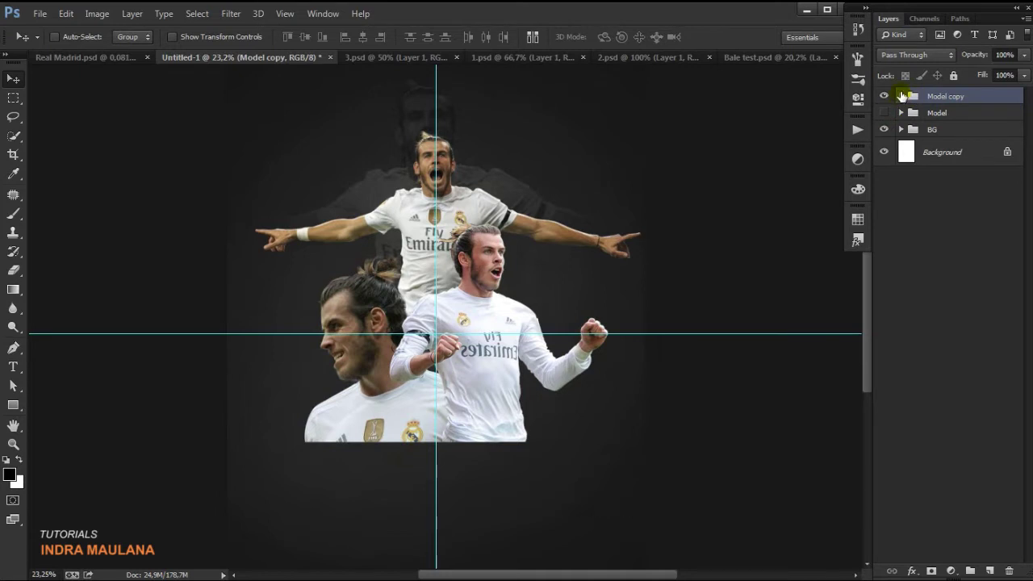
pyautogui.click(901, 96)
pyautogui.click(968, 119)
pyautogui.click(884, 175)
pyautogui.click(884, 119)
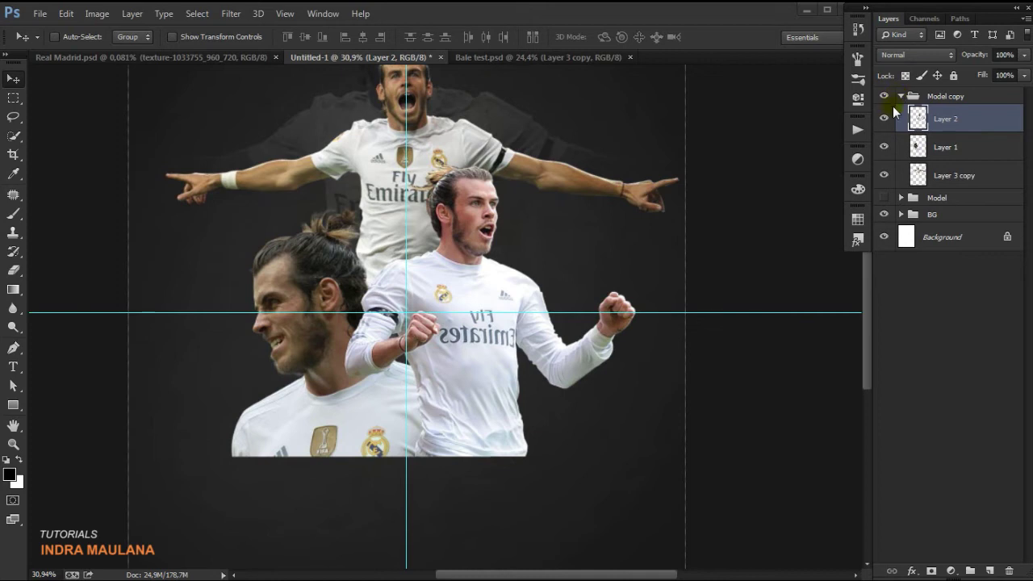
pyautogui.click(885, 120)
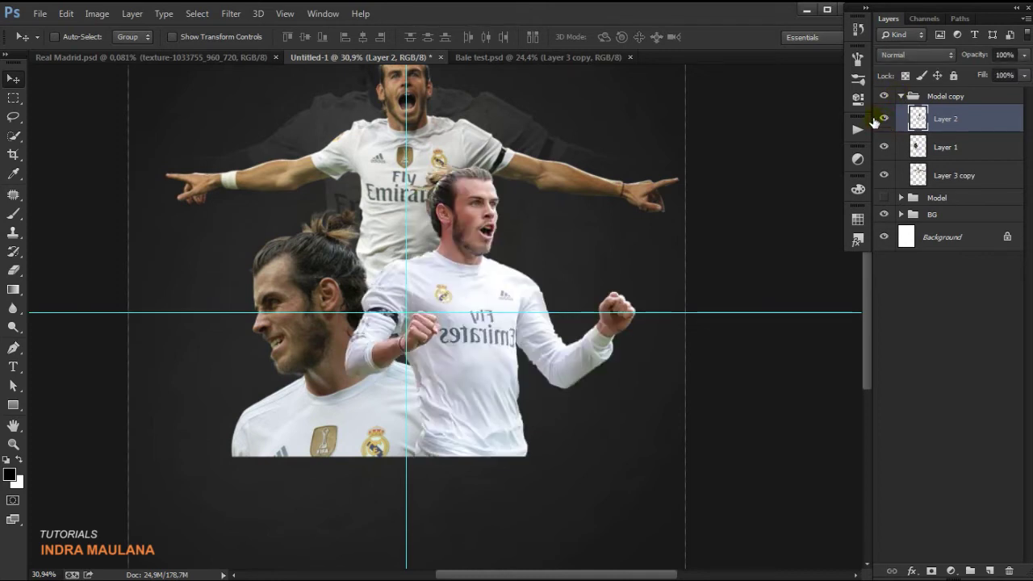
pyautogui.click(13, 98)
# Step: Cut a lower-shirt strip onto Layer 4 and shift it slightly right
pyautogui.moveTo(392, 396); pyautogui.dragTo(553, 438)
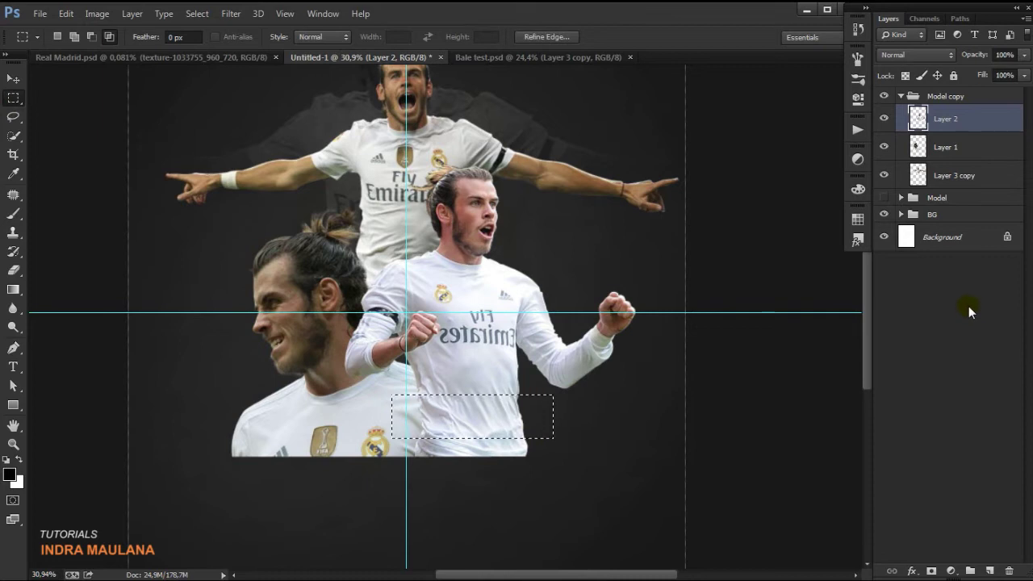
pyautogui.hotkey('ctrl', 'shift', 'j')
pyautogui.press('v')
pyautogui.moveTo(452, 409); pyautogui.dragTo(480, 415)
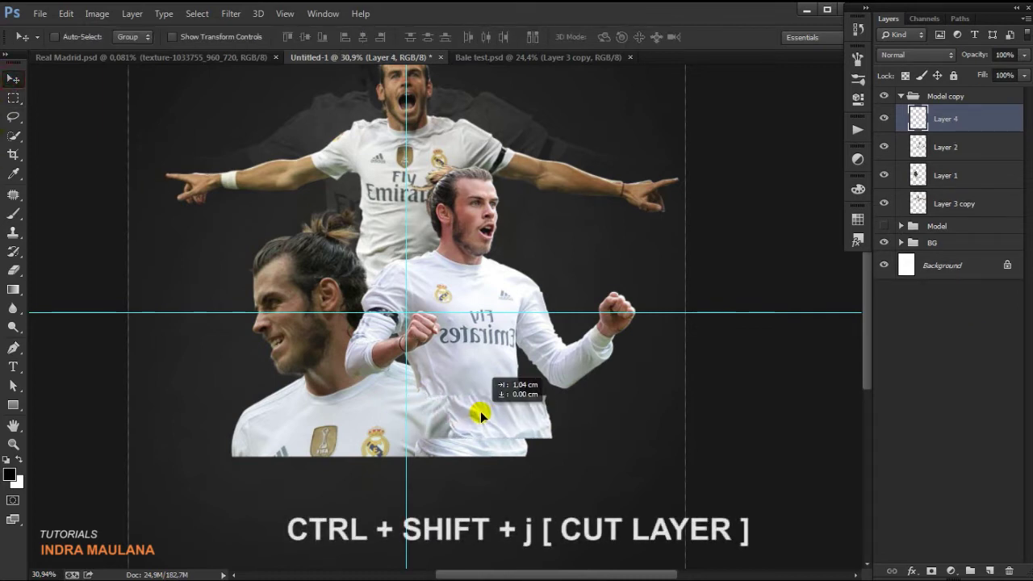
pyautogui.moveTo(480, 415); pyautogui.dragTo(480, 414)
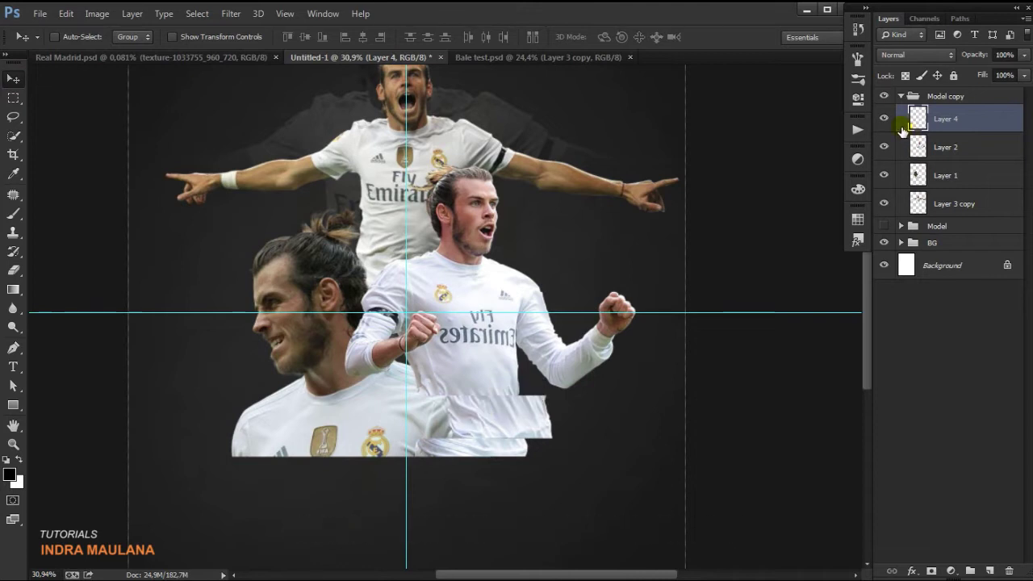
# Step: Marquee-select the middle Bale's upper body on Layer 2
pyautogui.click(883, 147)
pyautogui.click(968, 146)
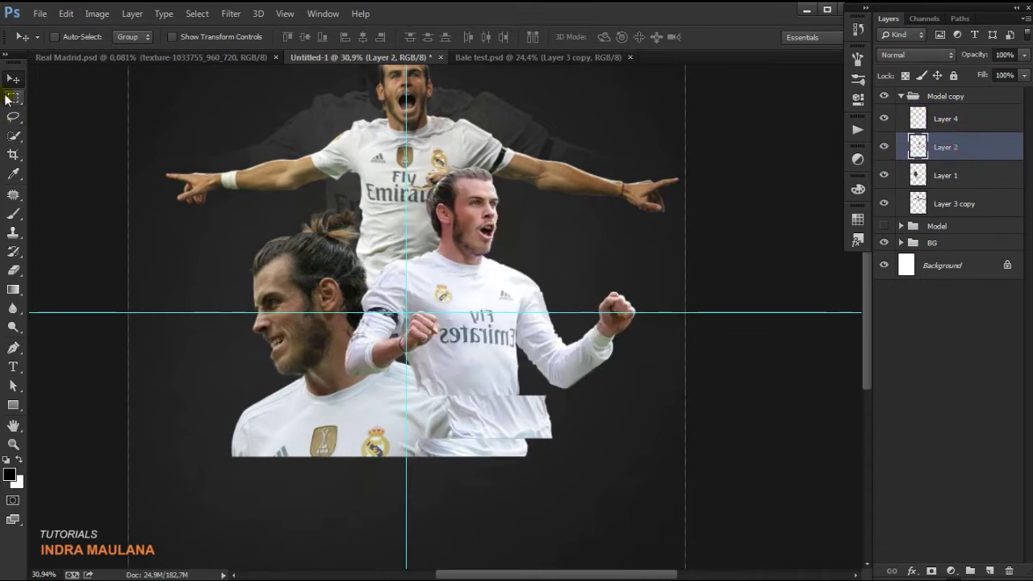
pyautogui.click(6, 98)
pyautogui.moveTo(302, 124)
pyautogui.mouseDown()
pyautogui.moveTo(662, 281)
pyautogui.moveTo(664, 311)
pyautogui.mouseUp()
pyautogui.click(134, 13)
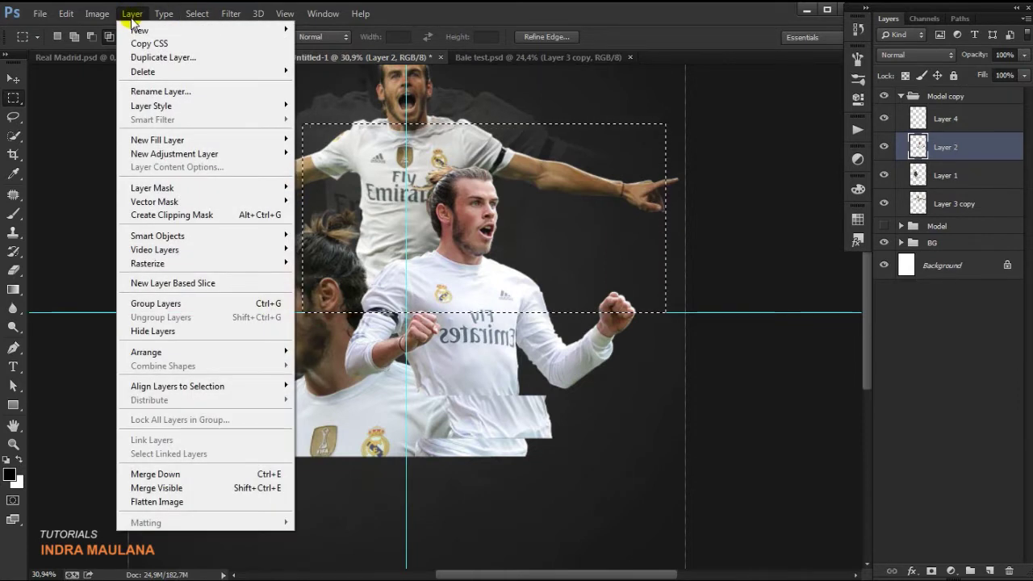
# Step: Cut the upper-body selection onto new Layer 5 and shift it slightly sideways
pyautogui.click(150, 31)
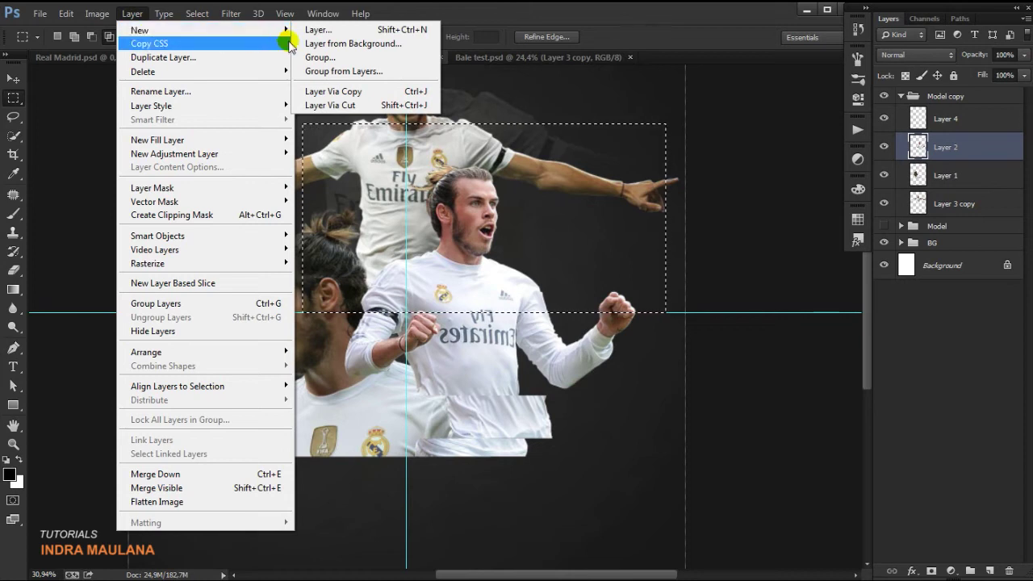
pyautogui.click(412, 106)
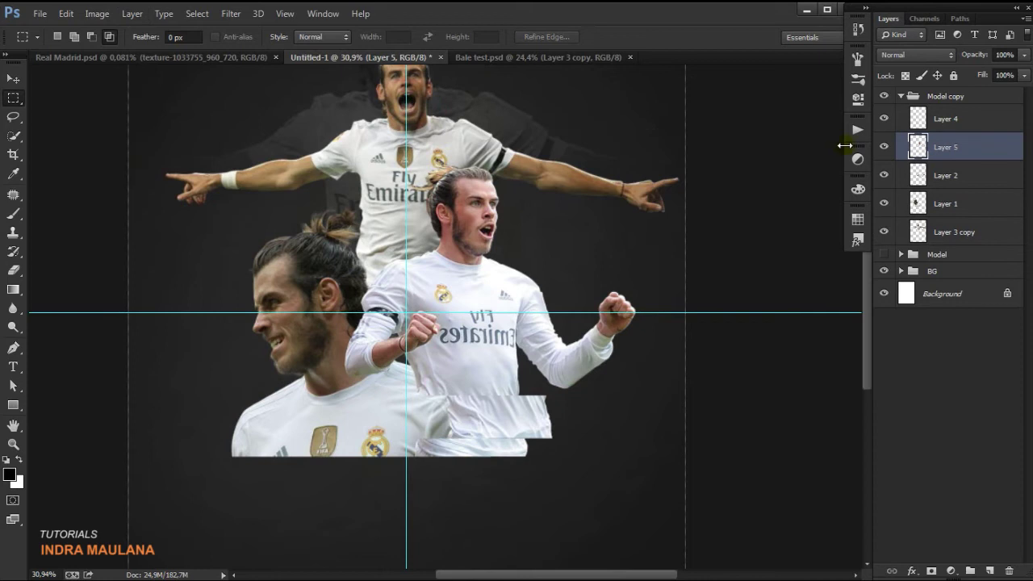
pyautogui.press('v')
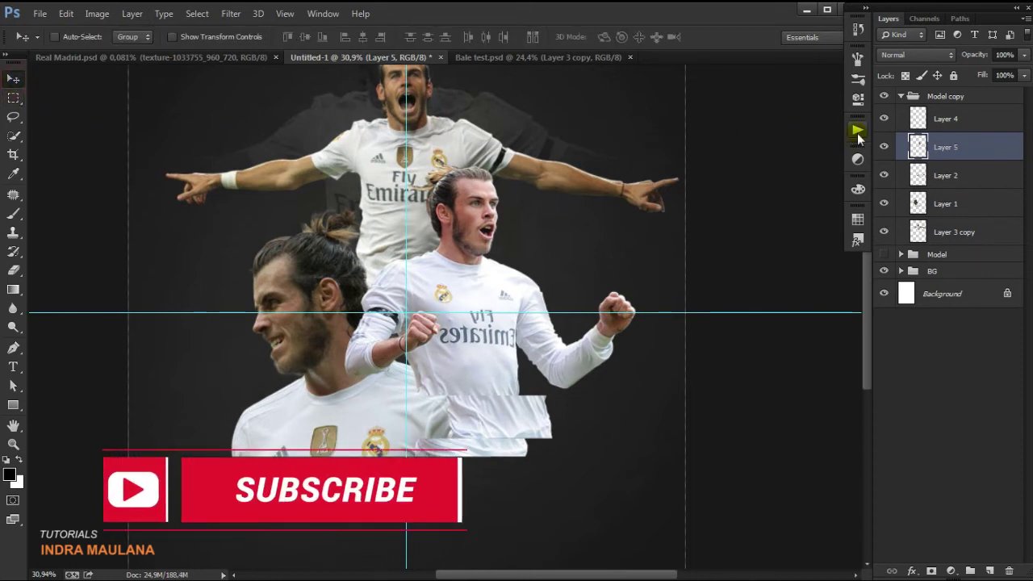
pyautogui.click(885, 145)
pyautogui.moveTo(443, 276)
pyautogui.mouseDown()
pyautogui.moveTo(454, 279)
pyautogui.moveTo(443, 277)
pyautogui.mouseUp()
# Step: Shift Layer 2's remaining slice sideways into a staggered offset
pyautogui.click(892, 177)
pyautogui.click(944, 175)
pyautogui.moveTo(479, 352)
pyautogui.mouseDown()
pyautogui.moveTo(491, 357)
pyautogui.moveTo(465, 357)
pyautogui.mouseUp()
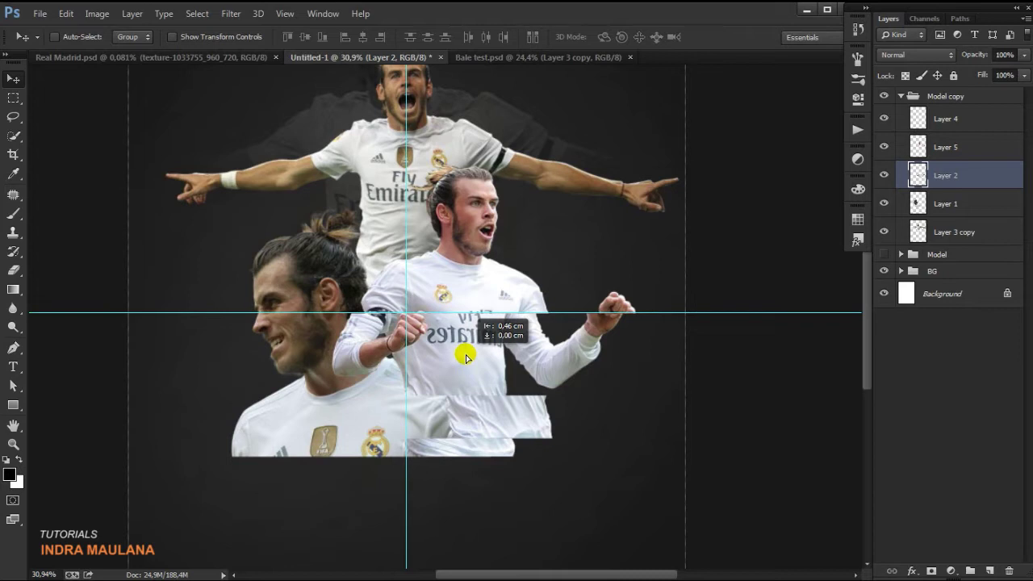
pyautogui.moveTo(466, 357); pyautogui.dragTo(468, 353)
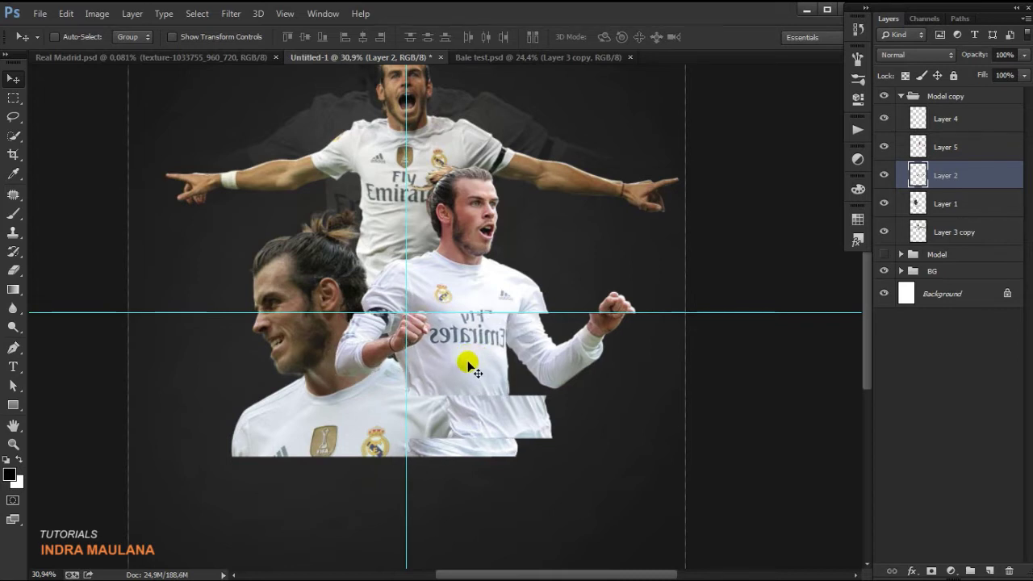
# Step: Slice a shirt strip of the left Bale on Layer 1 onto Layer 6 and shift it left
pyautogui.click(920, 203)
pyautogui.click(884, 205)
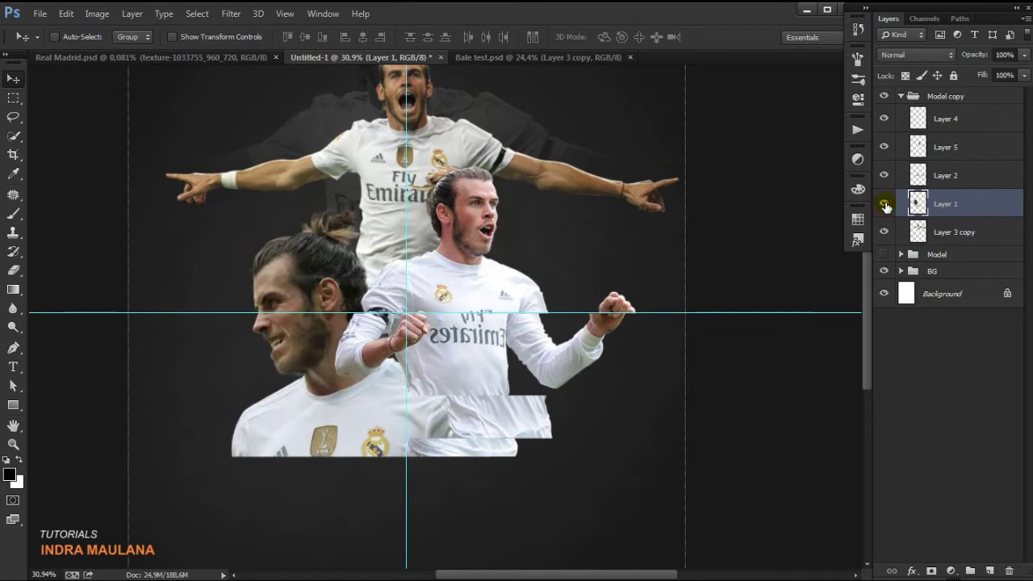
pyautogui.press('m')
pyautogui.moveTo(230, 415); pyautogui.dragTo(452, 464)
pyautogui.click(132, 13)
pyautogui.click(347, 121)
pyautogui.press('v')
pyautogui.moveTo(321, 441); pyautogui.dragTo(306, 440)
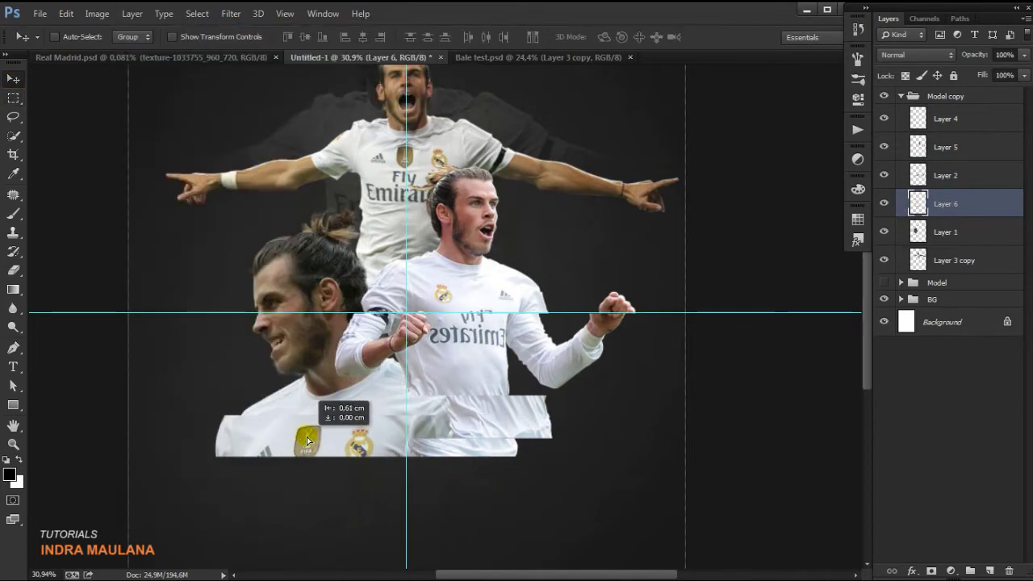
# Step: Copy another strip onto Layer 7 and shift it sideways
pyautogui.scroll(1, 307, 440)
pyautogui.press('m')
pyautogui.moveTo(288, 231); pyautogui.dragTo(530, 277)
pyautogui.hotkey('ctrl', 'j')
pyautogui.press('v')
pyautogui.moveTo(410, 242); pyautogui.dragTo(489, 311)
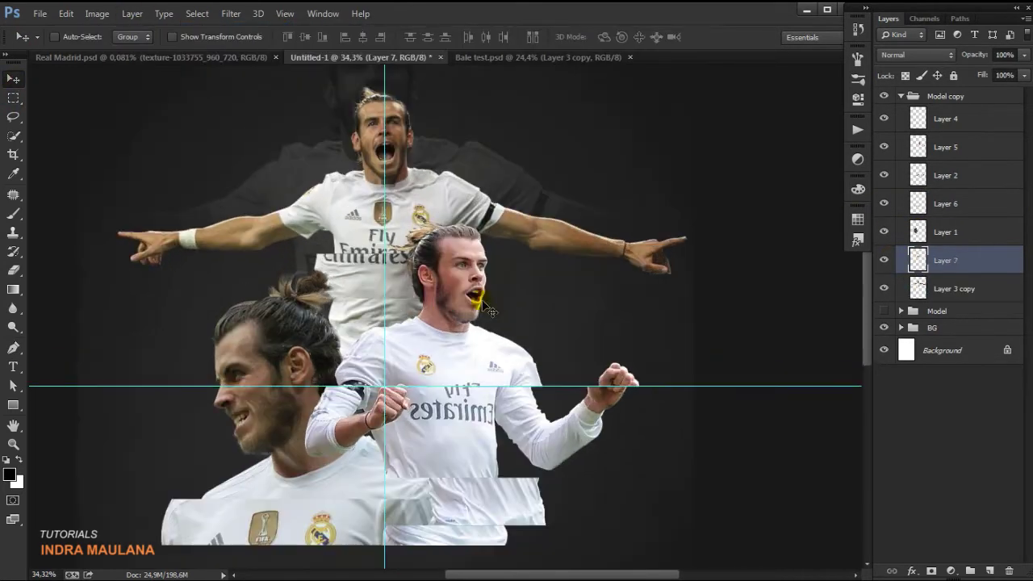
# Step: Copy a third strip onto Layer 8 and nudge it slightly
pyautogui.press('m')
pyautogui.moveTo(279, 185); pyautogui.dragTo(526, 231)
pyautogui.hotkey('ctrl', 'j')
pyautogui.press('v')
pyautogui.scroll(-3, 384, 349)
pyautogui.moveTo(412, 242); pyautogui.dragTo(415, 244)
# Step: Hide the guides and collapse the Model copy group
pyautogui.scroll(-1, 458, 284)
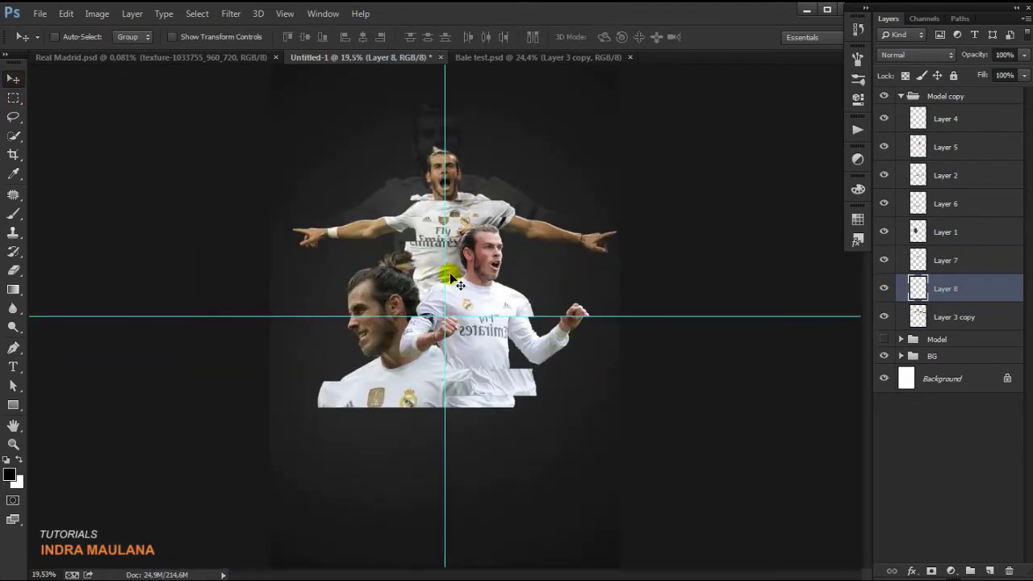
pyautogui.hotkey('ctrl', ';')
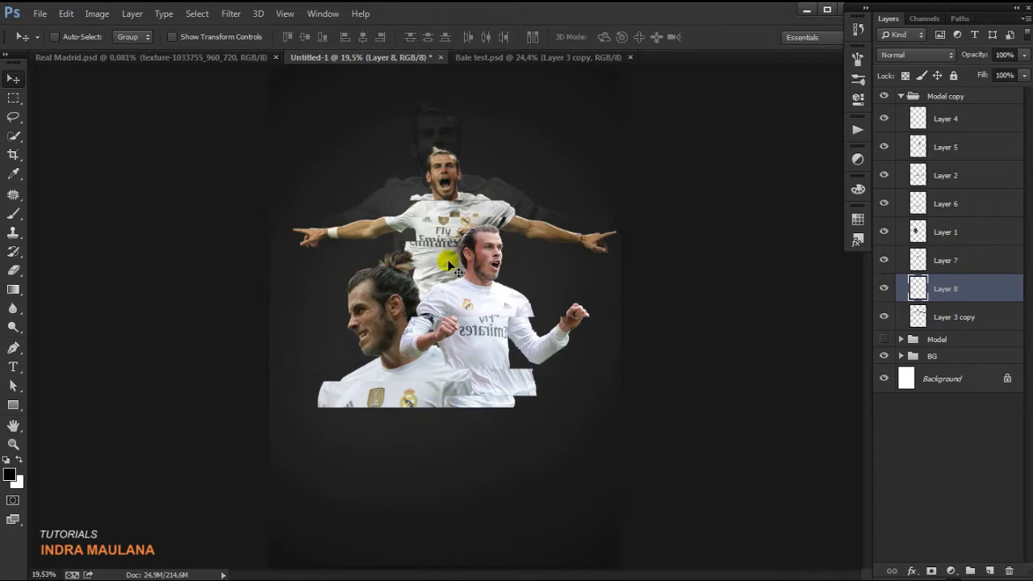
pyautogui.scroll(1, 426, 247)
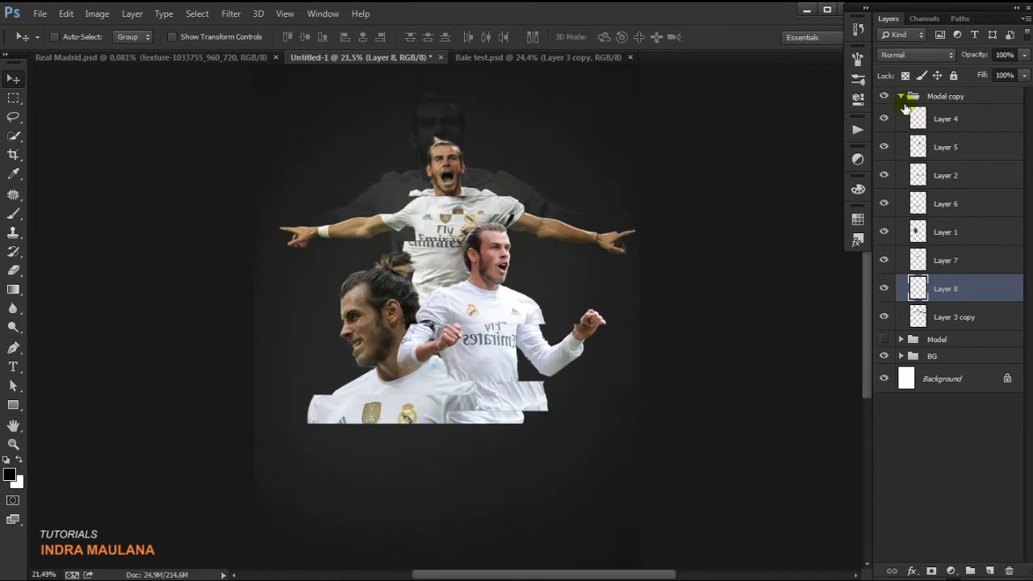
pyautogui.click(901, 96)
pyautogui.click(884, 96)
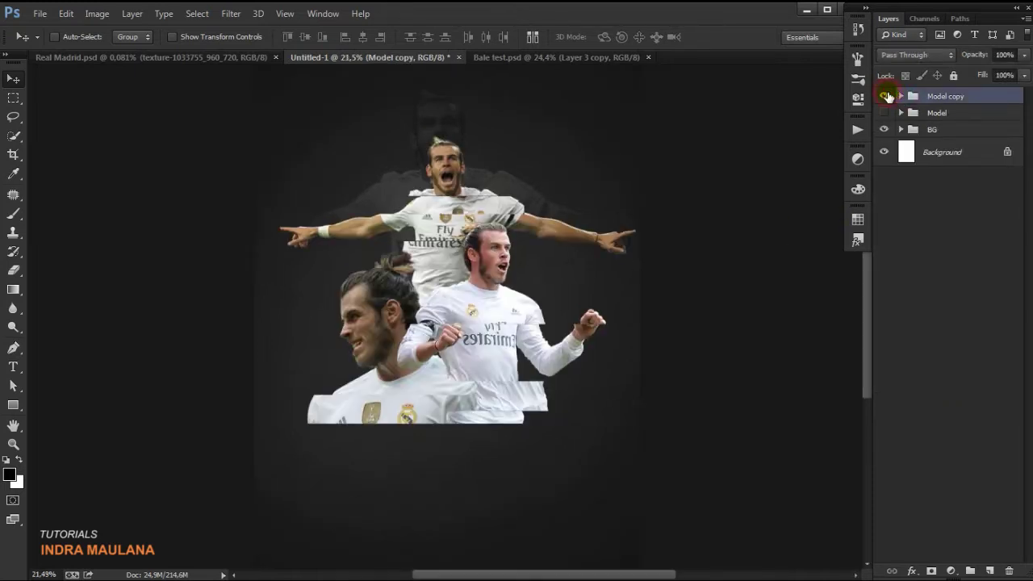
# Step: Merge the Model copy group into a single layer
pyautogui.click(885, 96)
pyautogui.click(964, 96)
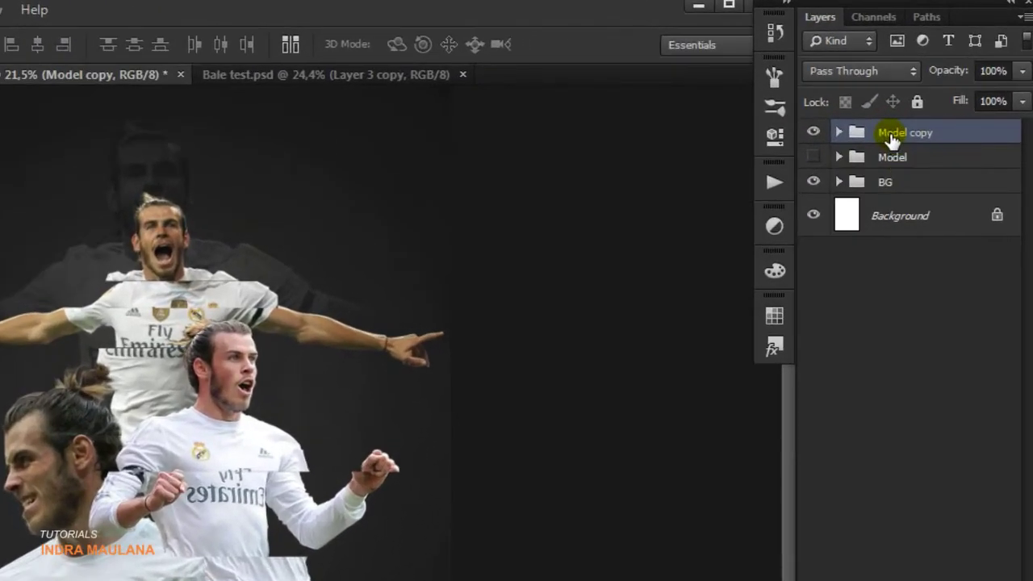
pyautogui.hotkey('ctrl', 'e')
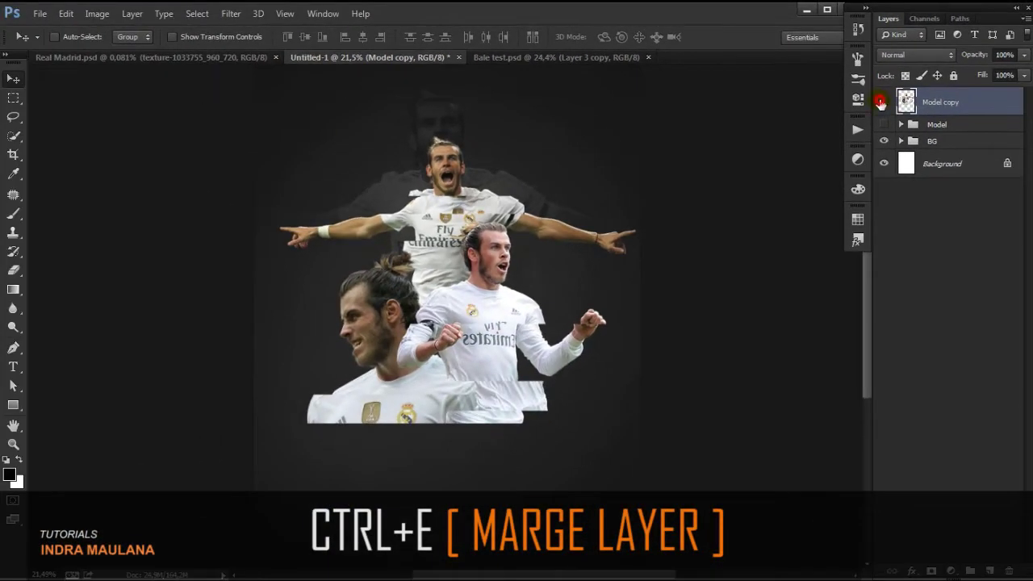
pyautogui.click(884, 102)
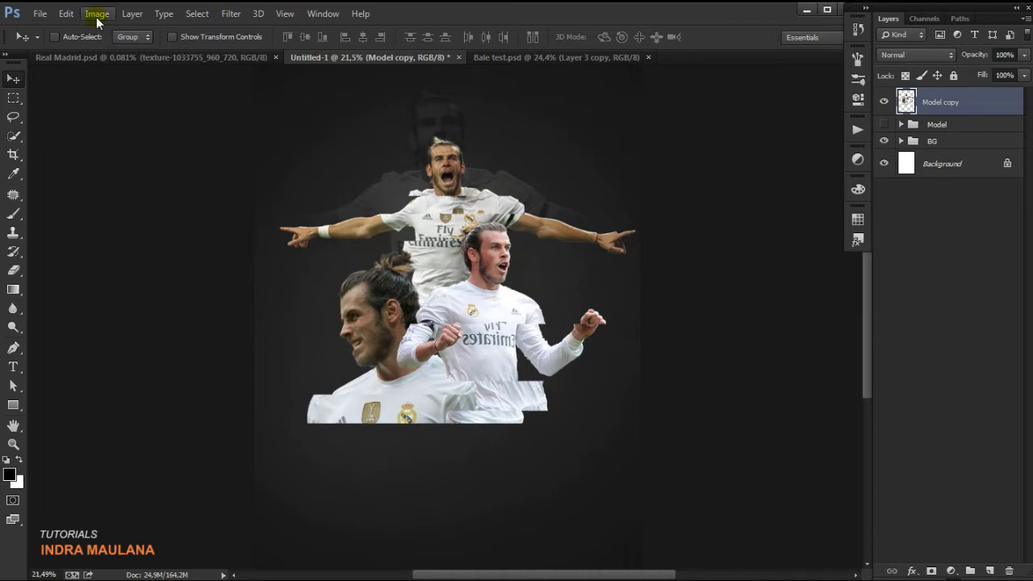
# Step: Convert the merged figures to black and white with Reds and Yellows lowered
pyautogui.click(97, 14)
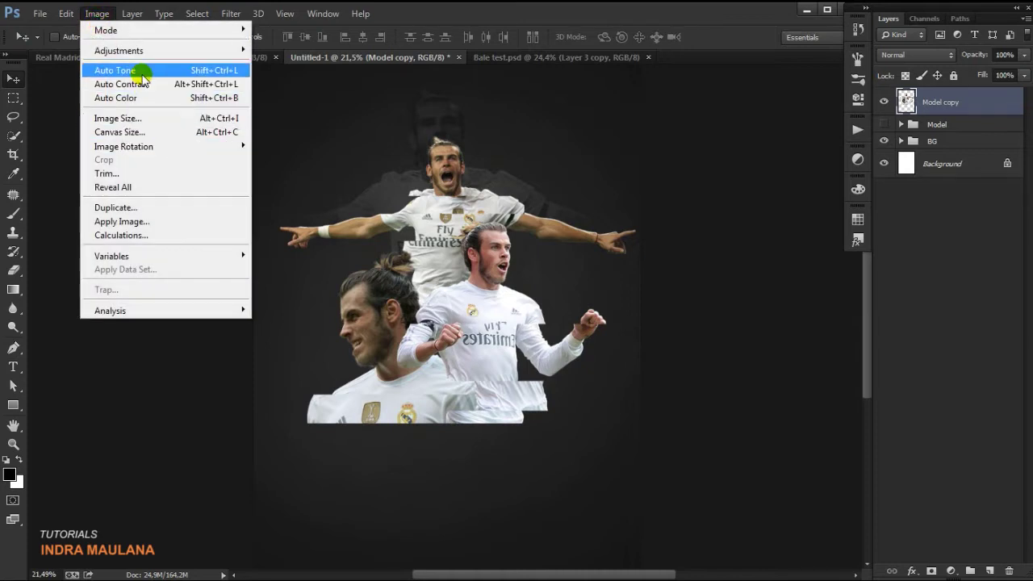
pyautogui.moveTo(118, 50)
pyautogui.click(348, 152)
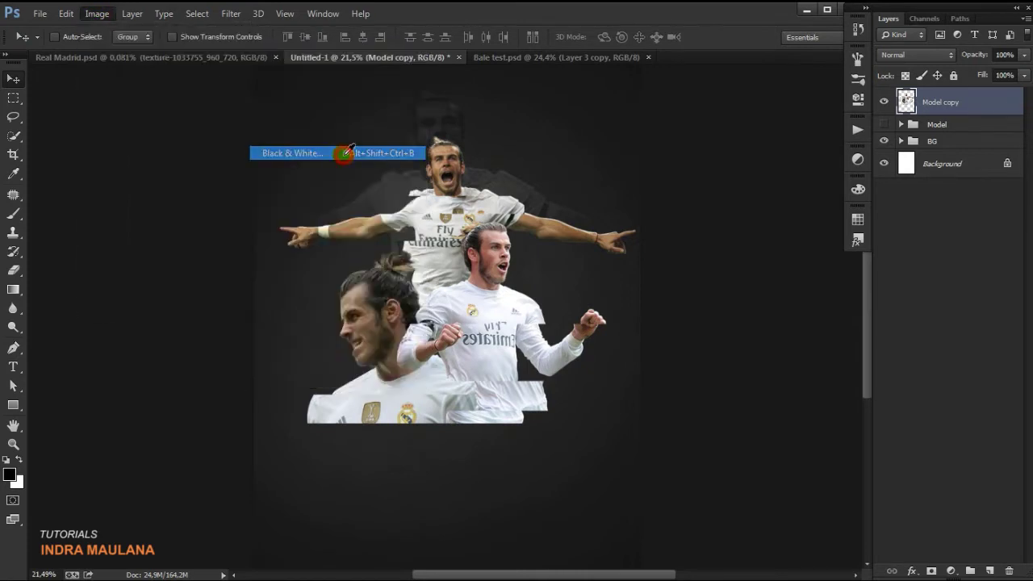
pyautogui.moveTo(746, 131); pyautogui.dragTo(728, 132)
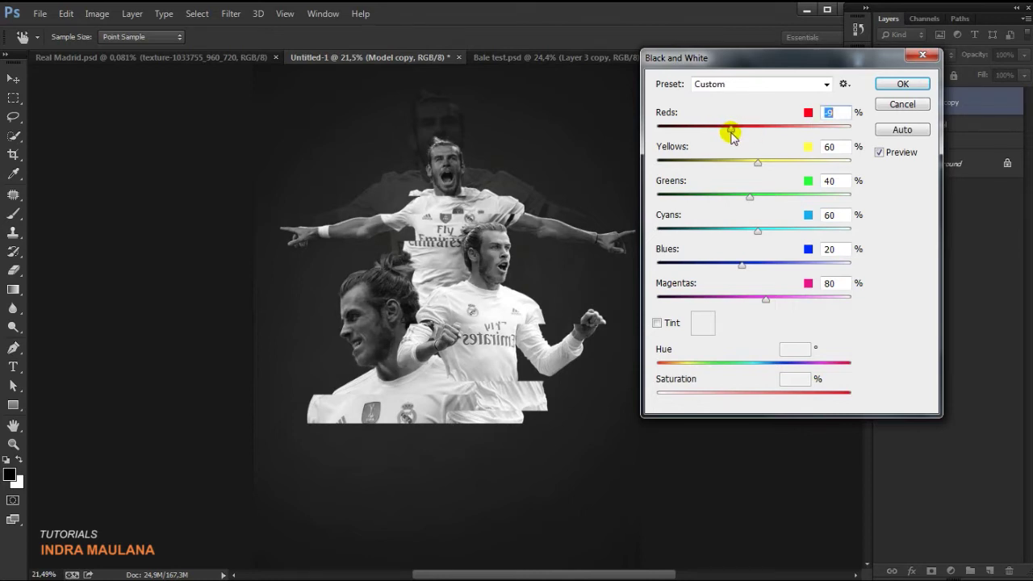
pyautogui.moveTo(756, 161); pyautogui.dragTo(749, 161)
pyautogui.press('Return')
pyautogui.hotkey('ctrl', '0')
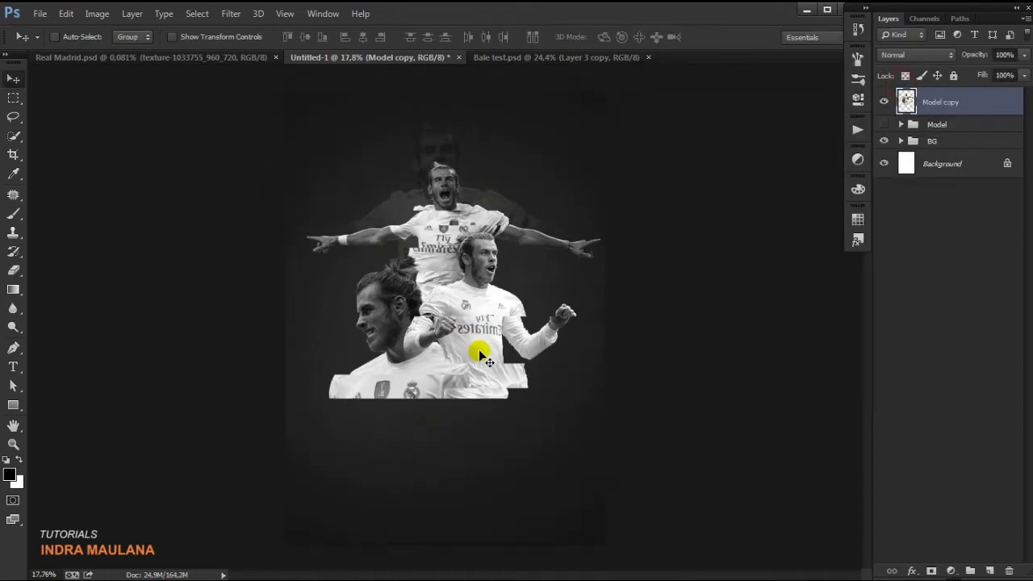
# Step: Scale the merged Bale figures down to about 87.7% and shift them up and to the left
pyautogui.scroll(1, 479, 352)
pyautogui.click(884, 101)
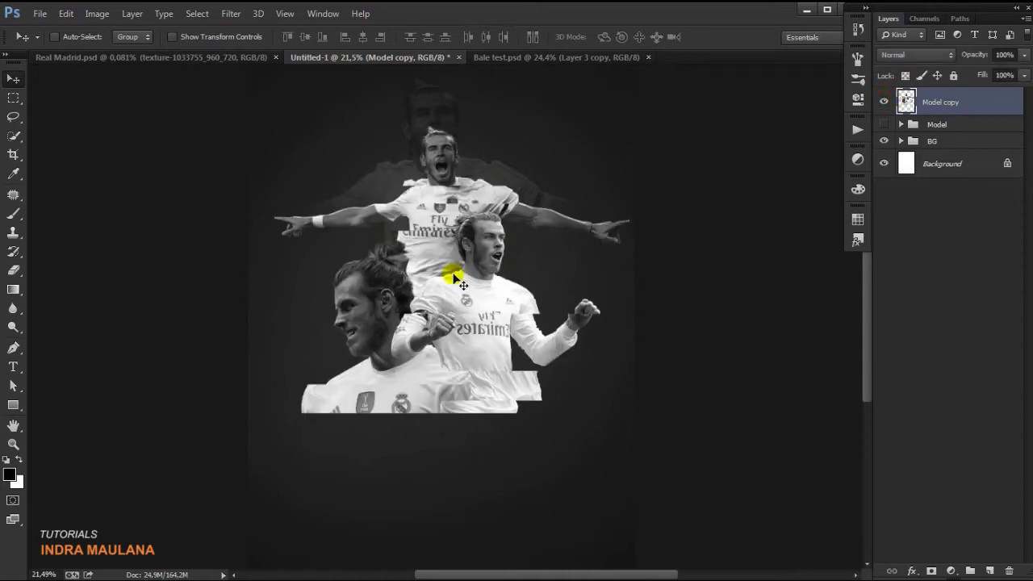
pyautogui.moveTo(454, 277); pyautogui.dragTo(456, 282)
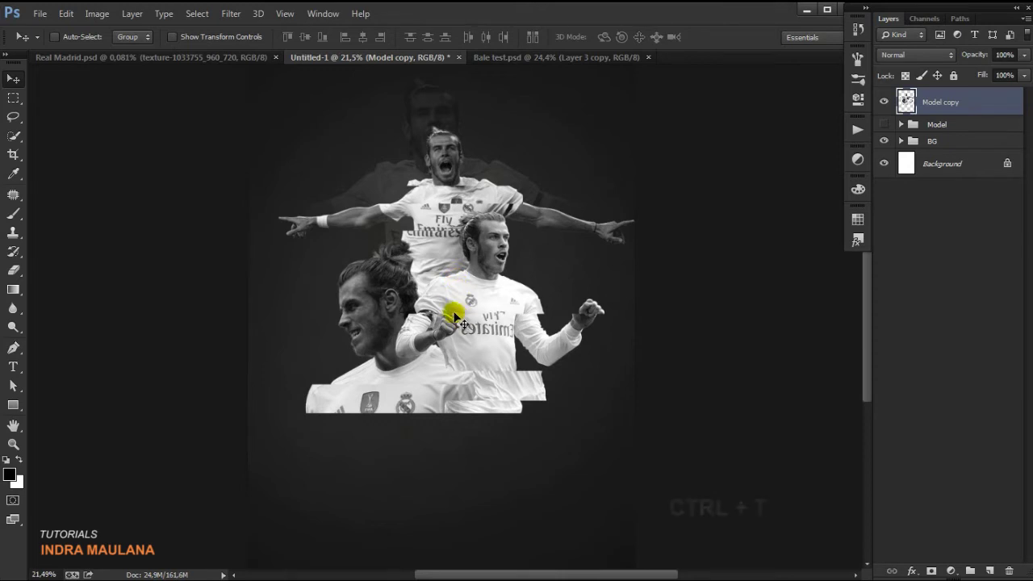
pyautogui.hotkey('ctrl', 't')
pyautogui.moveTo(278, 121); pyautogui.dragTo(321, 158)
pyautogui.moveTo(479, 229)
pyautogui.mouseDown()
pyautogui.moveTo(467, 224)
pyautogui.moveTo(475, 230)
pyautogui.mouseUp()
pyautogui.click(729, 36)
pyautogui.scroll(1, 516, 289)
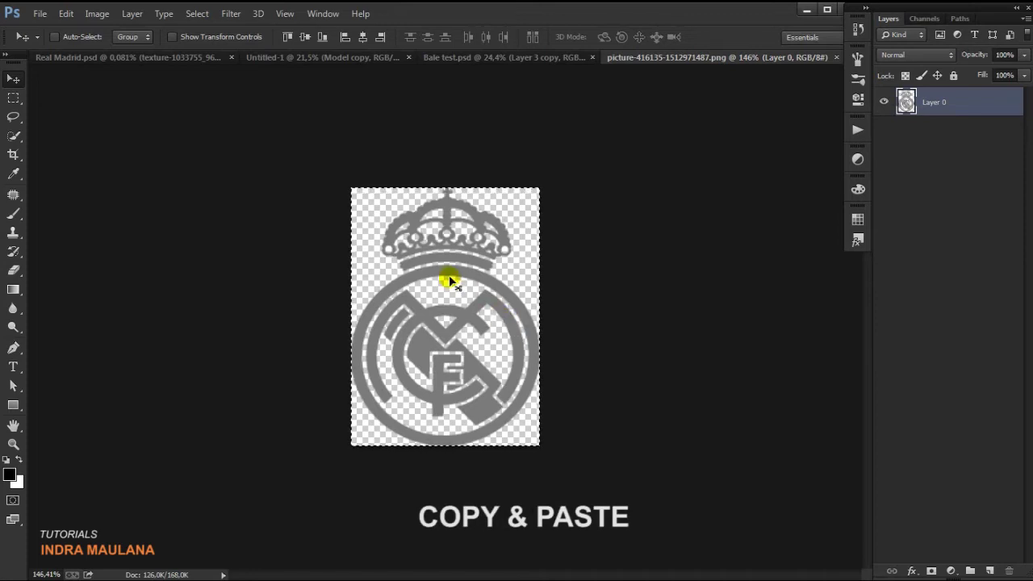
# Step: Paste the Real Madrid crest above the Model group, then enlarge and place it behind the figures
pyautogui.click(311, 58)
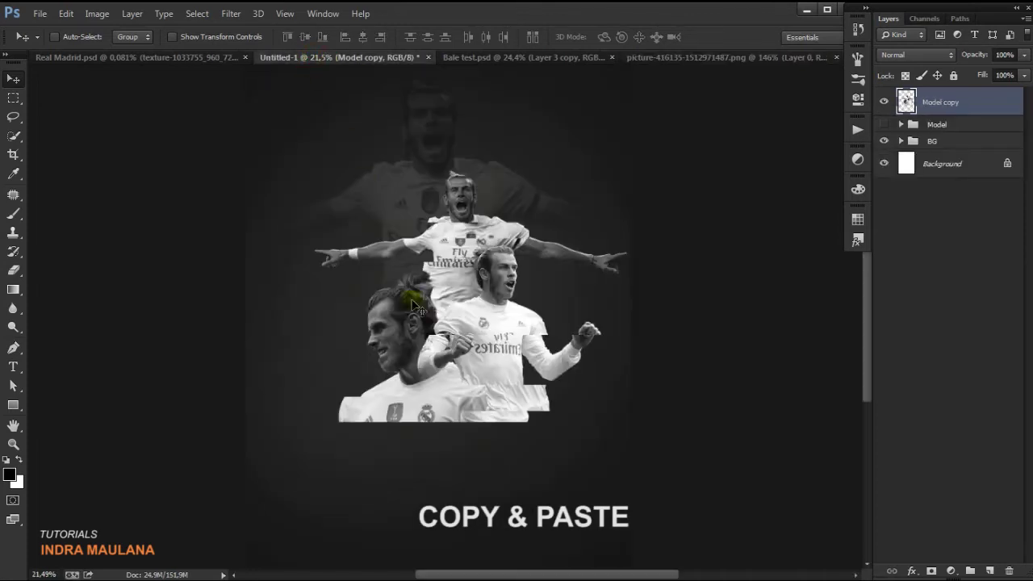
pyautogui.click(952, 126)
pyautogui.hotkey('ctrl', 'v')
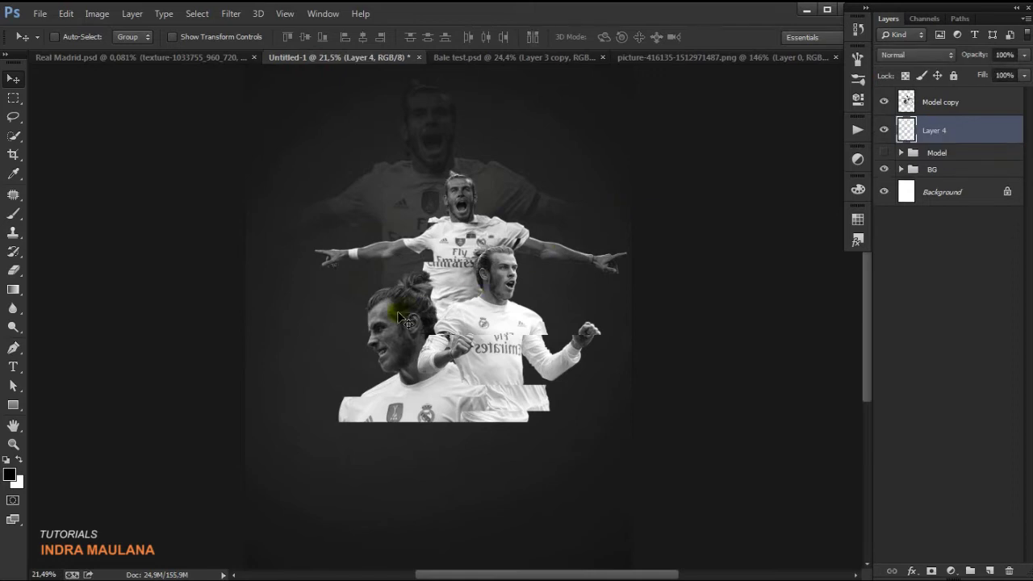
pyautogui.moveTo(500, 252); pyautogui.dragTo(339, 255)
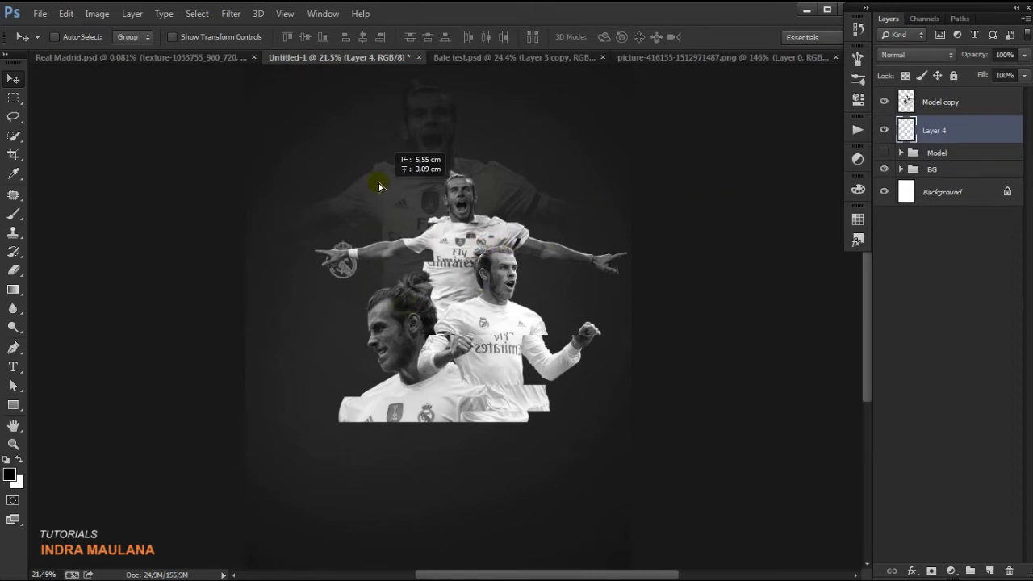
pyautogui.hotkey('ctrl', 't')
pyautogui.moveTo(346, 269); pyautogui.dragTo(470, 372)
pyautogui.moveTo(342, 161); pyautogui.dragTo(396, 193)
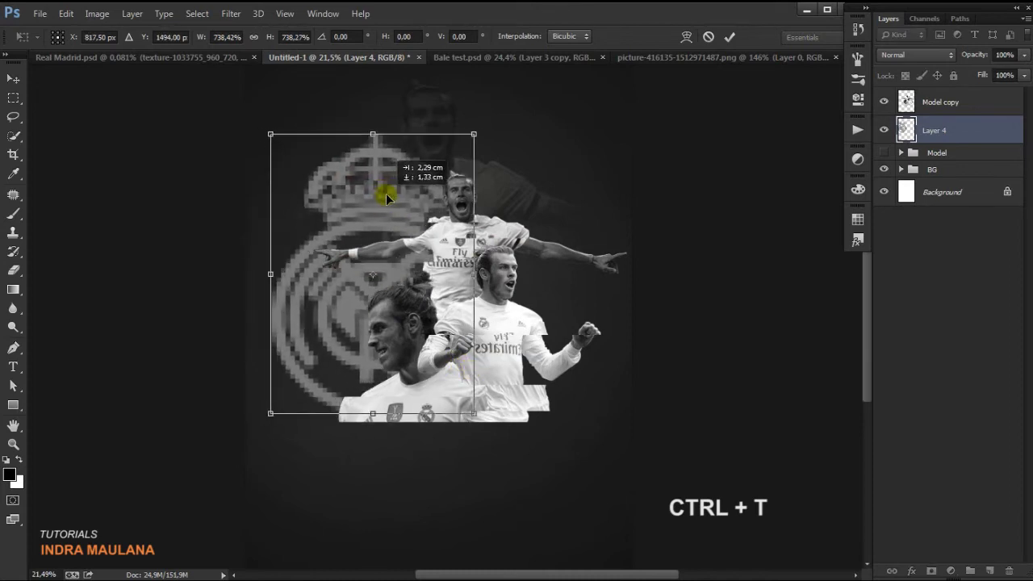
pyautogui.moveTo(282, 141)
pyautogui.mouseDown()
pyautogui.moveTo(256, 106)
pyautogui.moveTo(265, 119)
pyautogui.mouseUp()
pyautogui.press('Return')
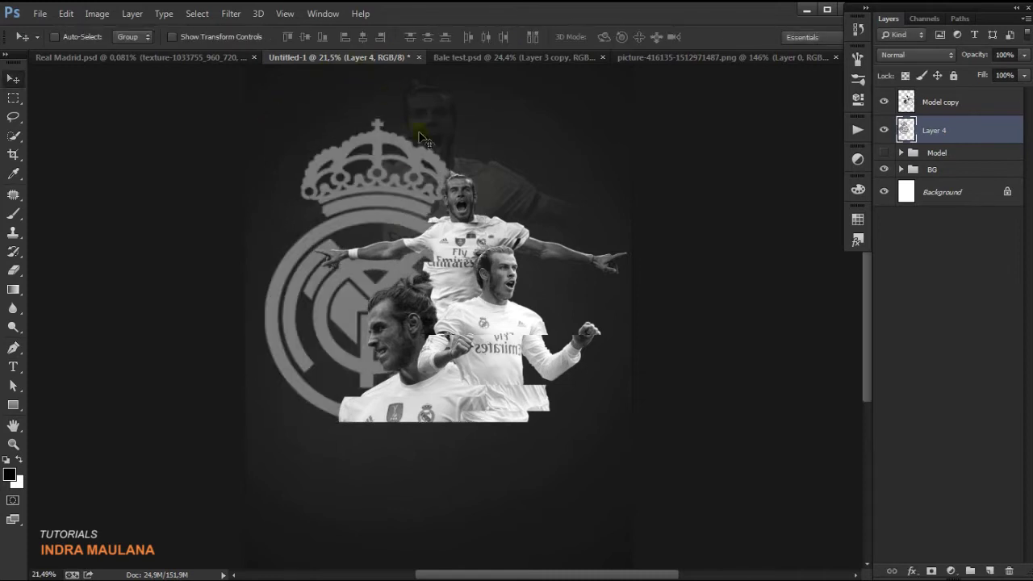
pyautogui.moveTo(397, 181); pyautogui.dragTo(393, 185)
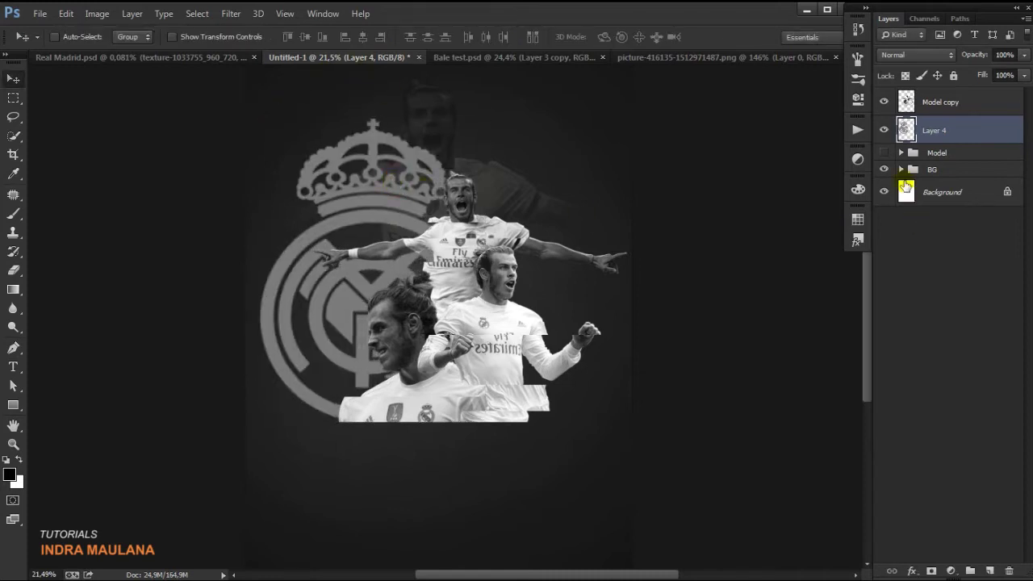
# Step: Set the crest layer (Layer 4) fill to 0%
pyautogui.click(1004, 75)
pyautogui.click(1023, 76)
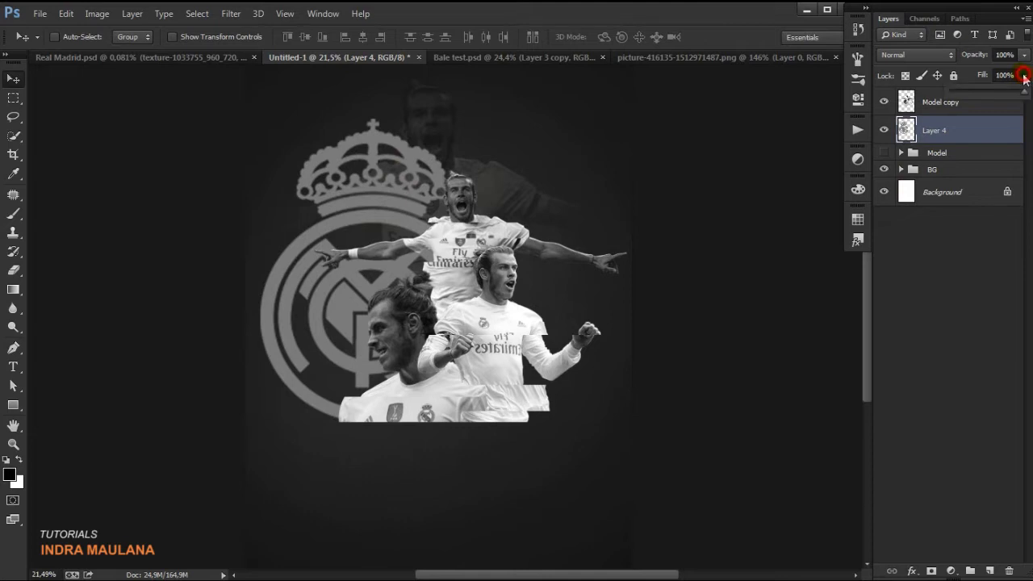
pyautogui.moveTo(1019, 94); pyautogui.dragTo(927, 95)
pyautogui.click(944, 346)
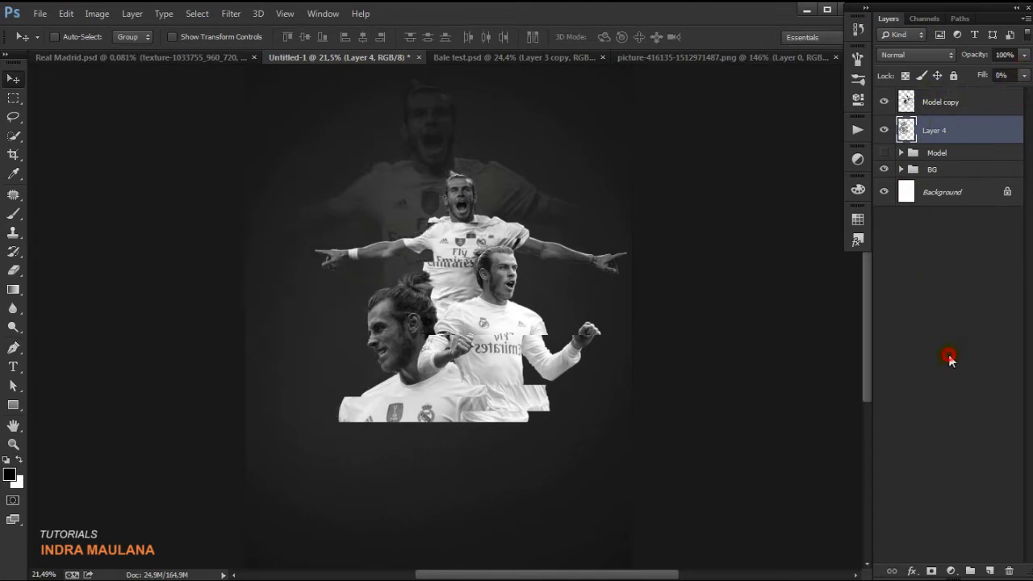
pyautogui.click(938, 134)
# Step: Give the crest a drop shadow: angle 48°, distance 46 px, spread 8%, size 49 px, lower opacity
pyautogui.click(912, 571)
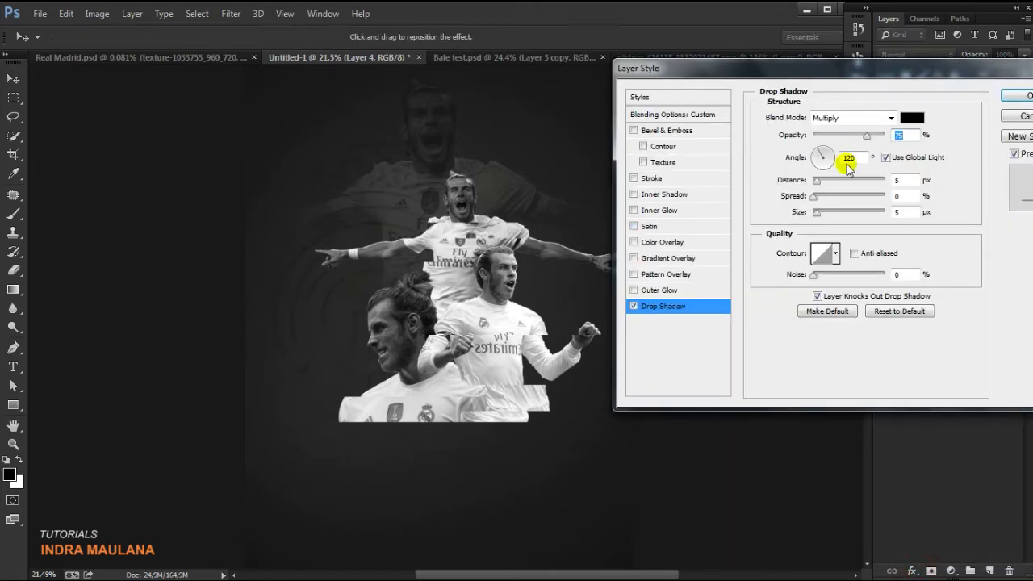
pyautogui.moveTo(816, 212); pyautogui.dragTo(827, 214)
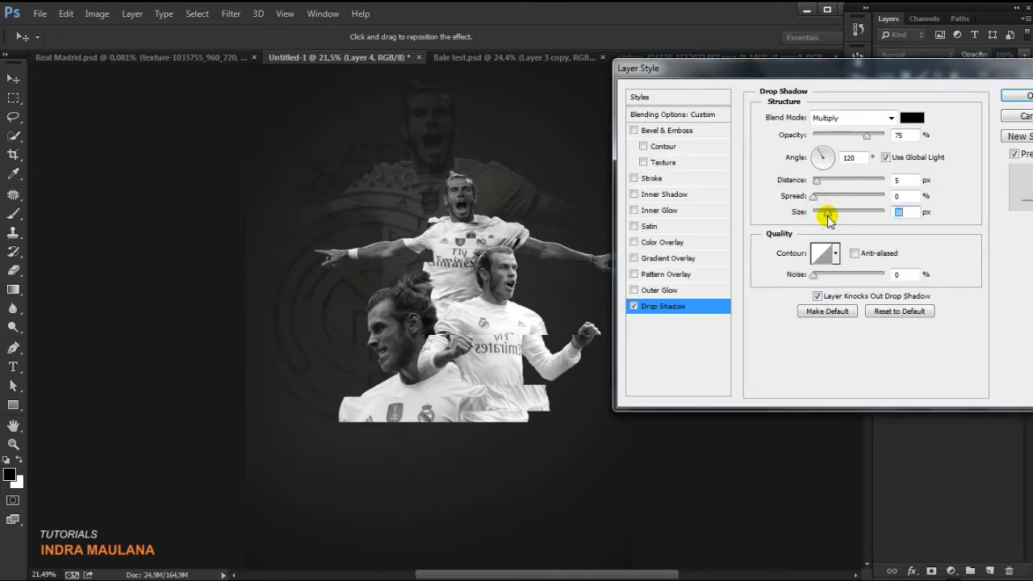
pyautogui.click(828, 156)
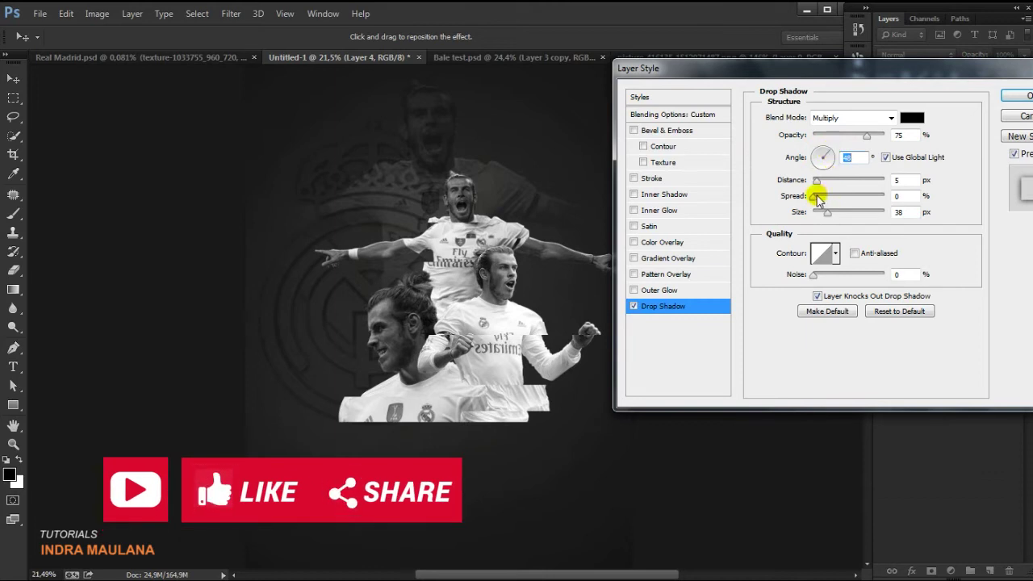
pyautogui.moveTo(815, 200)
pyautogui.mouseDown()
pyautogui.moveTo(842, 185)
pyautogui.moveTo(836, 218)
pyautogui.moveTo(828, 214)
pyautogui.mouseUp()
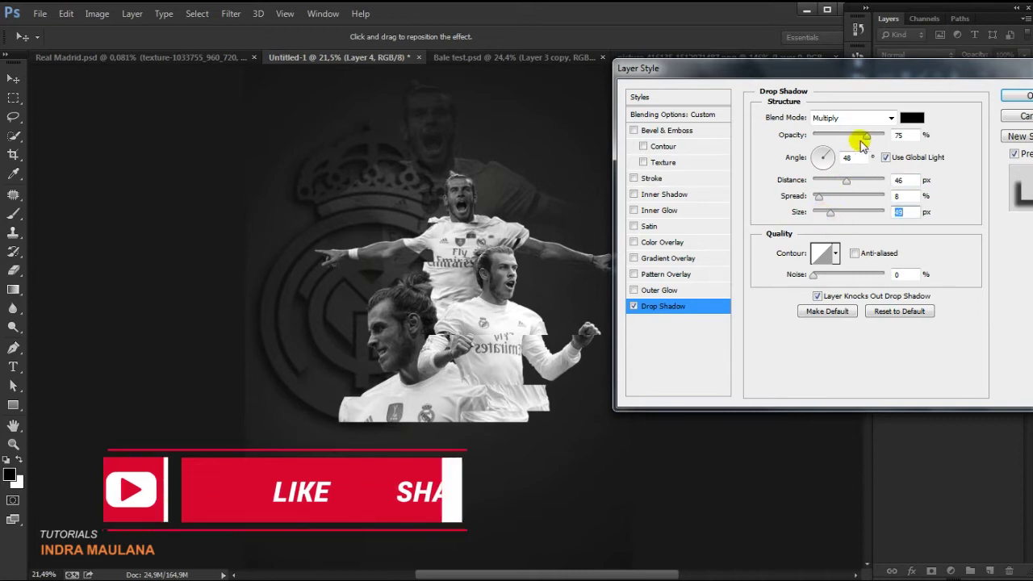
pyautogui.moveTo(866, 135); pyautogui.dragTo(835, 139)
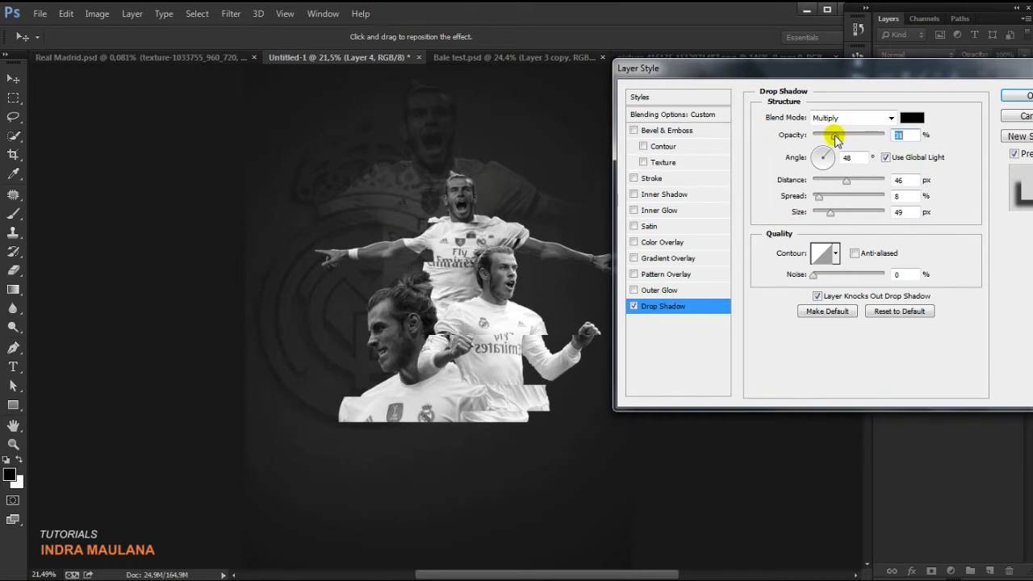
pyautogui.click(1015, 95)
pyautogui.hotkey('ctrl', '0')
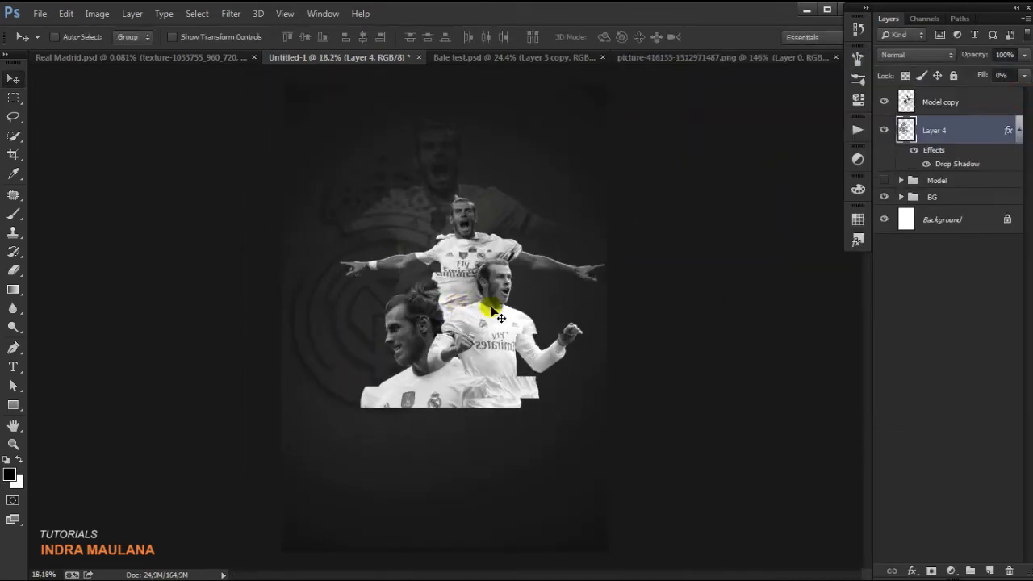
# Step: On a new Layer 5, paint a soft white brush glow behind the players
pyautogui.scroll(1, 500, 317)
pyautogui.click(989, 570)
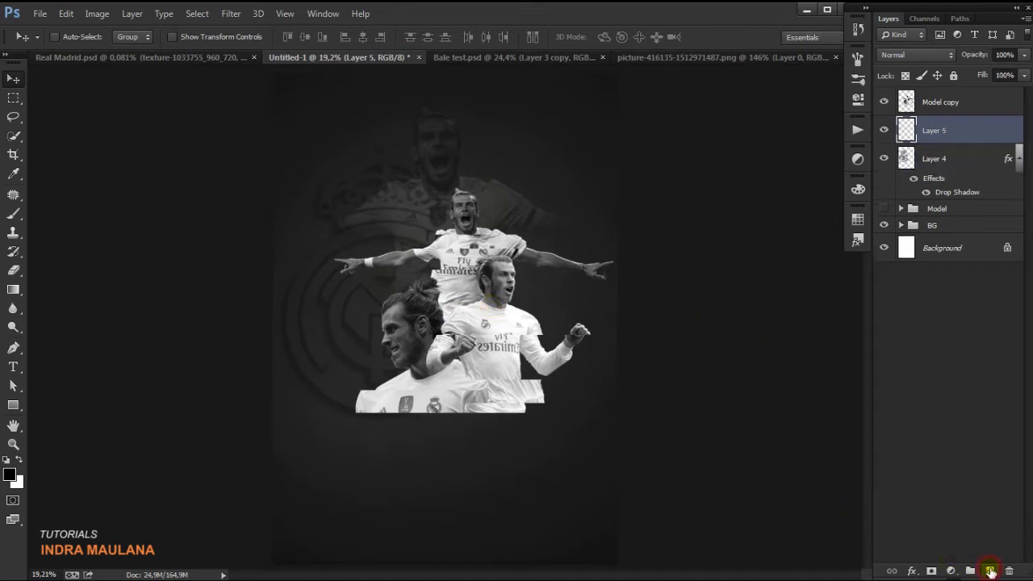
pyautogui.click(13, 215)
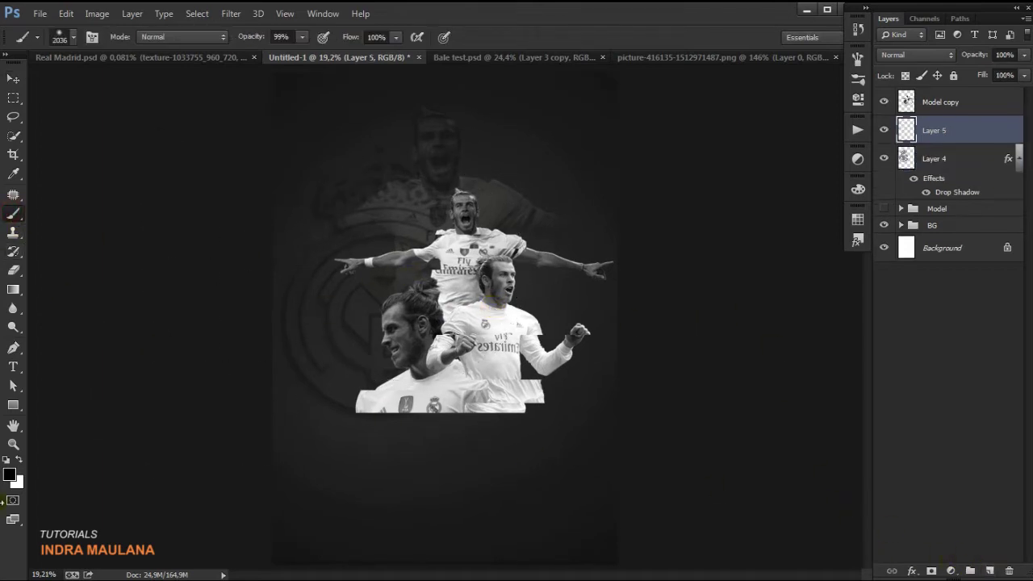
pyautogui.click(19, 460)
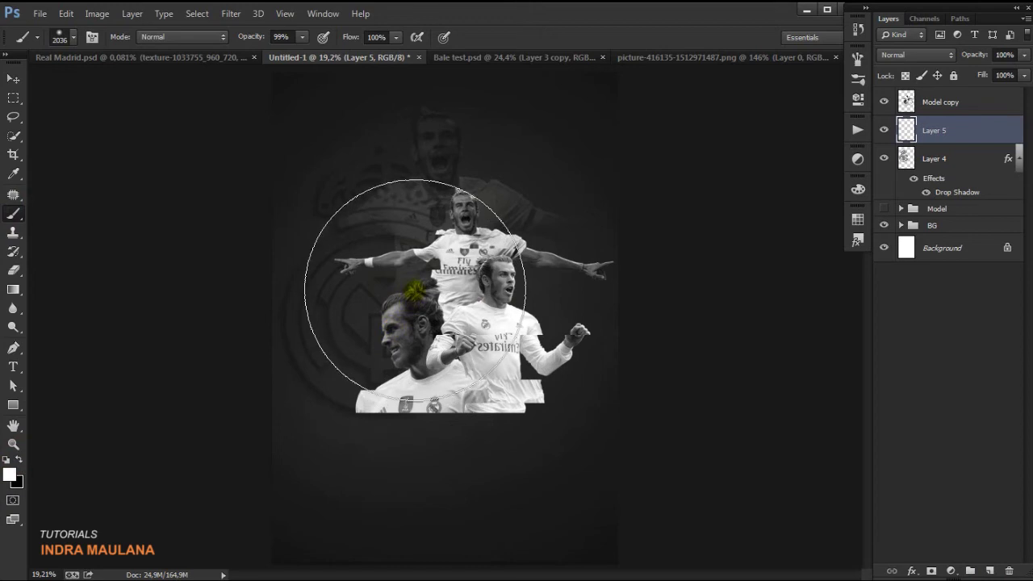
pyautogui.click(414, 284)
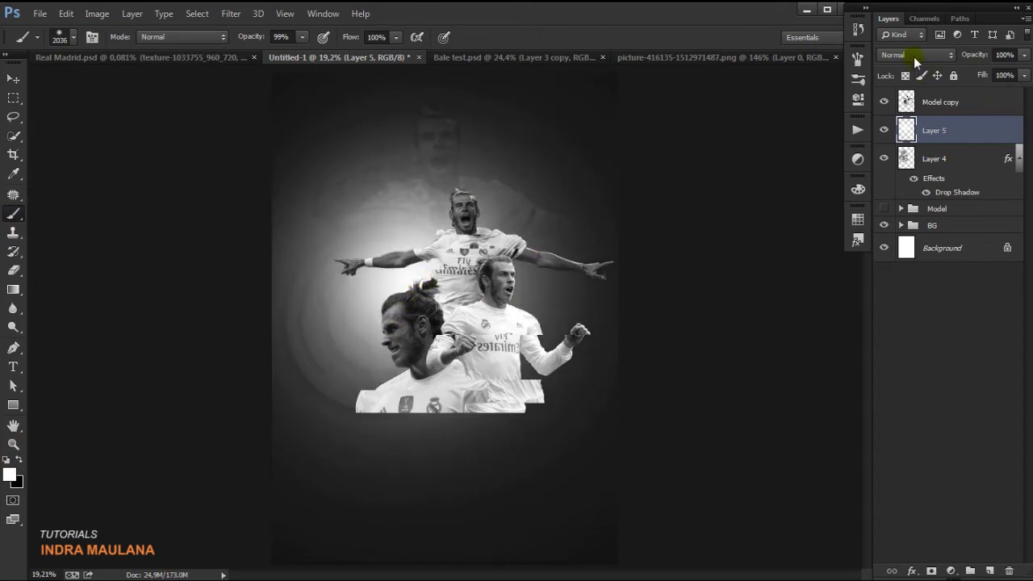
pyautogui.hotkey('ctrl', 'z')
pyautogui.press('[')
pyautogui.press('[')
pyautogui.press('[')
pyautogui.press('[')
pyautogui.press('[')
pyautogui.press('[')
pyautogui.press('[')
pyautogui.click(409, 280)
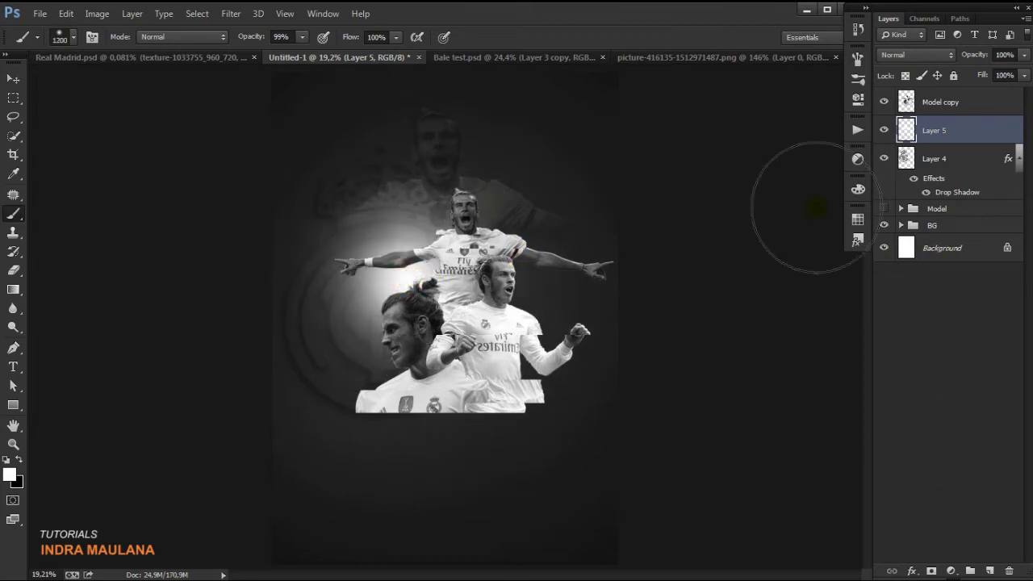
# Step: Set Layer 5 to Overlay blending, then enlarge the glow about 129% and reposition it
pyautogui.click(908, 62)
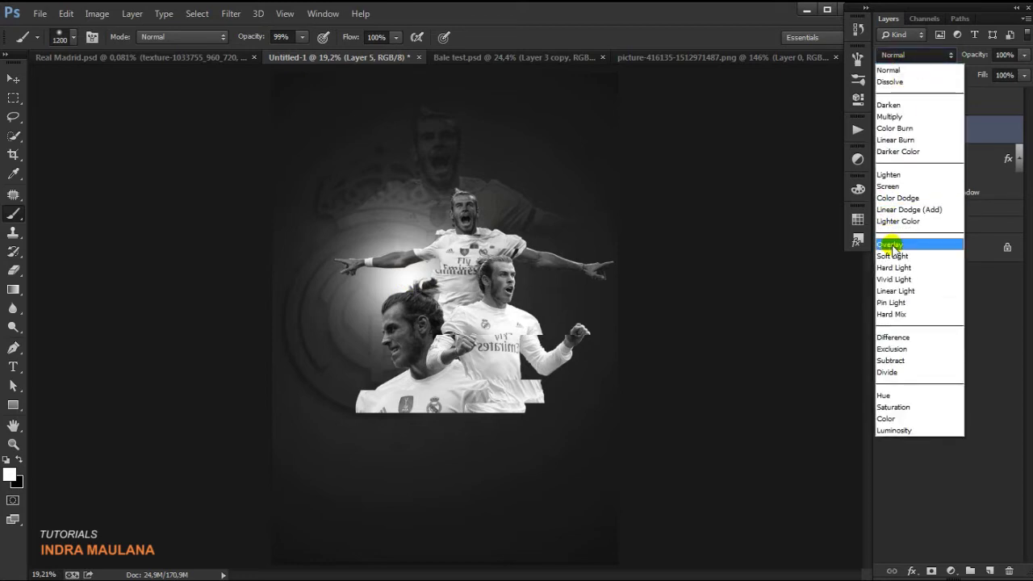
pyautogui.click(887, 236)
pyautogui.click(12, 79)
pyautogui.moveTo(392, 231); pyautogui.dragTo(390, 276)
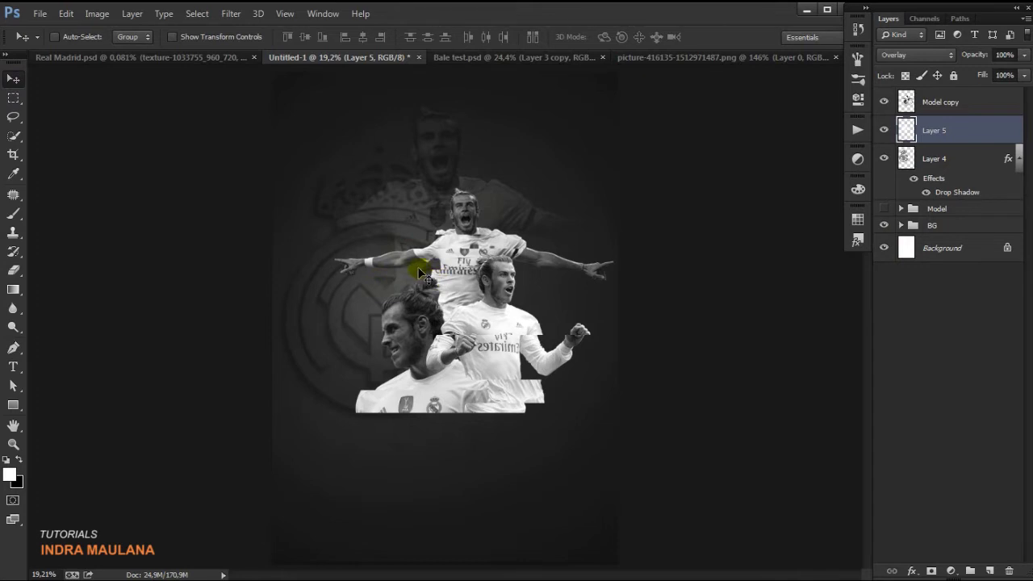
pyautogui.hotkey('ctrl', 't')
pyautogui.moveTo(247, 162); pyautogui.dragTo(171, 85)
pyautogui.moveTo(377, 205)
pyautogui.mouseDown()
pyautogui.moveTo(393, 191)
pyautogui.moveTo(390, 206)
pyautogui.mouseUp()
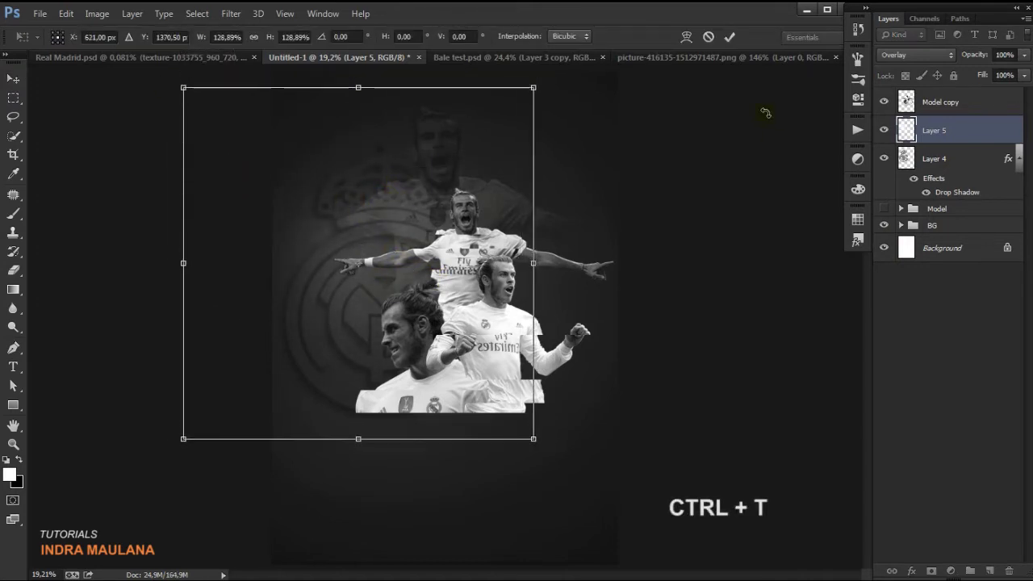
pyautogui.click(730, 36)
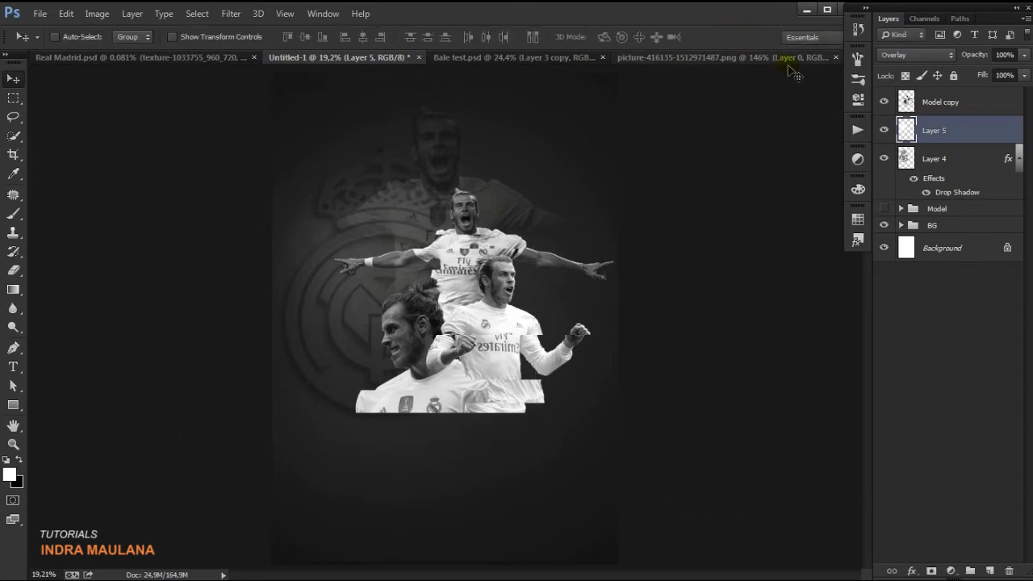
# Step: Rename the Model copy layer to 'Bale'
pyautogui.click(952, 101)
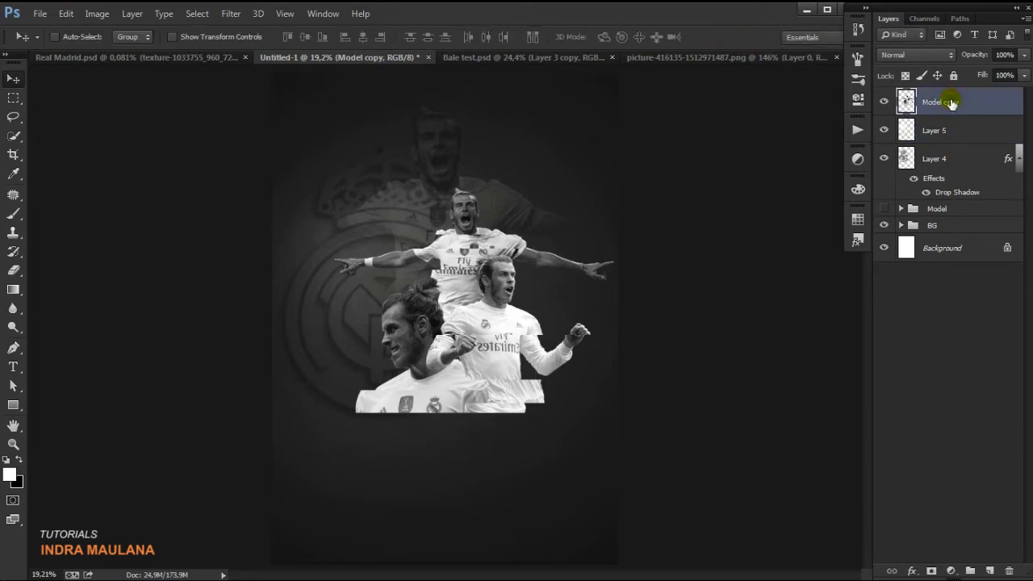
pyautogui.click(884, 102)
pyautogui.doubleClick(935, 104)
pyautogui.write('Bale')
pyautogui.press('Return')
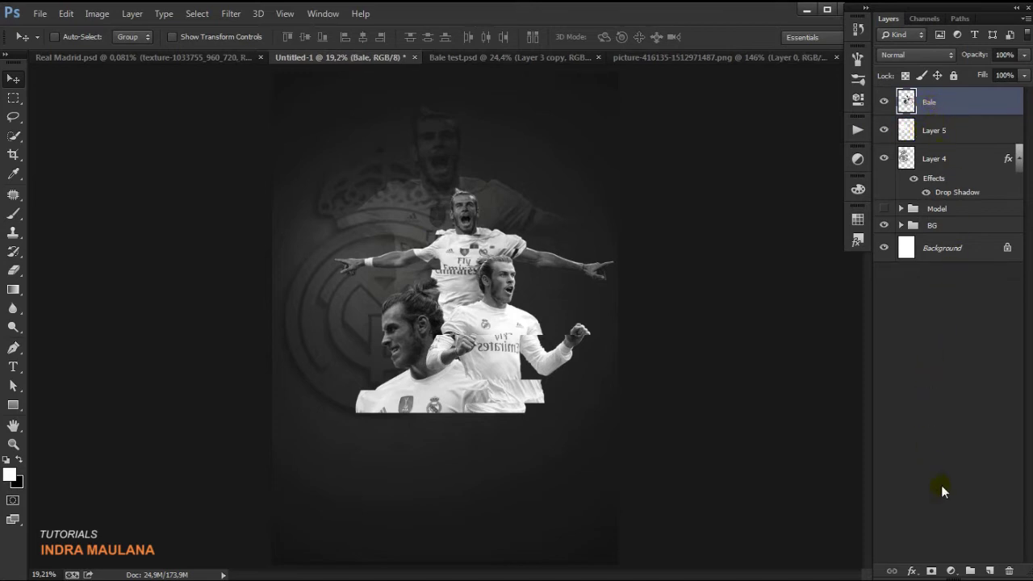
# Step: On a new Layer 6, paint a small white sparkle dot below the players at 100% brush opacity
pyautogui.click(990, 571)
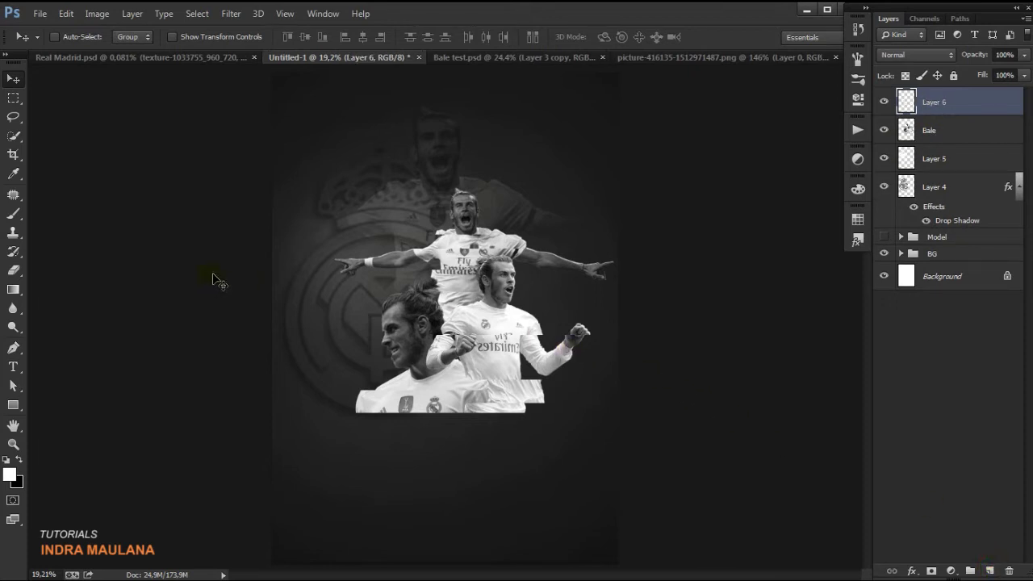
pyautogui.click(14, 214)
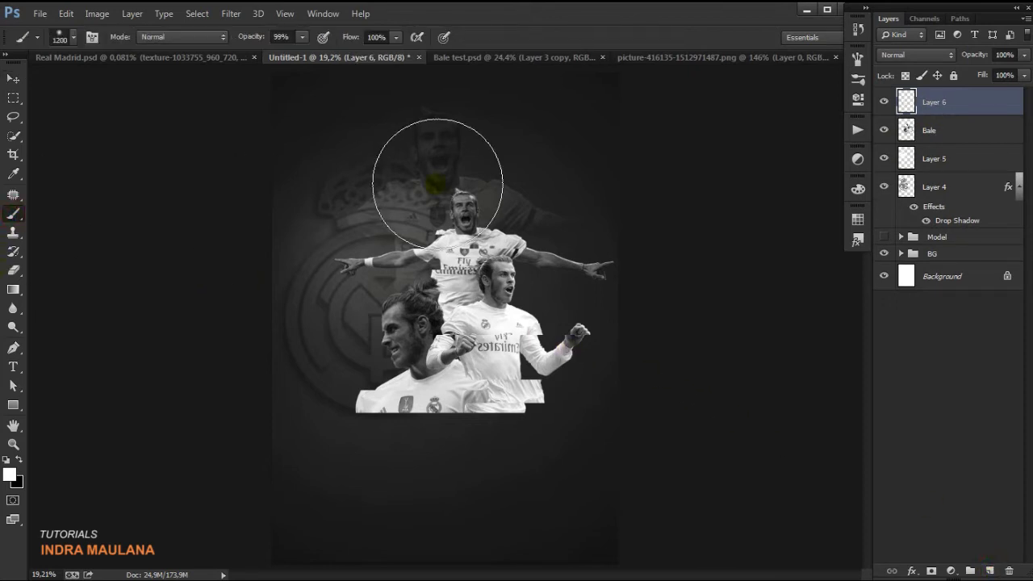
pyautogui.press('[')
pyautogui.press('[')
pyautogui.press('[')
pyautogui.press('[')
pyautogui.press('[')
pyautogui.press('[')
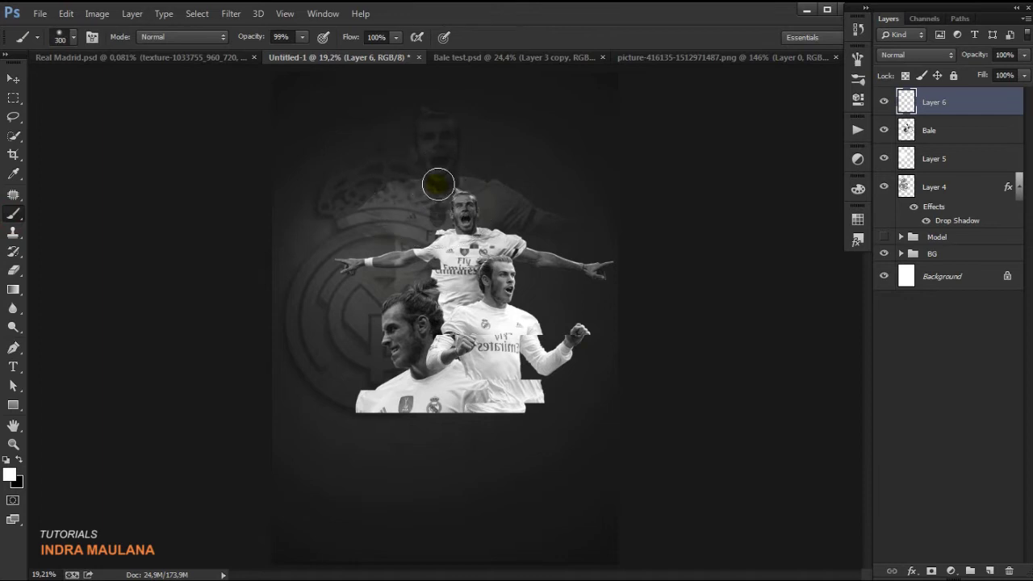
pyautogui.click(438, 292)
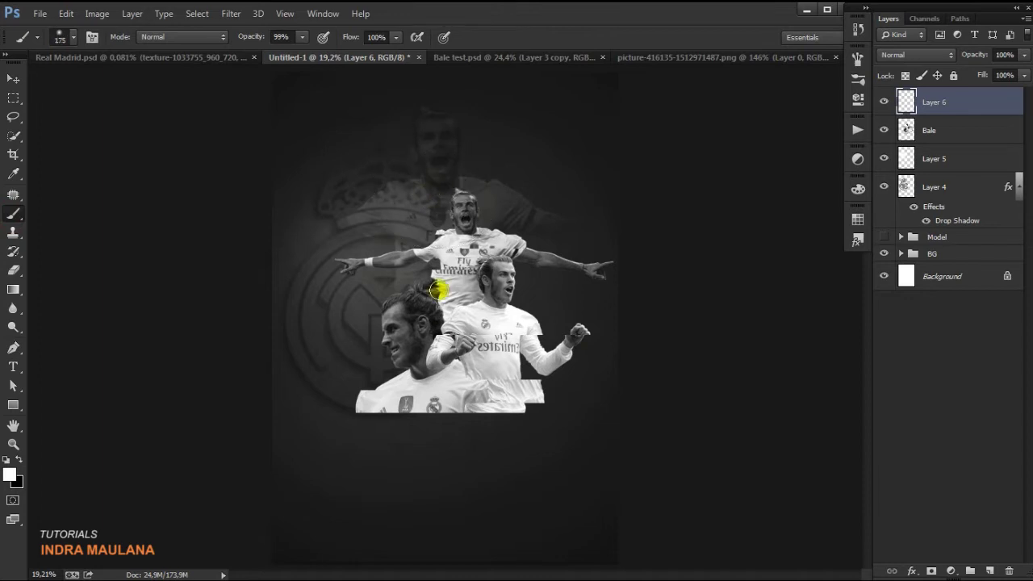
pyautogui.click(444, 455)
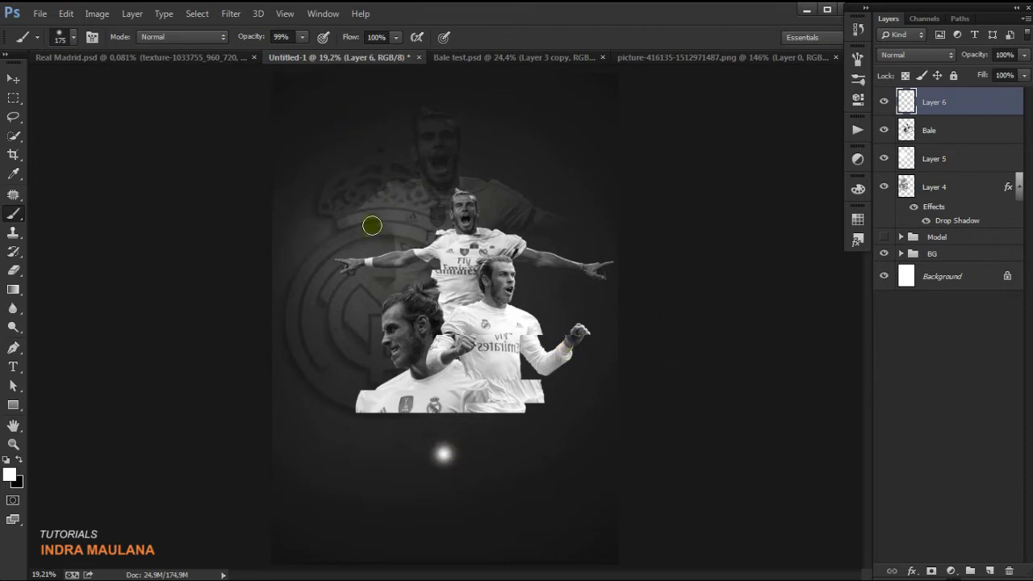
pyautogui.click(393, 339)
pyautogui.moveTo(250, 41); pyautogui.dragTo(254, 40)
pyautogui.click(444, 37)
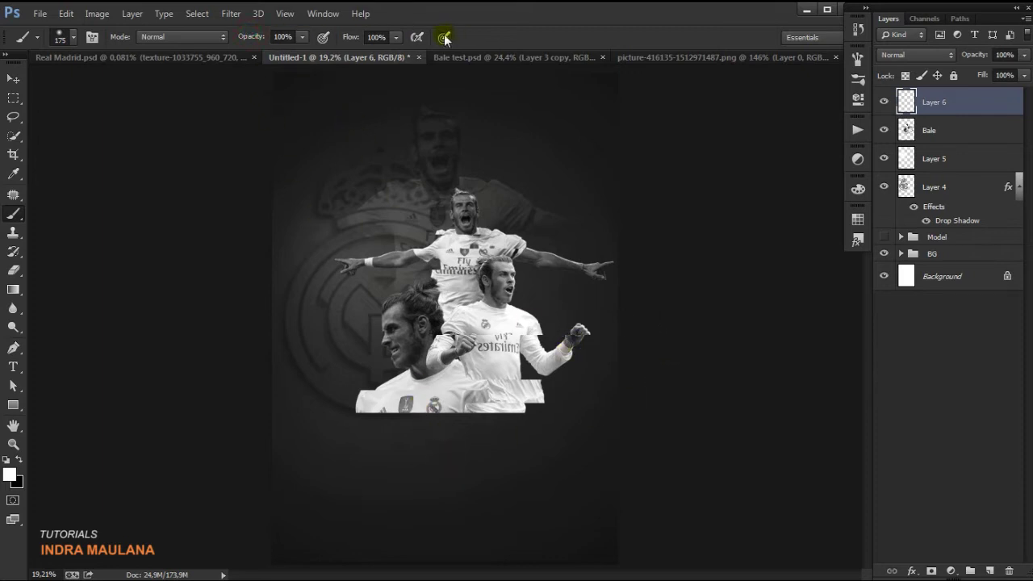
pyautogui.click(446, 466)
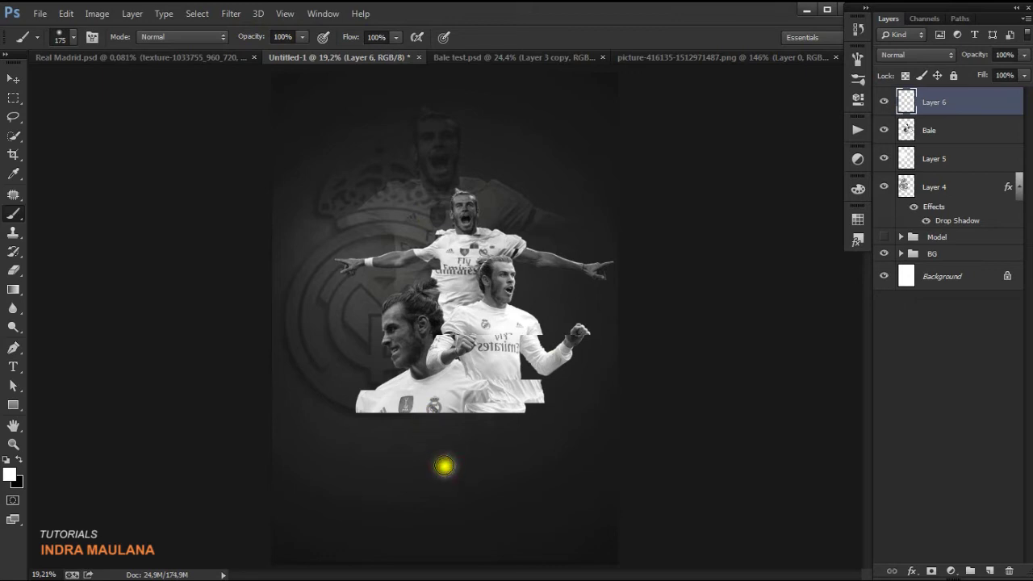
pyautogui.click(13, 81)
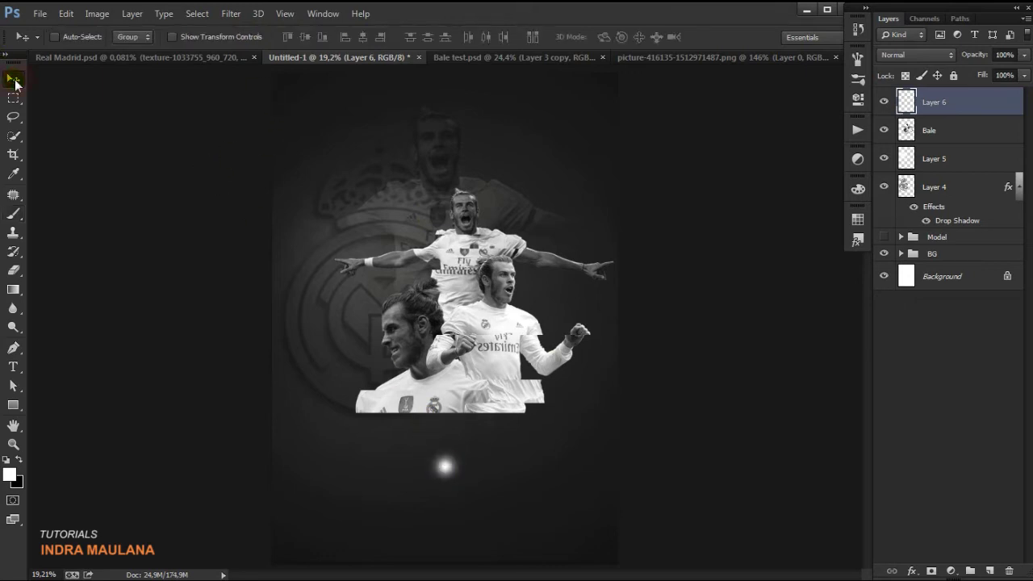
# Step: Add an Outer Glow to Layer 6 in orange #ffac00
pyautogui.click(907, 571)
pyautogui.click(922, 537)
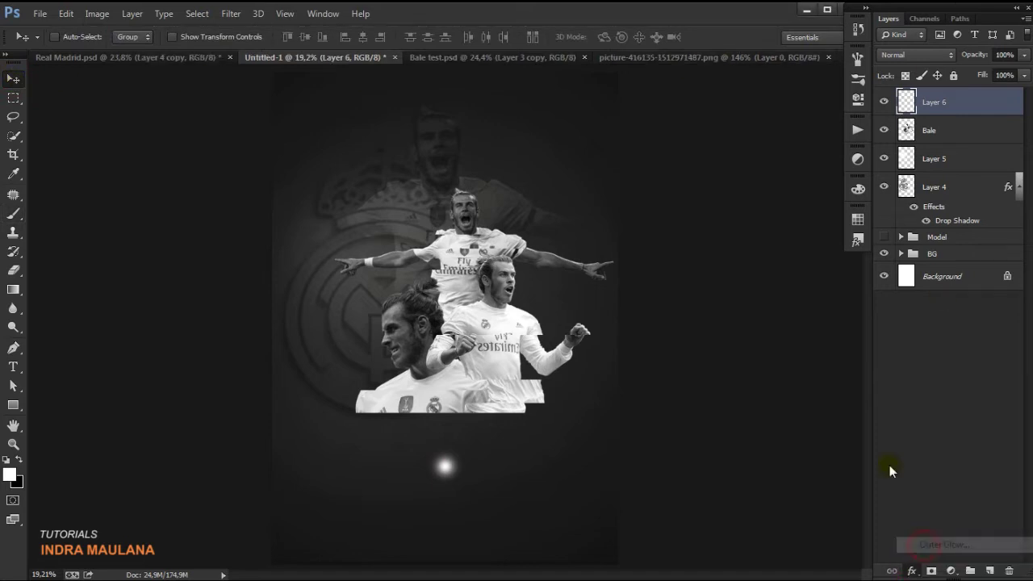
pyautogui.click(650, 160)
pyautogui.doubleClick(910, 321)
pyautogui.write('ffac00')
pyautogui.click(978, 115)
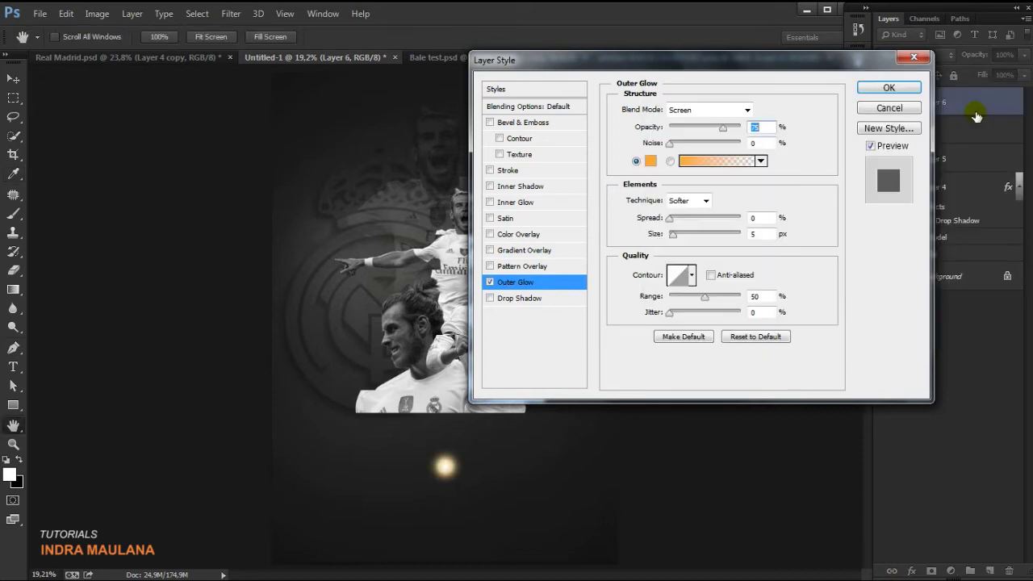
# Step: Raise the outer glow's opacity to 100% and its size to about 136 px
pyautogui.moveTo(724, 129); pyautogui.dragTo(759, 159)
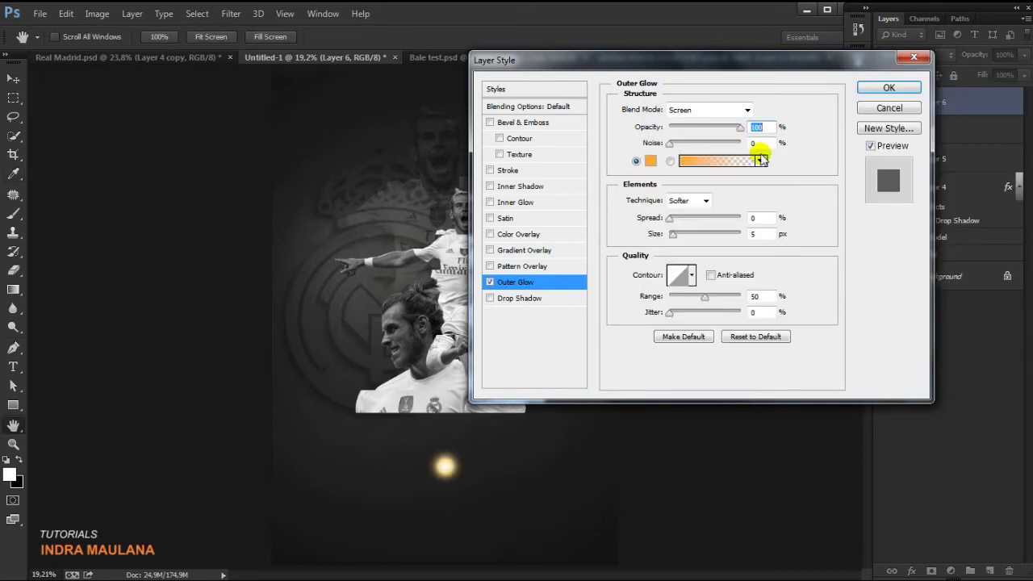
pyautogui.moveTo(672, 234); pyautogui.dragTo(712, 239)
pyautogui.write('122')
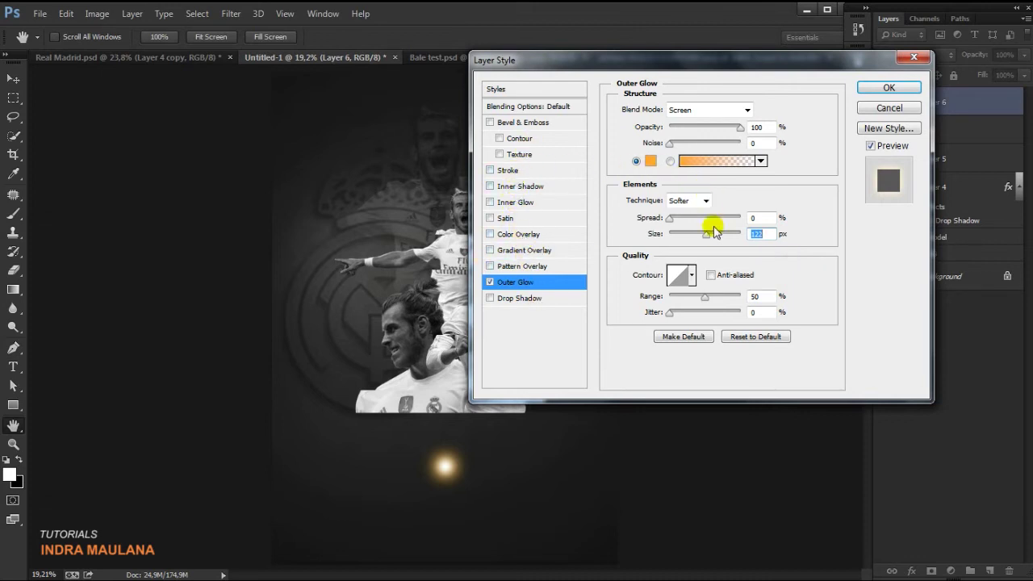
pyautogui.moveTo(706, 234); pyautogui.dragTo(711, 237)
# Step: Add an orange Inner Glow in Color Burn mode at 100% and apply both glows
pyautogui.click(529, 203)
pyautogui.click(650, 160)
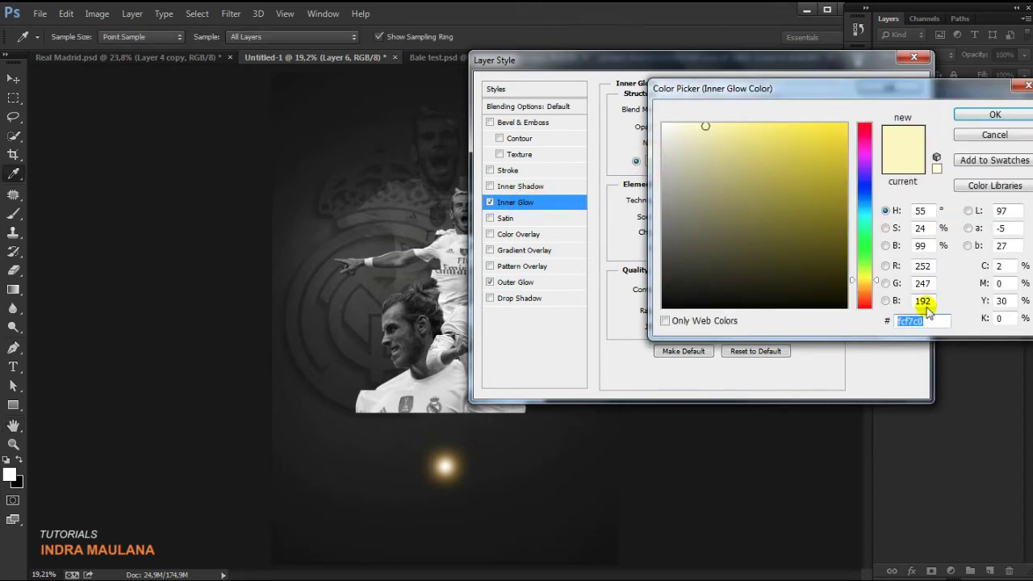
pyautogui.click(995, 114)
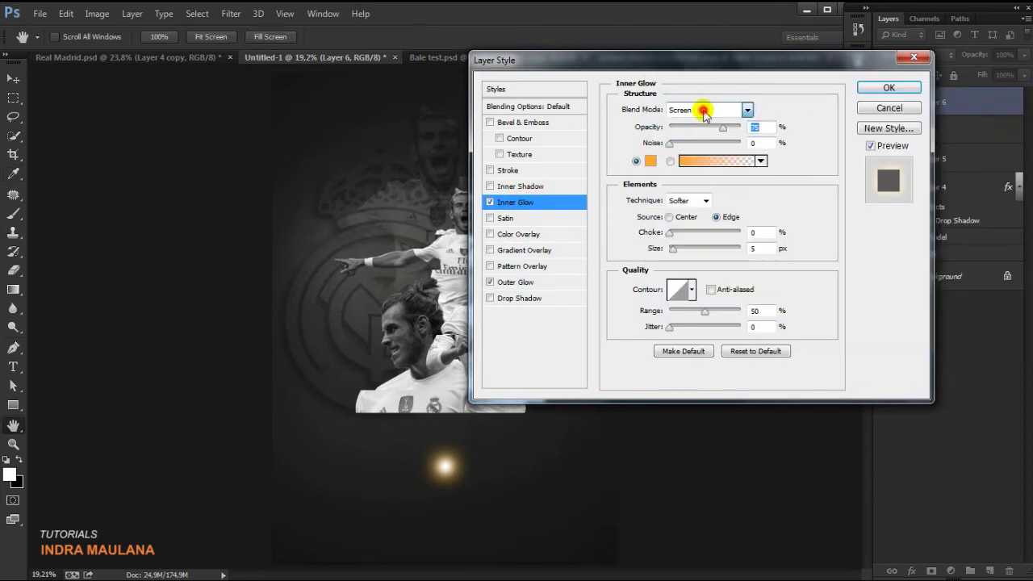
pyautogui.click(742, 109)
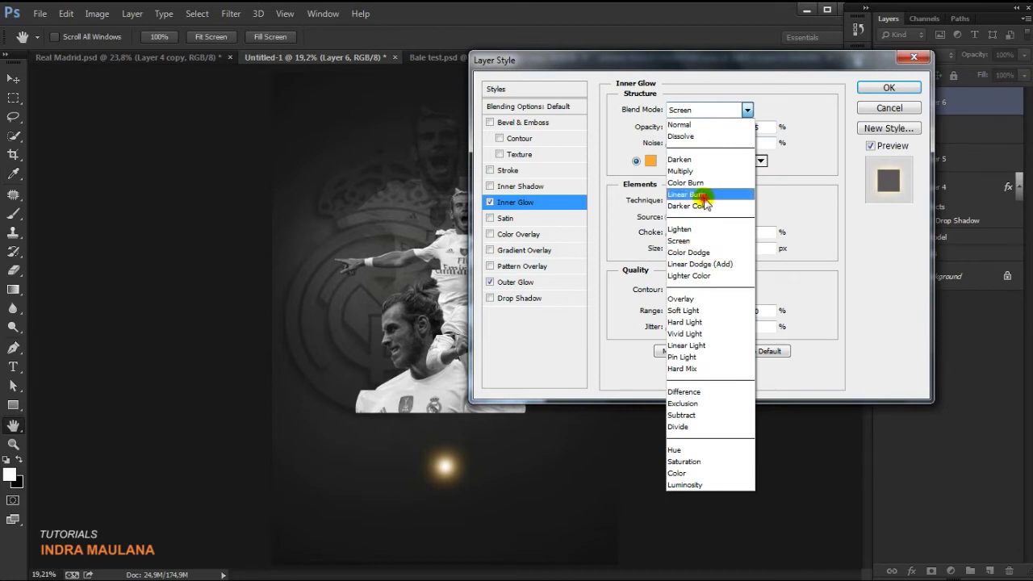
pyautogui.click(717, 194)
pyautogui.click(744, 108)
pyautogui.click(702, 252)
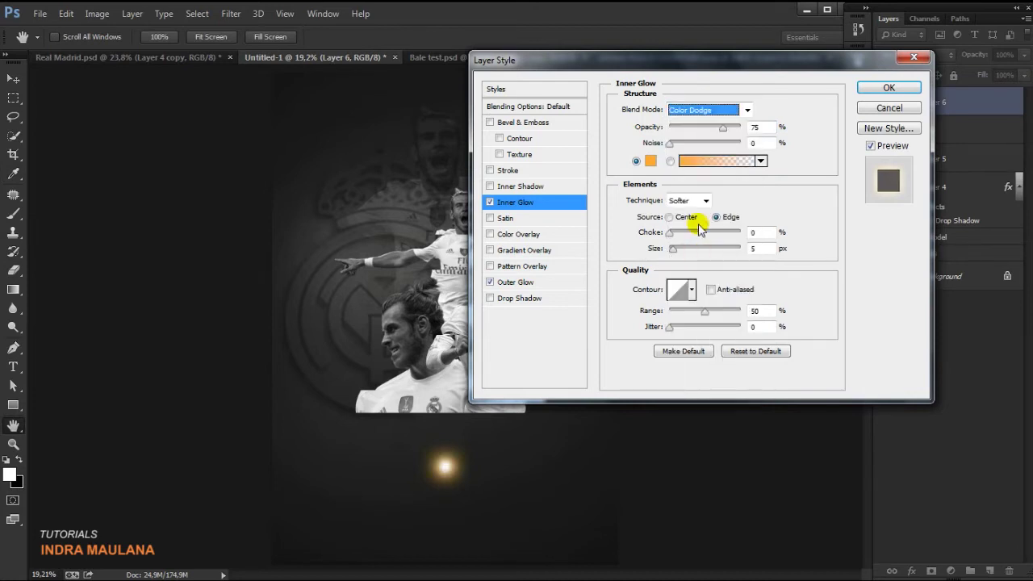
pyautogui.click(704, 110)
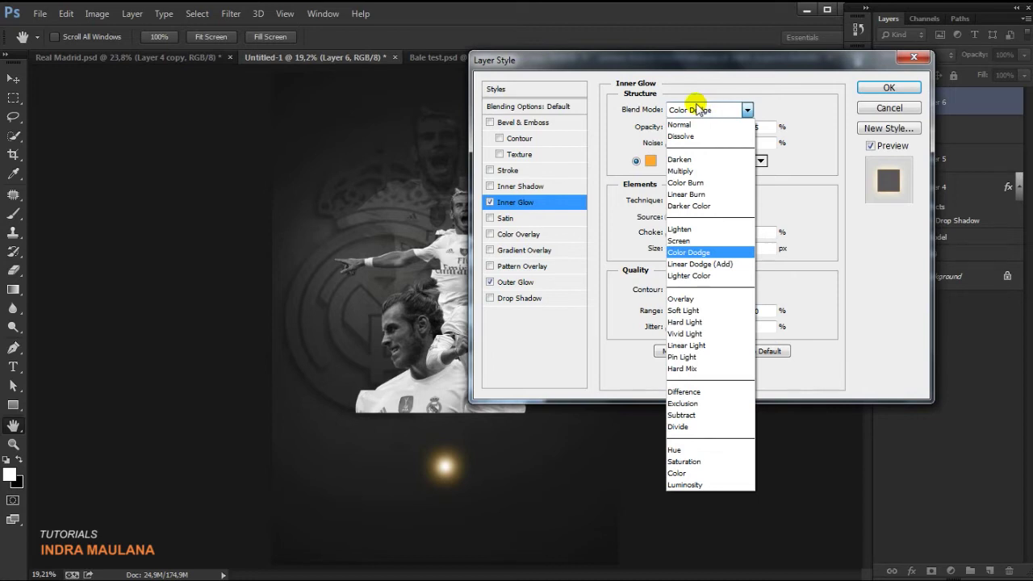
pyautogui.click(686, 182)
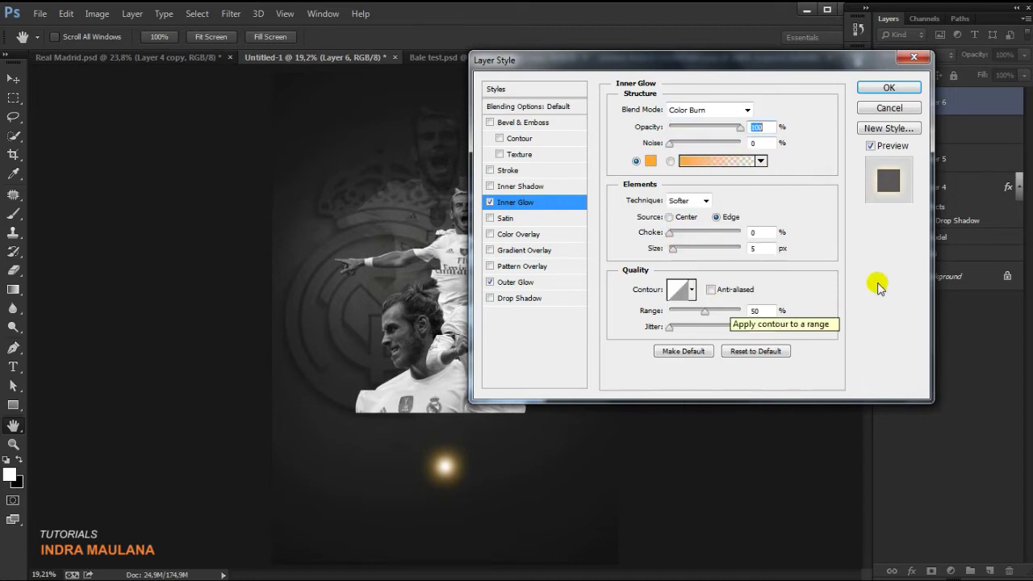
pyautogui.click(879, 88)
pyautogui.scroll(1, 464, 481)
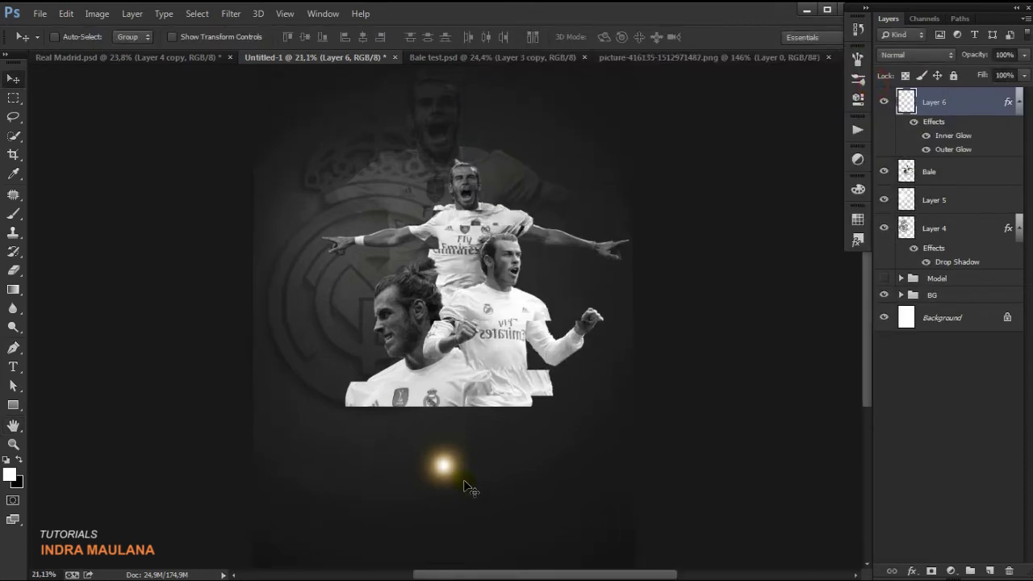
# Step: Duplicate Layer 6 and squash the copy into a thin horizontal streak (about 806% × 17%)
pyautogui.moveTo(978, 105); pyautogui.dragTo(989, 570)
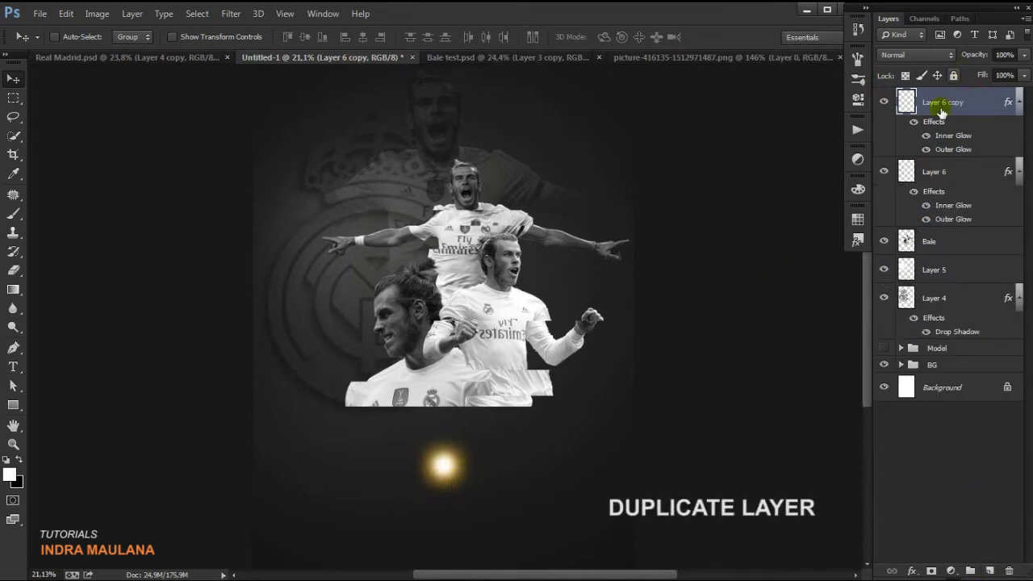
pyautogui.click(1017, 173)
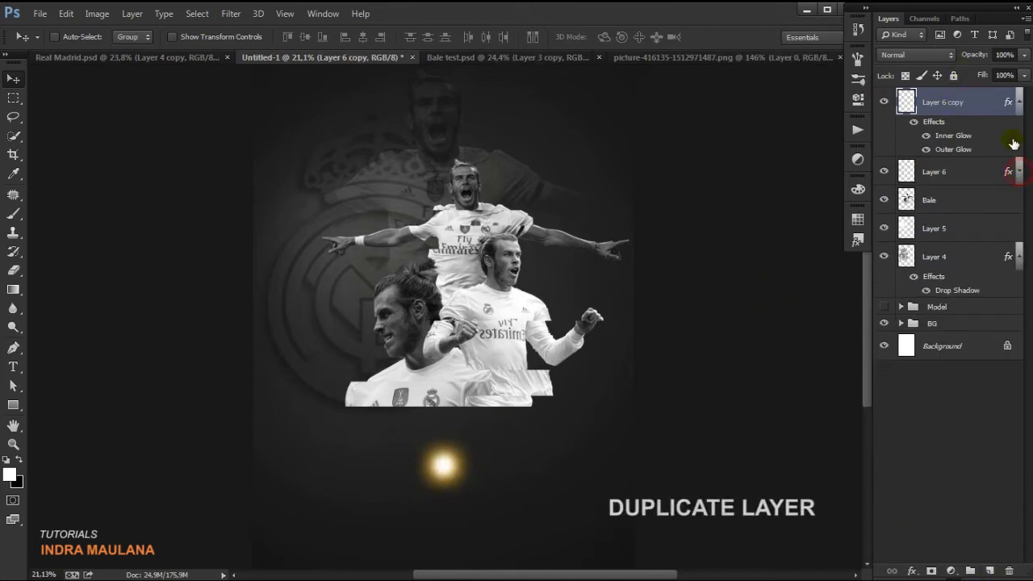
pyautogui.click(1019, 103)
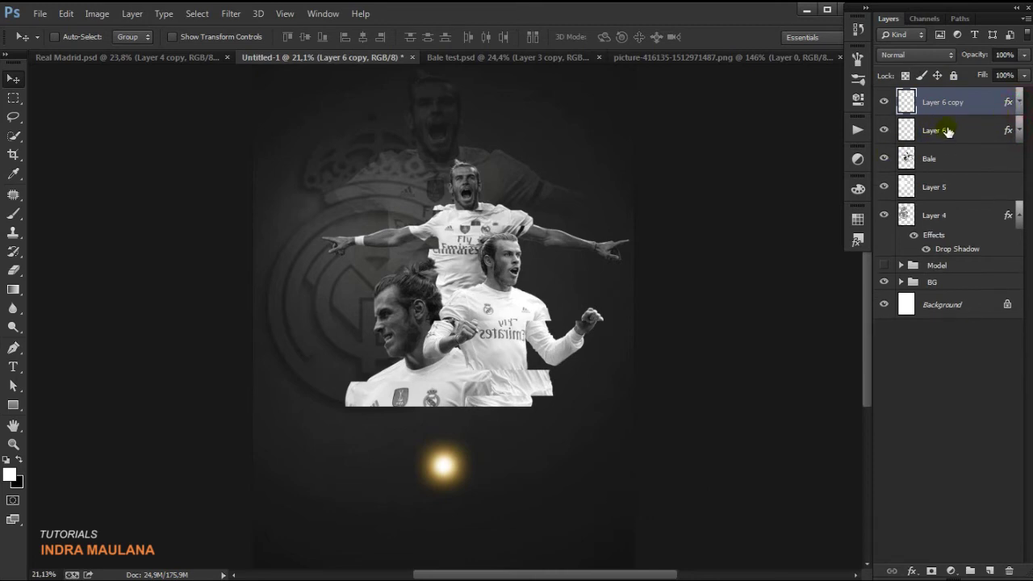
pyautogui.scroll(2, 443, 500)
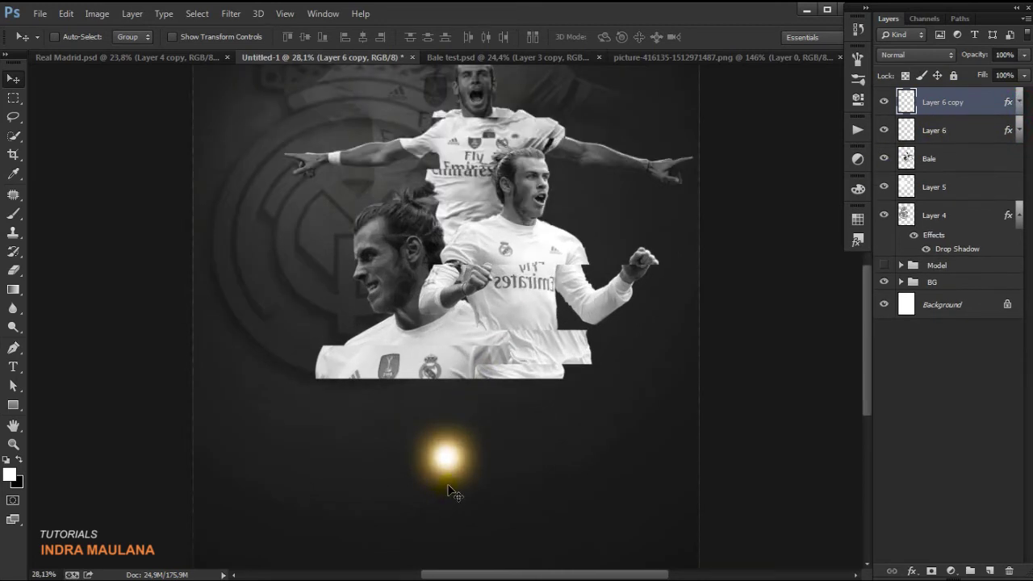
pyautogui.hotkey('ctrl', 't')
pyautogui.scroll(1, 463, 464)
pyautogui.scroll(1, 459, 460)
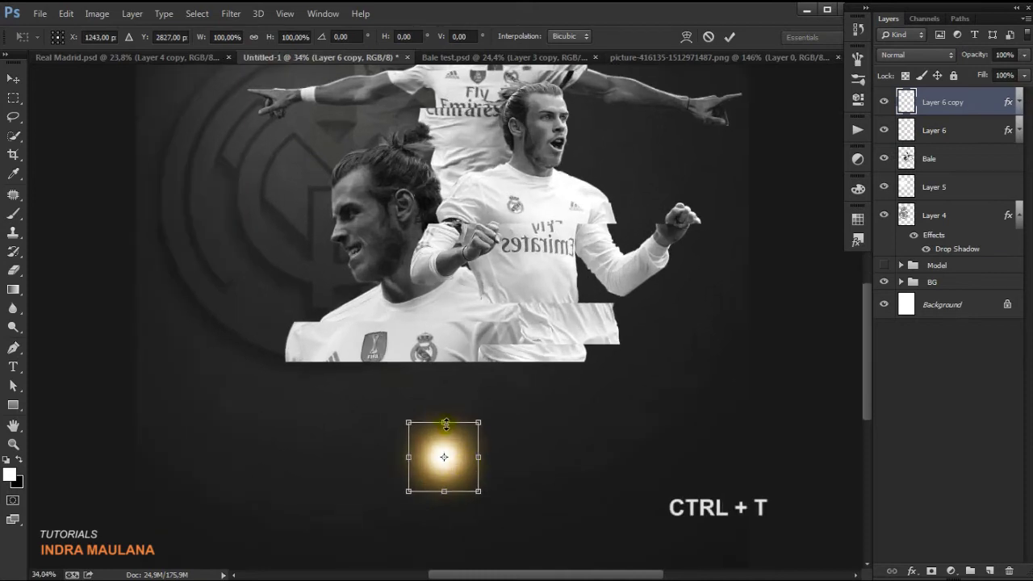
pyautogui.moveTo(444, 424)
pyautogui.mouseDown()
pyautogui.moveTo(463, 459)
pyautogui.moveTo(737, 450)
pyautogui.mouseUp()
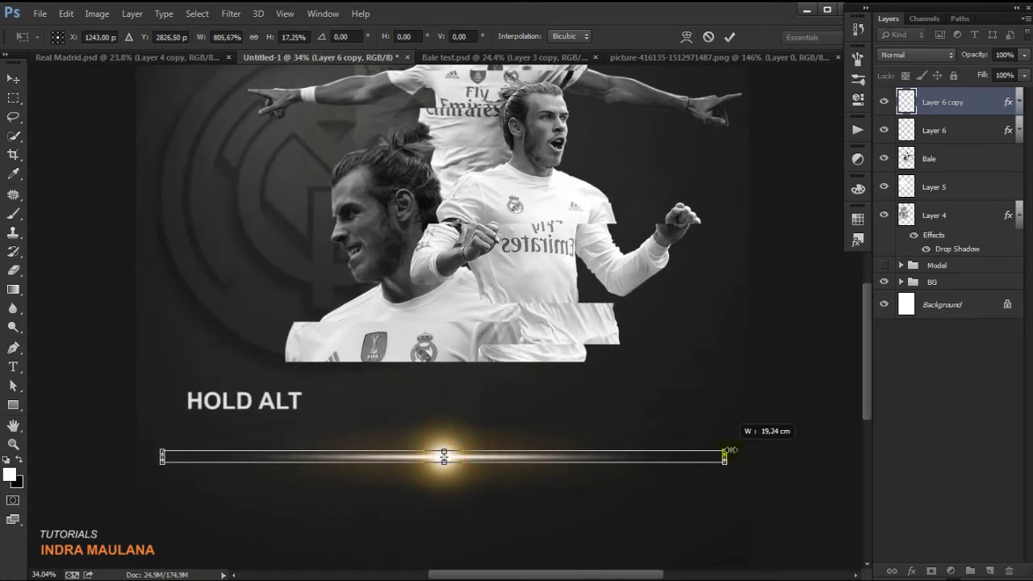
pyautogui.click(729, 37)
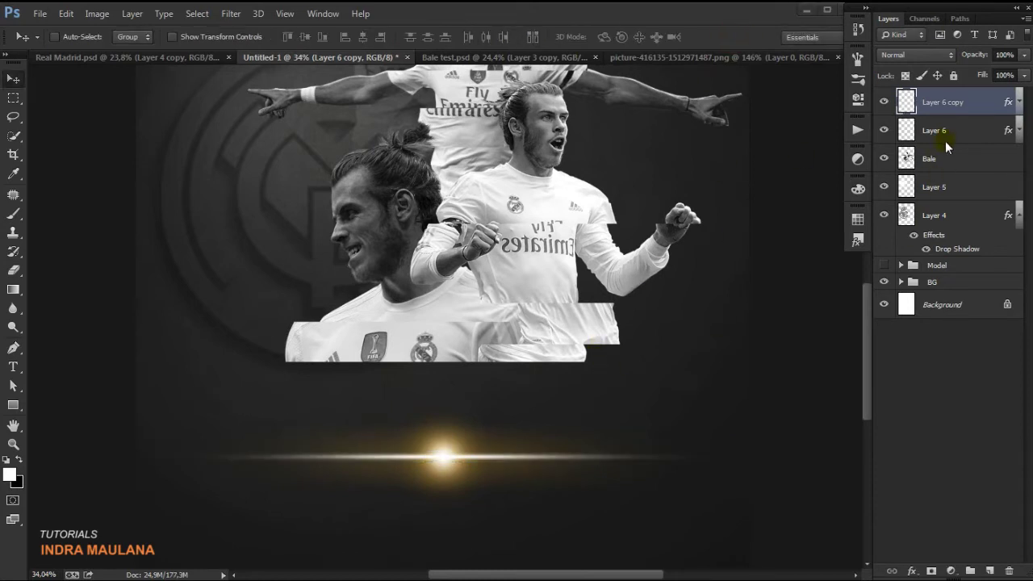
# Step: Toggle Layer 6 and its streak copy on and off to compare them
pyautogui.click(908, 130)
pyautogui.click(884, 130)
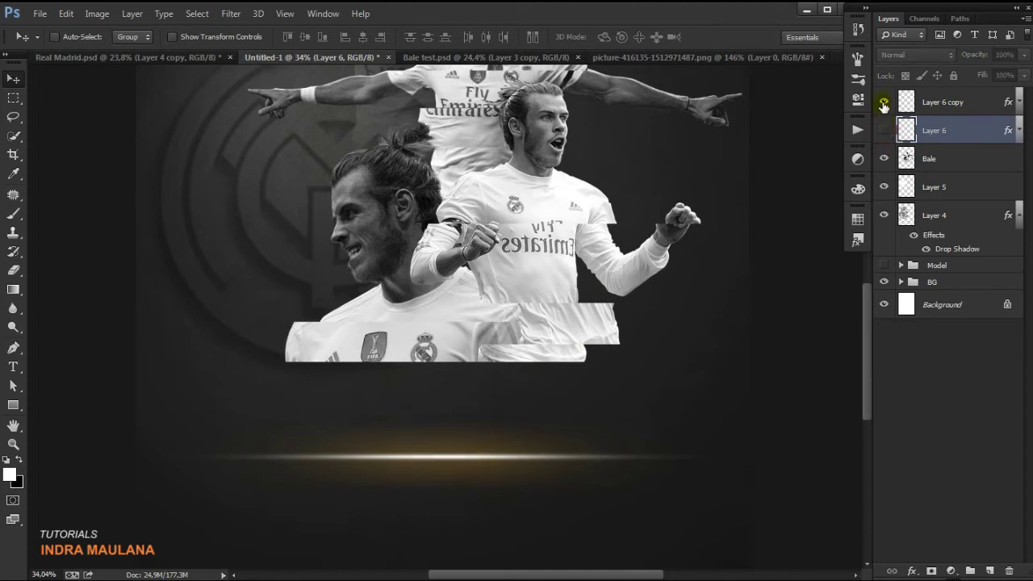
pyautogui.click(883, 102)
pyautogui.click(885, 130)
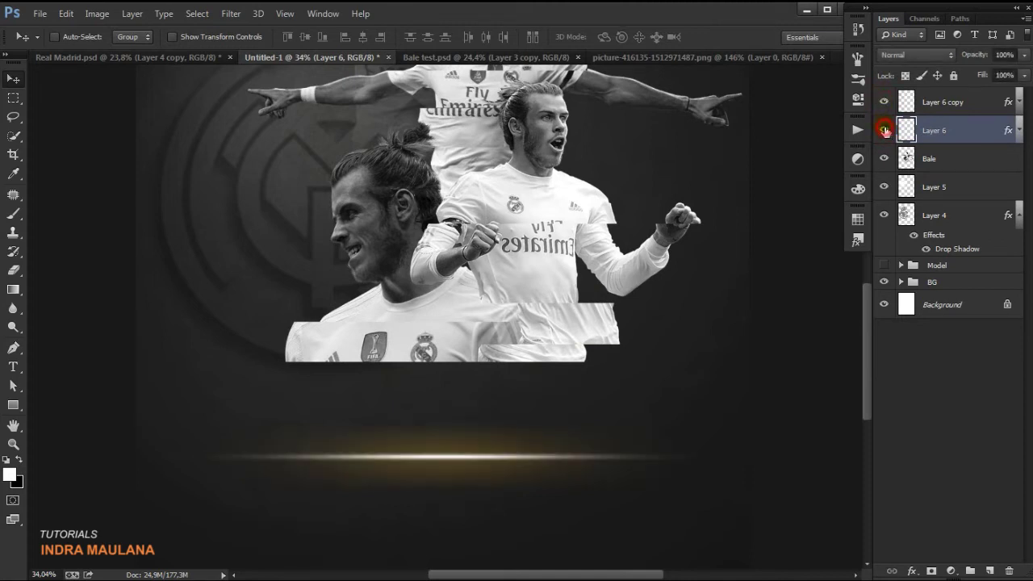
# Step: Move Layer 6 above its copy, thin the streak further and reduce its outer glow size
pyautogui.moveTo(966, 131); pyautogui.dragTo(966, 95)
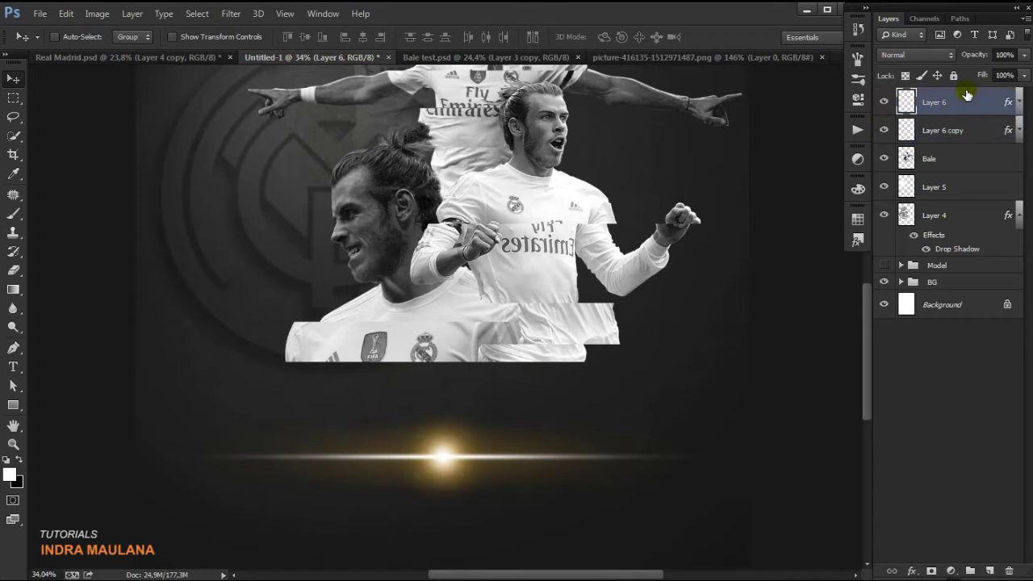
pyautogui.scroll(3, 463, 472)
pyautogui.hotkey('ctrl', 't')
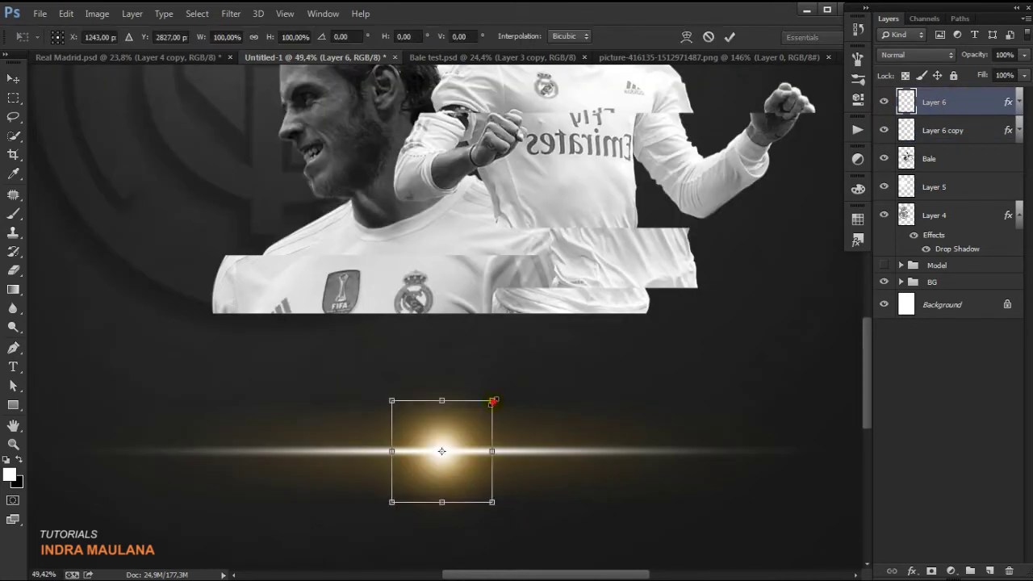
pyautogui.scroll(2, 452, 452)
pyautogui.moveTo(392, 431); pyautogui.dragTo(393, 441)
pyautogui.press('Return')
pyautogui.hotkey('ctrl', '0')
pyautogui.click(1018, 130)
pyautogui.doubleClick(953, 177)
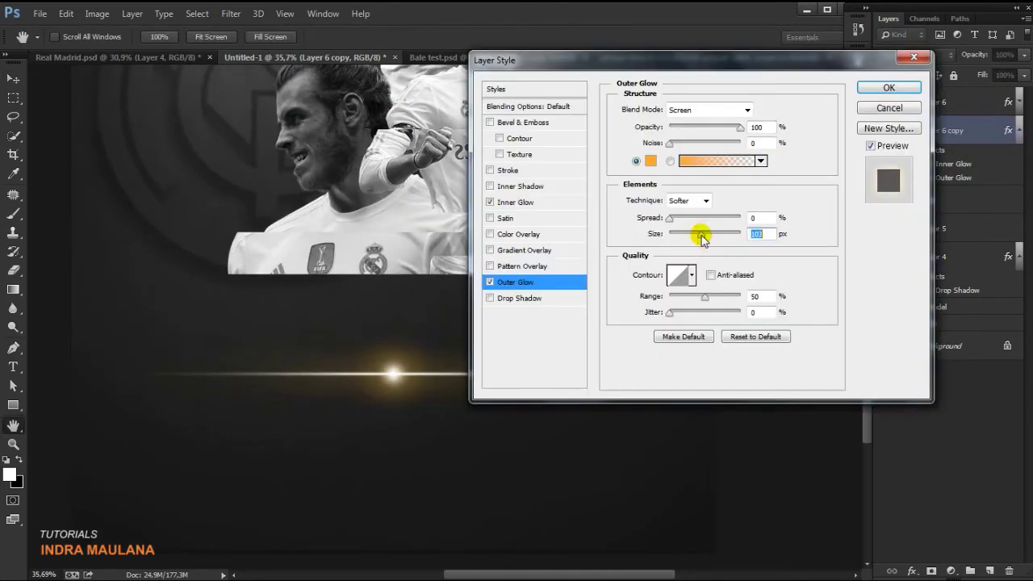
pyautogui.click(876, 88)
# Step: Group both glow layers as 'Light' and drag the group into Bale.psd
pyautogui.keyDown('shift'); pyautogui.click(944, 103); pyautogui.keyUp('shift')
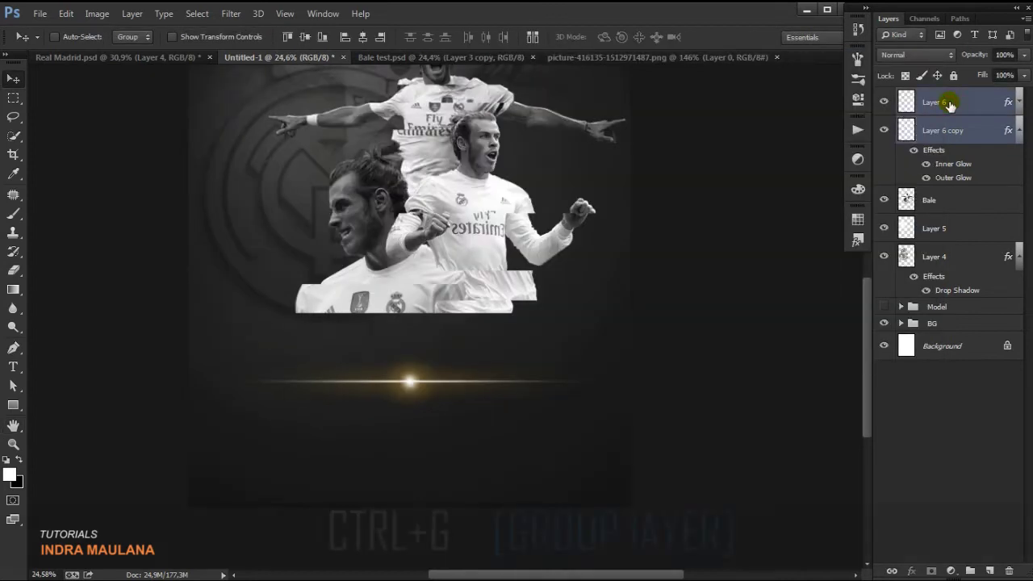
pyautogui.hotkey('ctrl', 'g')
pyautogui.doubleClick(939, 97)
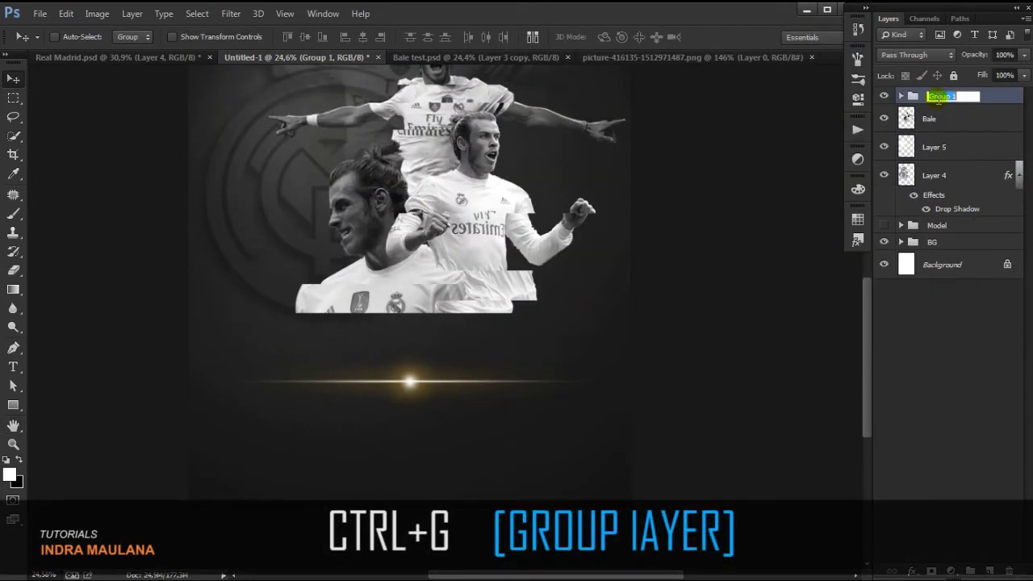
pyautogui.write('Light')
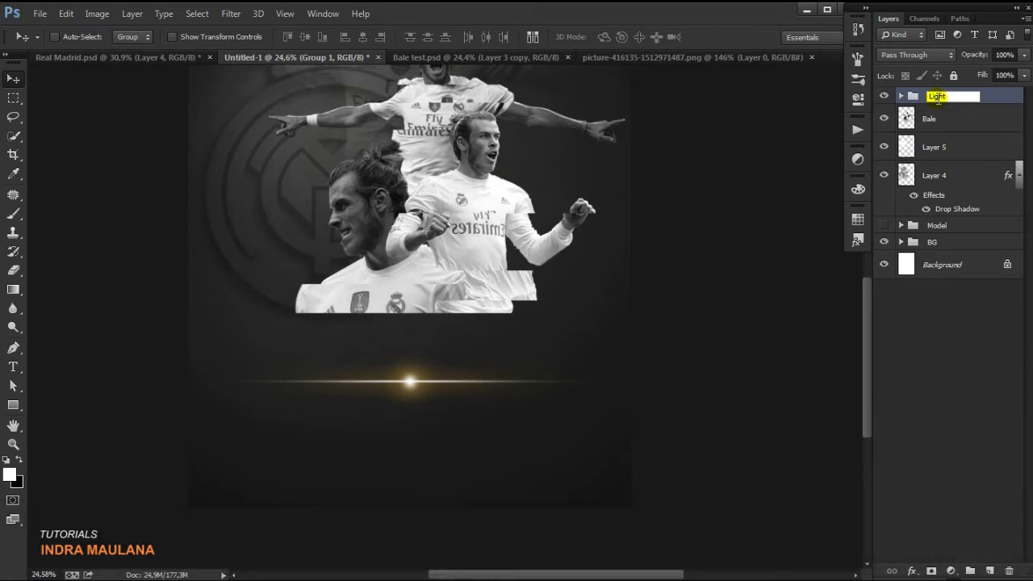
pyautogui.press('Return')
pyautogui.moveTo(877, 145); pyautogui.dragTo(448, 376)
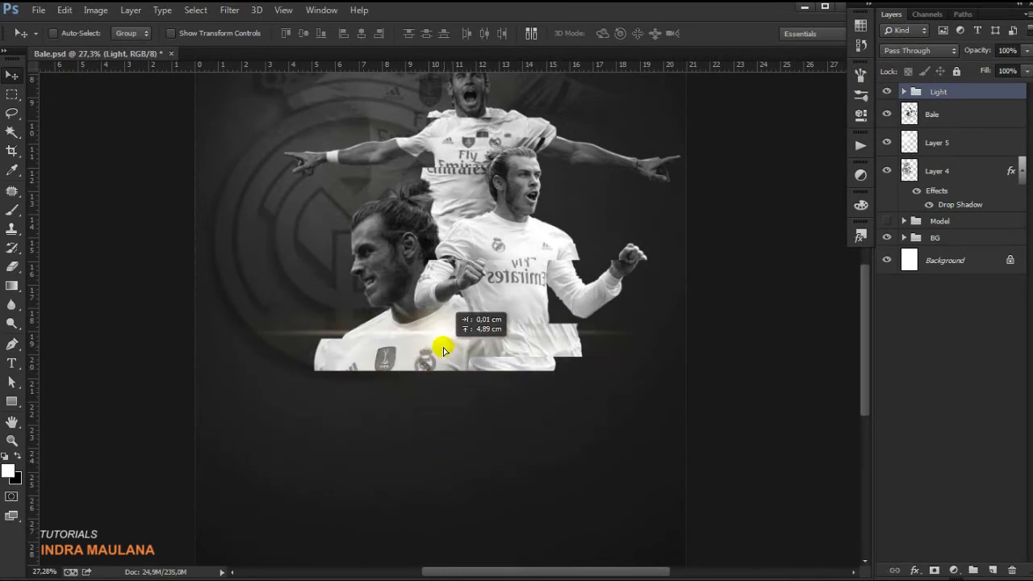
# Step: Widen the streak and move the Light group up to the cut-outs' bottom edge
pyautogui.moveTo(448, 376); pyautogui.dragTo(457, 431)
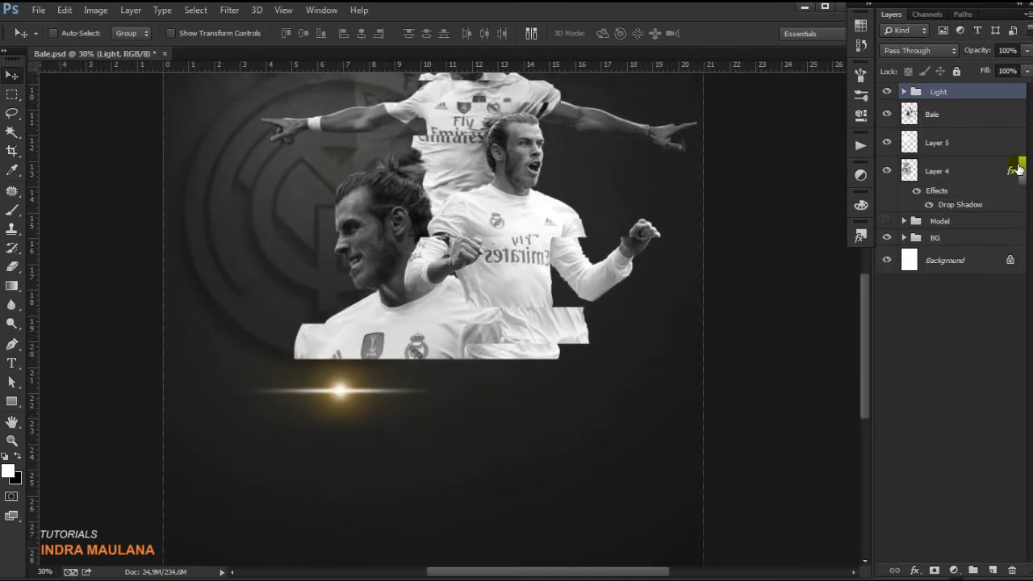
pyautogui.click(931, 114)
pyautogui.click(903, 92)
pyautogui.click(948, 114)
pyautogui.click(968, 142)
pyautogui.hotkey('ctrl', 't')
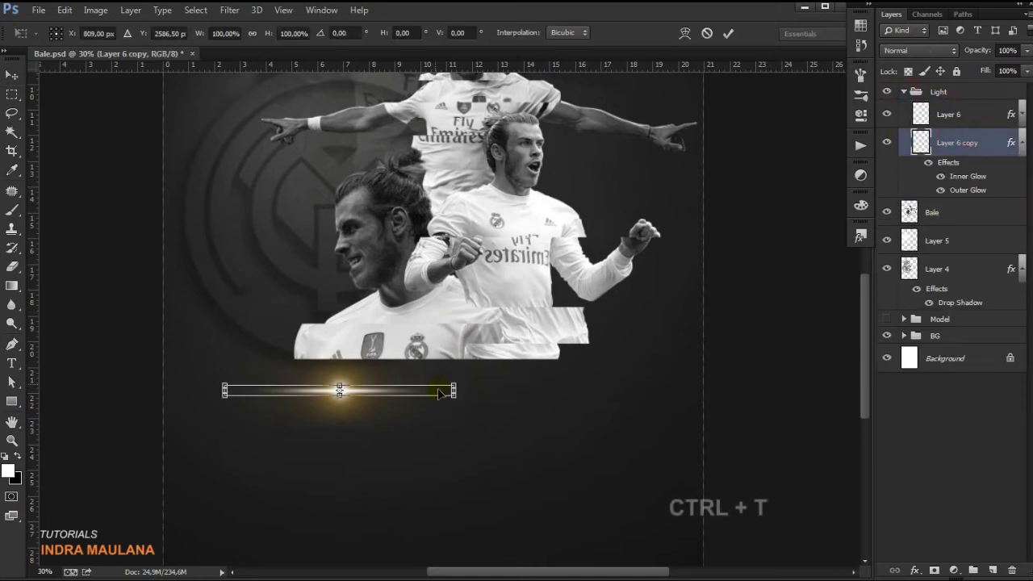
pyautogui.moveTo(454, 389); pyautogui.dragTo(532, 389)
pyautogui.press('Return')
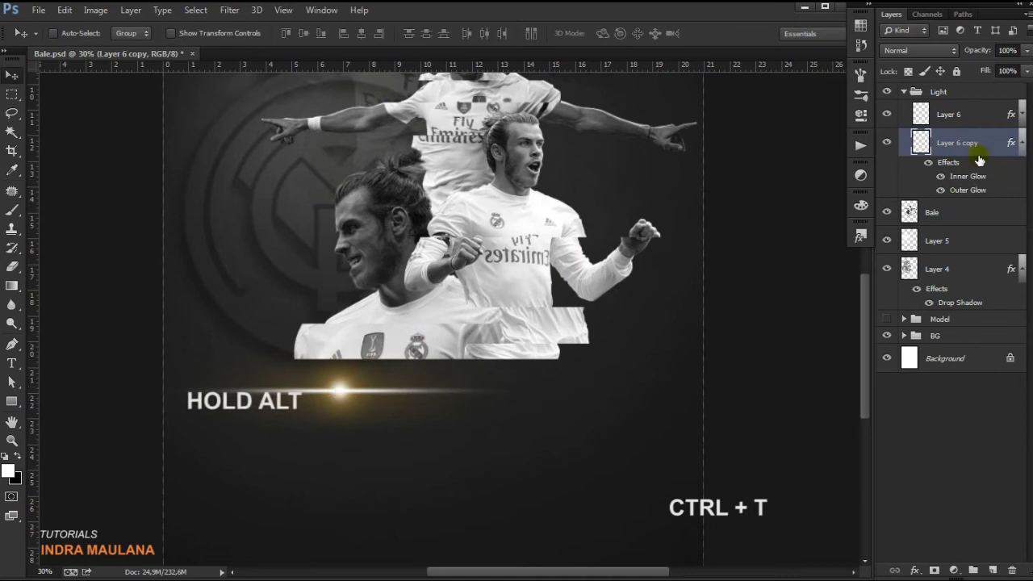
pyautogui.click(904, 92)
pyautogui.moveTo(359, 398); pyautogui.dragTo(367, 370)
pyautogui.hotkey('ctrl', '+')
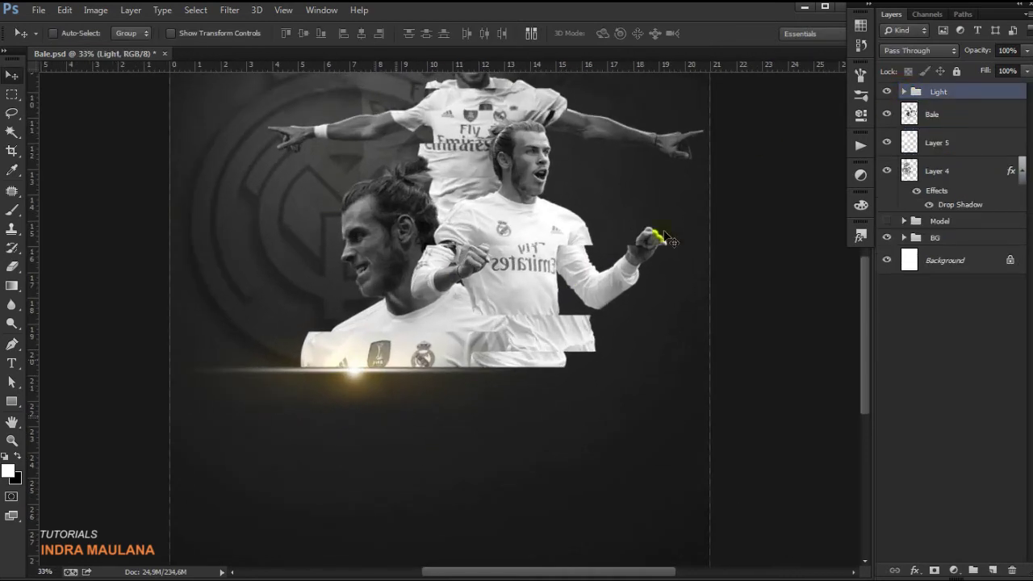
# Step: Squash the flare line to about 51% height, nudge it left, and collapse the Light group
pyautogui.click(904, 92)
pyautogui.click(944, 142)
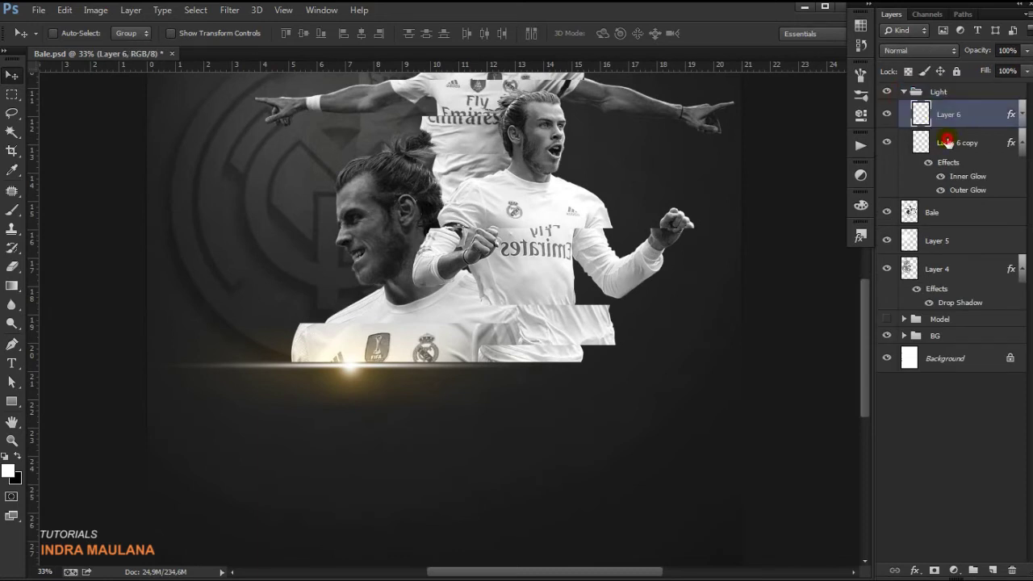
pyautogui.scroll(3, 346, 415)
pyautogui.hotkey('ctrl', 't')
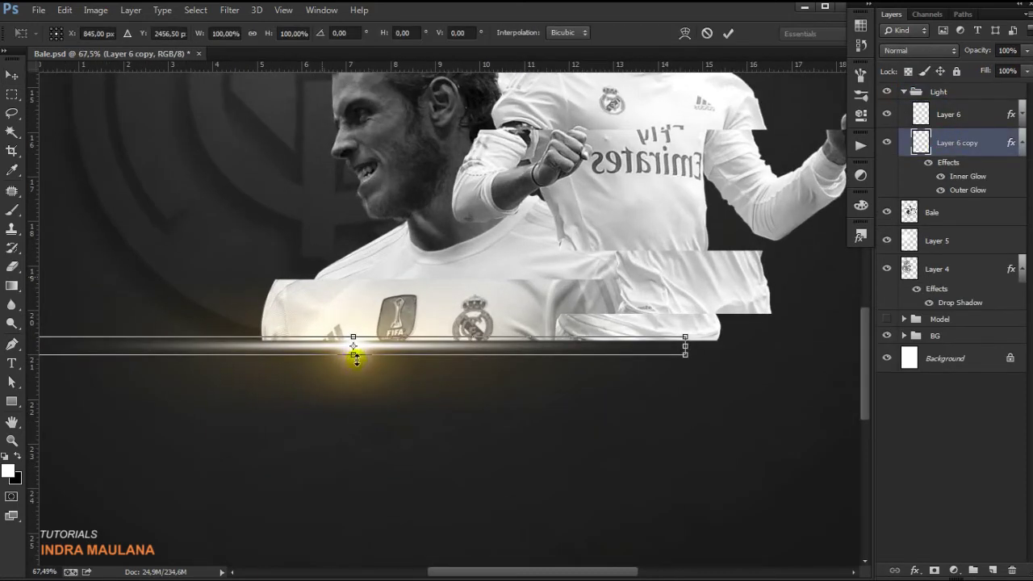
pyautogui.scroll(3, 355, 358)
pyautogui.moveTo(359, 349)
pyautogui.keyDown('alt'); pyautogui.mouseDown()
pyautogui.moveTo(357, 334)
pyautogui.moveTo(407, 338)
pyautogui.moveTo(408, 348)
pyautogui.mouseUp(); pyautogui.keyUp('alt')
pyautogui.press('Return')
pyautogui.scroll(-5, 438, 474)
pyautogui.scroll(-2, 438, 474)
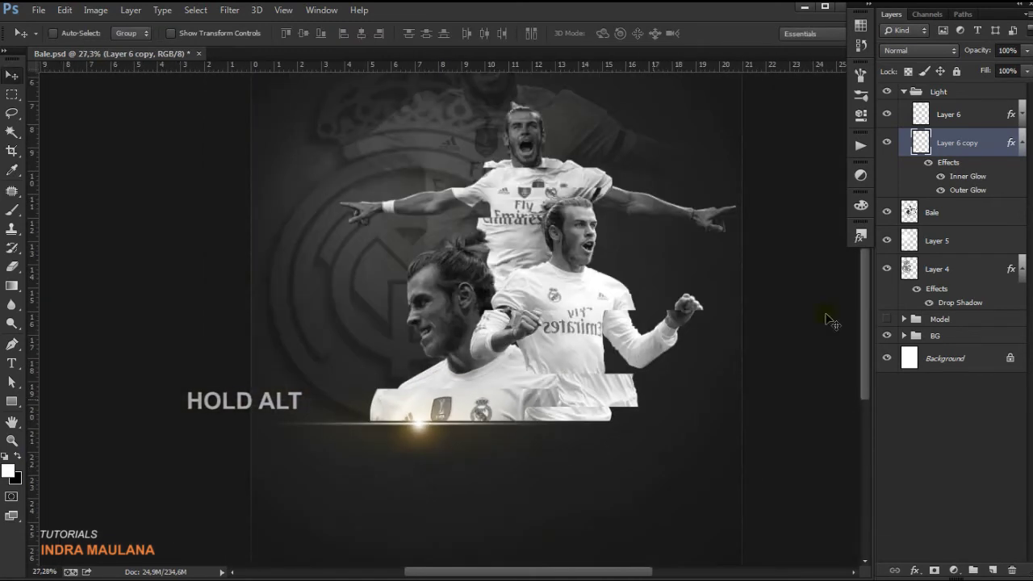
pyautogui.click(938, 91)
pyautogui.click(461, 421)
pyautogui.moveTo(464, 425)
pyautogui.mouseDown()
pyautogui.moveTo(436, 419)
pyautogui.moveTo(565, 420)
pyautogui.mouseUp()
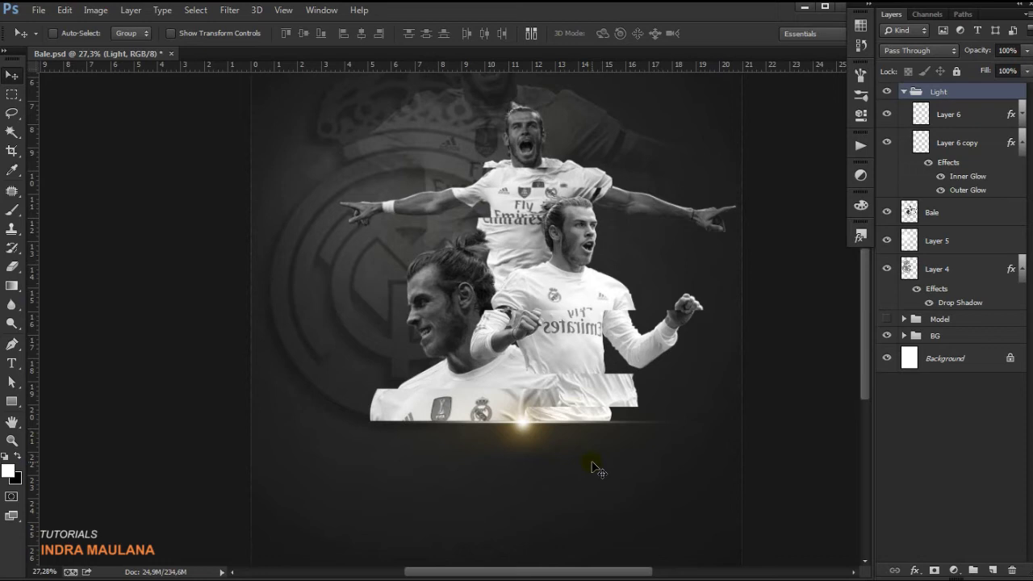
pyautogui.click(903, 91)
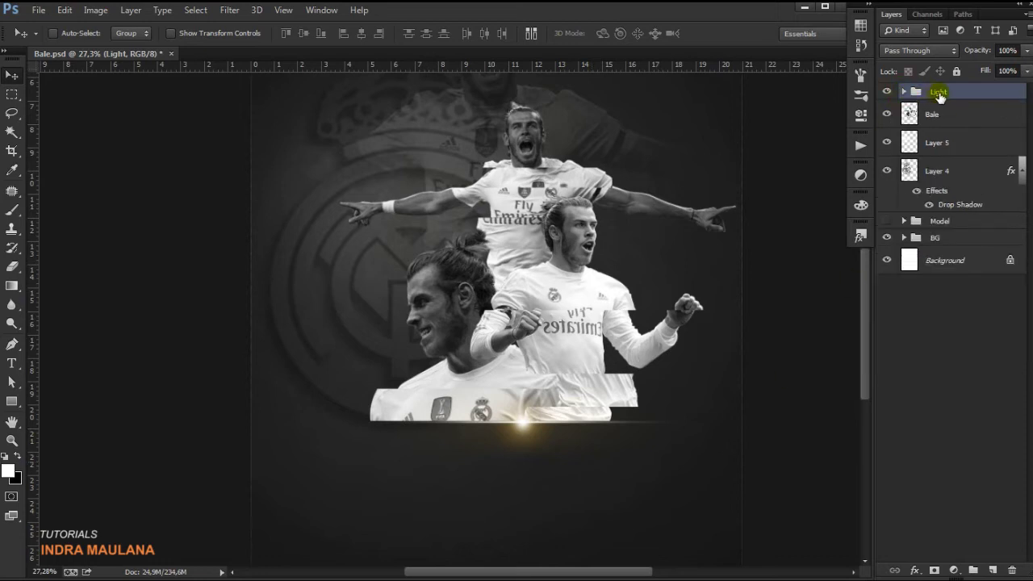
# Step: Duplicate the Light group twice and move the new streak up across the top figure's arms
pyautogui.moveTo(938, 95); pyautogui.dragTo(993, 571)
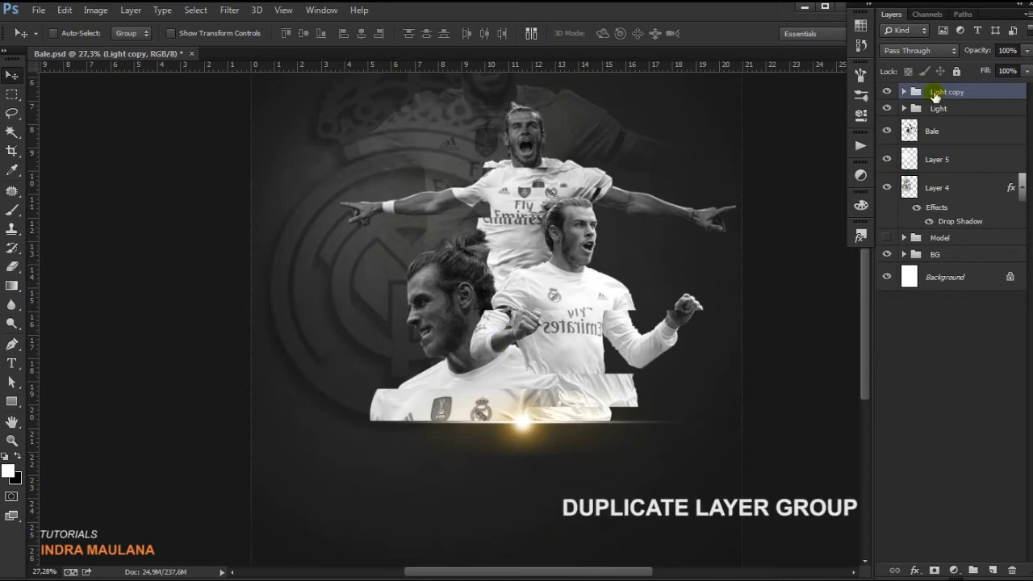
pyautogui.moveTo(944, 95); pyautogui.dragTo(992, 570)
pyautogui.moveTo(533, 421); pyautogui.dragTo(508, 204)
pyautogui.scroll(2, 538, 335)
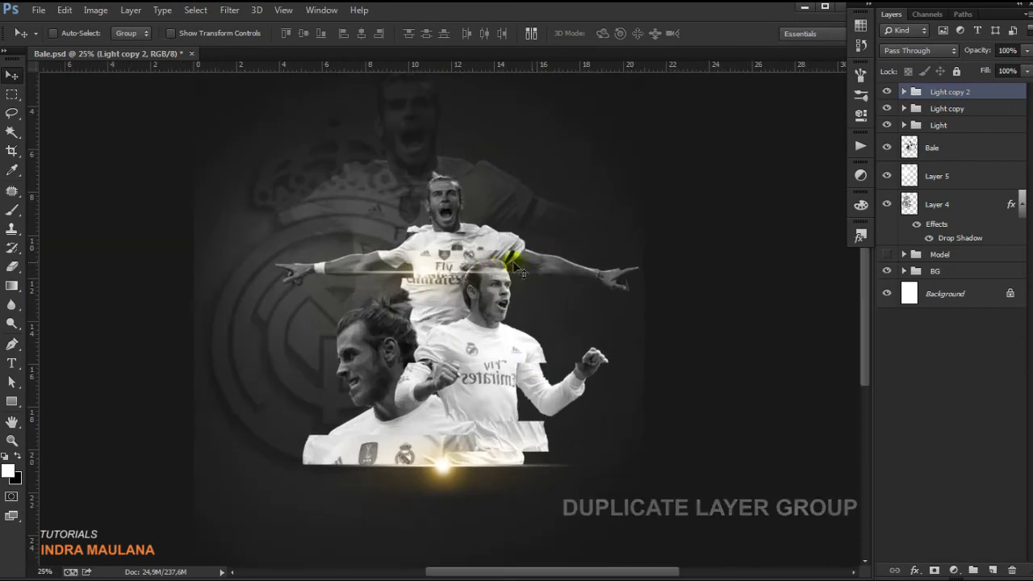
pyautogui.click(933, 94)
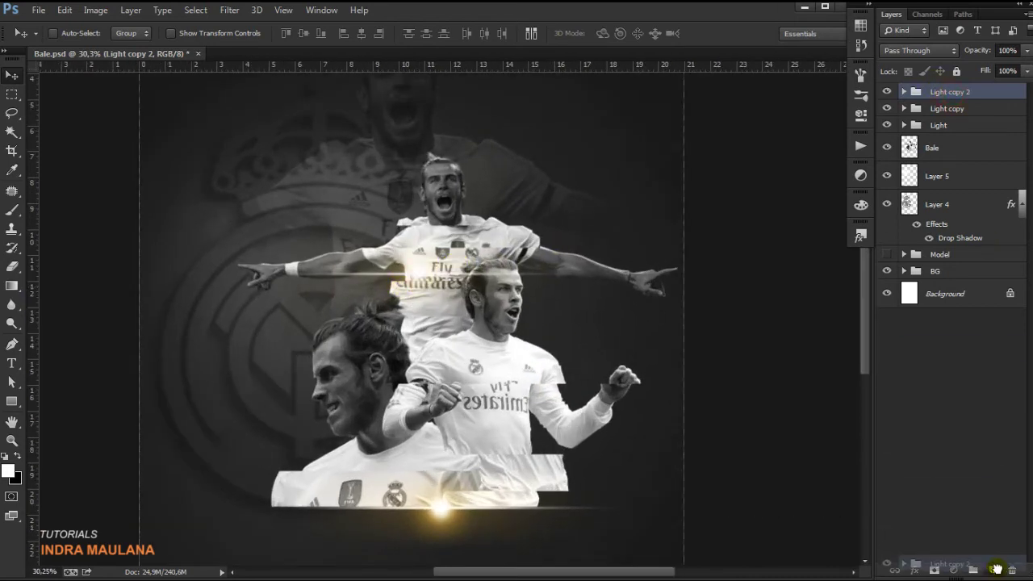
# Step: Make further Light copies and move their streaks down across the lower figure
pyautogui.moveTo(952, 95); pyautogui.dragTo(992, 570)
pyautogui.scroll(-2, 637, 395)
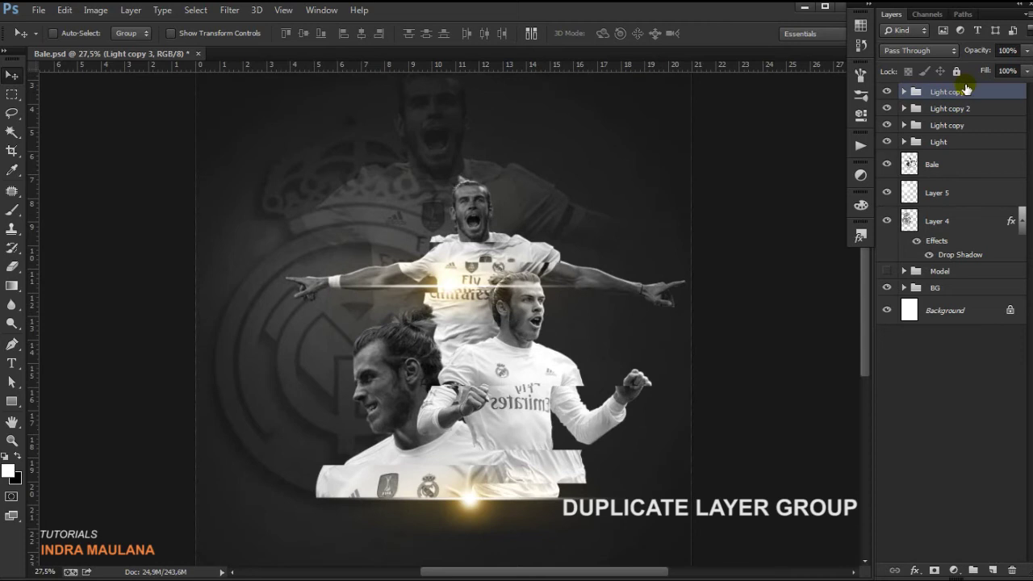
pyautogui.moveTo(966, 95); pyautogui.dragTo(992, 571)
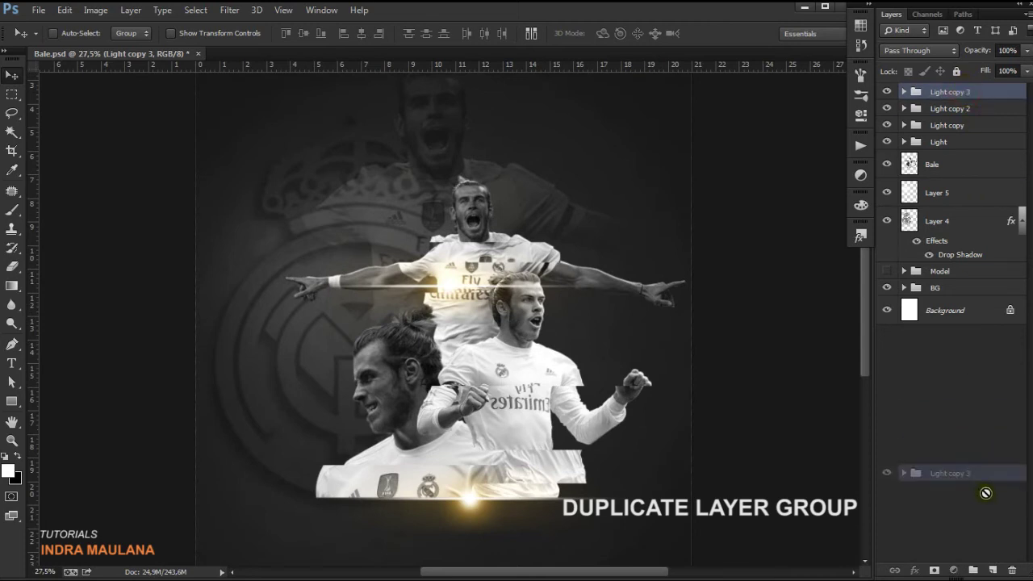
pyautogui.moveTo(485, 295)
pyautogui.mouseDown()
pyautogui.moveTo(517, 377)
pyautogui.moveTo(473, 380)
pyautogui.mouseUp()
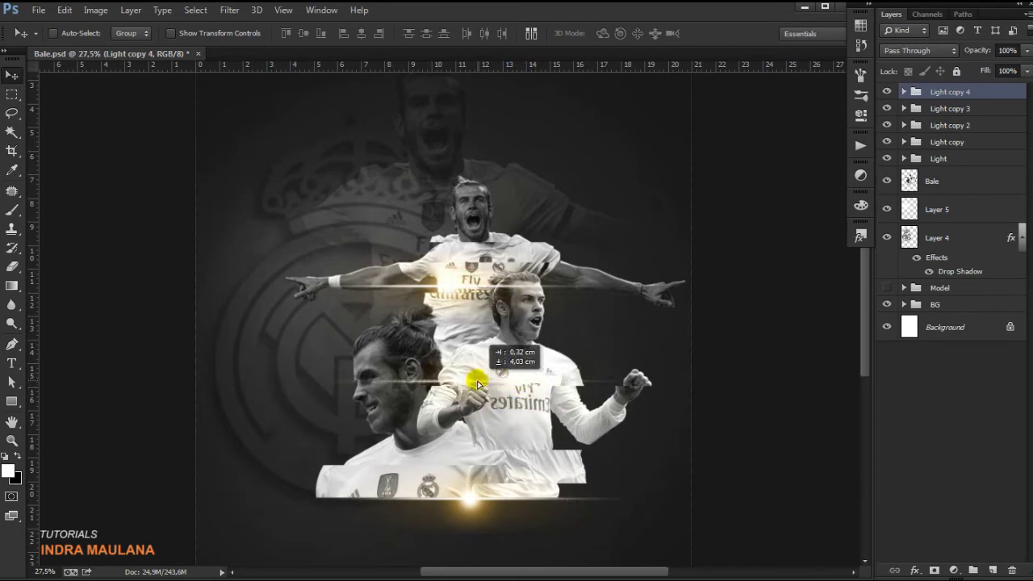
pyautogui.moveTo(976, 95); pyautogui.dragTo(992, 571)
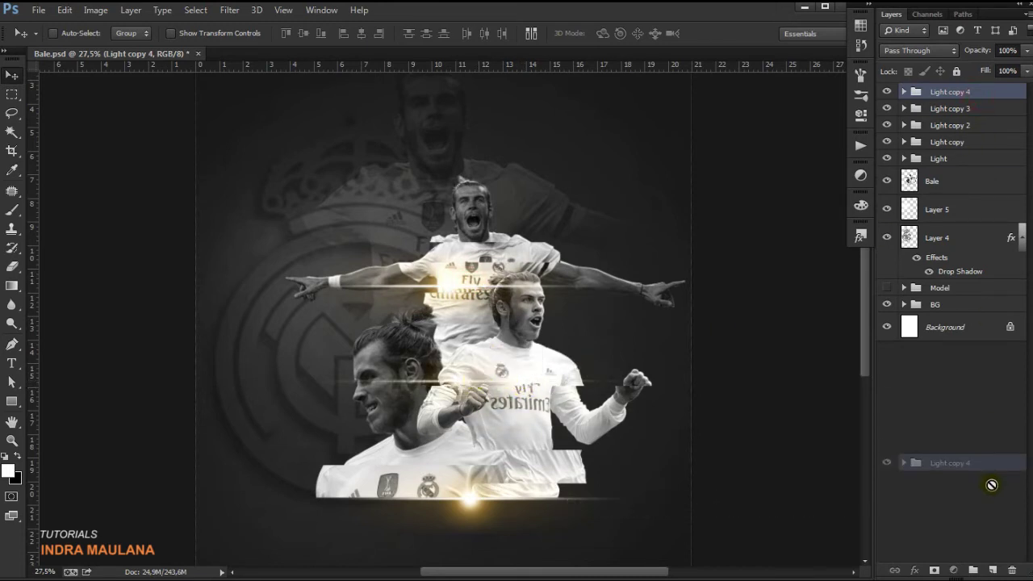
pyautogui.moveTo(465, 386); pyautogui.dragTo(553, 443)
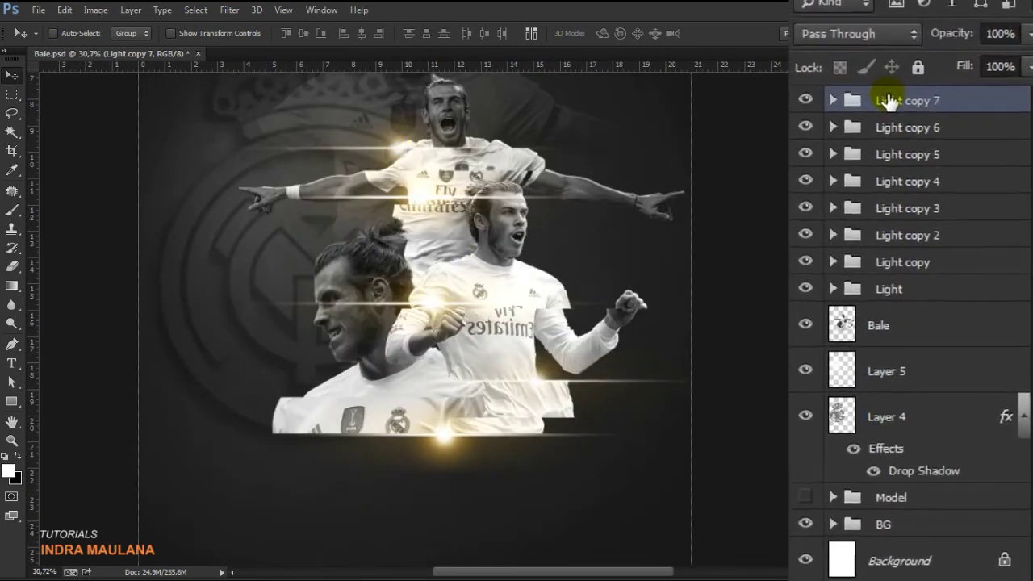
# Step: Move Light copy 7 beneath the Bale layer and set its streak at the lower figure's neck
pyautogui.moveTo(887, 100); pyautogui.dragTo(888, 347)
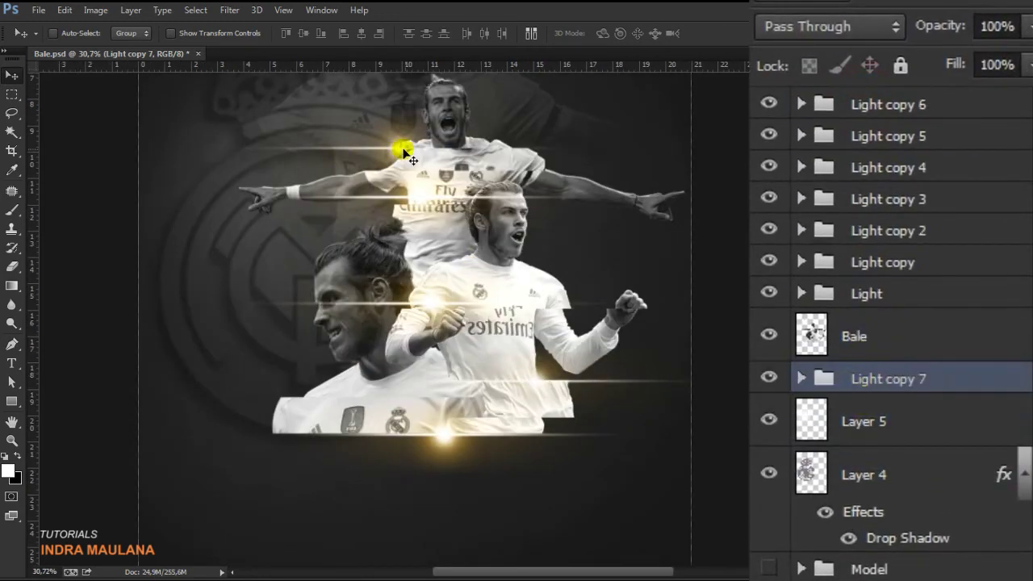
pyautogui.moveTo(396, 151); pyautogui.dragTo(349, 364)
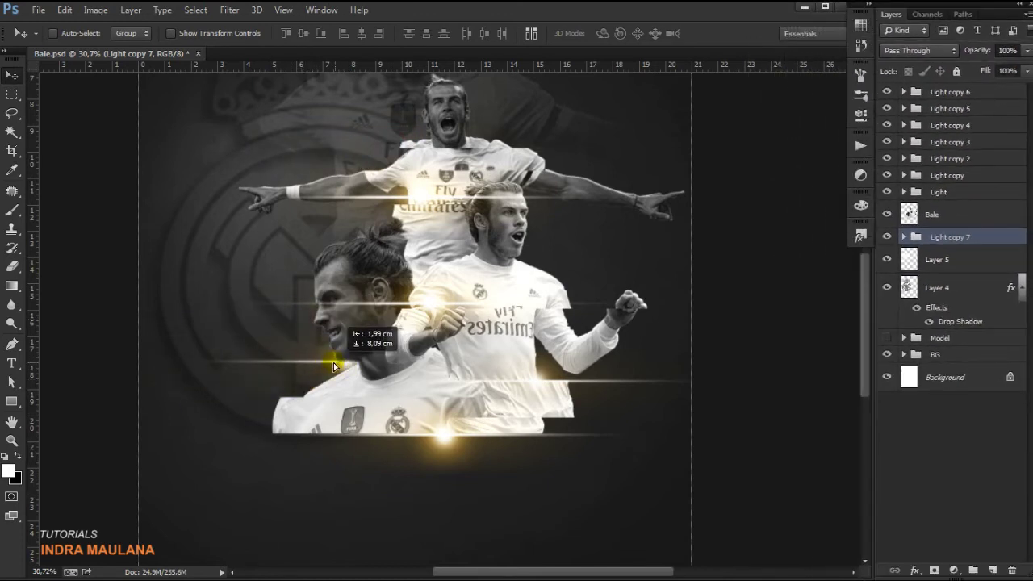
pyautogui.moveTo(348, 365); pyautogui.dragTo(347, 347)
pyautogui.click(887, 213)
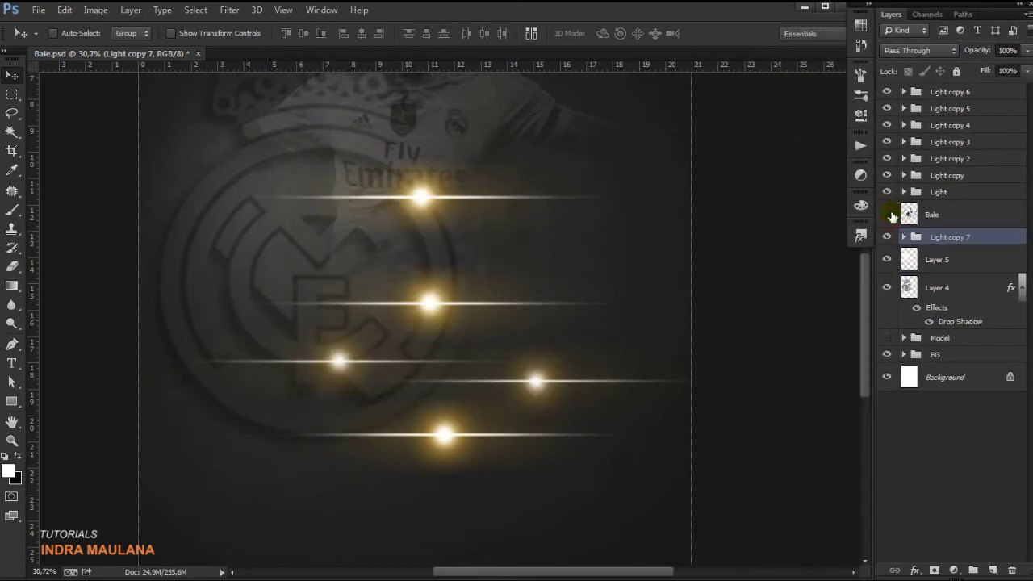
# Step: Duplicate Light copy 7, move the streak to the bottom left, and narrow it
pyautogui.moveTo(339, 371); pyautogui.dragTo(342, 367)
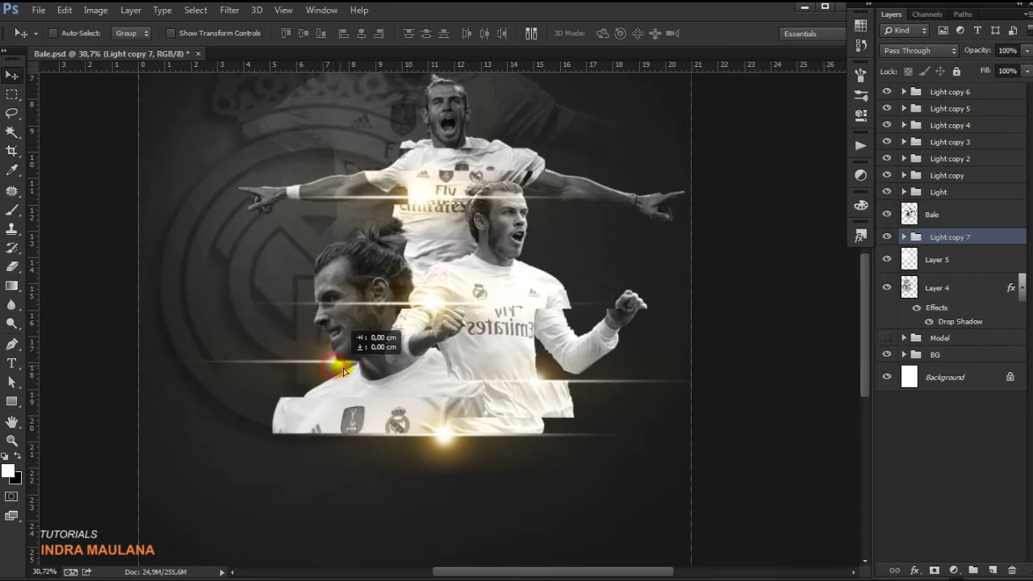
pyautogui.moveTo(940, 237); pyautogui.dragTo(992, 569)
pyautogui.moveTo(333, 355)
pyautogui.mouseDown()
pyautogui.moveTo(530, 232)
pyautogui.moveTo(514, 237)
pyautogui.moveTo(509, 394)
pyautogui.moveTo(396, 392)
pyautogui.moveTo(326, 442)
pyautogui.moveTo(335, 453)
pyautogui.mouseUp()
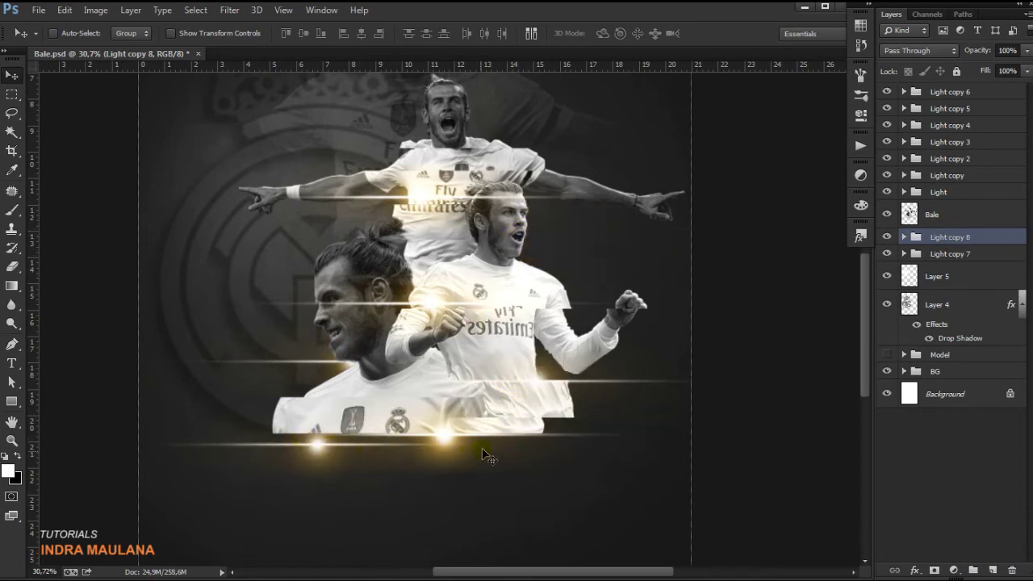
pyautogui.hotkey('ctrl', 't')
pyautogui.moveTo(518, 455); pyautogui.dragTo(422, 449)
pyautogui.press('Return')
pyautogui.scroll(-2, 588, 392)
# Step: Group Light copy 4 and Light copy 5 together into Group 1
pyautogui.click(890, 129)
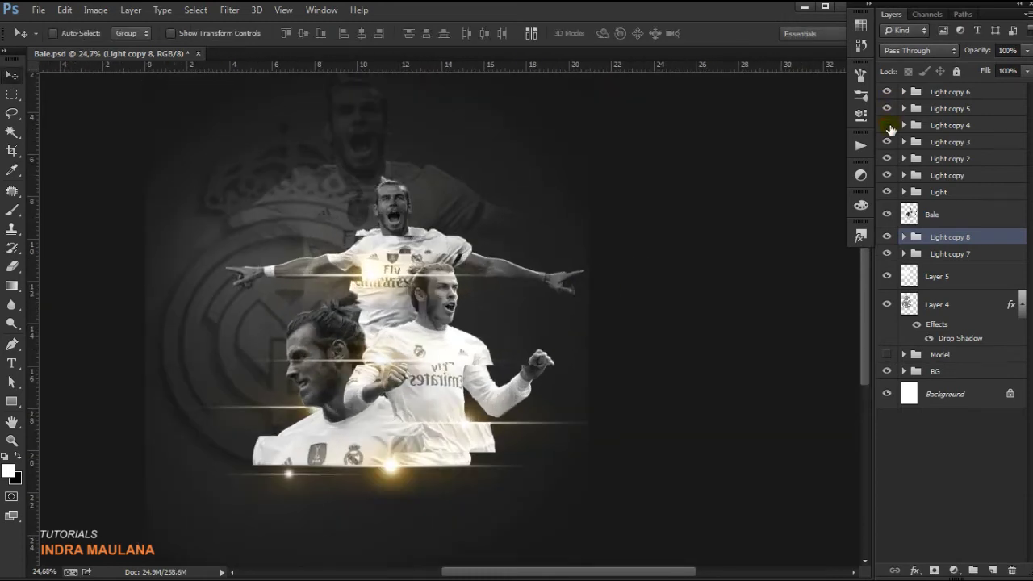
pyautogui.keyDown('shift'); pyautogui.click(944, 108); pyautogui.keyUp('shift')
pyautogui.hotkey('ctrl', 'g')
pyautogui.moveTo(516, 343); pyautogui.dragTo(521, 367)
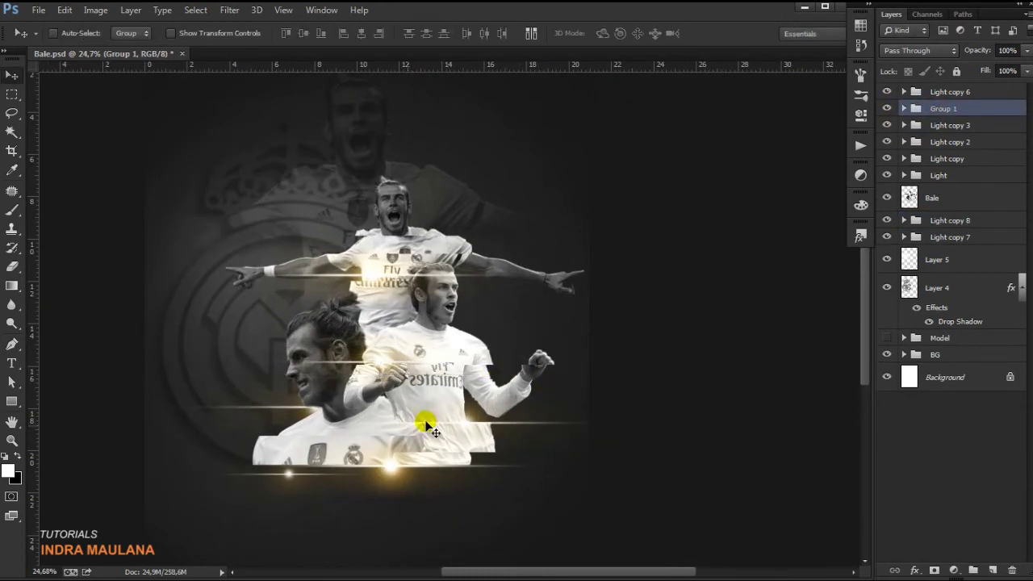
# Step: Show Light copy 6's streaks and add an empty Layer 7 above Light copy 8
pyautogui.click(887, 91)
pyautogui.scroll(-1, 451, 403)
pyautogui.scroll(-2, 463, 462)
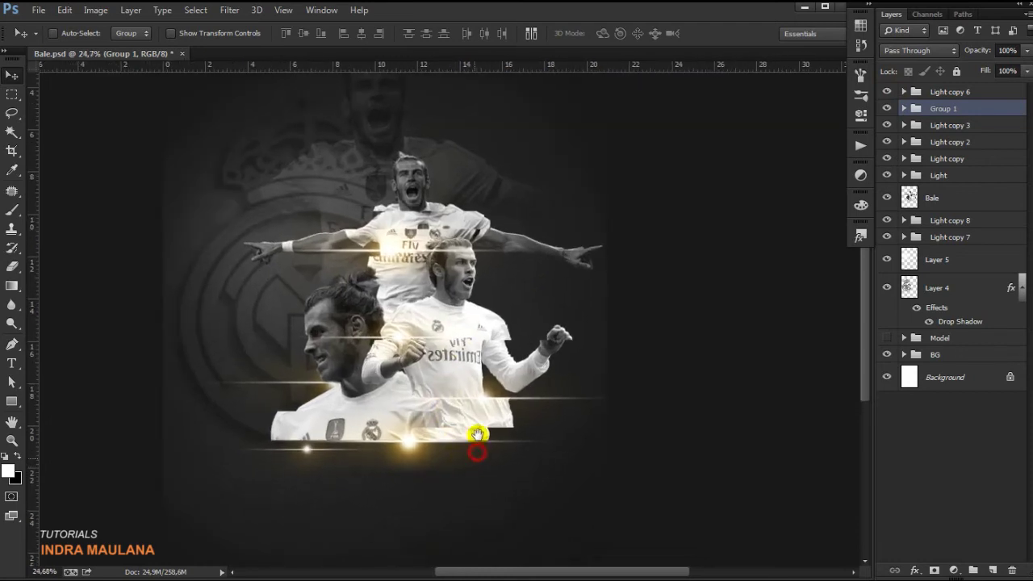
pyautogui.scroll(1, 511, 444)
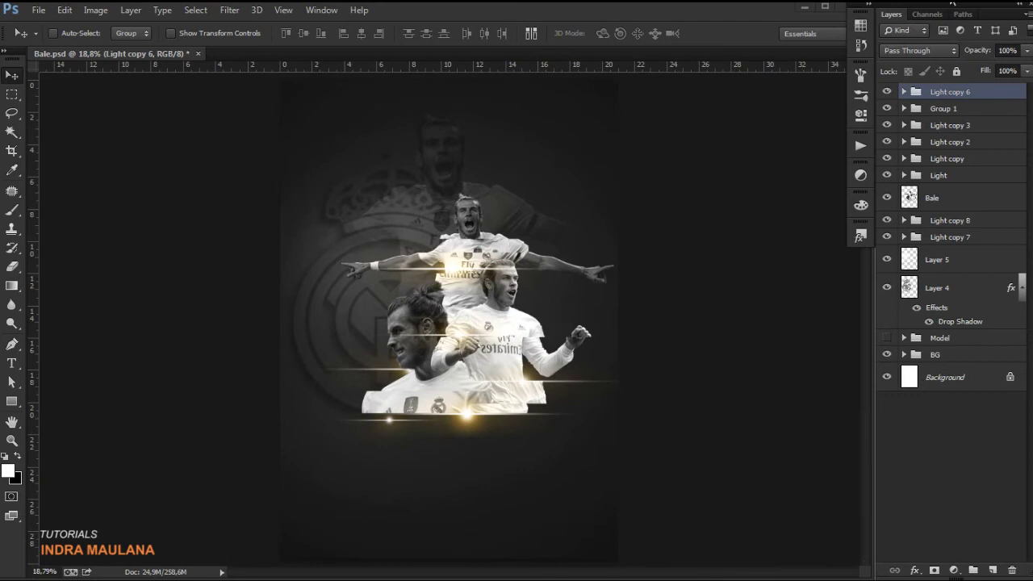
pyautogui.moveTo(934, 198)
pyautogui.mouseDown()
pyautogui.moveTo(940, 211)
pyautogui.moveTo(932, 199)
pyautogui.mouseUp()
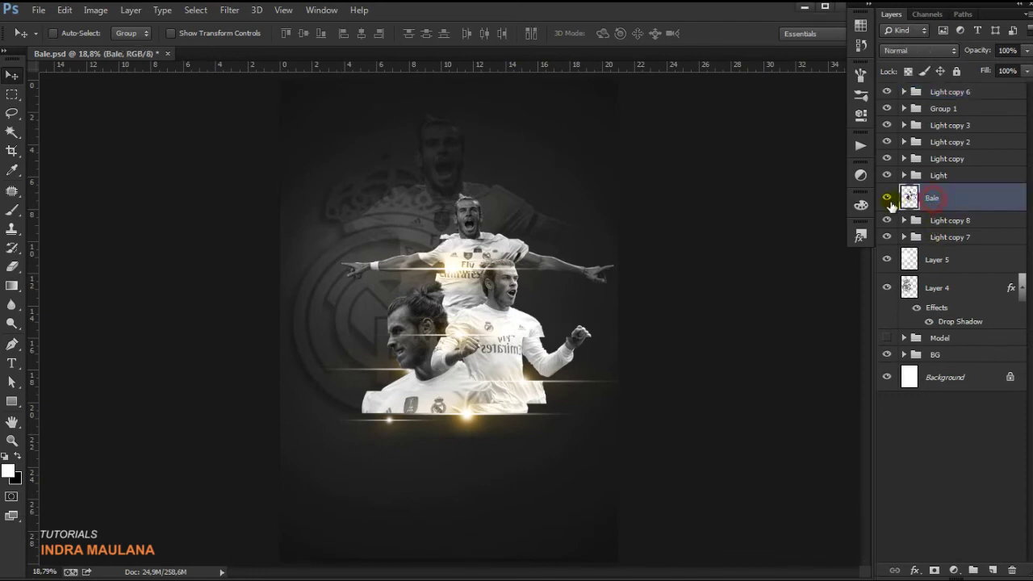
pyautogui.click(887, 199)
pyautogui.click(934, 219)
pyautogui.click(993, 570)
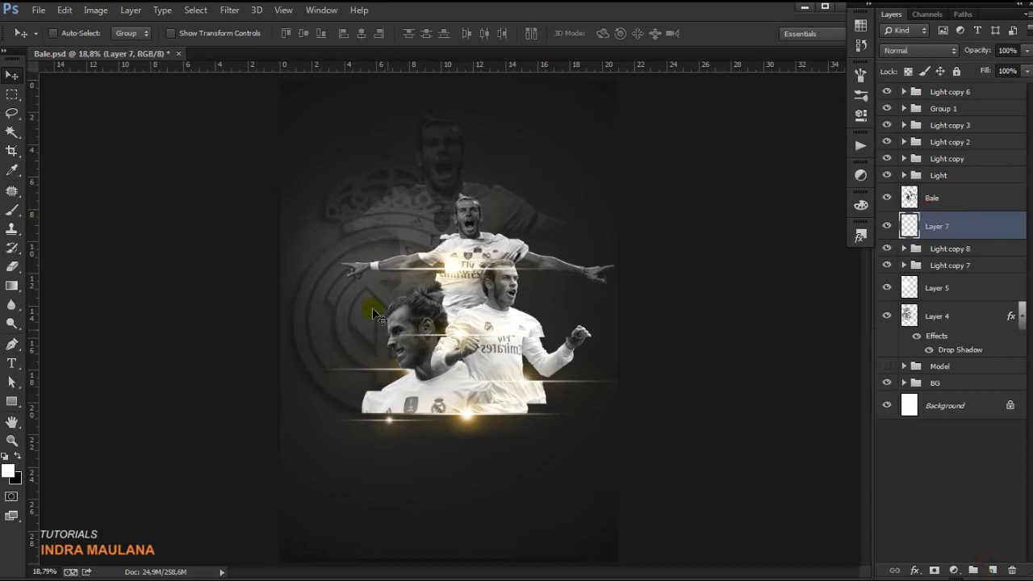
# Step: Paint white sparkles with the 443 sparkle brush above the top figure's left arm on Layer 7
pyautogui.click(12, 209)
pyautogui.rightClick(439, 160)
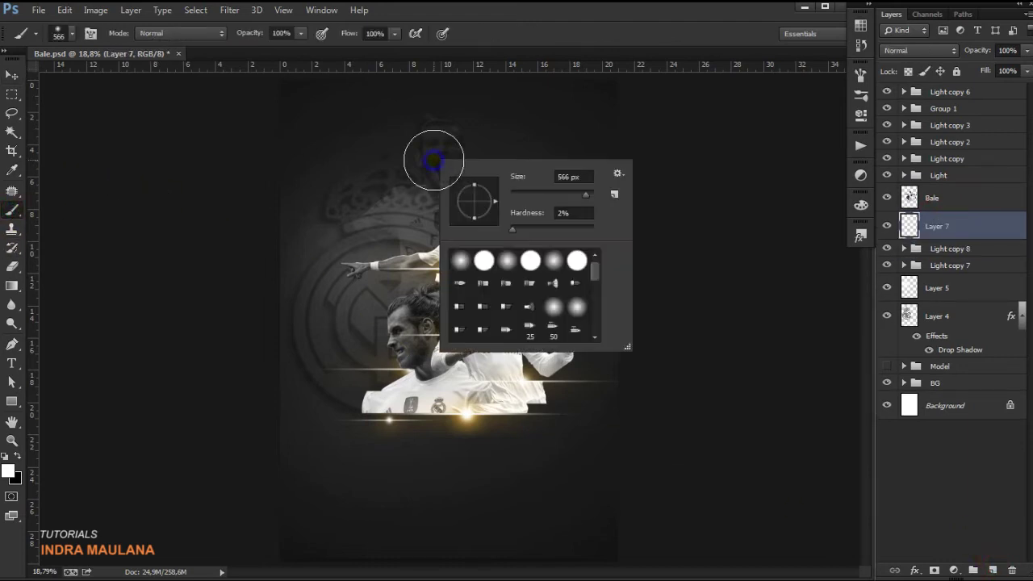
pyautogui.scroll(2, 453, 319)
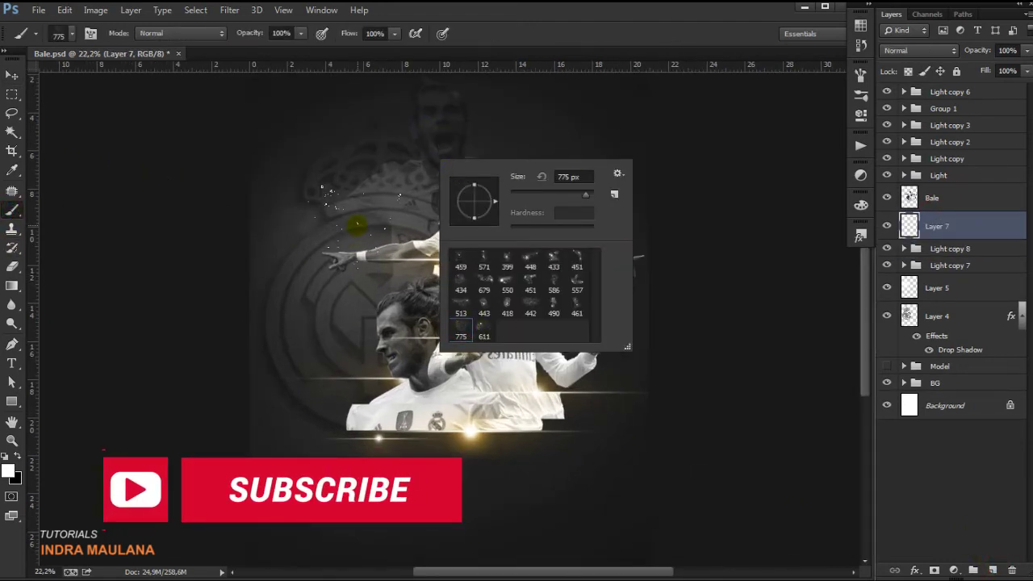
pyautogui.doubleClick(461, 328)
pyautogui.scroll(1, 440, 352)
pyautogui.rightClick(460, 301)
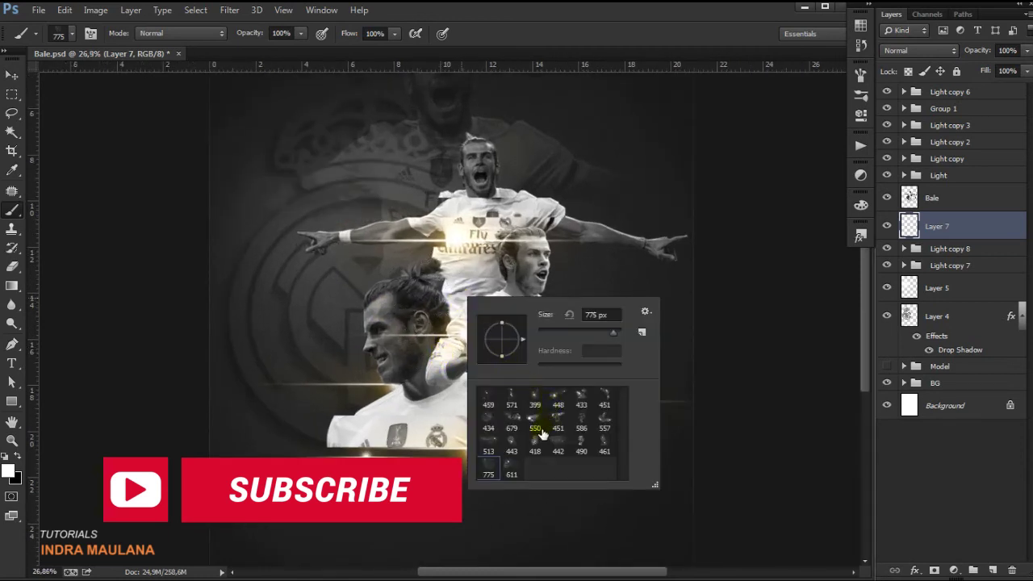
pyautogui.doubleClick(511, 445)
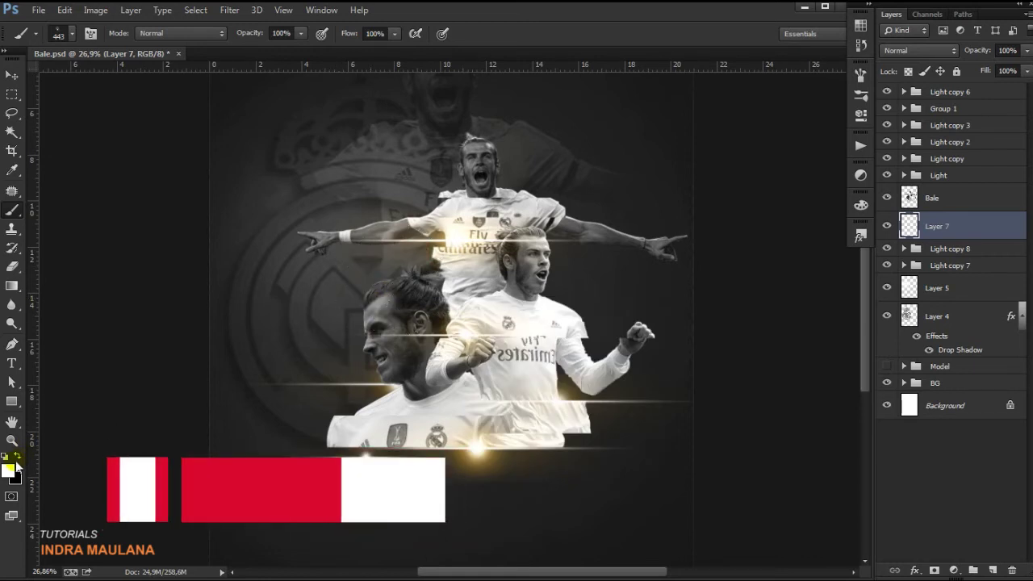
pyautogui.moveTo(380, 173); pyautogui.dragTo(395, 234)
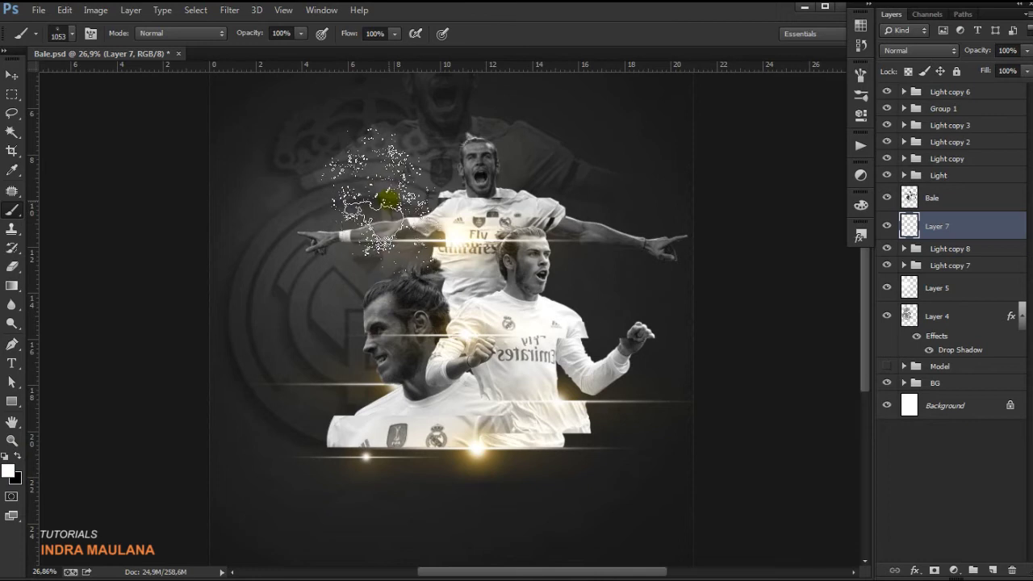
pyautogui.click(388, 179)
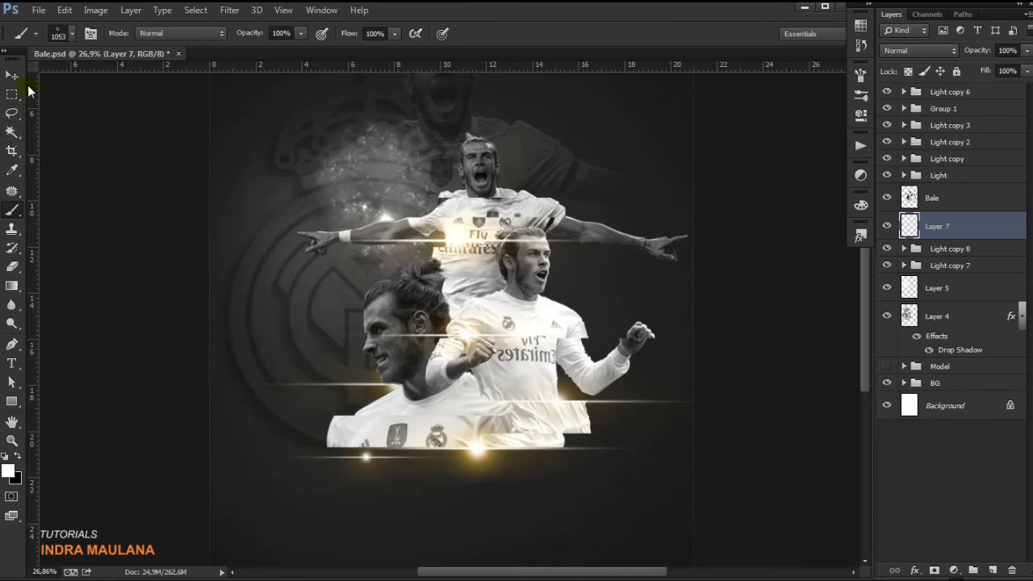
pyautogui.click(14, 76)
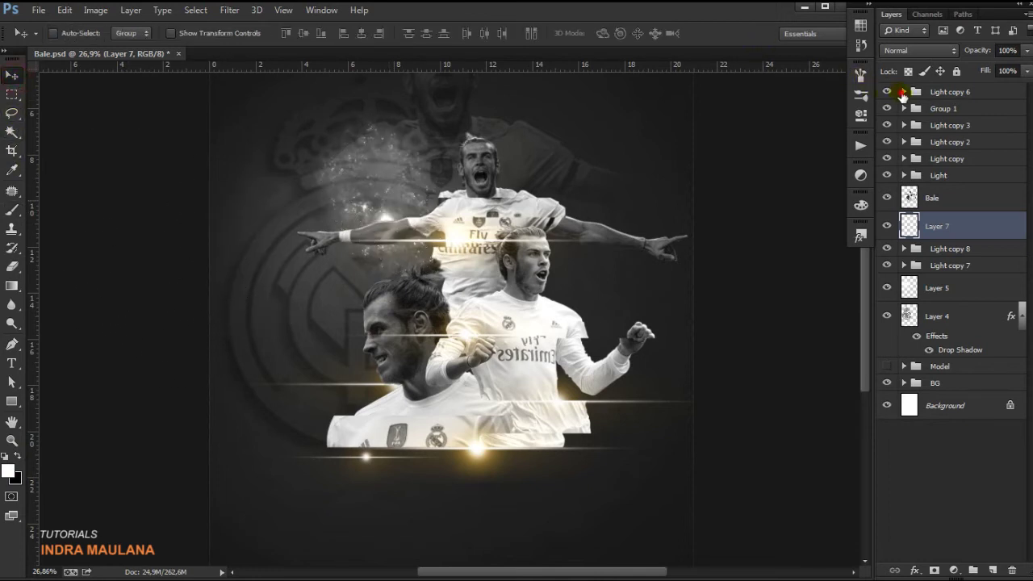
# Step: Copy Layer 6 copy's Inner and Outer Glow style and paste it onto Layer 7
pyautogui.click(903, 92)
pyautogui.click(968, 143)
pyautogui.rightClick(1001, 143)
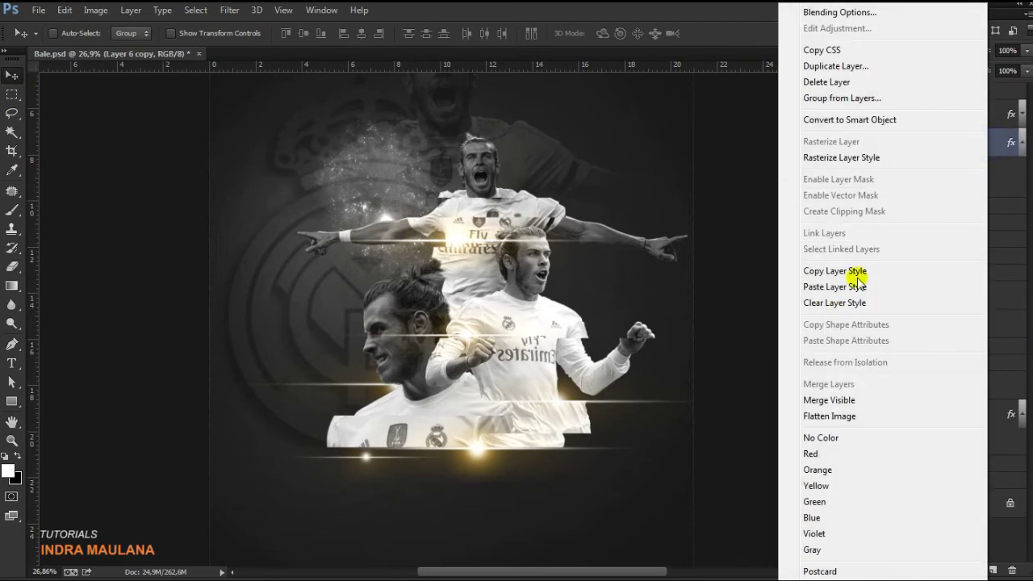
pyautogui.click(836, 272)
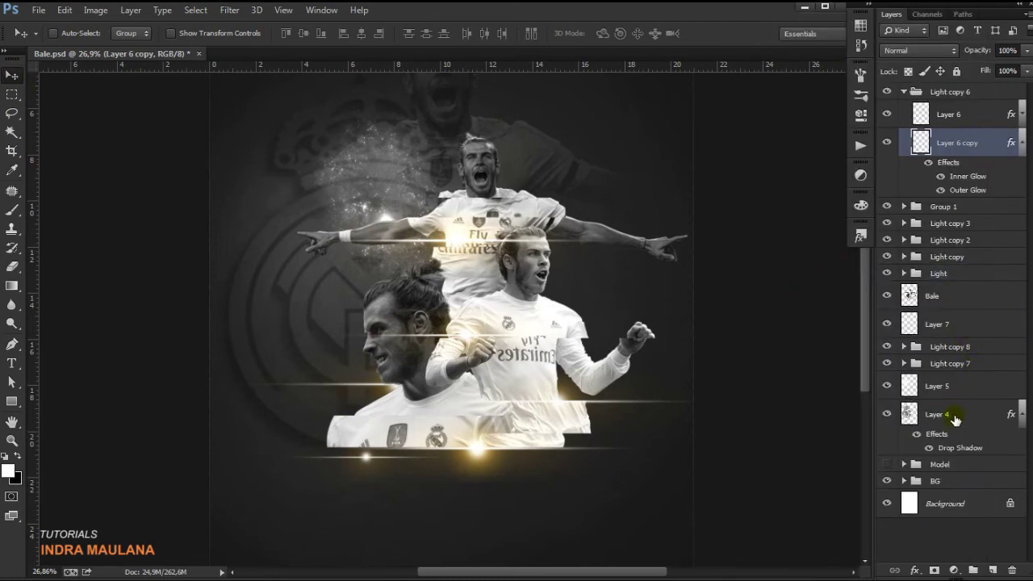
pyautogui.click(956, 387)
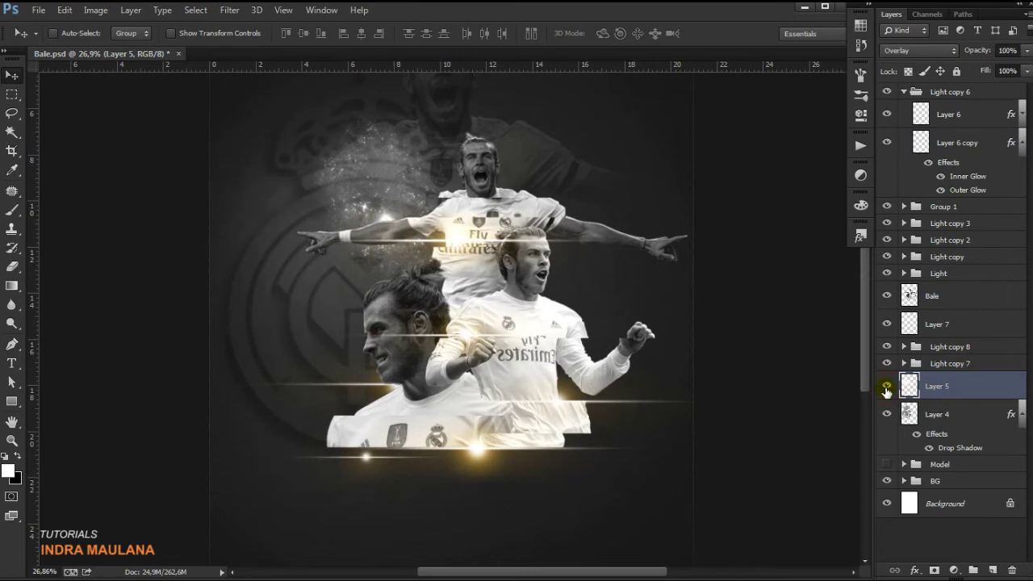
pyautogui.click(886, 323)
pyautogui.click(885, 324)
pyautogui.click(950, 323)
pyautogui.rightClick(950, 323)
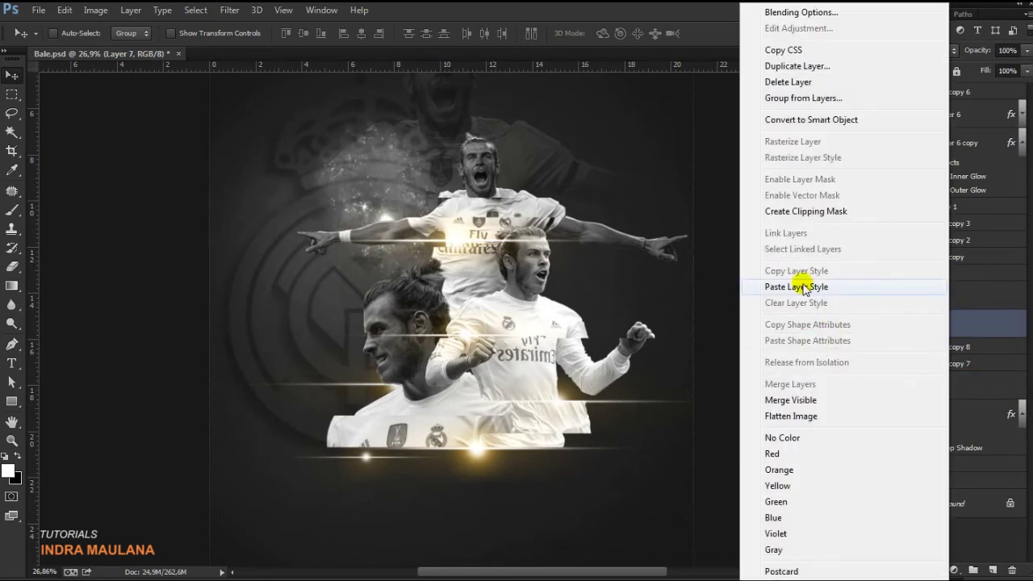
pyautogui.click(801, 284)
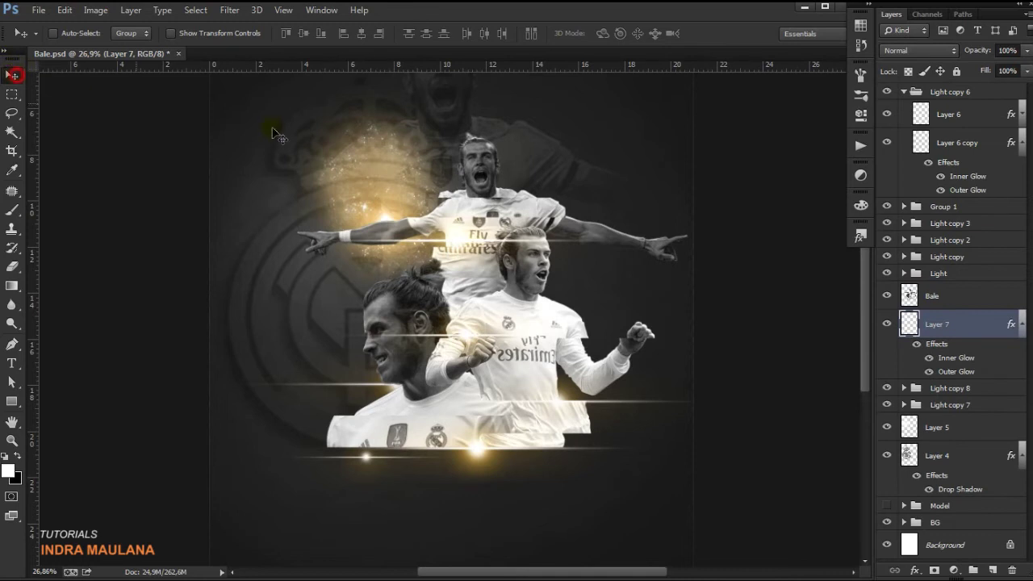
# Step: Enlarge the Layer 7 sparkle glow to about 134% and reposition it behind the top figure
pyautogui.moveTo(428, 232); pyautogui.dragTo(438, 237)
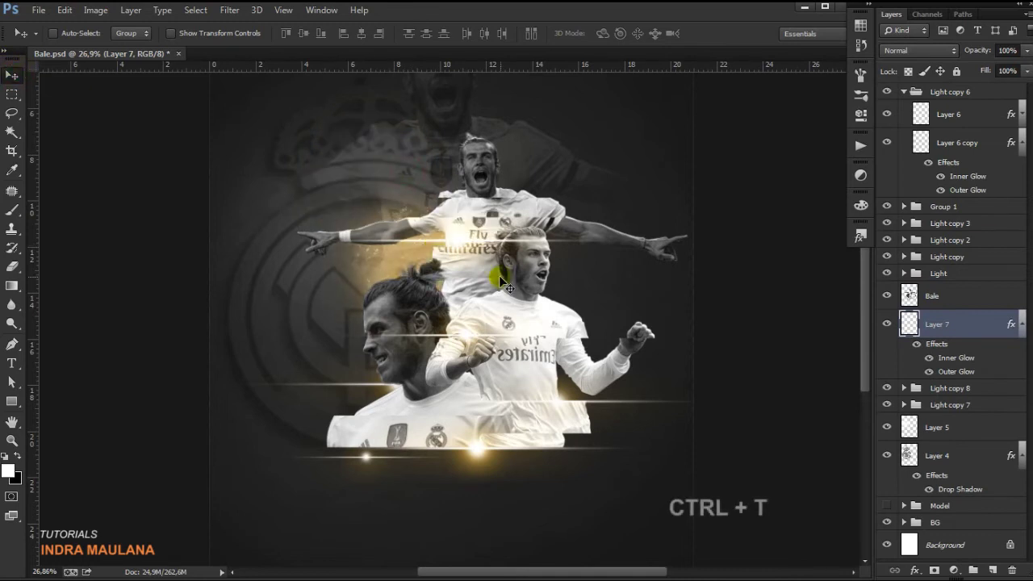
pyautogui.hotkey('ctrl', 't')
pyautogui.moveTo(331, 175); pyautogui.dragTo(284, 112)
pyautogui.moveTo(416, 204)
pyautogui.mouseDown()
pyautogui.moveTo(406, 194)
pyautogui.moveTo(517, 247)
pyautogui.mouseUp()
pyautogui.press('Return')
pyautogui.scroll(-2, 499, 231)
pyautogui.scroll(-2, 499, 231)
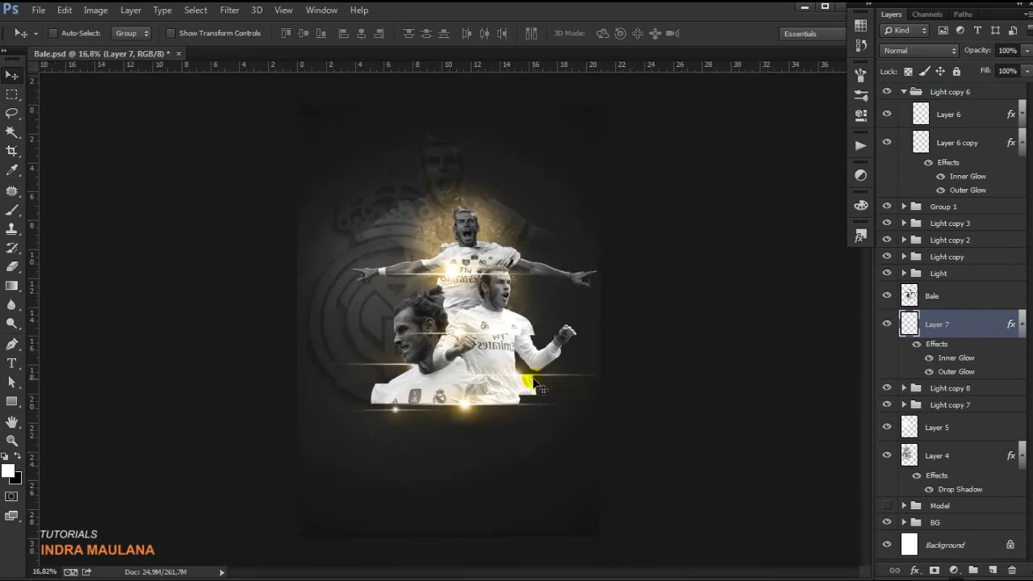
# Step: Group the six upper light groups, Light copy 6 down to Light, into one group named Light
pyautogui.click(906, 91)
pyautogui.click(942, 93)
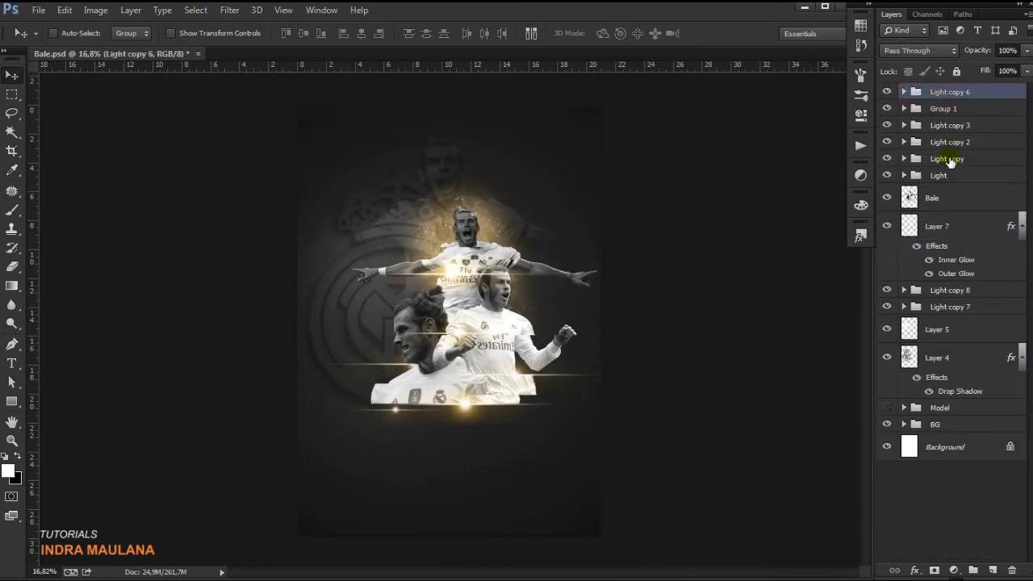
pyautogui.keyDown('shift'); pyautogui.click(955, 174); pyautogui.keyUp('shift')
pyautogui.hotkey('ctrl', 'g')
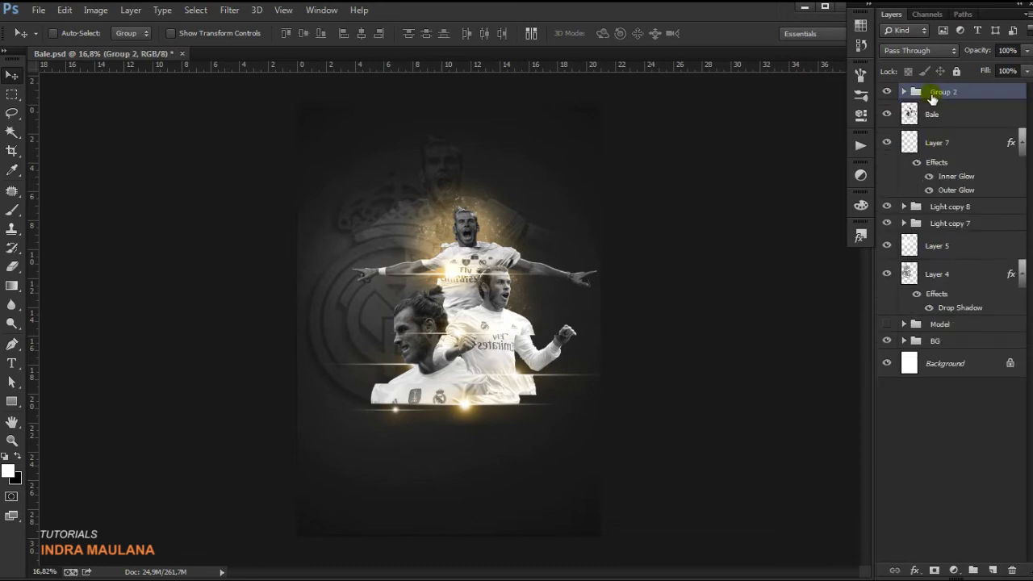
pyautogui.doubleClick(941, 93)
pyautogui.write('Light')
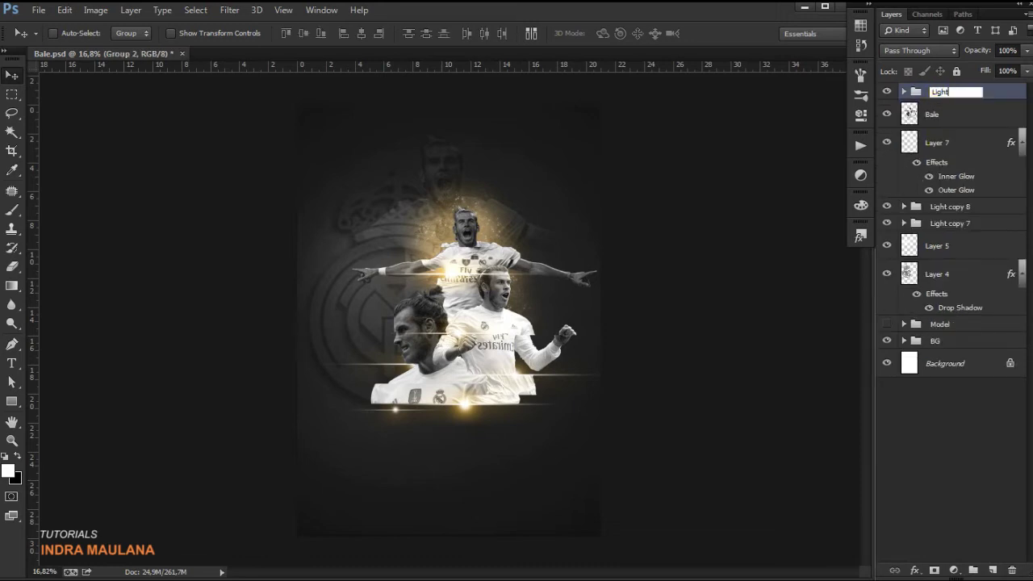
pyautogui.press('Return')
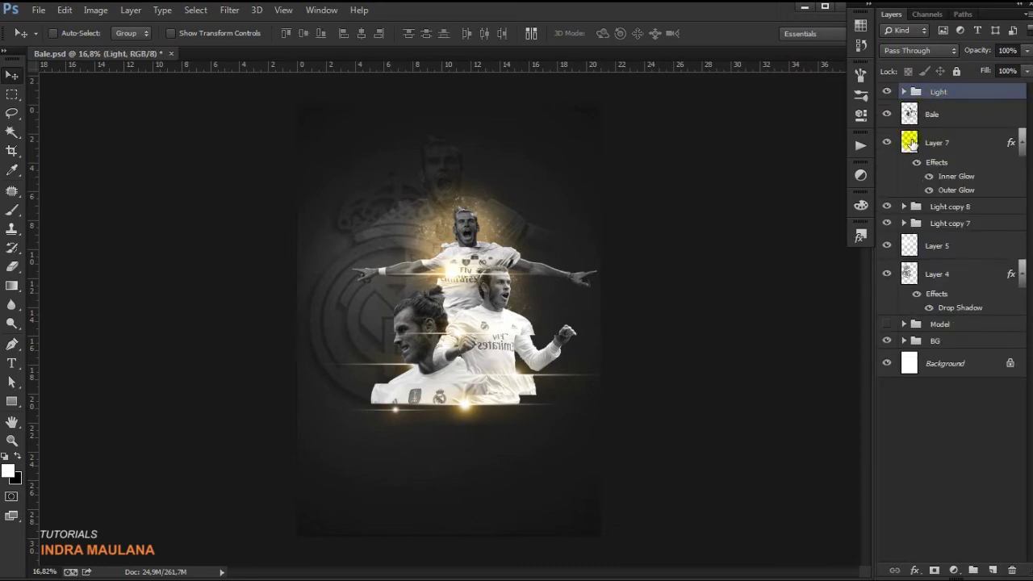
# Step: Group Light copy 8 and Light copy 7 into a second group named Light
pyautogui.click(954, 206)
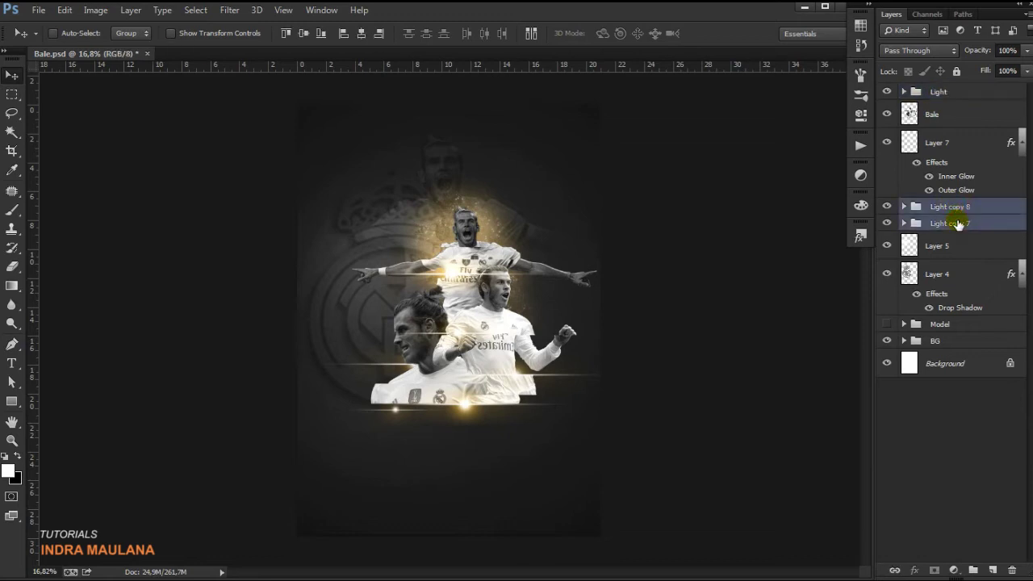
pyautogui.hotkey('ctrl', 'g')
pyautogui.doubleClick(943, 207)
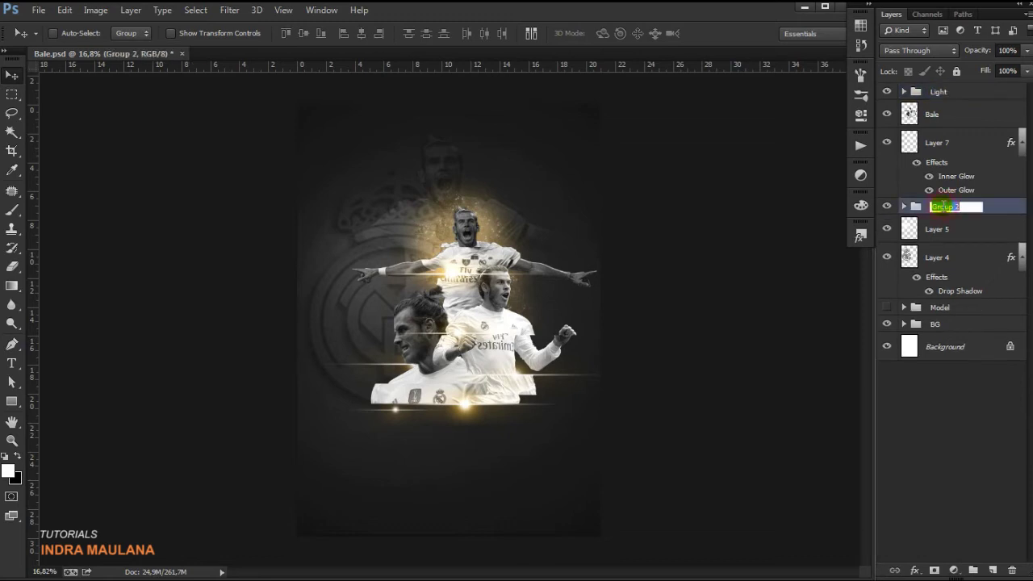
pyautogui.write('Light')
pyautogui.press('Return')
# Step: Toggle both Light groups and Layer 5 to compare, then select every layer from Light to BG
pyautogui.click(887, 91)
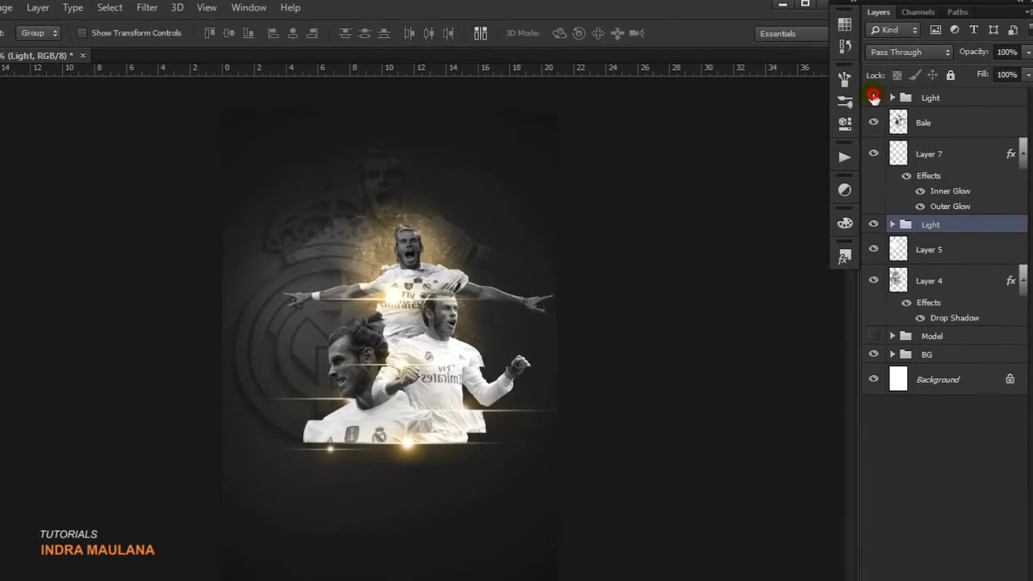
pyautogui.click(873, 224)
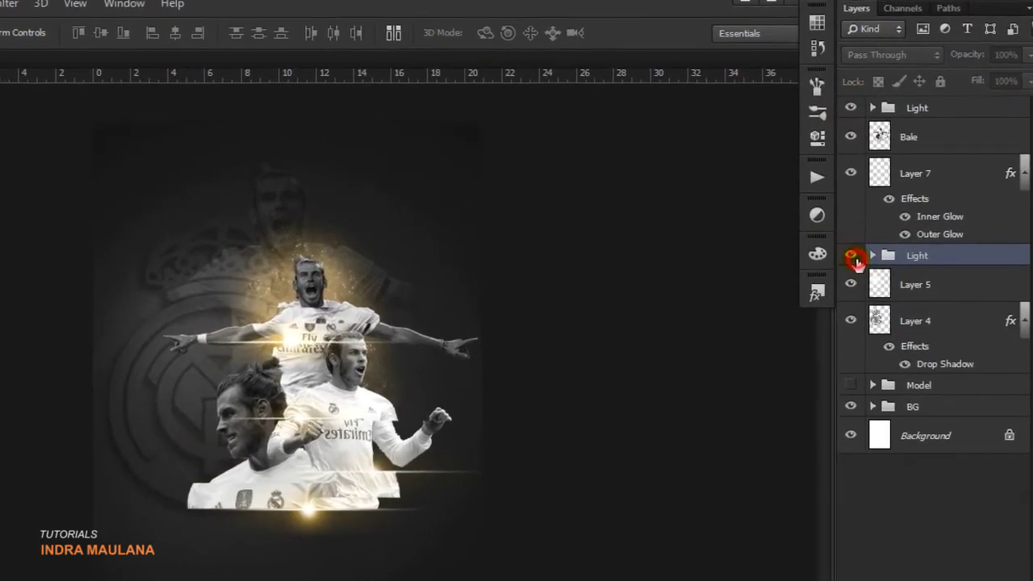
pyautogui.click(850, 284)
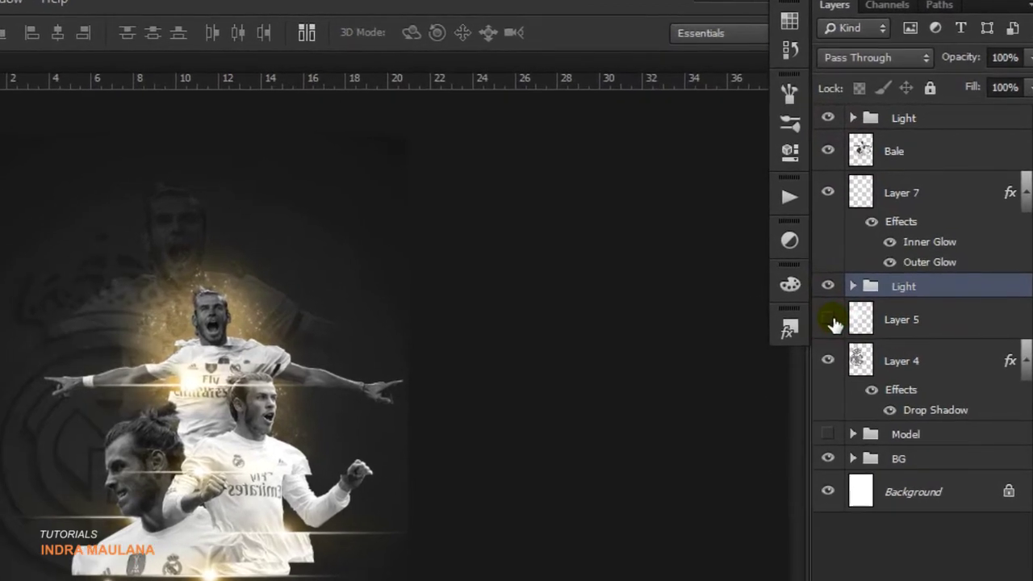
pyautogui.click(831, 323)
pyautogui.click(880, 325)
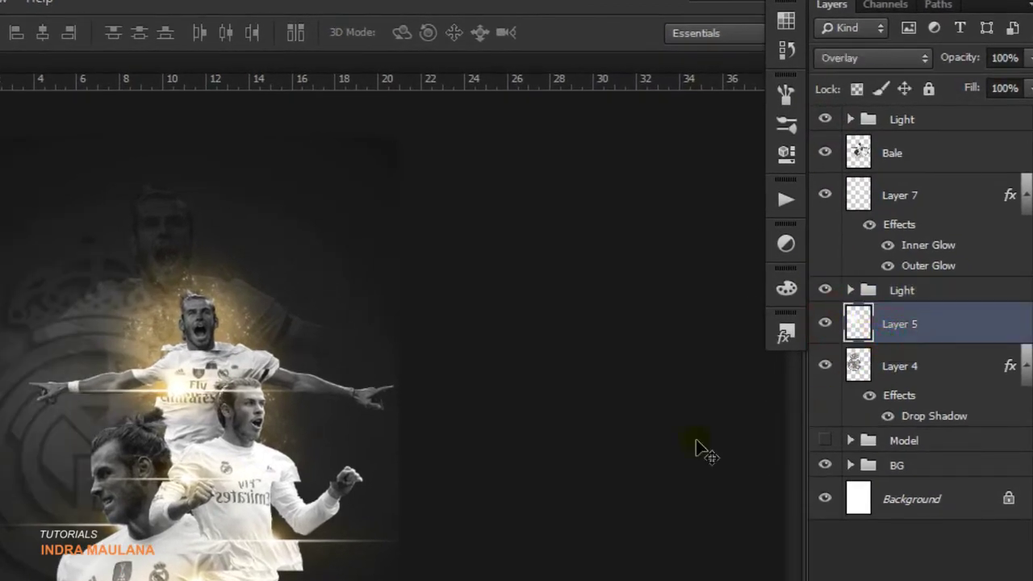
pyautogui.click(902, 121)
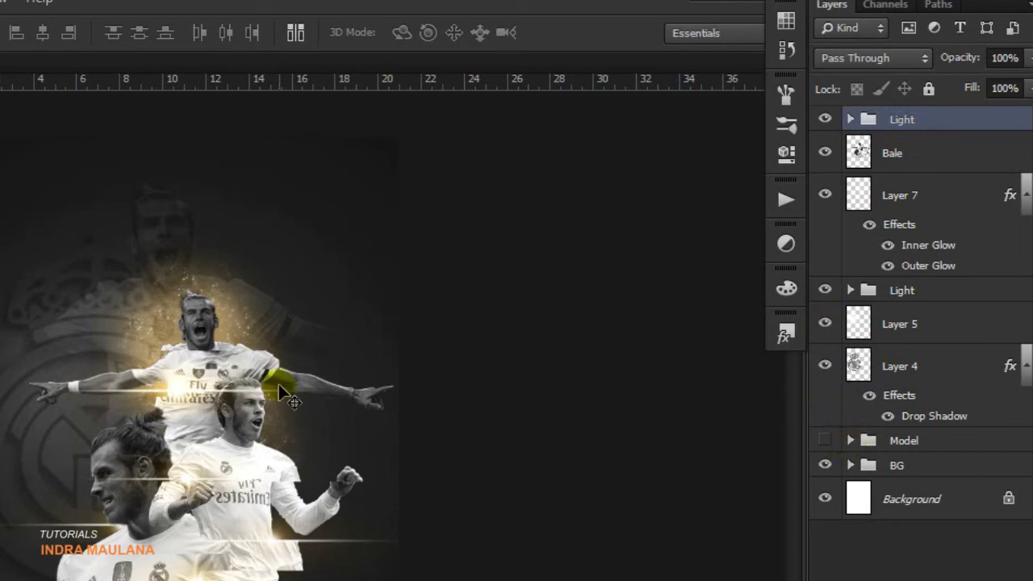
pyautogui.scroll(1, 278, 384)
pyautogui.scroll(-1, 278, 384)
pyautogui.keyDown('shift'); pyautogui.click(905, 465); pyautogui.keyUp('shift')
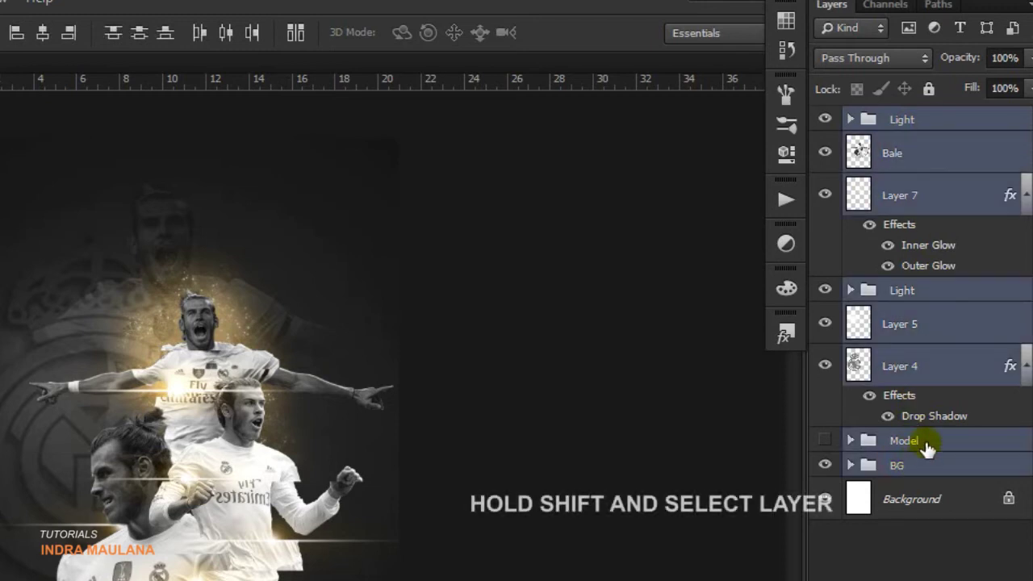
# Step: Group all selected artwork layers into Group 2 and toggle it to check the result
pyautogui.hotkey('ctrl', 'g')
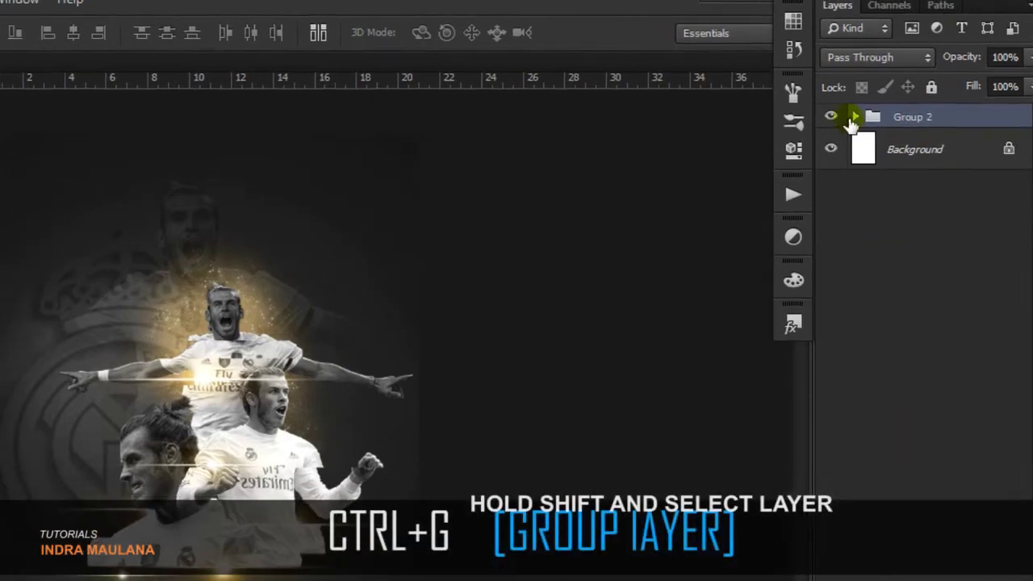
pyautogui.click(885, 92)
pyautogui.click(885, 93)
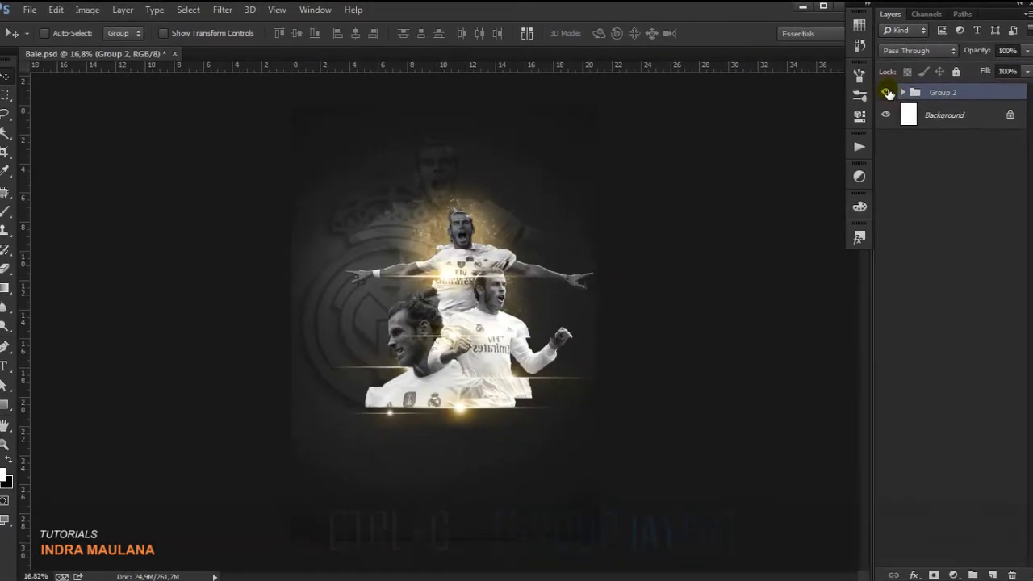
pyautogui.click(886, 93)
pyautogui.click(886, 92)
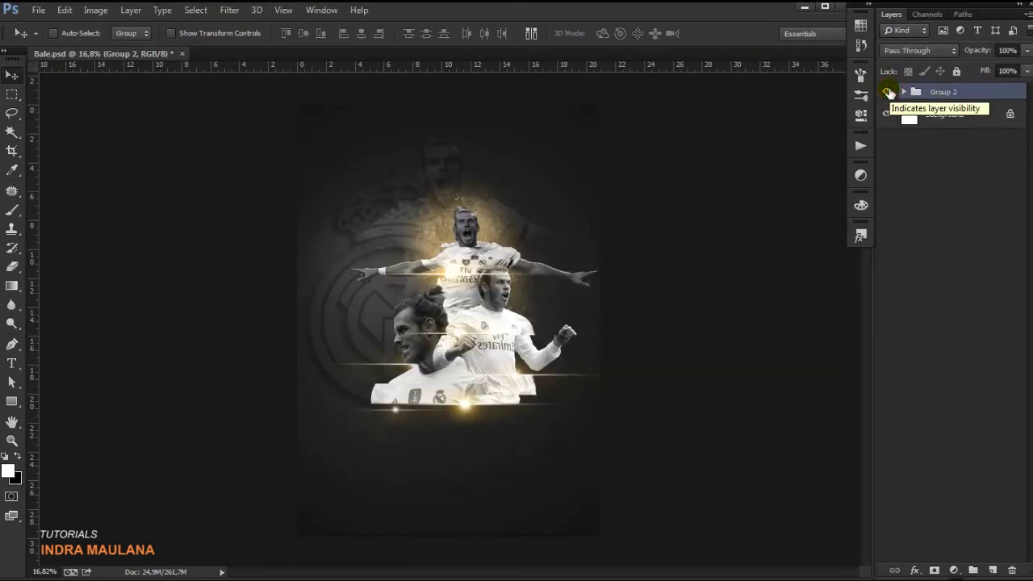
# Step: Duplicate Group 2 as Group 2 copy, hide the original, and add a layer mask
pyautogui.moveTo(944, 94); pyautogui.dragTo(989, 571)
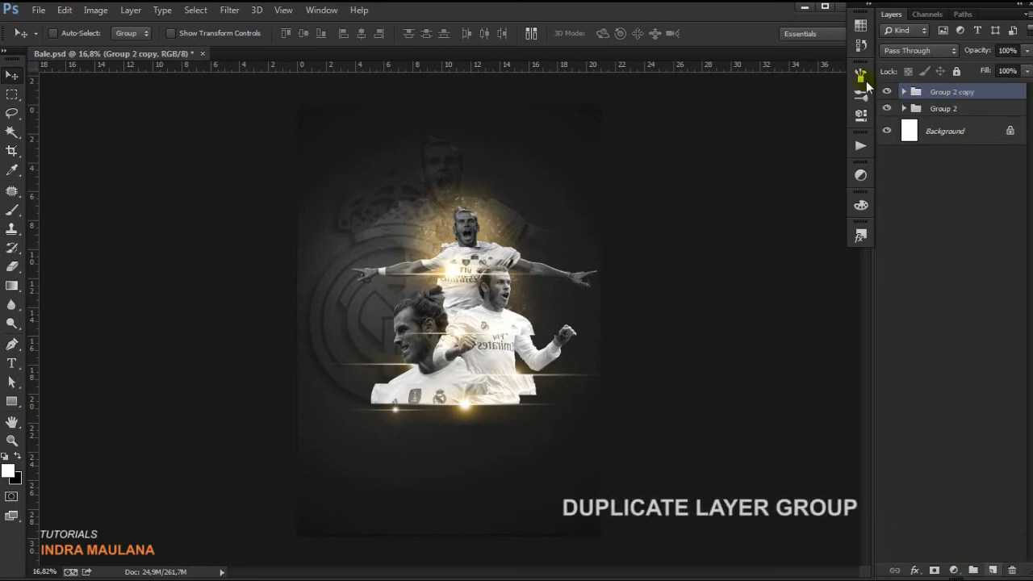
pyautogui.click(888, 92)
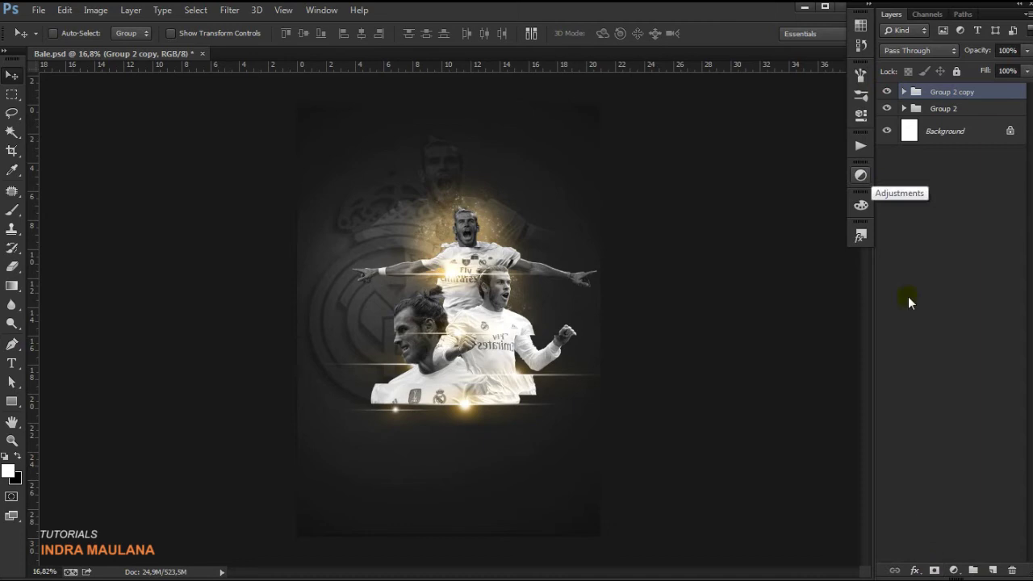
pyautogui.click(887, 109)
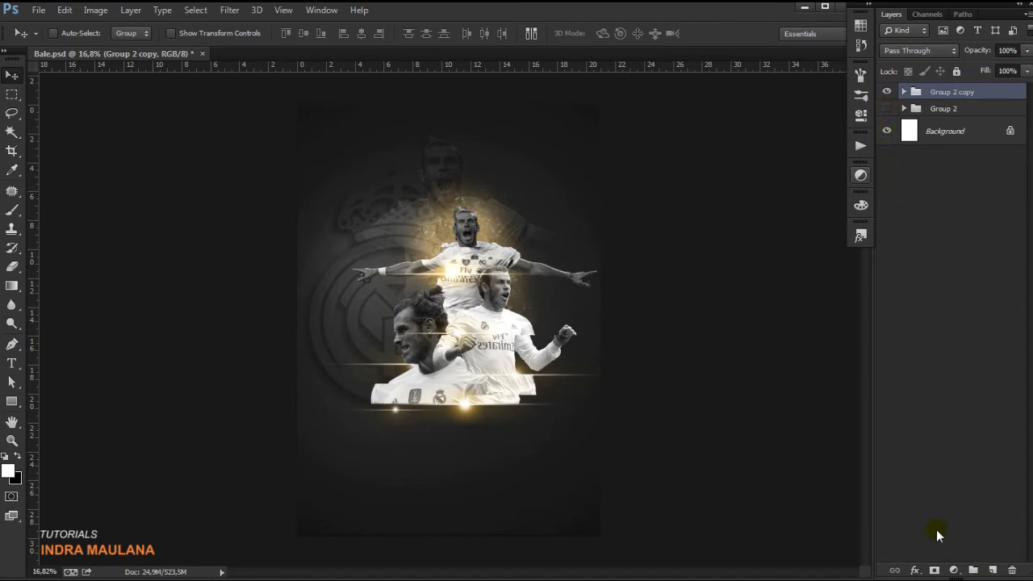
pyautogui.click(934, 570)
# Step: Pick the 1948 px brush and invert Group 2 copy's mask to black, hiding the artwork
pyautogui.click(12, 209)
pyautogui.rightClick(458, 212)
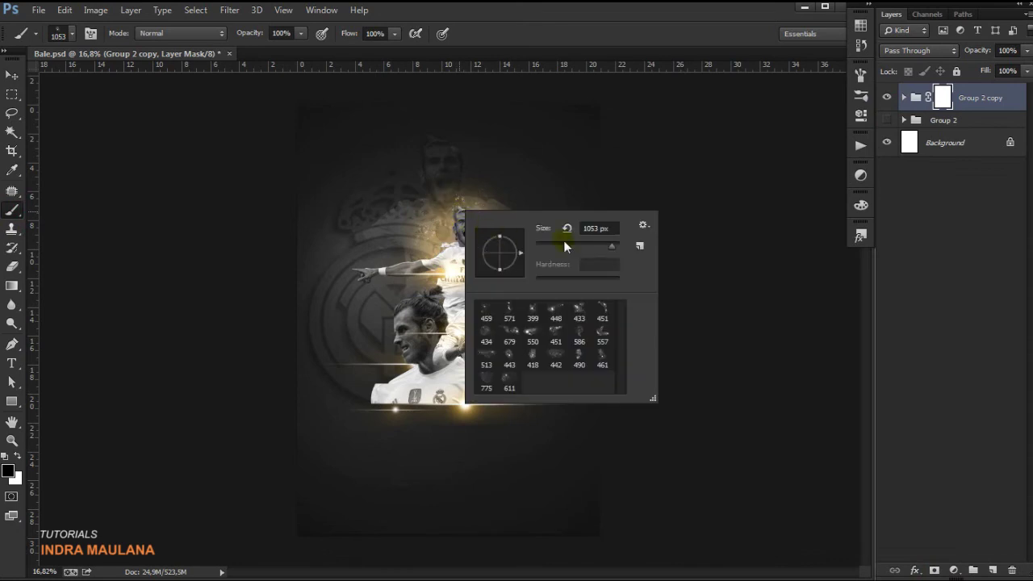
pyautogui.scroll(-3, 484, 339)
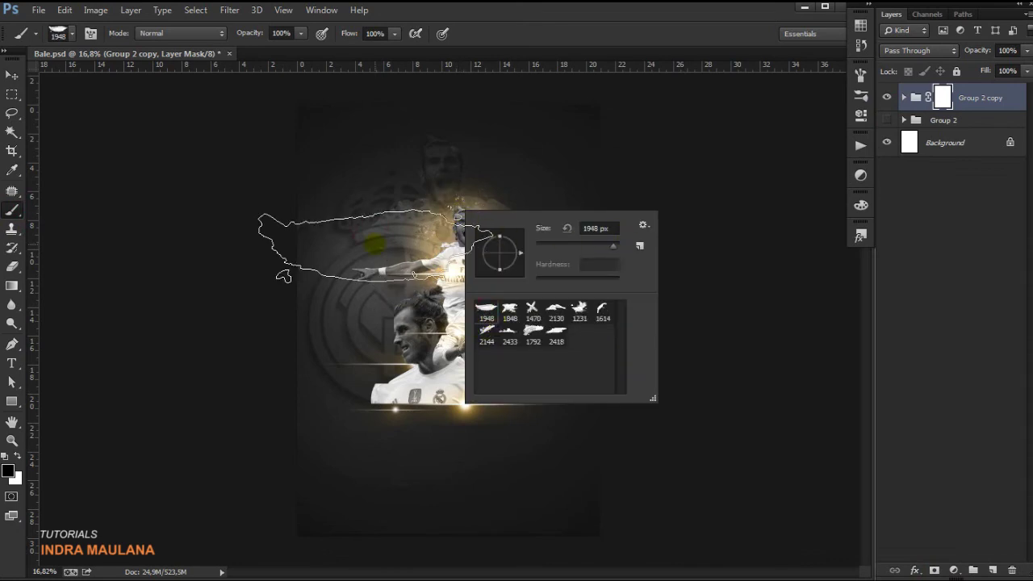
pyautogui.click(776, 113)
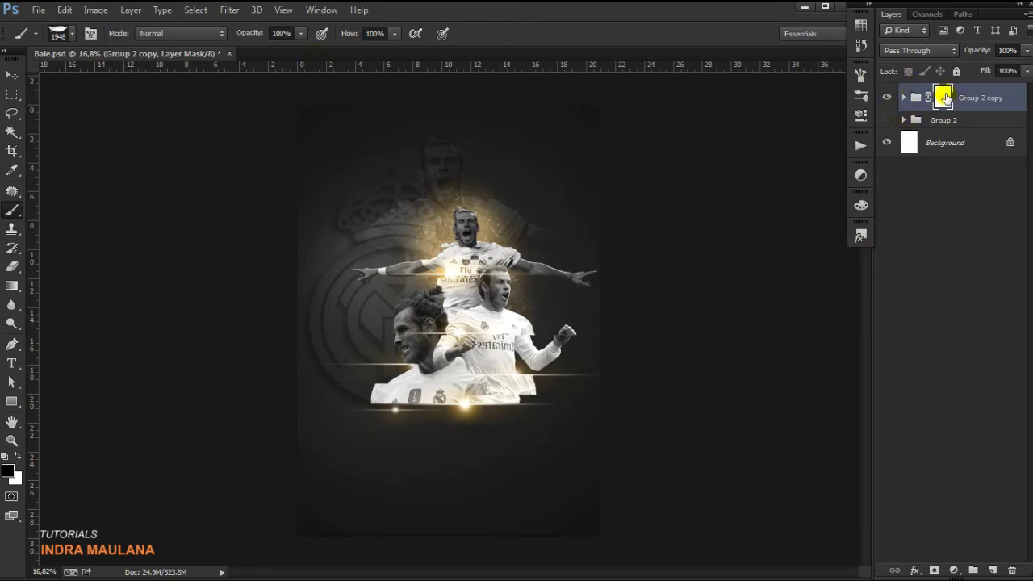
pyautogui.hotkey('ctrl', 'i')
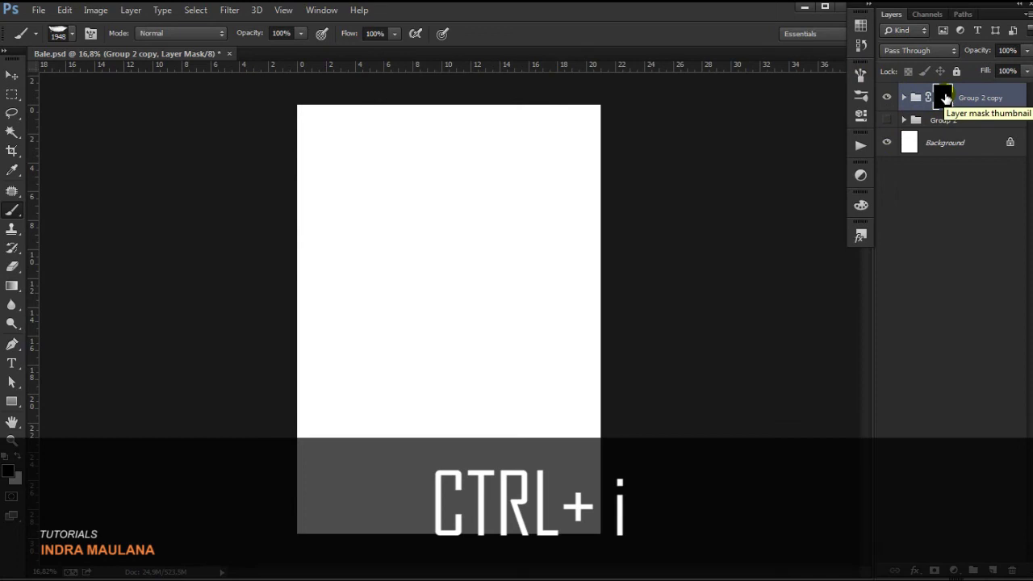
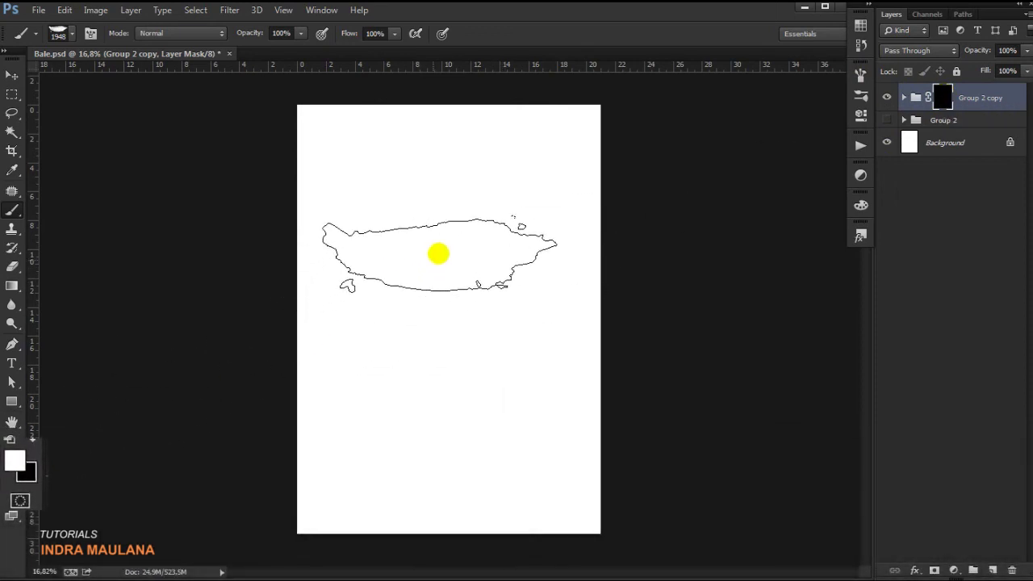
# Step: Open the Brush panel and angle the 2000 px textured brush to 45°
pyautogui.click(321, 10)
pyautogui.click(357, 121)
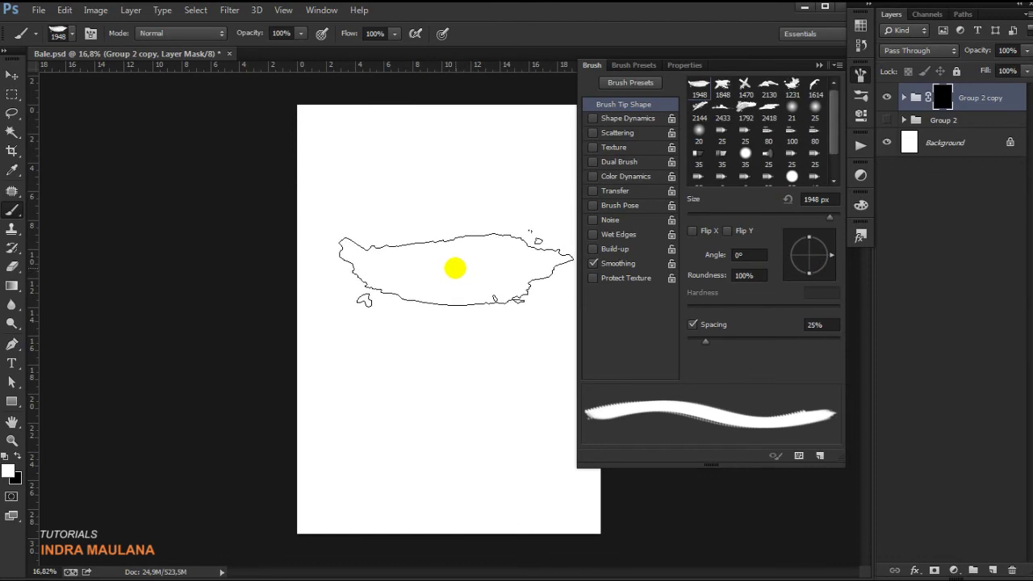
pyautogui.click(455, 268)
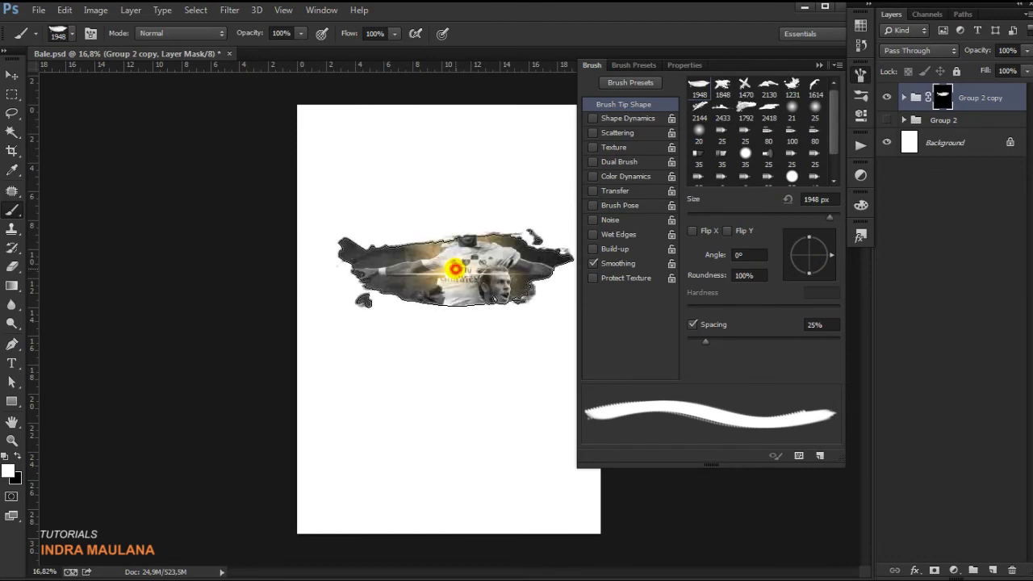
pyautogui.keyDown('alt'); pyautogui.scroll(1, 447, 291); pyautogui.keyUp('alt')
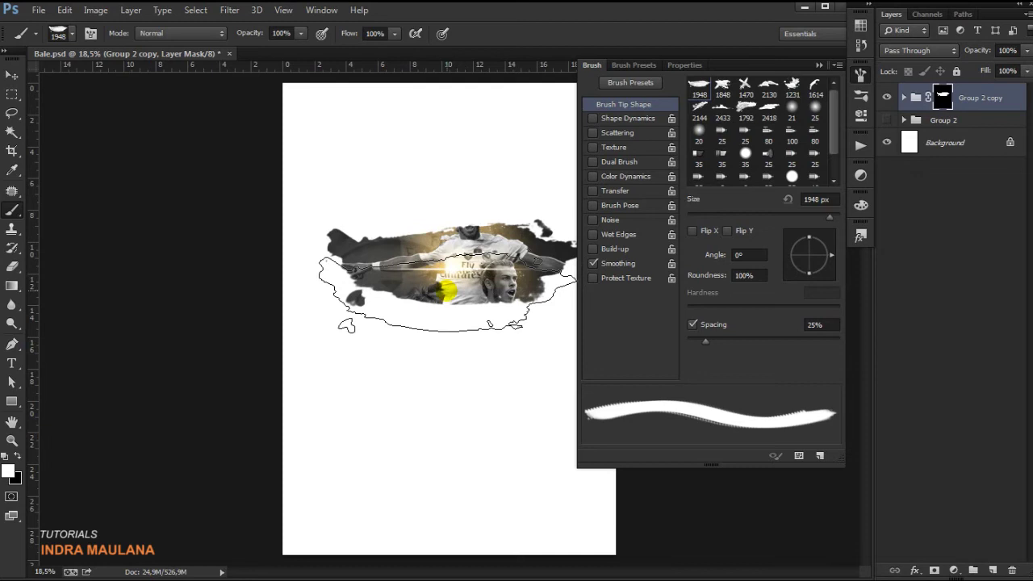
pyautogui.moveTo(831, 256); pyautogui.dragTo(824, 240)
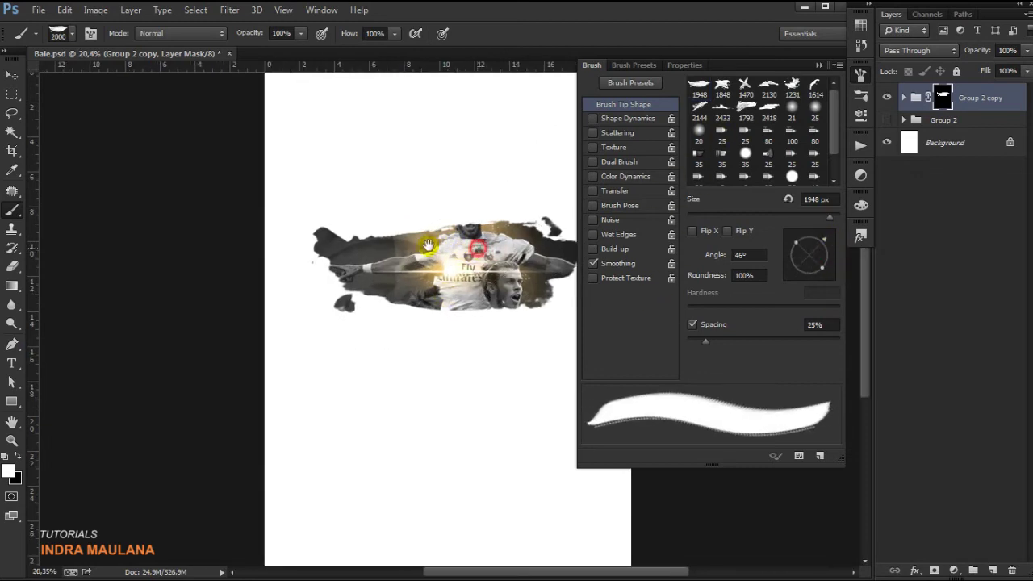
pyautogui.moveTo(446, 254); pyautogui.dragTo(386, 250)
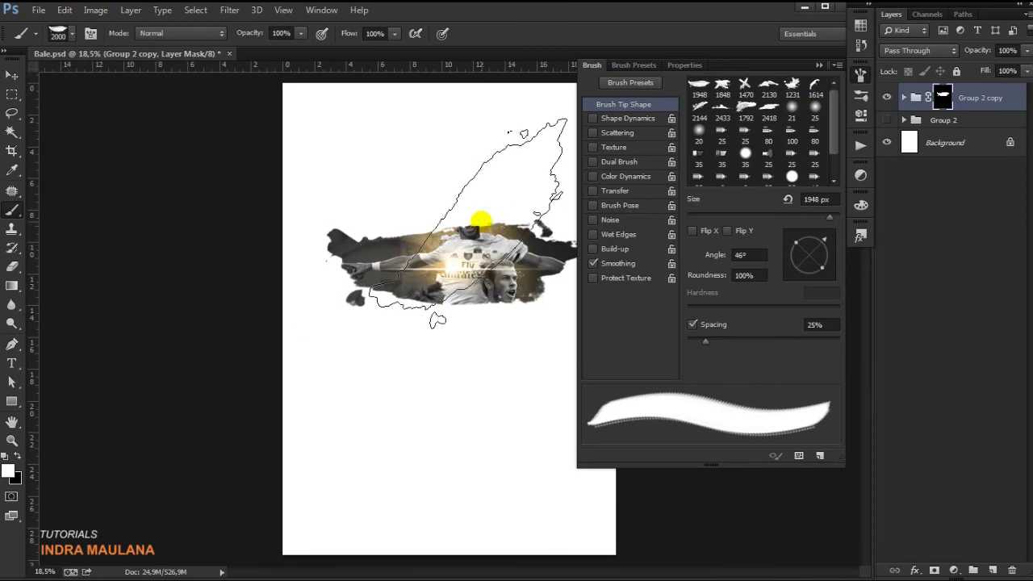
# Step: Stamp white on the Group 2 copy mask to reveal the image's top and top-left
pyautogui.moveTo(398, 248); pyautogui.dragTo(355, 232)
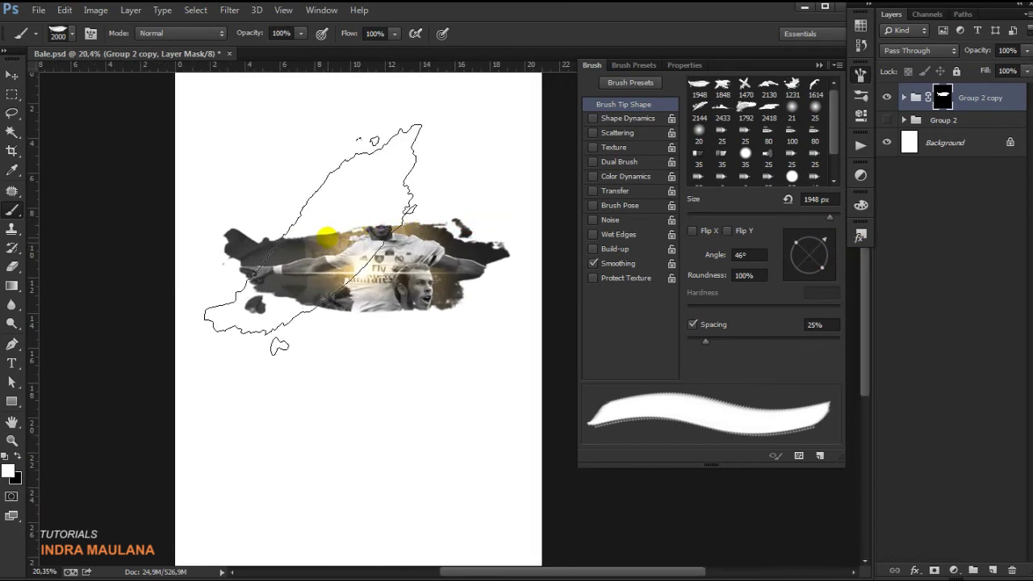
pyautogui.click(325, 240)
pyautogui.click(324, 240)
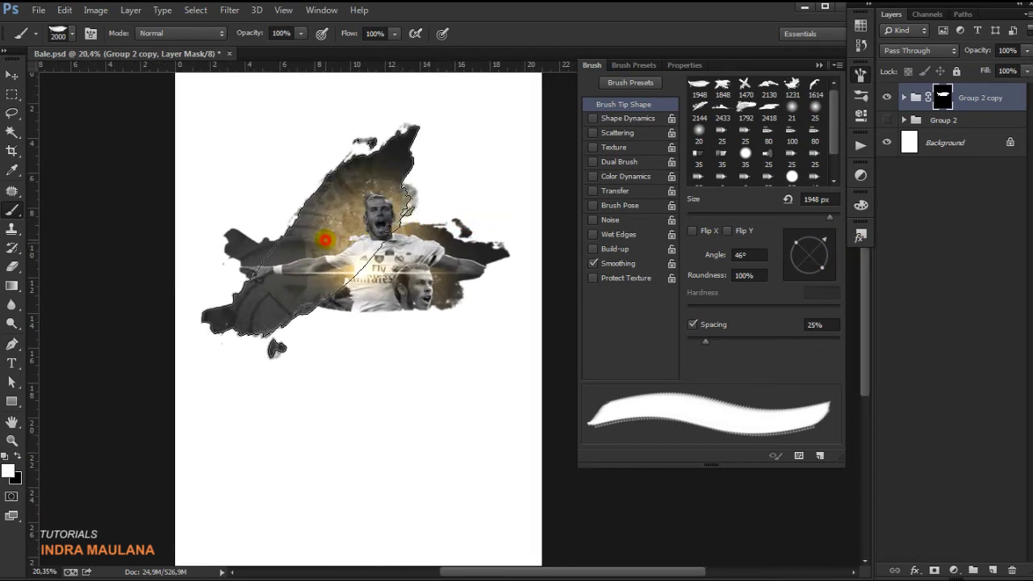
pyautogui.click(325, 239)
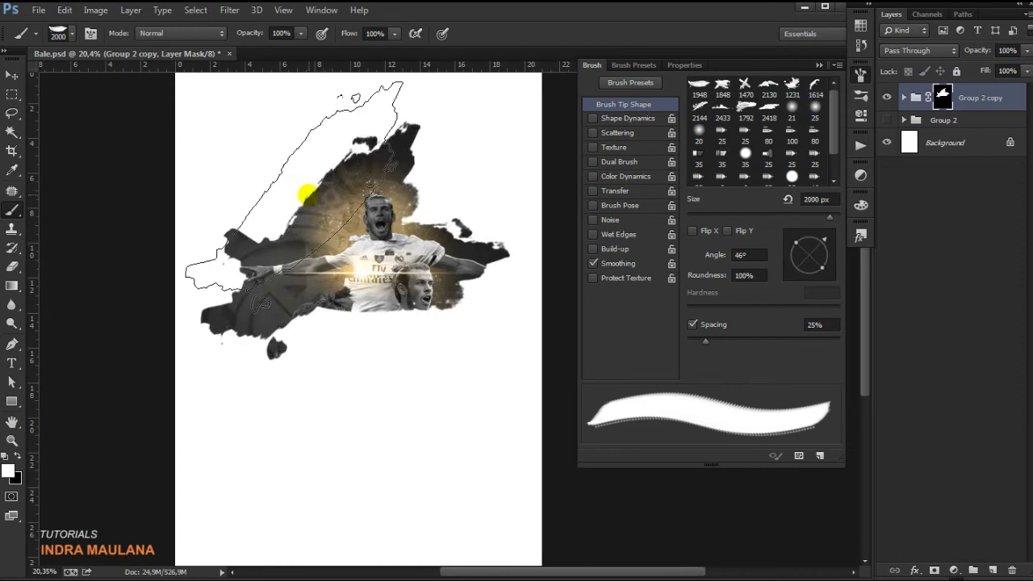
pyautogui.click(309, 190)
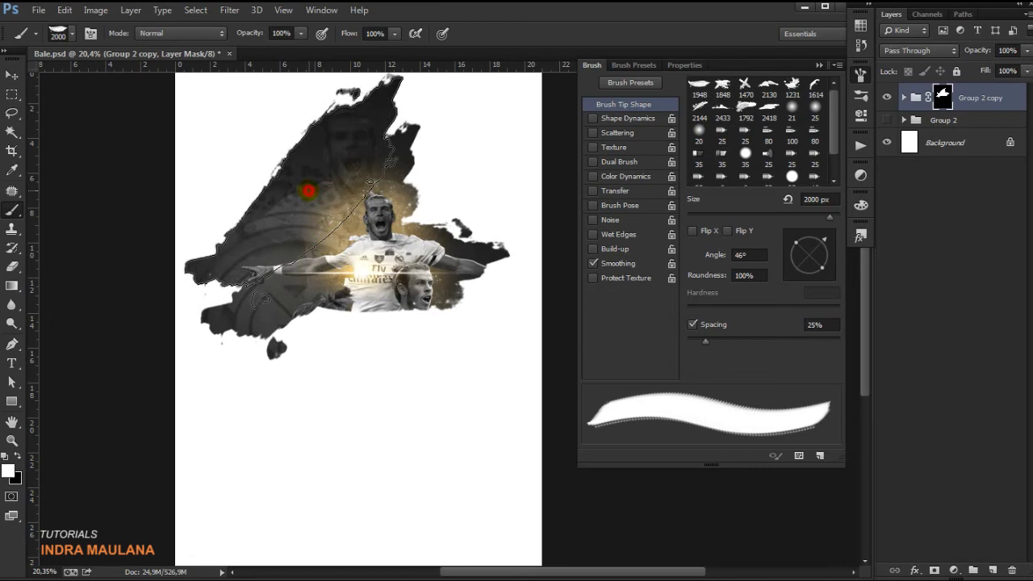
# Step: Rotate the brush tip to -140° and reveal the second player lower down
pyautogui.moveTo(820, 244); pyautogui.dragTo(784, 281)
pyautogui.click(293, 403)
pyautogui.click(279, 420)
pyautogui.click(270, 396)
pyautogui.click(300, 416)
pyautogui.click(372, 341)
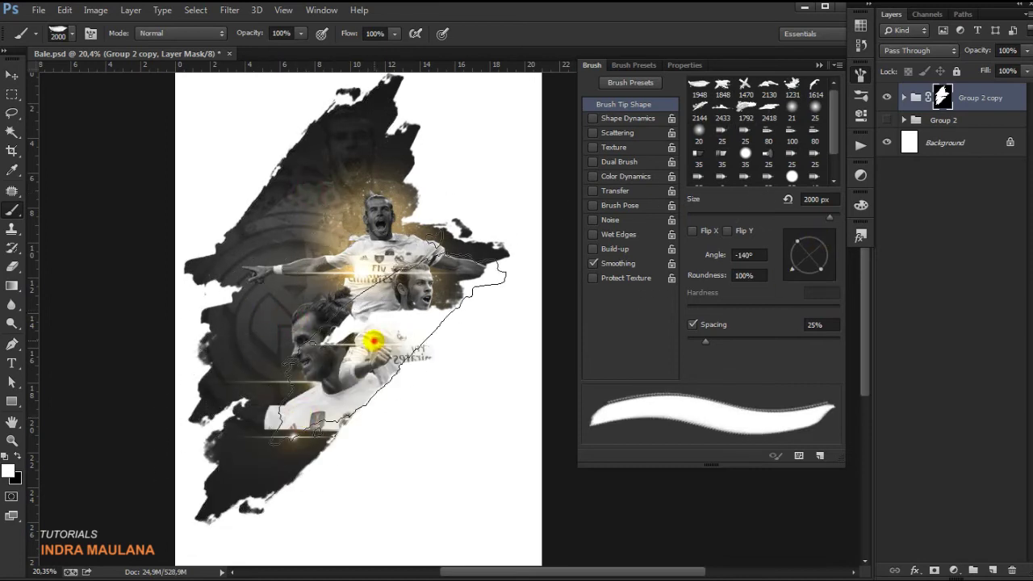
# Step: Angle the brush tip to 37° and paint white over the lower mask area
pyautogui.moveTo(798, 266)
pyautogui.mouseDown()
pyautogui.moveTo(817, 231)
pyautogui.moveTo(822, 245)
pyautogui.mouseUp()
pyautogui.click(411, 184)
pyautogui.click(428, 122)
pyautogui.scroll(-2, 468, 415)
pyautogui.click(490, 376)
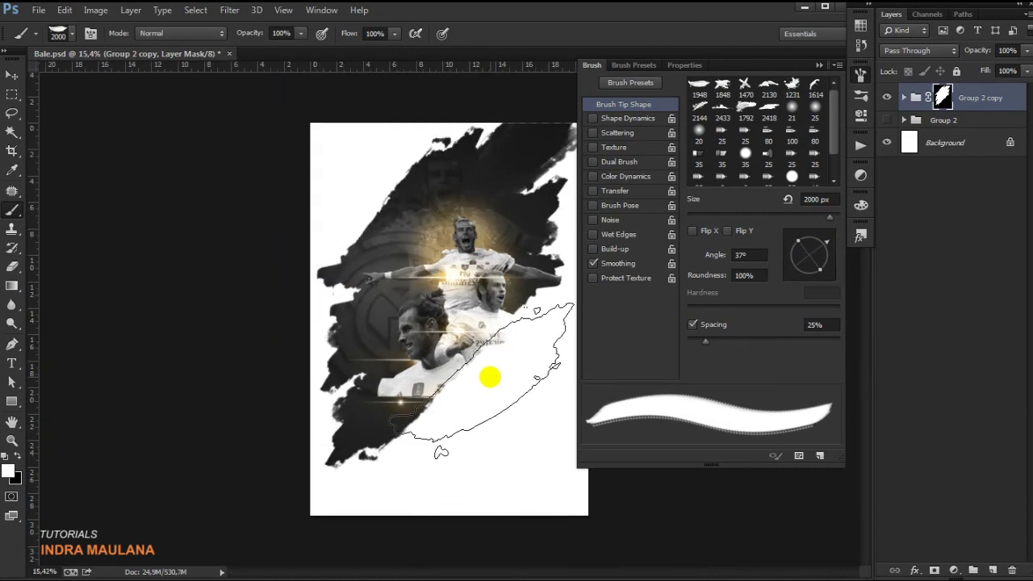
# Step: Switch to black and hide part of the lower image on the mask
pyautogui.press('x')
pyautogui.moveTo(341, 189); pyautogui.dragTo(347, 207)
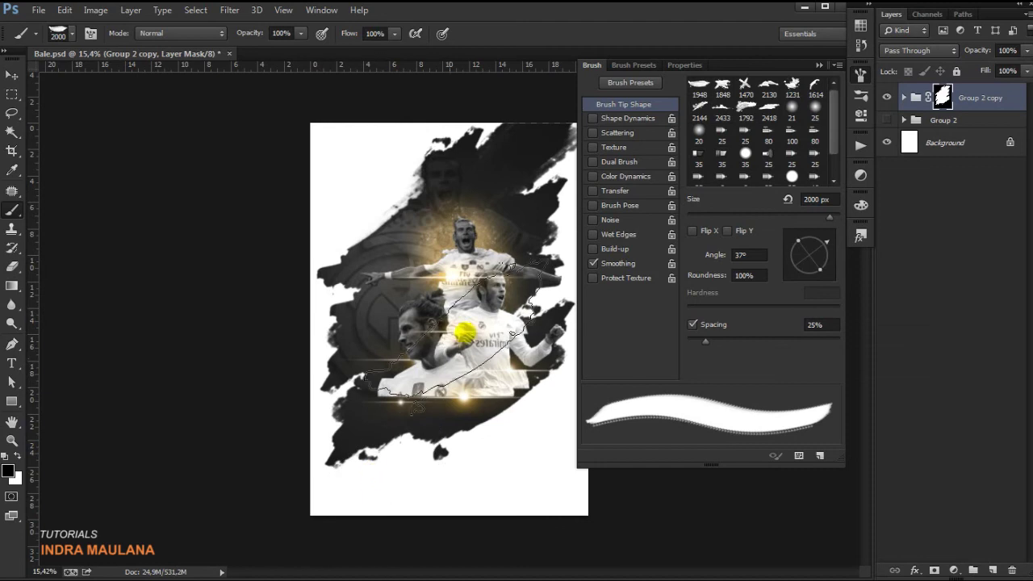
pyautogui.scroll(1, 447, 316)
pyautogui.click(12, 440)
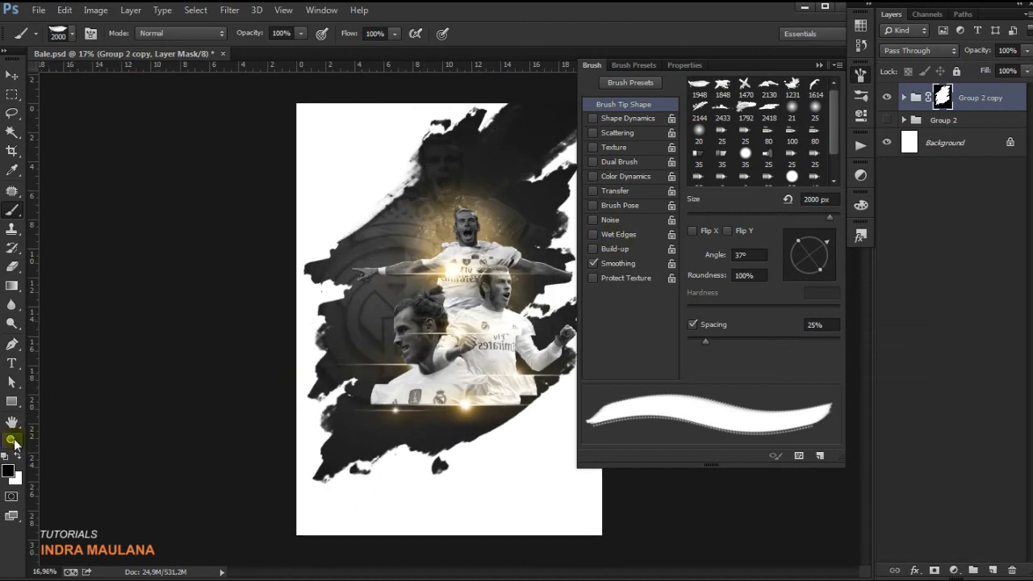
# Step: Paint black over the lower canvas and select the Group 2 copy layer mask
pyautogui.moveTo(438, 452); pyautogui.dragTo(412, 494)
pyautogui.click(819, 65)
pyautogui.press('v')
pyautogui.hotkey('ctrl', '0')
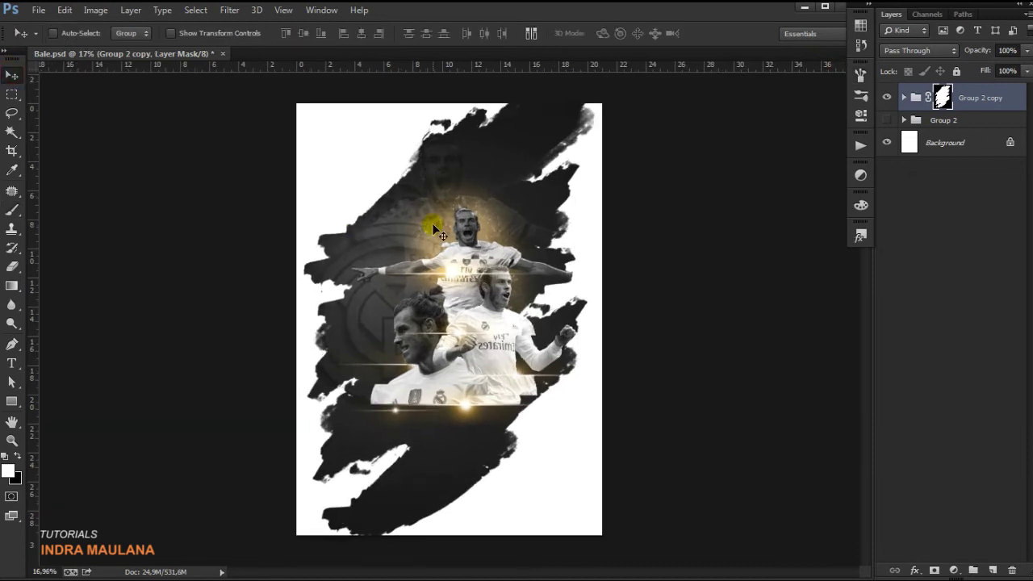
pyautogui.click(940, 97)
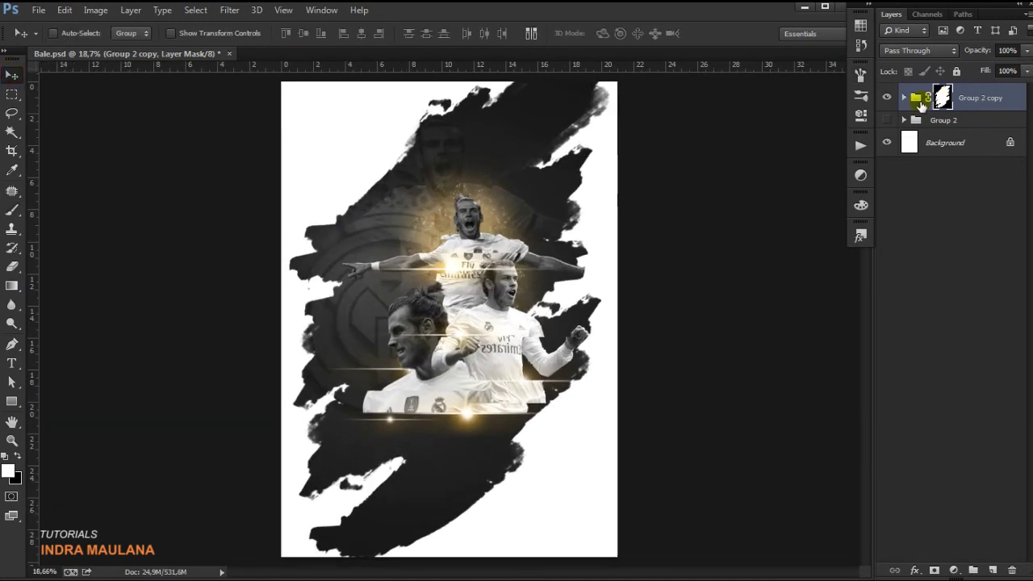
# Step: Make Group 2 visible to show the dark background
pyautogui.click(917, 569)
pyautogui.click(927, 554)
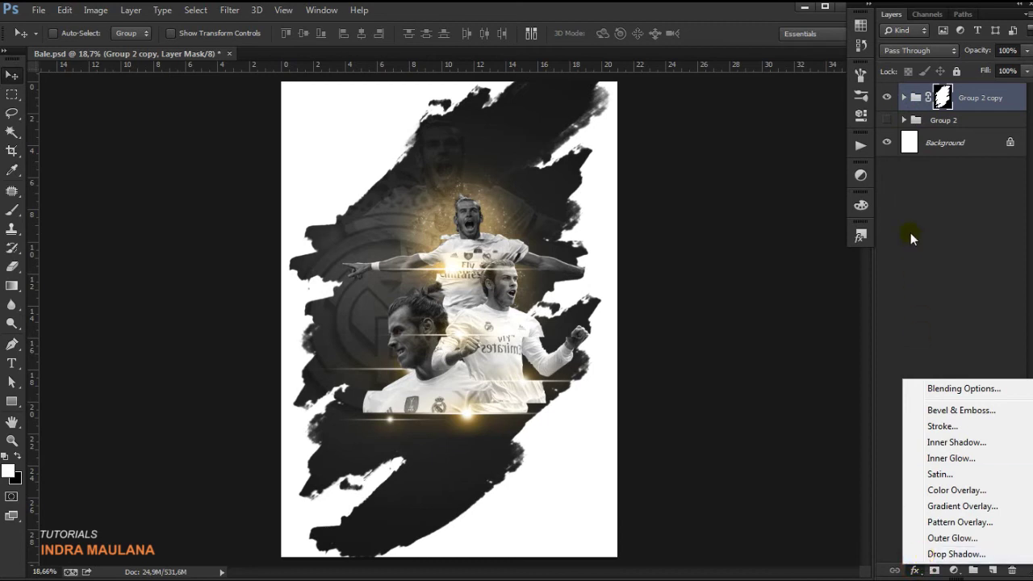
pyautogui.click(888, 120)
pyautogui.click(888, 120)
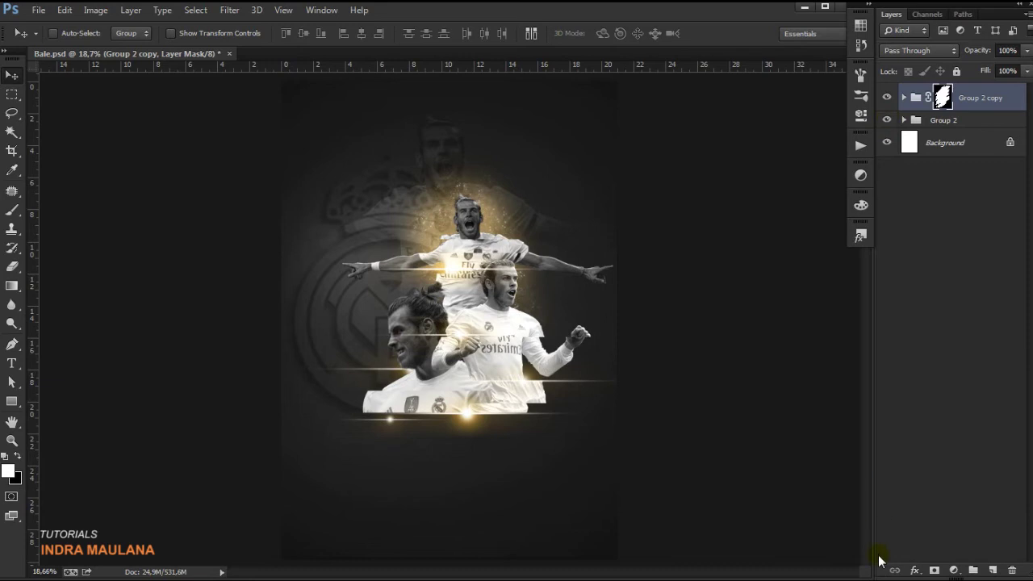
# Step: Add a Drop Shadow to Group 2 copy with Size 106, Distance 42 and lowered opacity
pyautogui.click(914, 571)
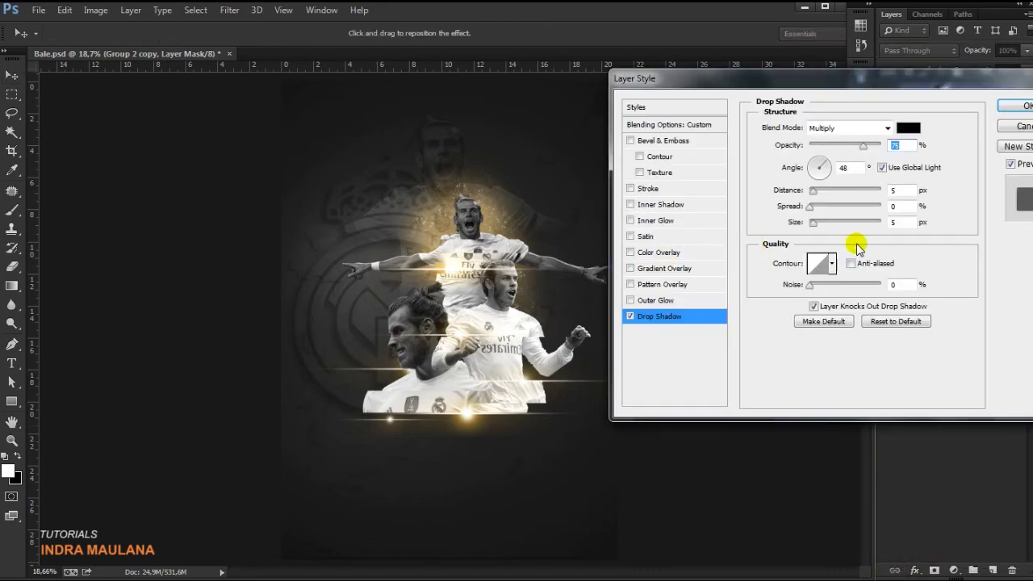
pyautogui.moveTo(812, 226); pyautogui.dragTo(837, 227)
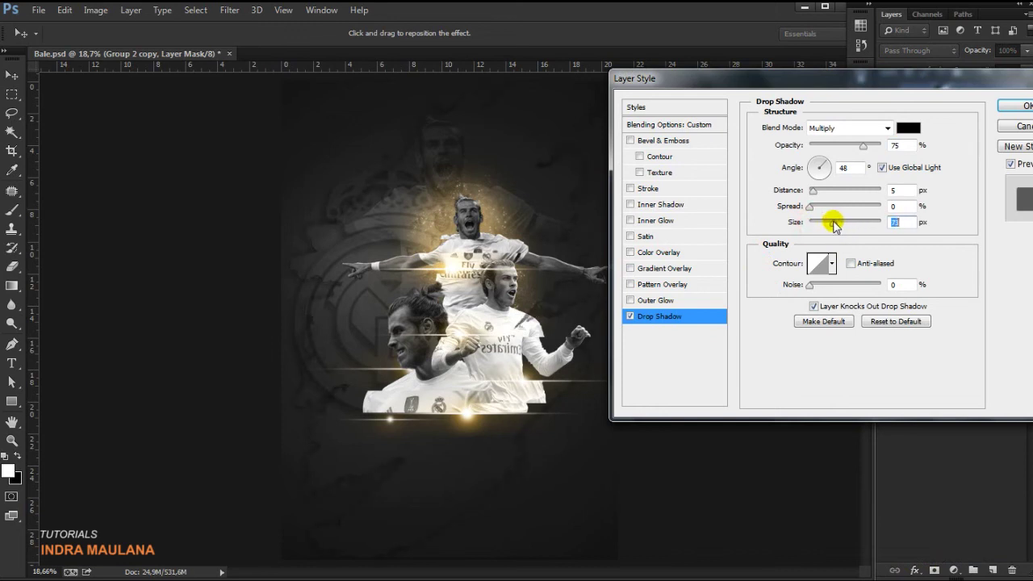
pyautogui.moveTo(842, 226); pyautogui.dragTo(843, 225)
pyautogui.moveTo(812, 190)
pyautogui.mouseDown()
pyautogui.moveTo(831, 194)
pyautogui.moveTo(839, 211)
pyautogui.moveTo(841, 196)
pyautogui.mouseUp()
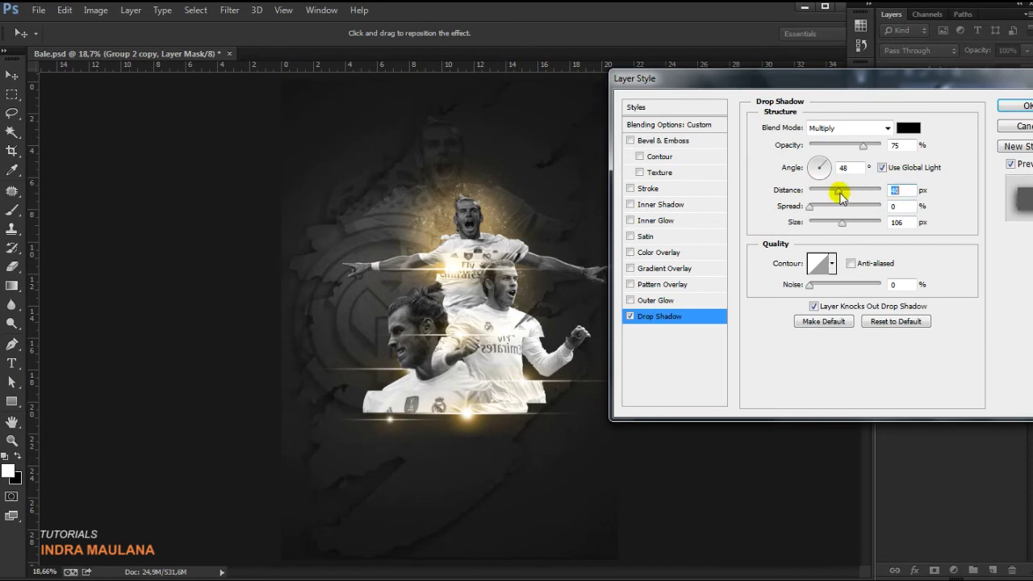
pyautogui.moveTo(863, 146); pyautogui.dragTo(839, 147)
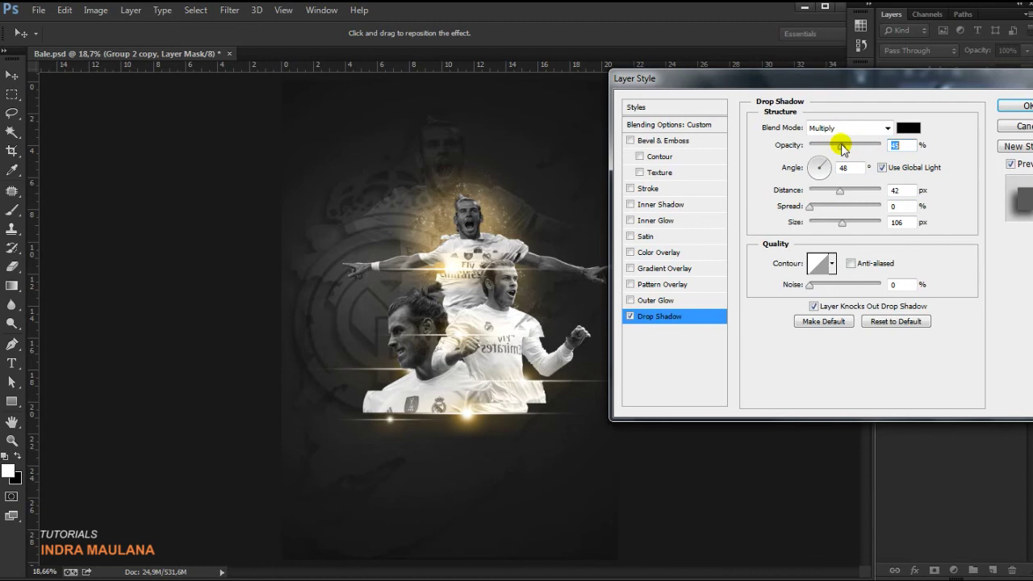
pyautogui.moveTo(726, 78); pyautogui.dragTo(710, 50)
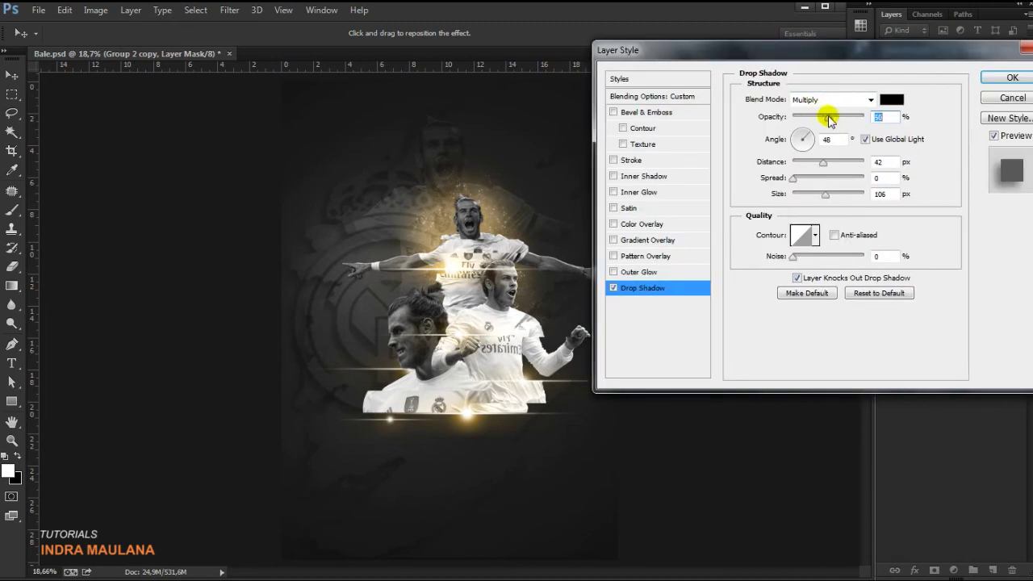
pyautogui.click(1010, 77)
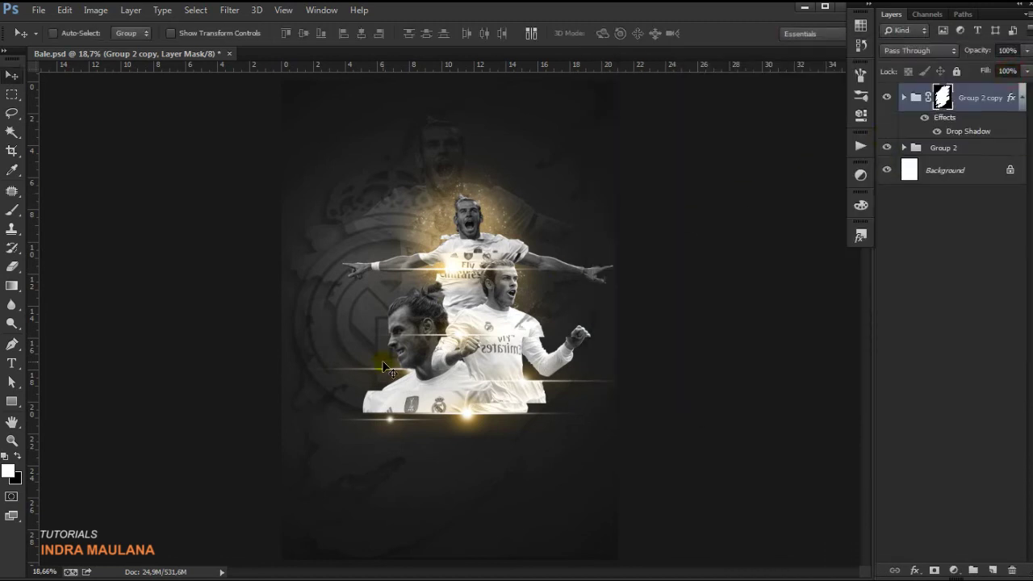
# Step: Add a new layer above Group 2 and set the brush colour to orange ff8a00
pyautogui.click(959, 149)
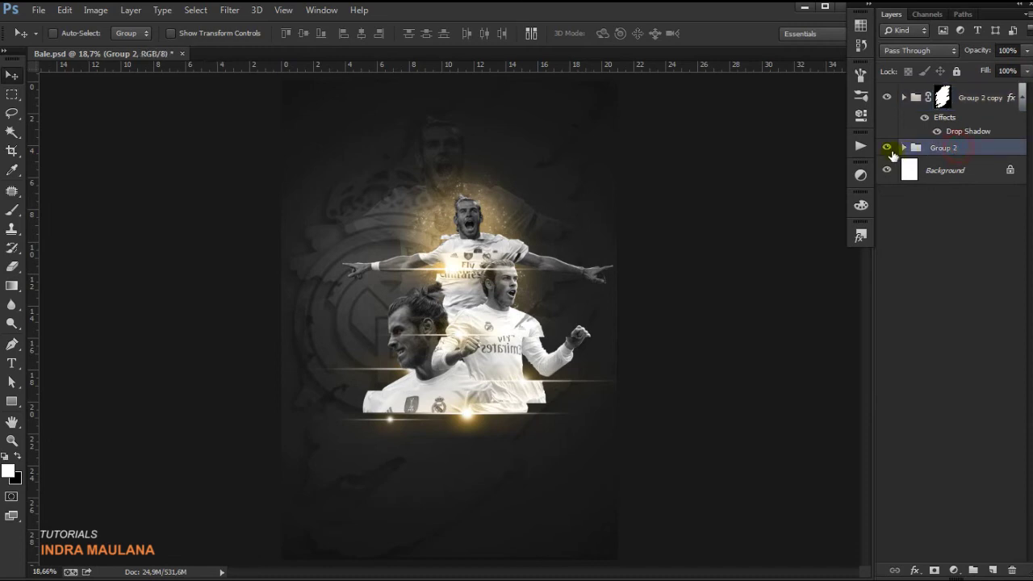
pyautogui.click(992, 571)
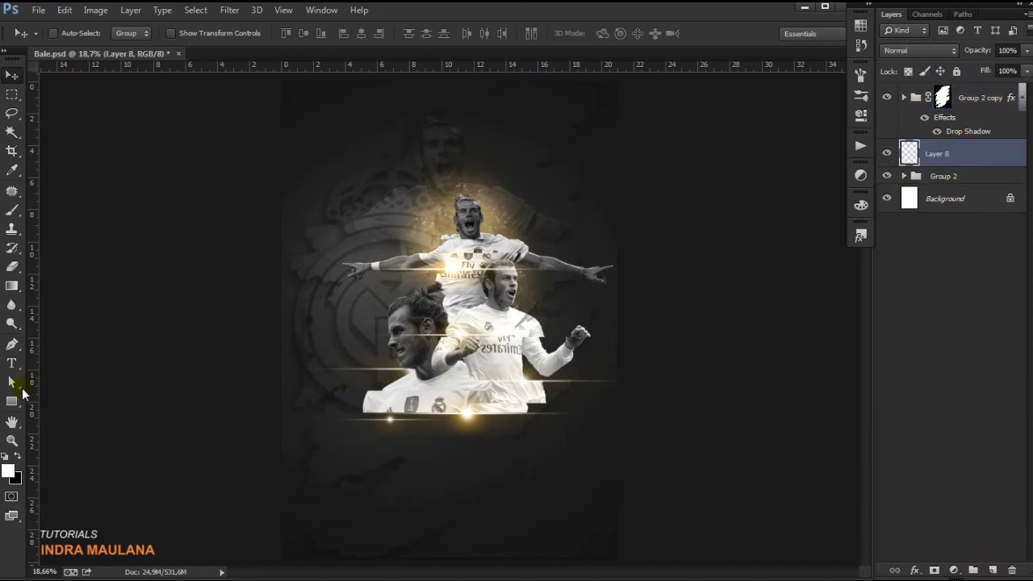
pyautogui.click(12, 209)
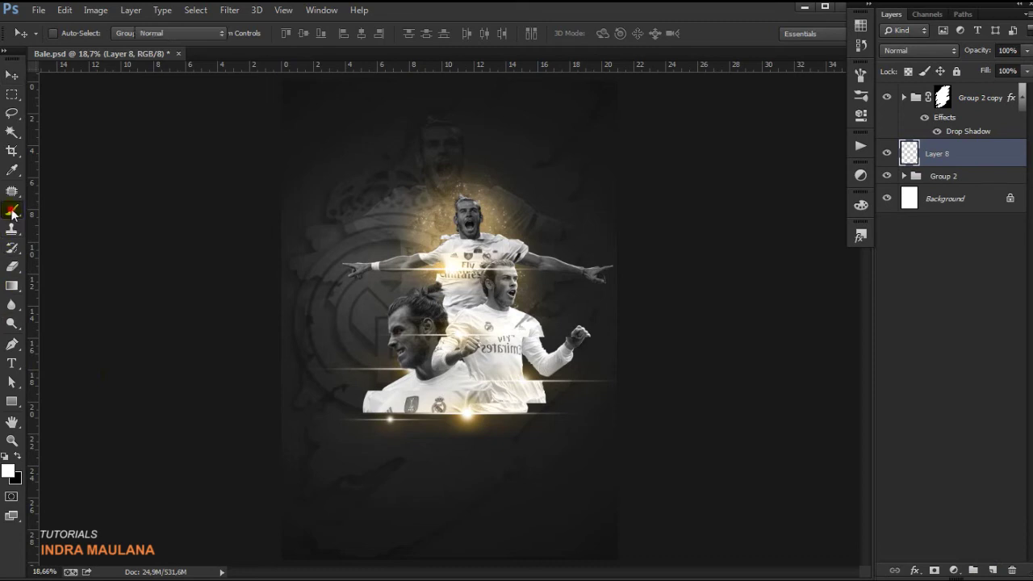
pyautogui.click(10, 472)
pyautogui.moveTo(865, 287); pyautogui.dragTo(867, 292)
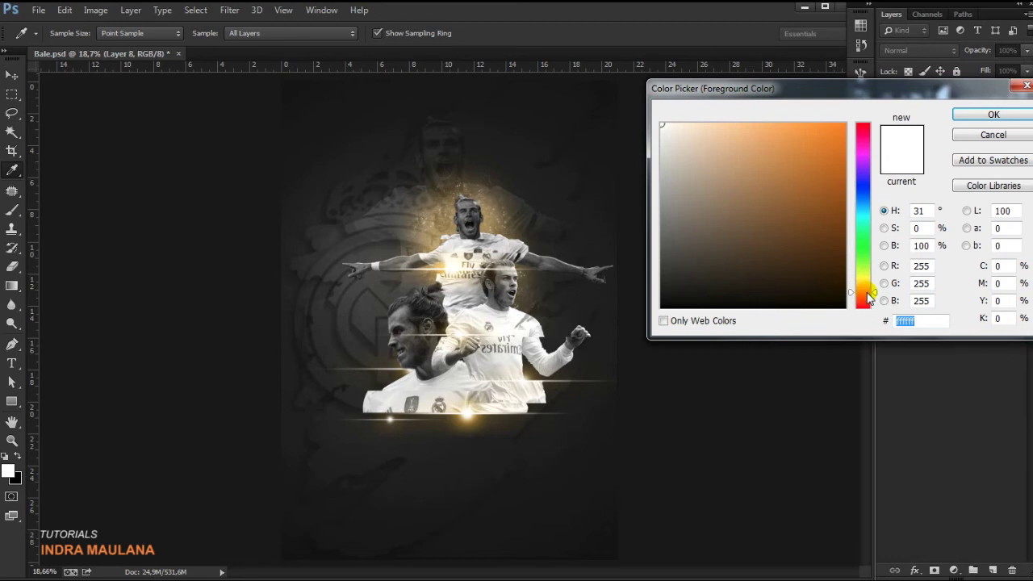
pyautogui.moveTo(802, 184); pyautogui.dragTo(852, 101)
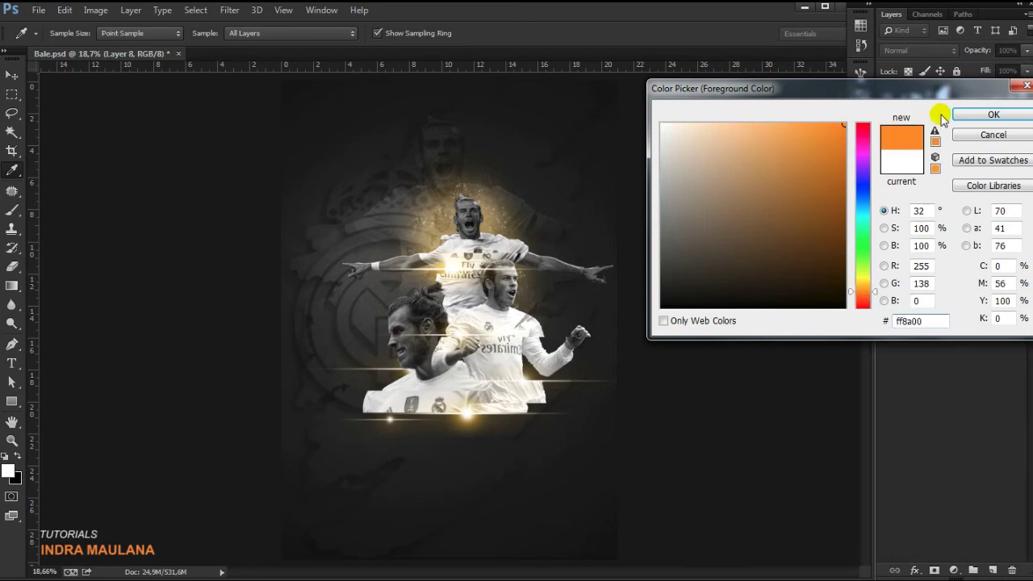
pyautogui.click(971, 115)
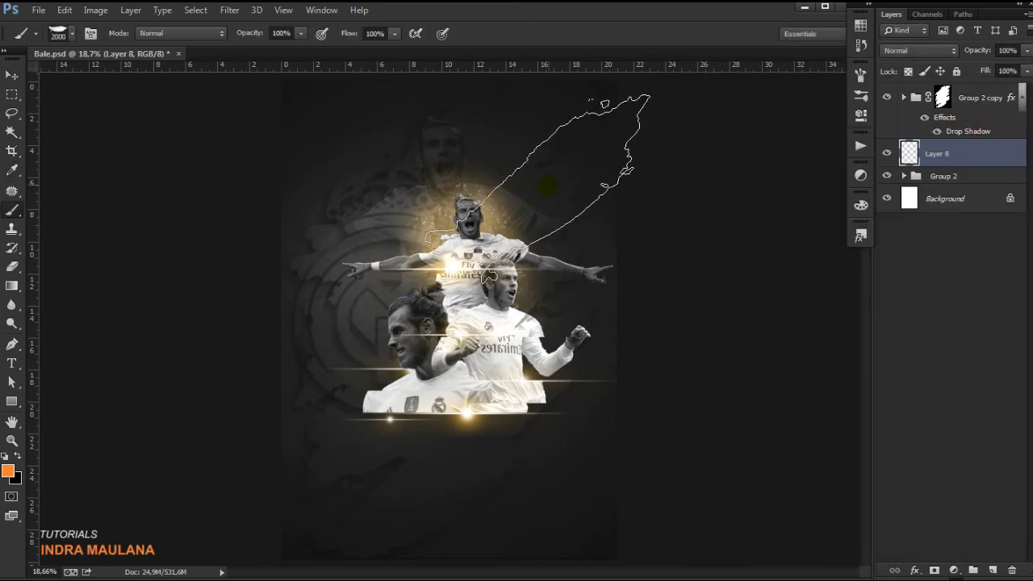
# Step: Paint orange strokes at the upper right, lower left, upper left and right edge
pyautogui.moveTo(547, 187); pyautogui.dragTo(547, 185)
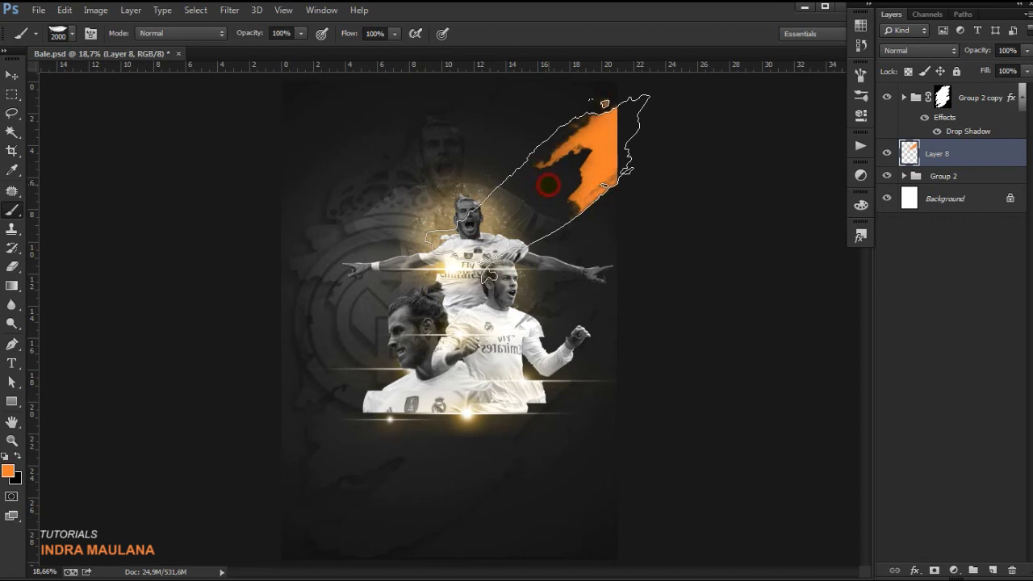
pyautogui.click(349, 470)
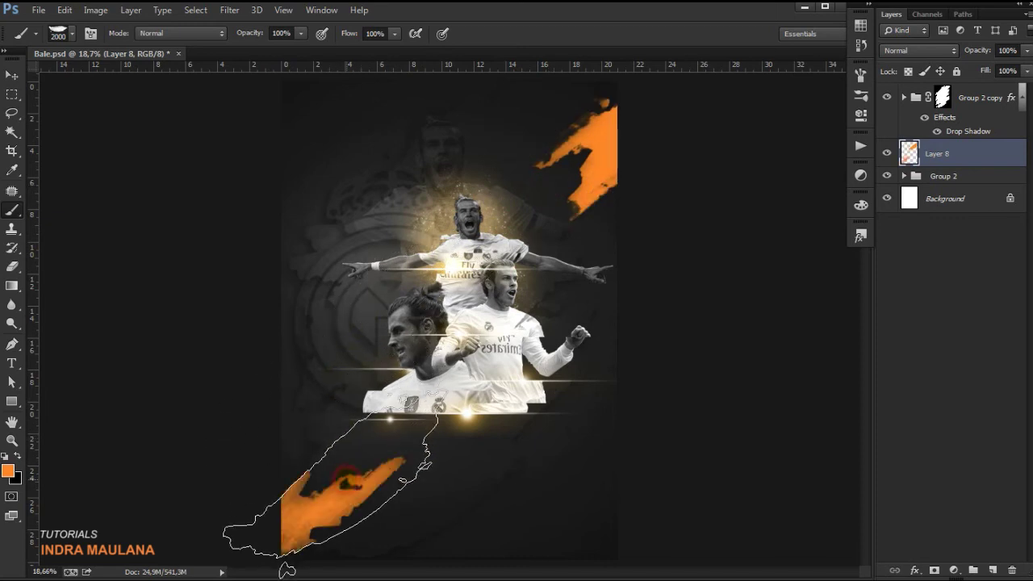
pyautogui.click(351, 203)
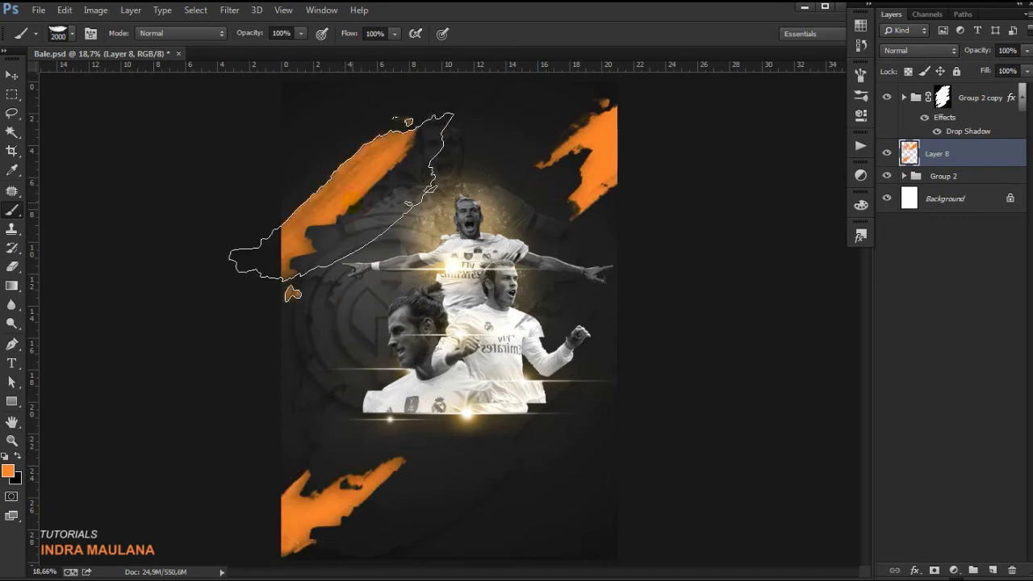
pyautogui.click(585, 291)
pyautogui.hotkey('alt', ']')
pyautogui.hotkey('alt', '[')
pyautogui.press('[')
pyautogui.press('[')
pyautogui.press('[')
pyautogui.click(516, 476)
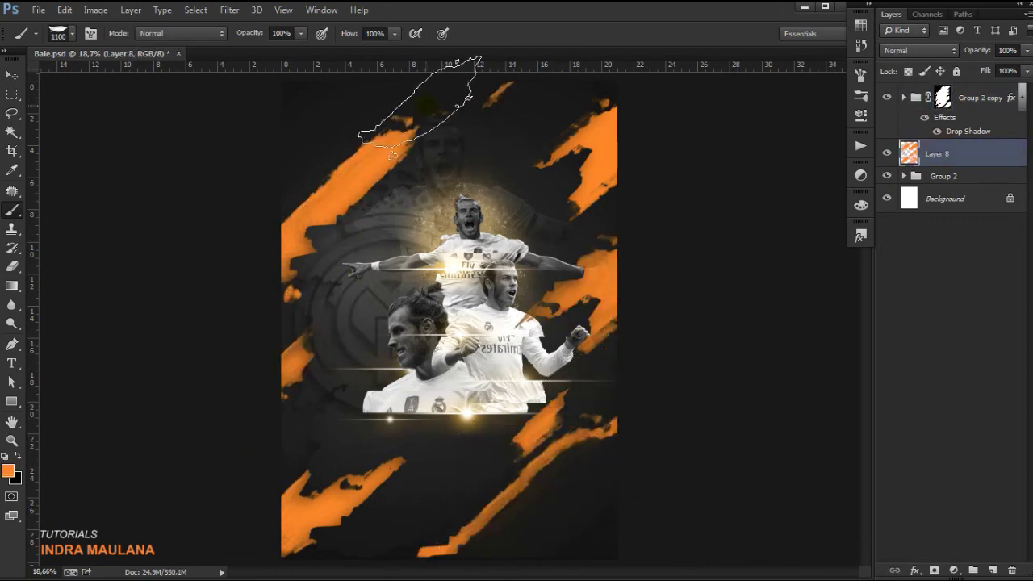
# Step: Refine the Group 2 copy mask with black and white, then add a lower-left orange stroke on Layer 8
pyautogui.click(941, 97)
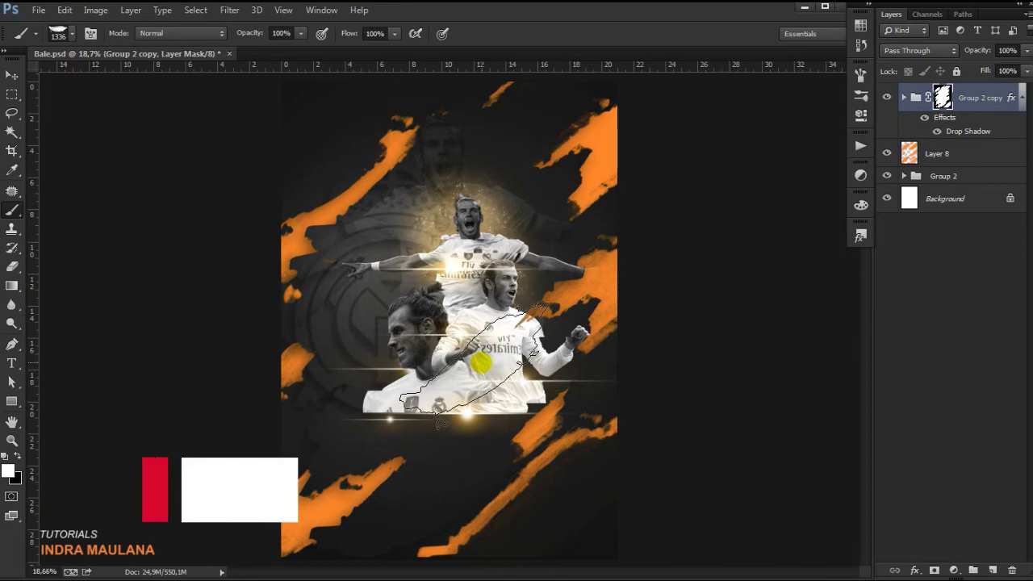
pyautogui.click(433, 399)
pyautogui.press('x')
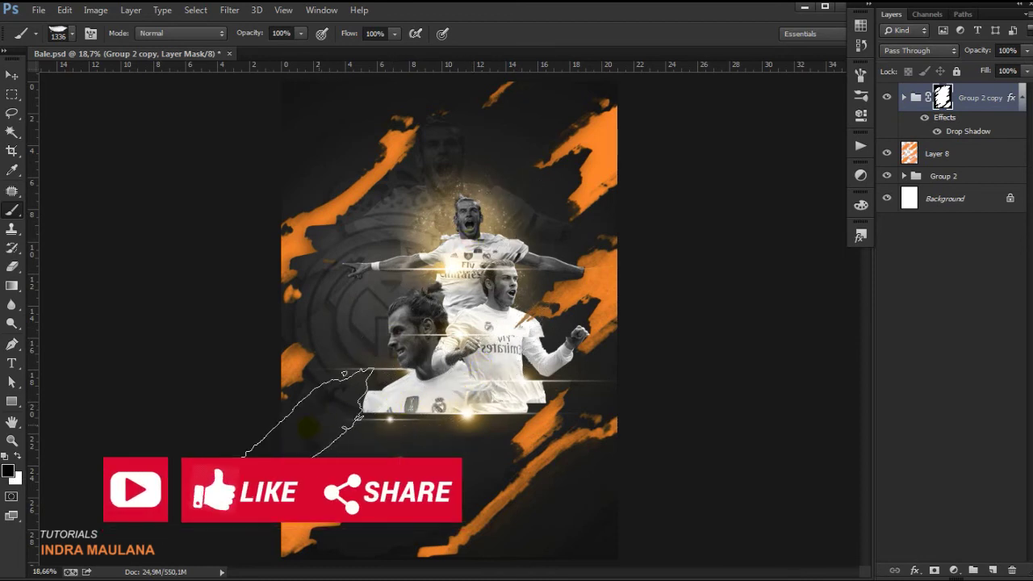
pyautogui.moveTo(292, 427); pyautogui.dragTo(307, 415)
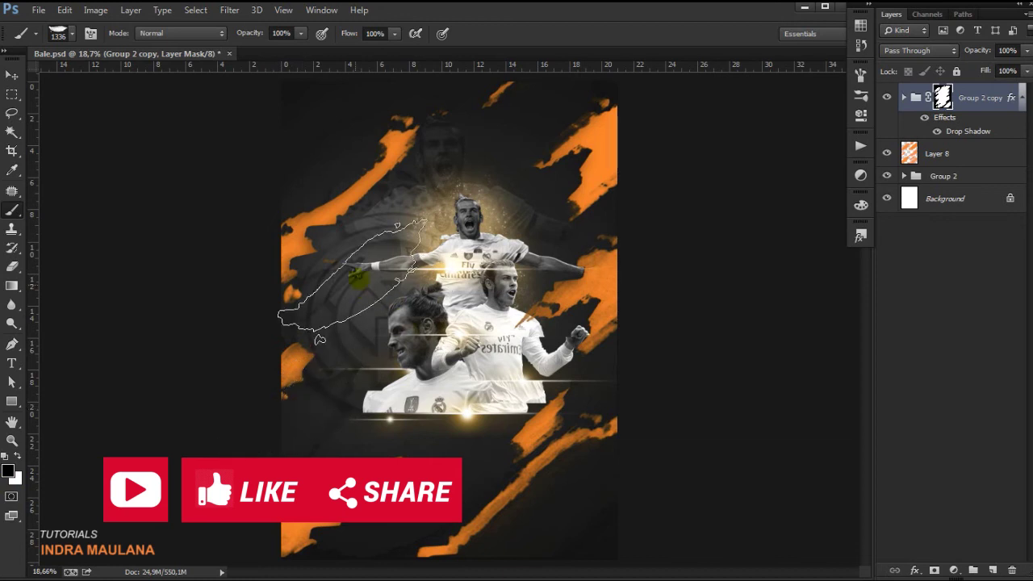
pyautogui.press('x')
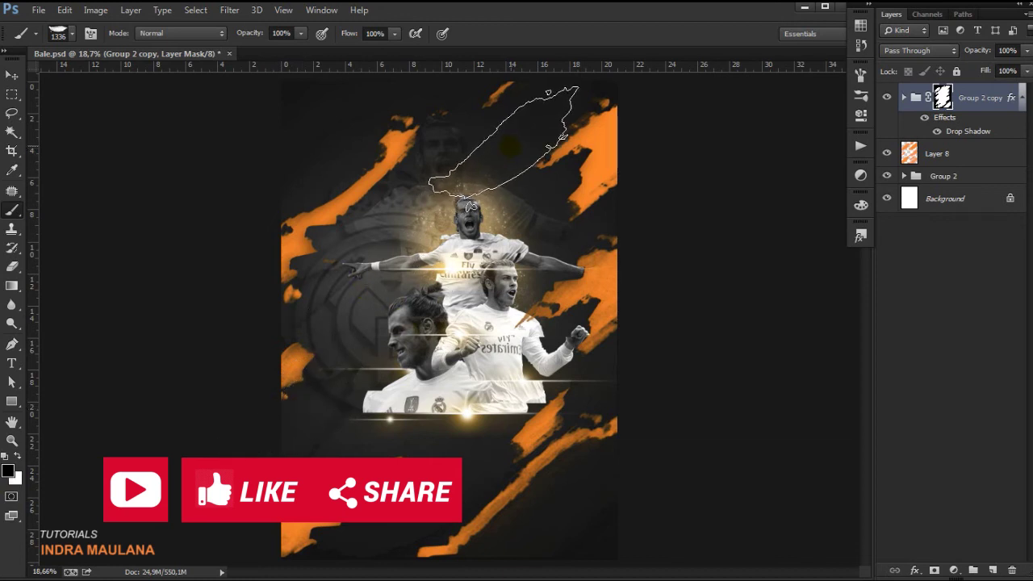
pyautogui.moveTo(524, 137); pyautogui.dragTo(492, 113)
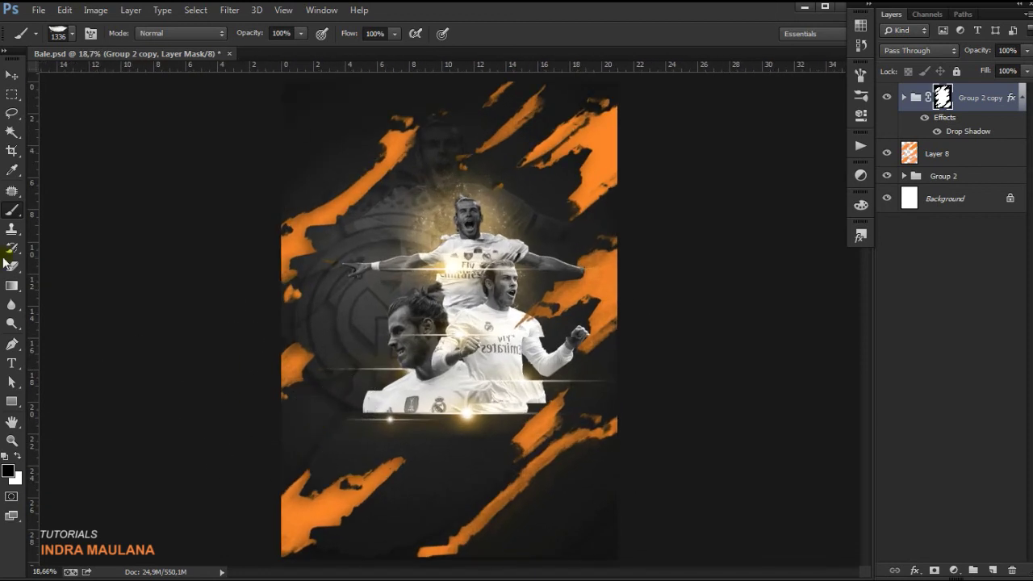
pyautogui.click(965, 153)
pyautogui.moveTo(284, 413); pyautogui.dragTo(322, 438)
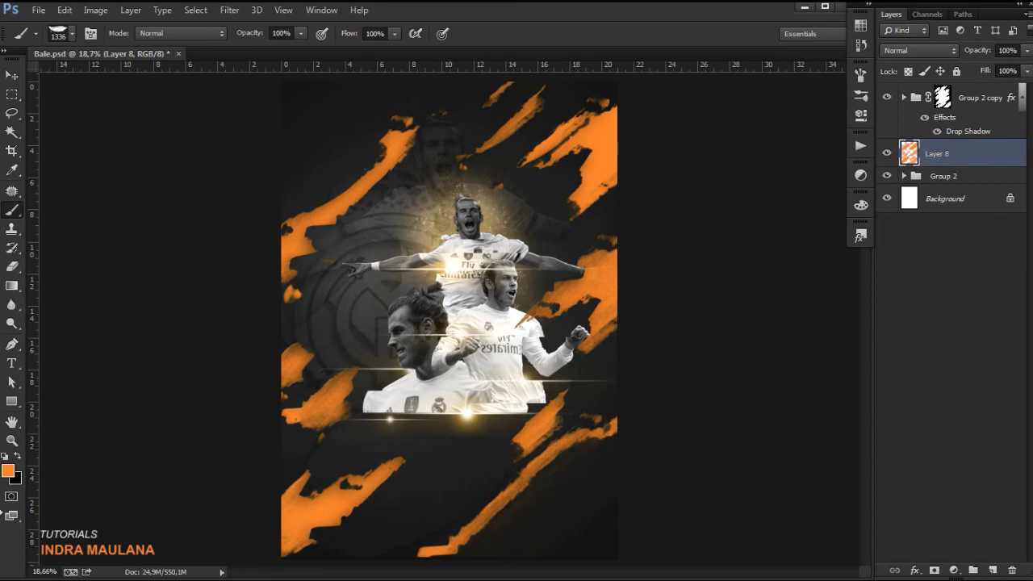
# Step: Soften Layer 8's orange strokes with a Gaussian Blur of about 4.6 px
pyautogui.click(12, 75)
pyautogui.click(229, 10)
pyautogui.moveTo(236, 170)
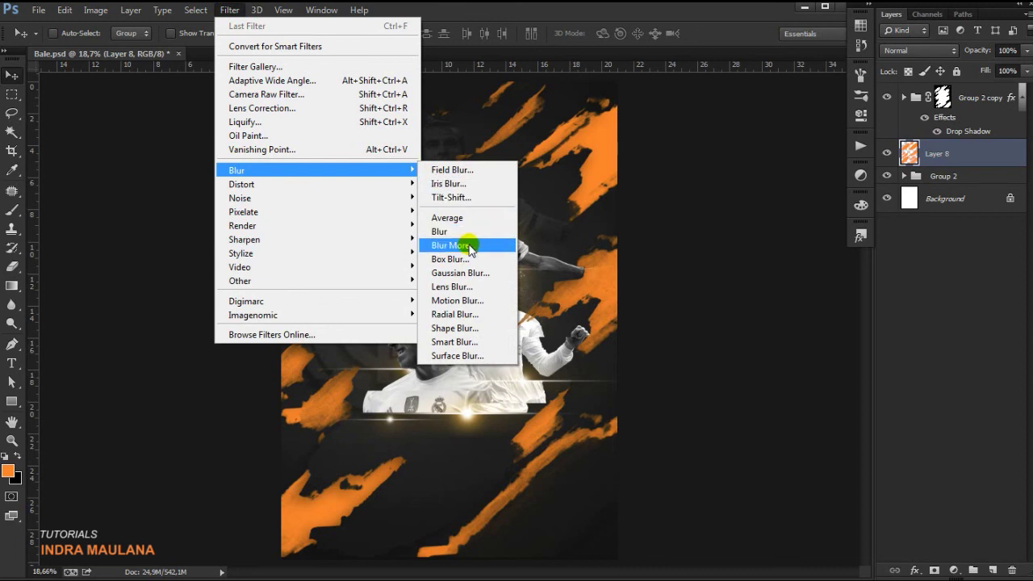
pyautogui.click(466, 275)
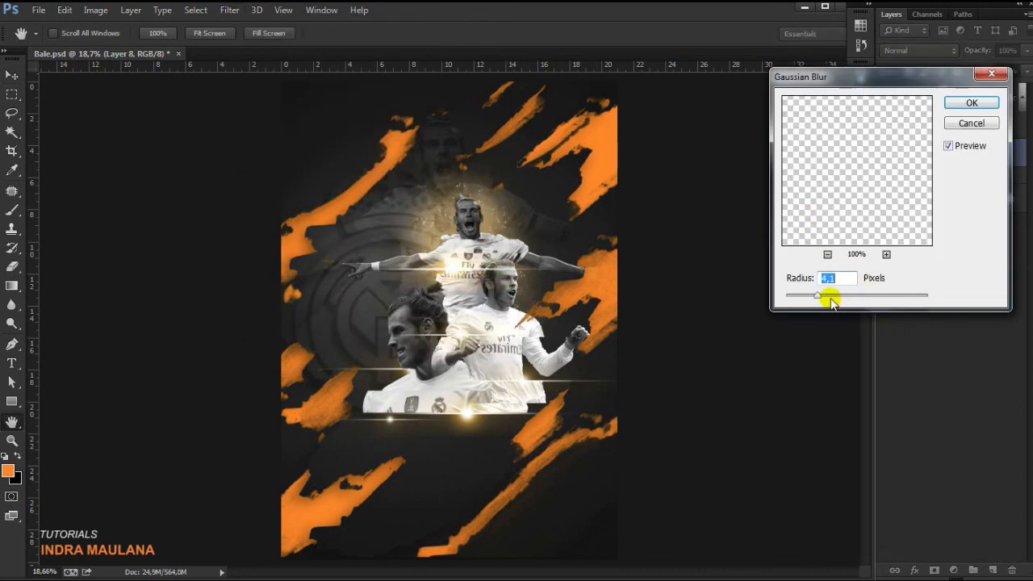
pyautogui.moveTo(835, 296)
pyautogui.mouseDown()
pyautogui.moveTo(867, 299)
pyautogui.moveTo(814, 298)
pyautogui.mouseUp()
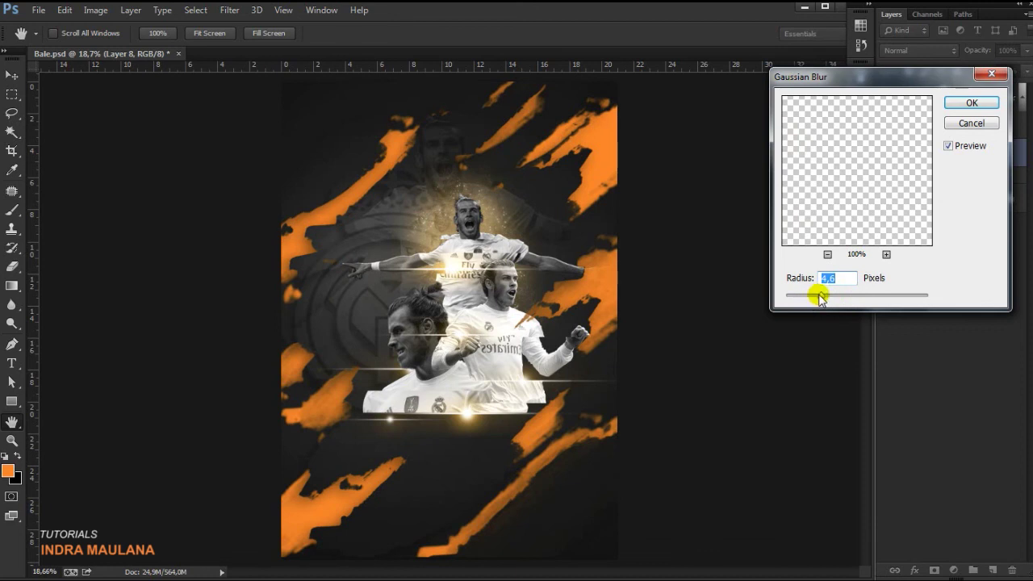
pyautogui.click(976, 101)
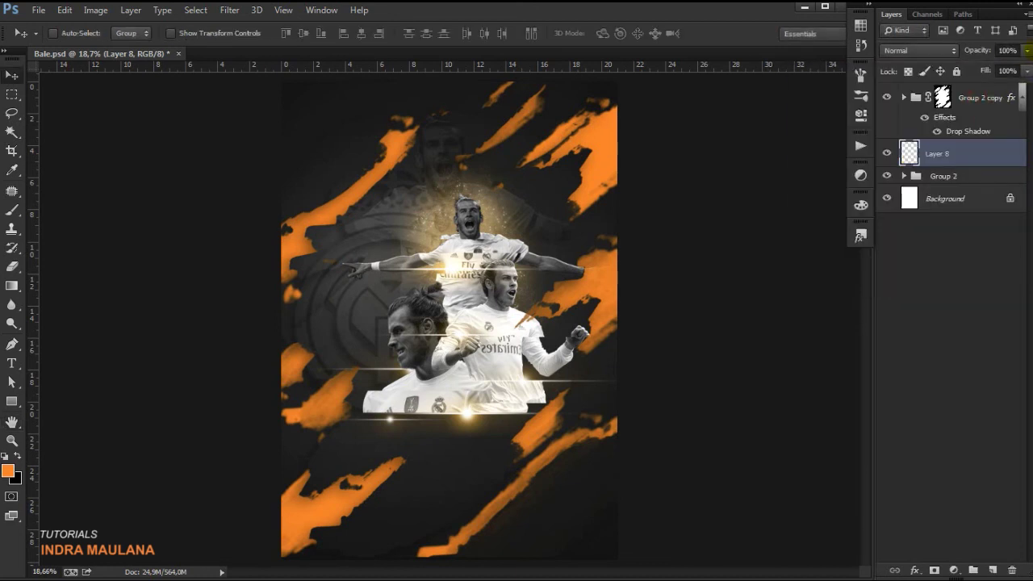
# Step: Lower Layer 8's opacity to 57%, then expand Group 2 copy and select Layer 4
pyautogui.click(1027, 51)
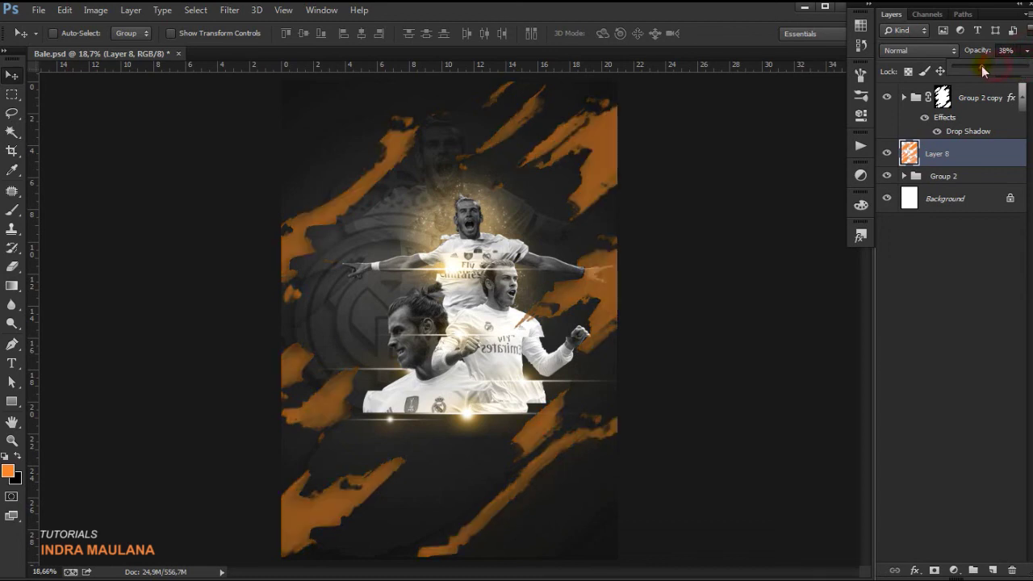
pyautogui.moveTo(982, 71); pyautogui.dragTo(993, 71)
pyautogui.click(904, 176)
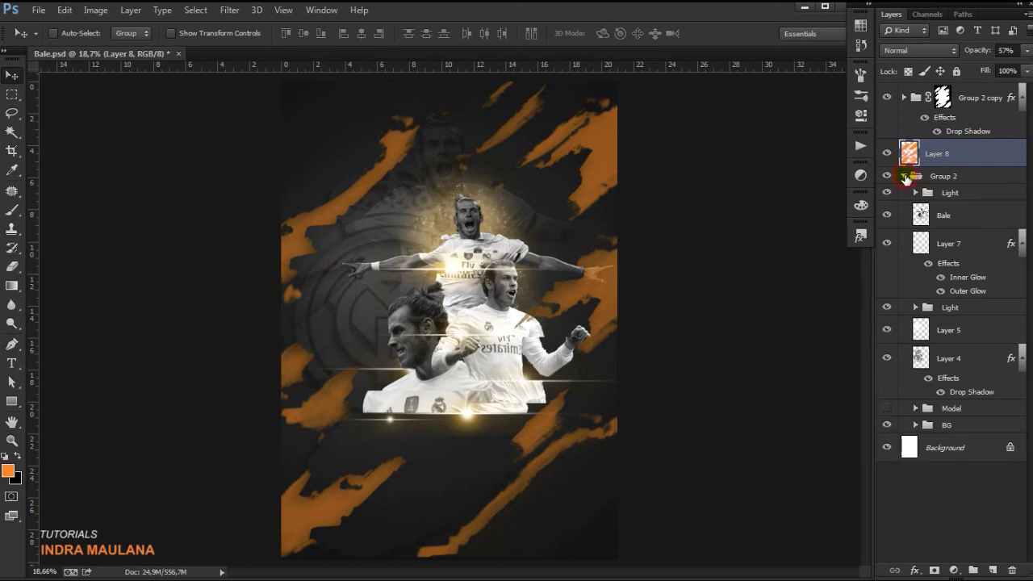
pyautogui.click(906, 176)
pyautogui.click(906, 97)
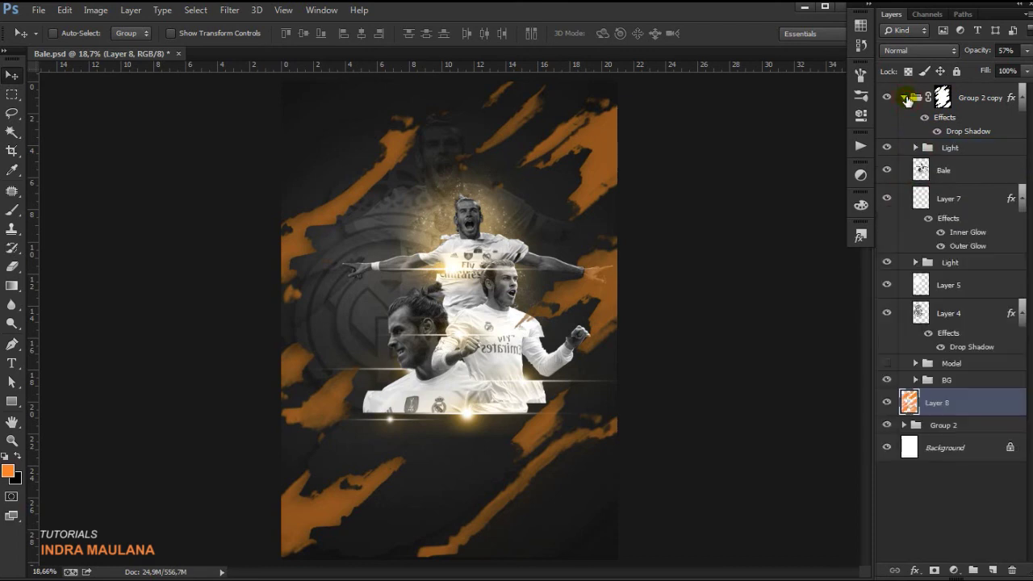
pyautogui.click(906, 97)
pyautogui.hotkey('ctrl', '0')
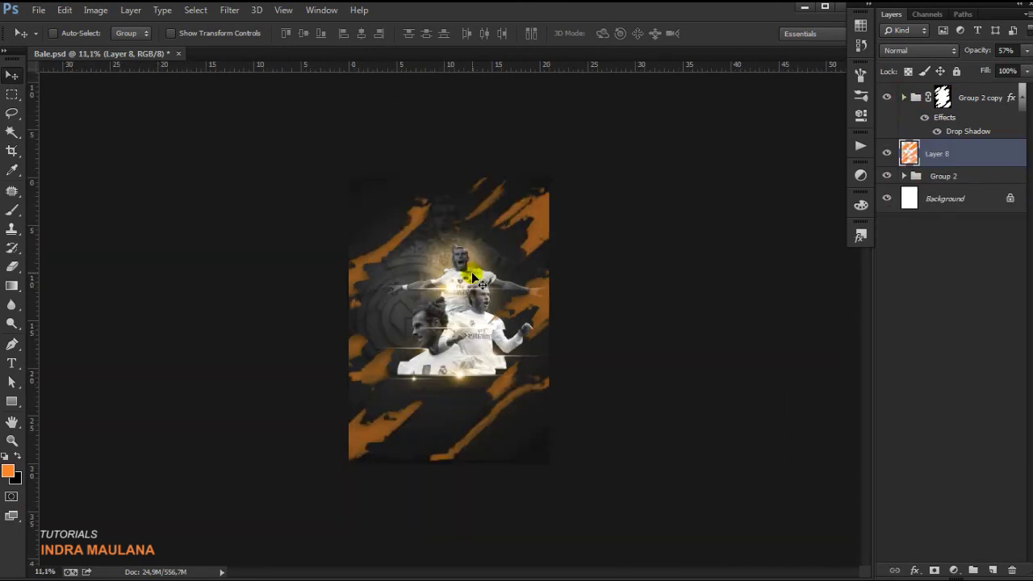
pyautogui.click(905, 97)
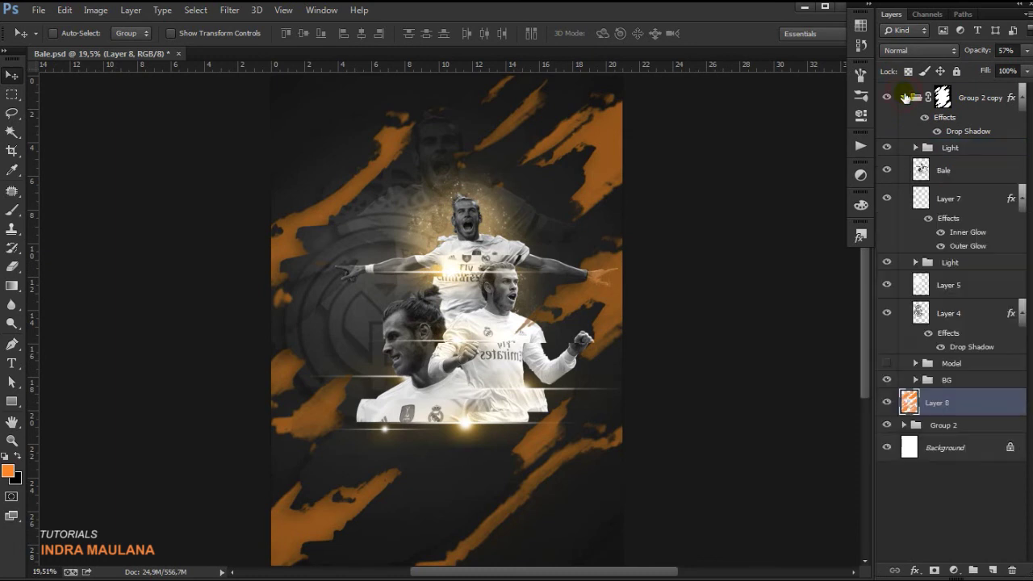
pyautogui.click(929, 312)
# Step: Scale Layer 4 up to about 120%
pyautogui.click(887, 312)
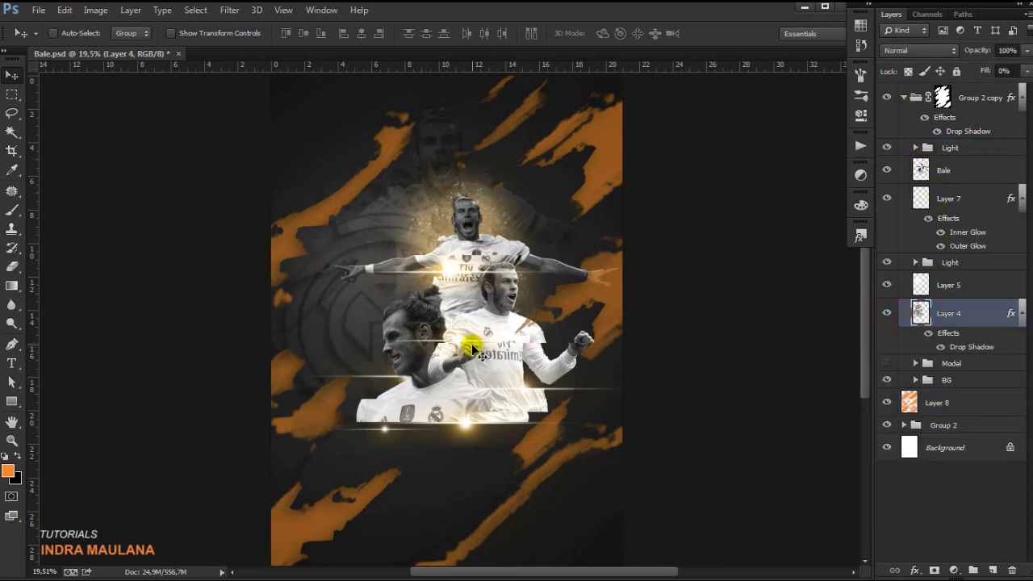
pyautogui.hotkey('ctrl', 't')
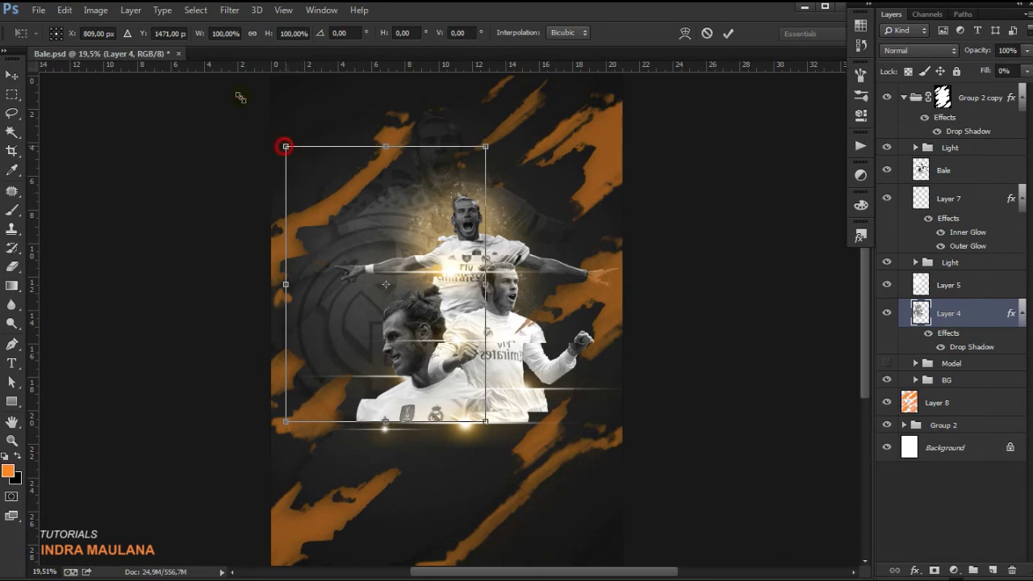
pyautogui.moveTo(286, 146); pyautogui.dragTo(247, 93)
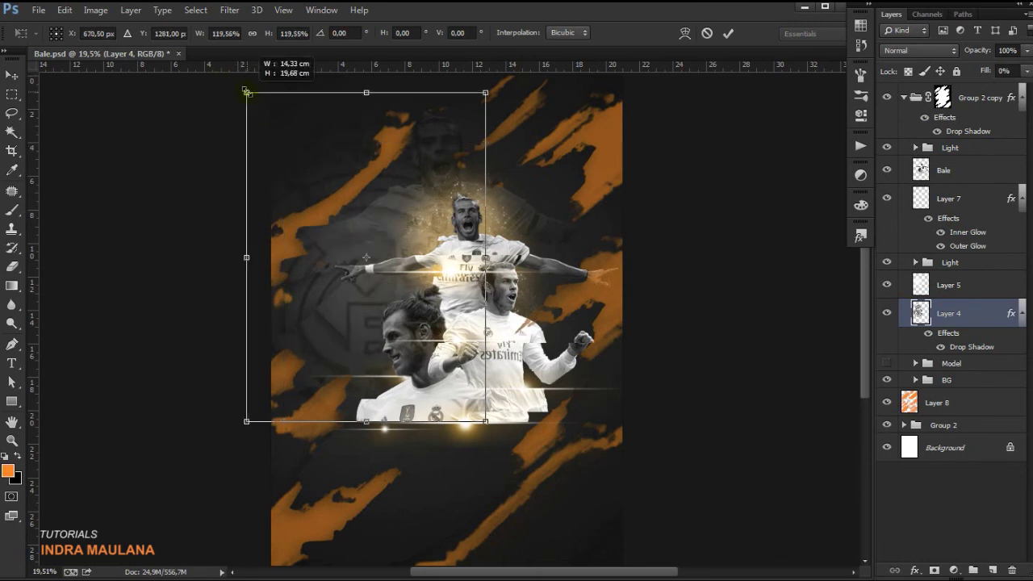
pyautogui.click(728, 33)
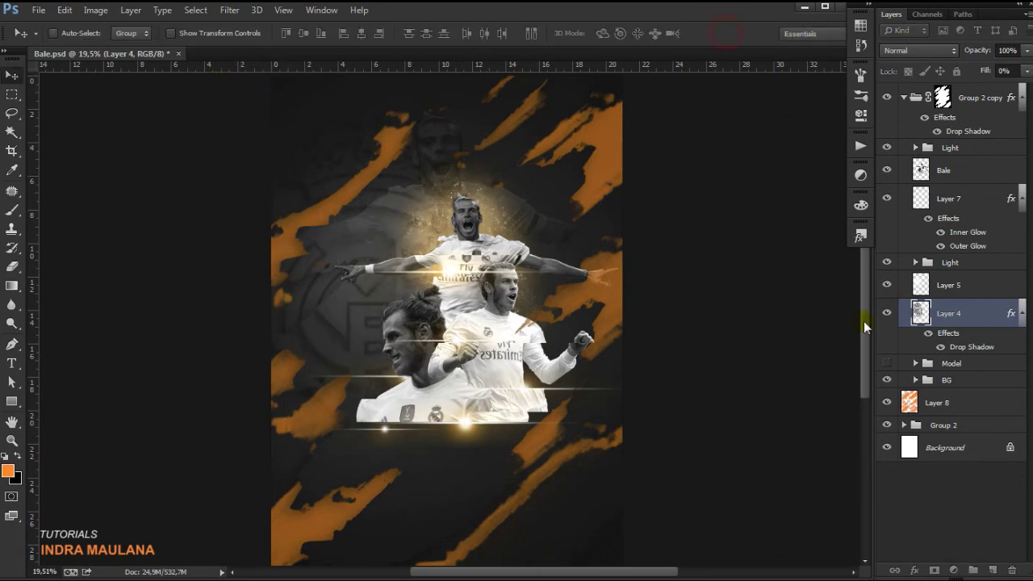
# Step: Add an empty layer and an Alt-dragged Layer 5 copy offset lower and left
pyautogui.click(992, 570)
pyautogui.press('b')
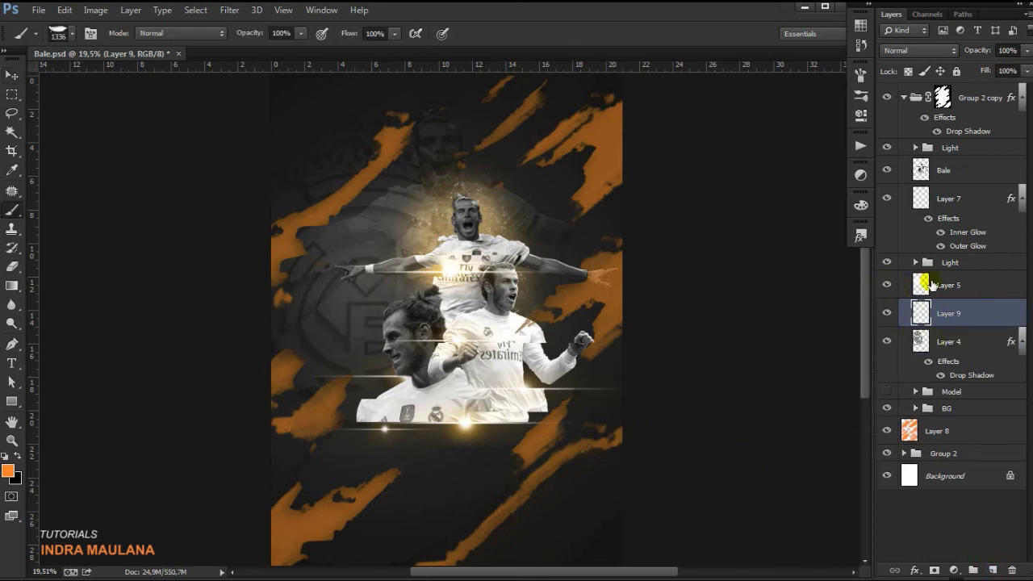
pyautogui.click(923, 284)
pyautogui.click(11, 74)
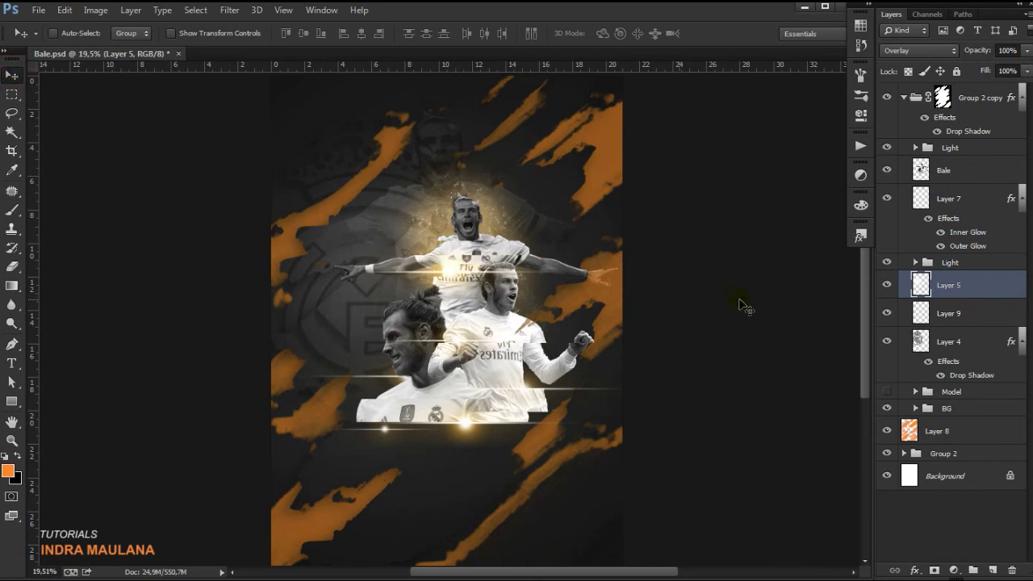
pyautogui.moveTo(996, 573); pyautogui.dragTo(993, 570)
pyautogui.moveTo(450, 240)
pyautogui.mouseDown()
pyautogui.moveTo(378, 276)
pyautogui.moveTo(437, 390)
pyautogui.moveTo(403, 435)
pyautogui.moveTo(405, 409)
pyautogui.mouseUp()
pyautogui.scroll(1, 476, 355)
pyautogui.click(906, 97)
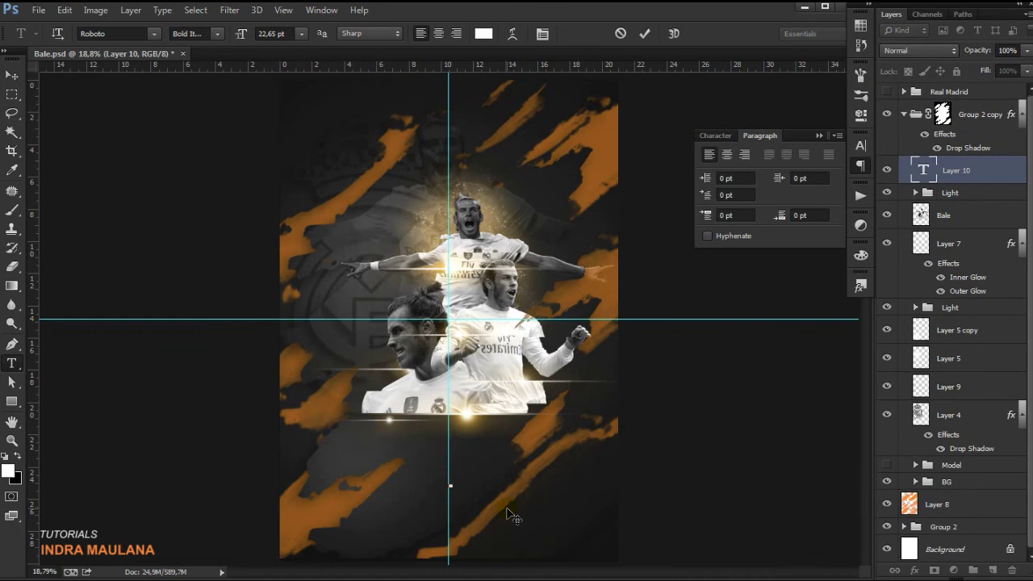
# Step: Type the title GARETH BALE and enlarge it below the players
pyautogui.write('GARETH BALE')
pyautogui.hotkey('ctrl', 'Return')
pyautogui.press('v')
pyautogui.hotkey('ctrl', 't')
pyautogui.moveTo(513, 426); pyautogui.dragTo(513, 432)
pyautogui.press('Return')
# Step: Recolour the word BALE orange and make it larger
pyautogui.press('t')
pyautogui.doubleClick(509, 436)
pyautogui.click(483, 33)
pyautogui.click(861, 298)
pyautogui.click(839, 129)
pyautogui.click(993, 114)
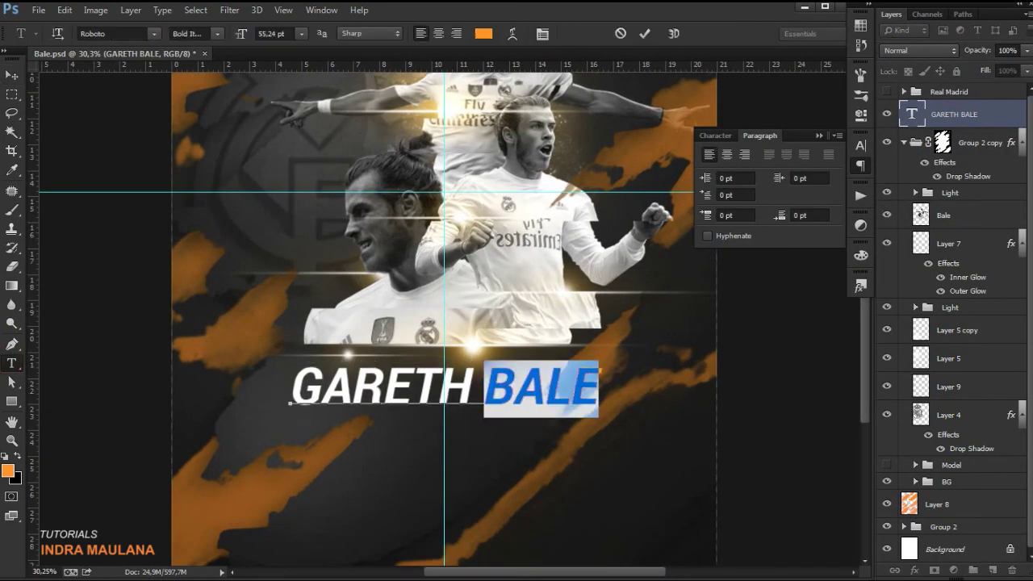
pyautogui.hotkey('ctrl', 'shift', '.')
pyautogui.hotkey('ctrl', 'shift', '.')
pyautogui.hotkey('ctrl', 'shift', '.')
pyautogui.click(643, 33)
# Step: Draw a thin orange rectangle bar above GARETH and select it with the title
pyautogui.press('u')
pyautogui.moveTo(296, 366); pyautogui.dragTo(444, 358)
pyautogui.press('v')
pyautogui.scroll(-2, 227, 323)
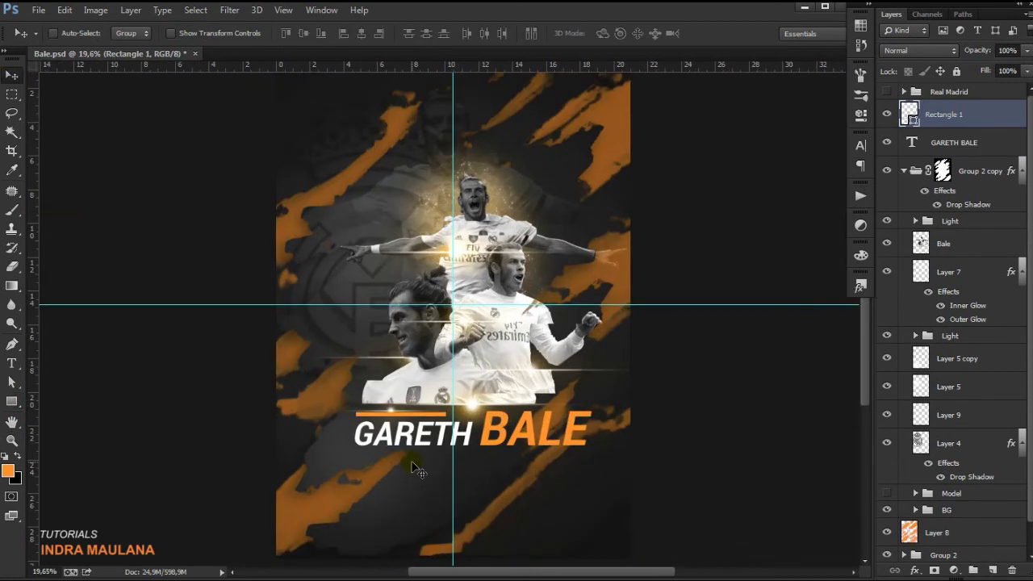
pyautogui.keyDown('shift'); pyautogui.click(954, 141); pyautogui.keyUp('shift')
pyautogui.scroll(1, 586, 393)
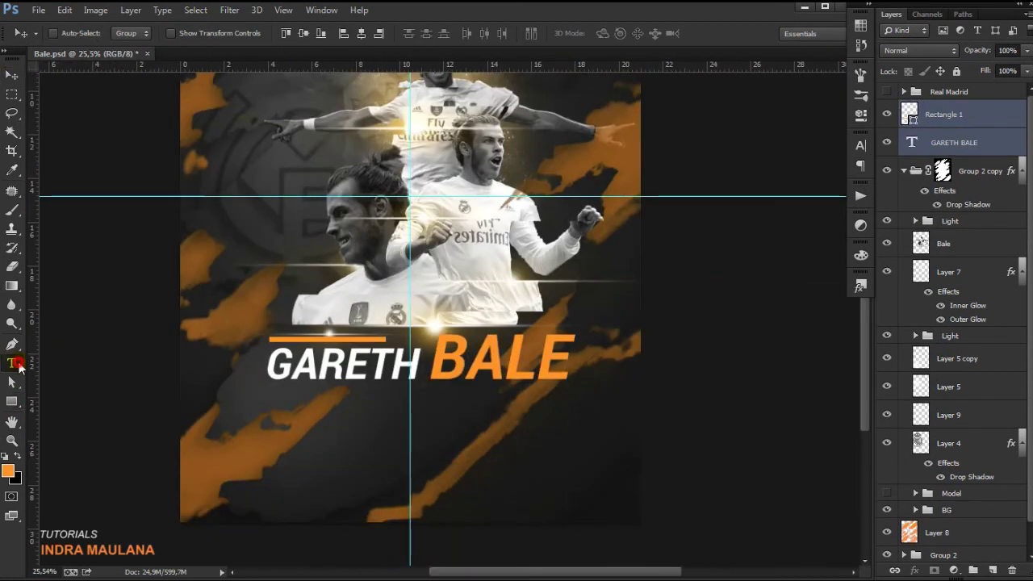
# Step: Add a large 11 text layer positioned below BALE
pyautogui.click(18, 365)
pyautogui.click(472, 484)
pyautogui.write('11')
pyautogui.hotkey('ctrl', 't')
pyautogui.moveTo(501, 452); pyautogui.dragTo(556, 516)
pyautogui.moveTo(525, 428); pyautogui.dragTo(528, 443)
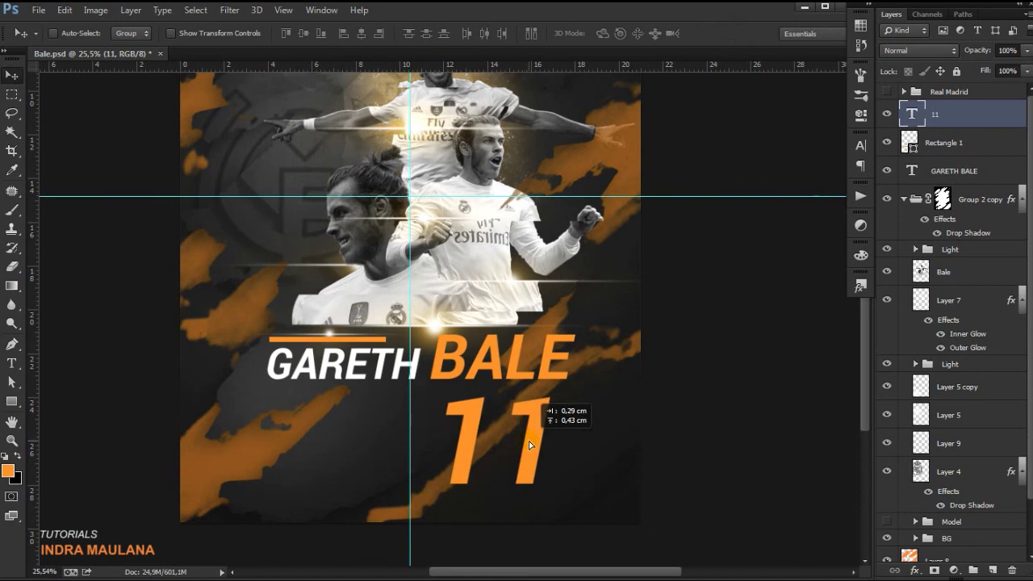
# Step: Create a Lorem ipsum paragraph box in Roboto Regular 12,1 pt and select the Real Madrid group
pyautogui.press('t')
pyautogui.moveTo(262, 403); pyautogui.dragTo(415, 505)
pyautogui.click(196, 33)
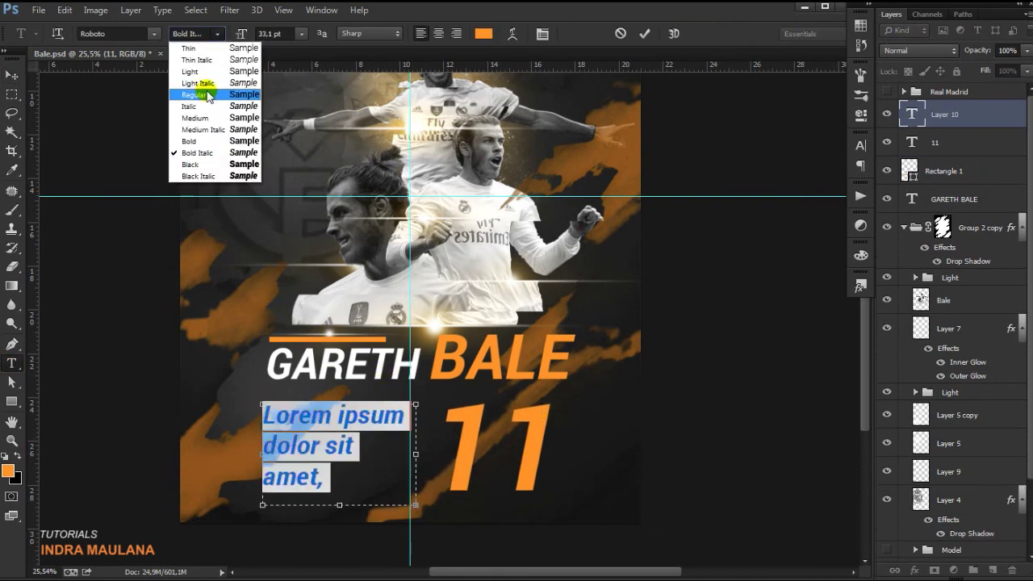
pyautogui.click(199, 96)
pyautogui.moveTo(241, 34); pyautogui.dragTo(223, 33)
pyautogui.hotkey('ctrl', '0')
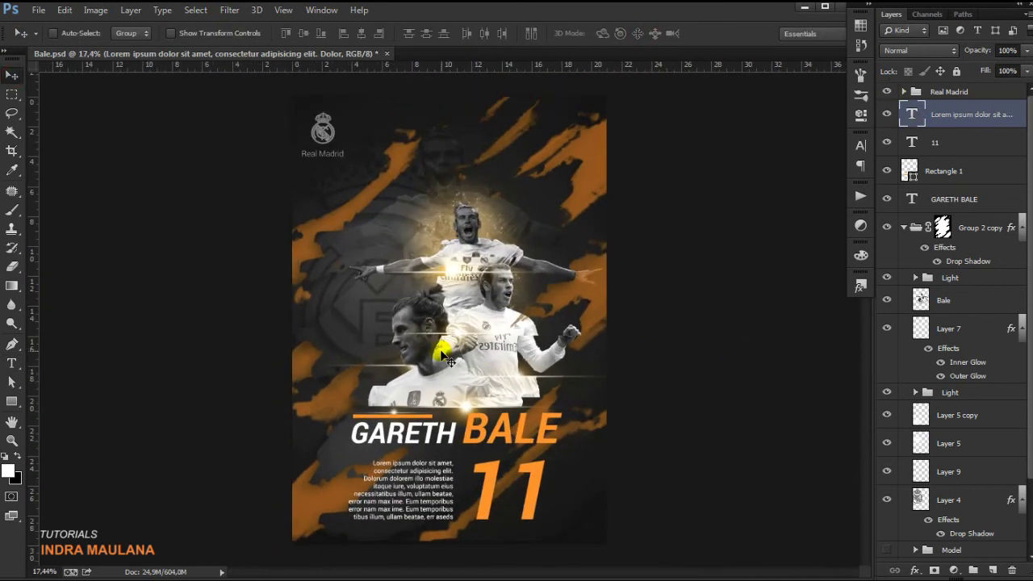
pyautogui.click(948, 91)
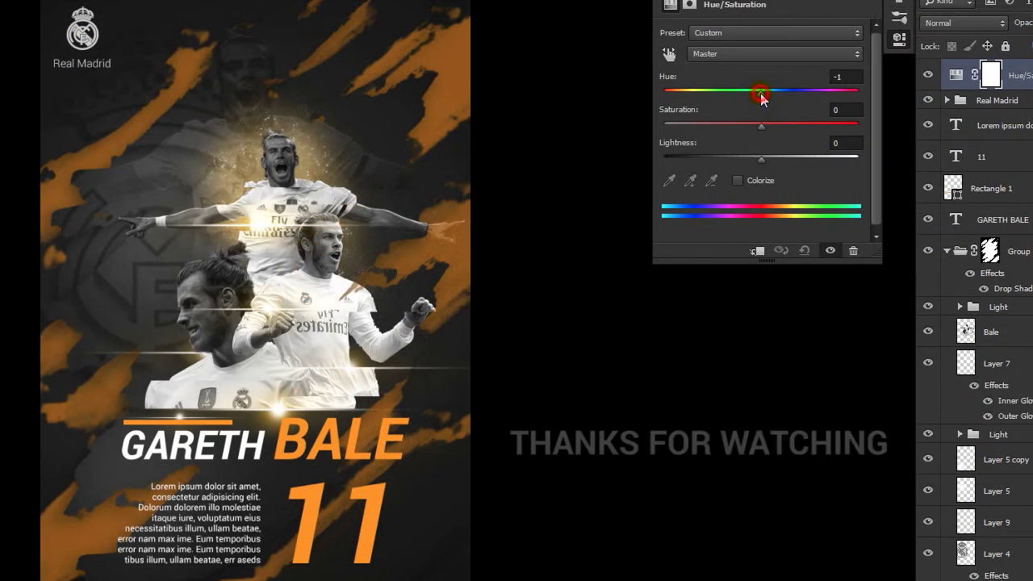
# Step: Drag the Hue/Saturation hue to +19, turning the orange accents yellow
pyautogui.moveTo(721, 91)
pyautogui.mouseDown()
pyautogui.moveTo(660, 95)
pyautogui.moveTo(780, 92)
pyautogui.mouseUp()
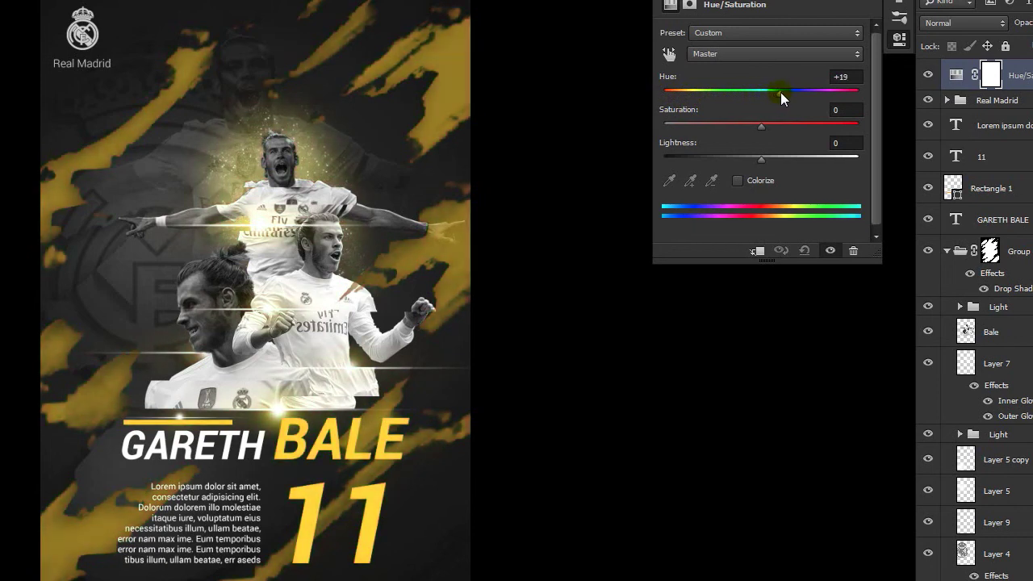